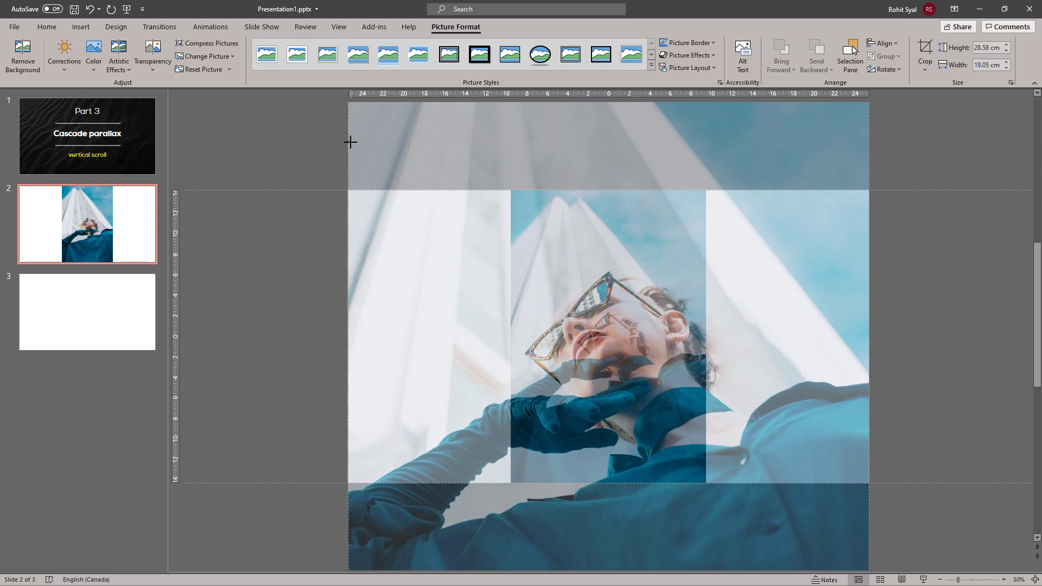
# Crop the slide 2 photo to a 16:9 aspect ratio and reposition the image inside the crop frame to show the face
pyautogui.scroll(-1, 314, 291)
pyautogui.click(924, 69)
pyautogui.moveTo(973, 117)
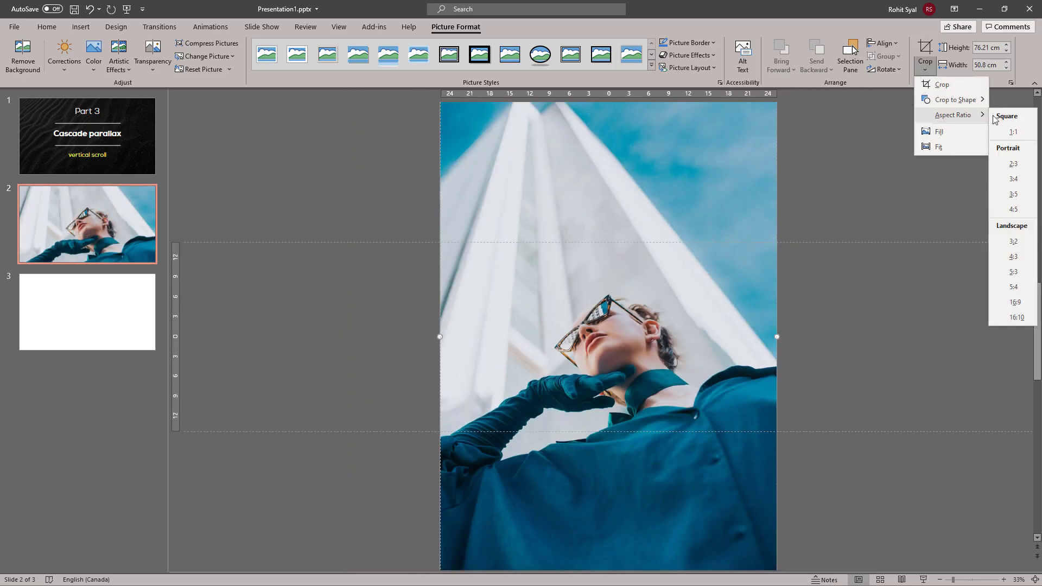
pyautogui.click(1014, 303)
pyautogui.moveTo(599, 373); pyautogui.dragTo(599, 335)
pyautogui.click(836, 322)
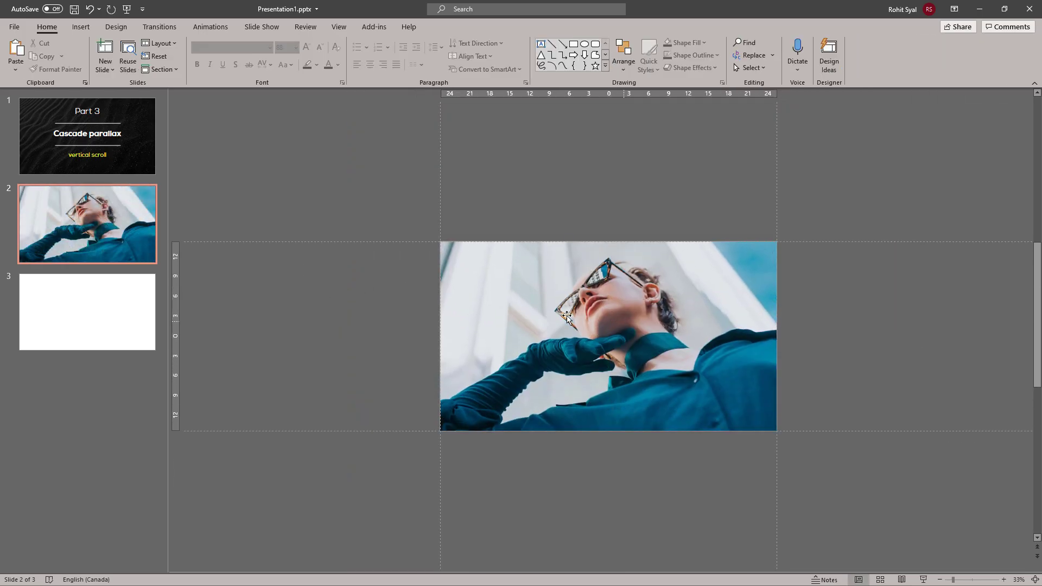
# Copy the portrait with the pink background from the image folder and paste it onto slide 3
pyautogui.hotkey('alt', 'Tab')
pyautogui.click(125, 143)
pyautogui.hotkey('alt', 'Tab')
pyautogui.click(122, 305)
pyautogui.hotkey('ctrl', 'v')
# Crop the slide 3 photo to a 16:9 aspect ratio and enlarge it to cover the whole slide
pyautogui.click(925, 60)
pyautogui.moveTo(956, 115)
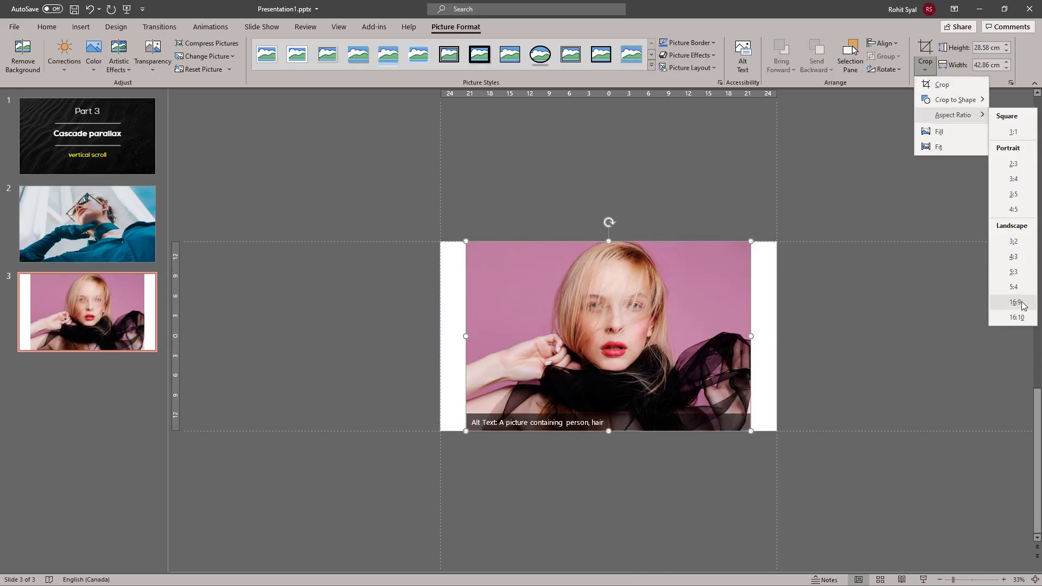
pyautogui.click(1022, 303)
pyautogui.click(836, 304)
pyautogui.click(651, 287)
pyautogui.moveTo(466, 256); pyautogui.dragTo(441, 242)
pyautogui.click(399, 303)
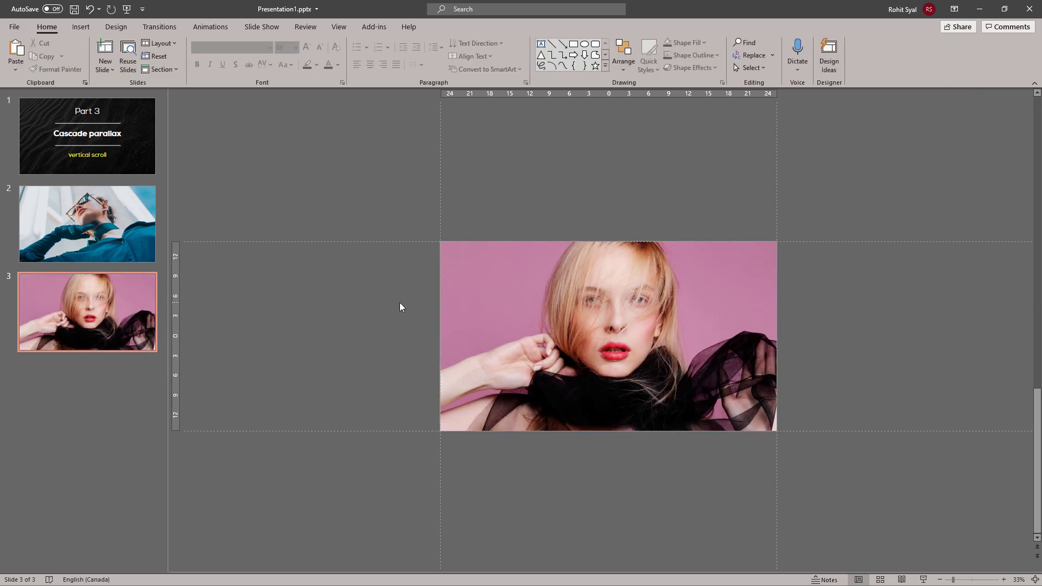
# Paste the "VERTICAL SCROLL" title from the Part 3 - cascade parallax presentation onto the slide 3 photo
pyautogui.hotkey('alt', 'Tab')
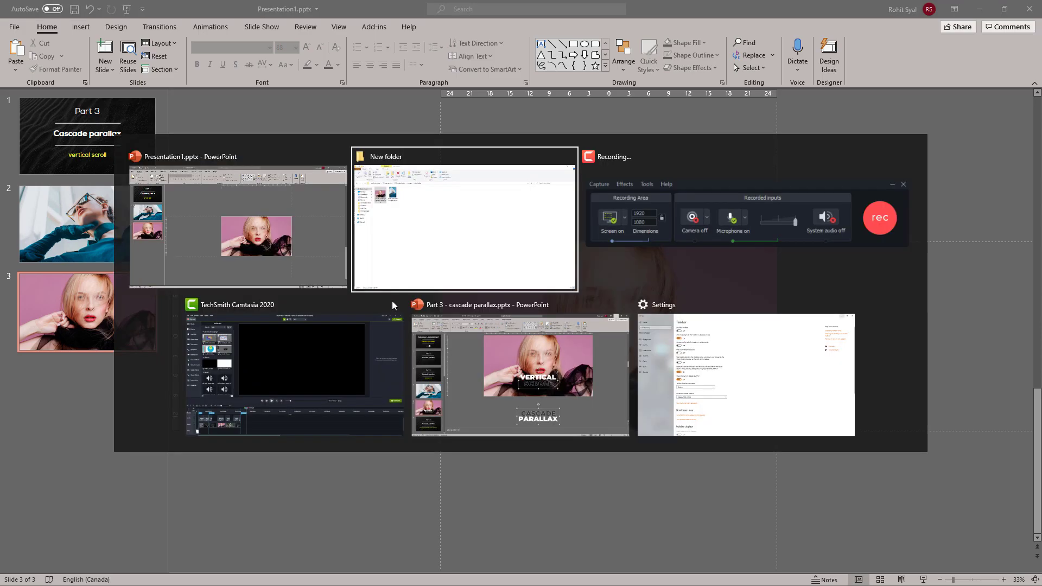
pyautogui.hotkey('alt', 'Tab')
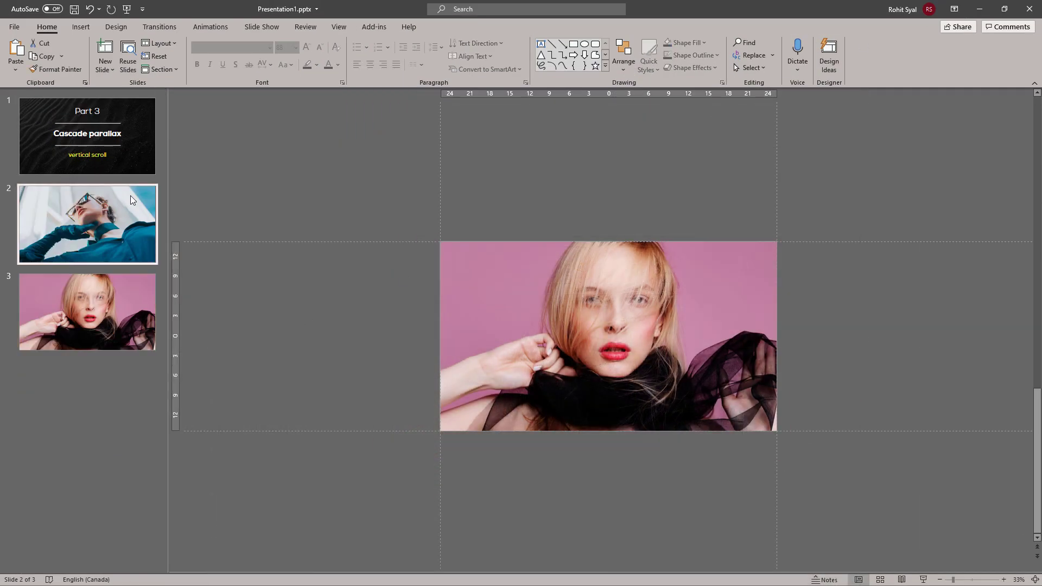
pyautogui.hotkey('ctrl', 'v')
pyautogui.rightClick(590, 515)
pyautogui.click(604, 312)
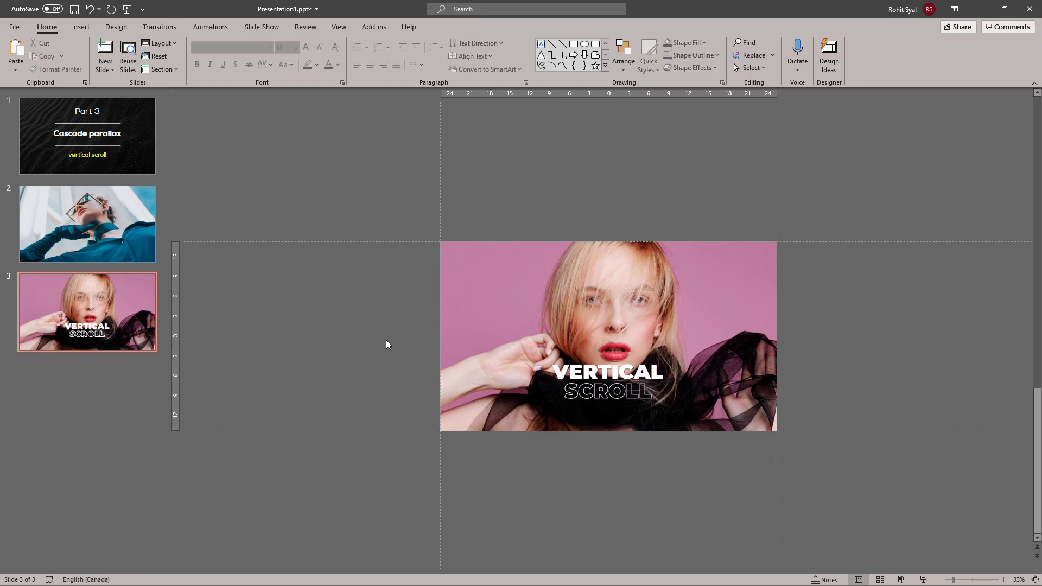
# Paste the "CASCADE PARALLAX" title onto slide 2 and move it up onto the lower part of the photo
pyautogui.scroll(1, 374, 344)
pyautogui.hotkey('ctrl', 'v')
pyautogui.press('Up')
pyautogui.press('Up')
pyautogui.press('Up')
pyautogui.press('Up')
pyautogui.press('Up')
pyautogui.press('Up')
pyautogui.press('Up')
pyautogui.press('Up')
pyautogui.press('Up')
pyautogui.press('Up')
pyautogui.press('Up')
pyautogui.press('Up')
pyautogui.press('Up')
pyautogui.press('Up')
pyautogui.press('Up')
pyautogui.press('Up')
pyautogui.press('Up')
pyautogui.press('Up')
pyautogui.press('Up')
pyautogui.press('Up')
pyautogui.press('Up')
pyautogui.press('Up')
pyautogui.press('Up')
pyautogui.press('Escape')
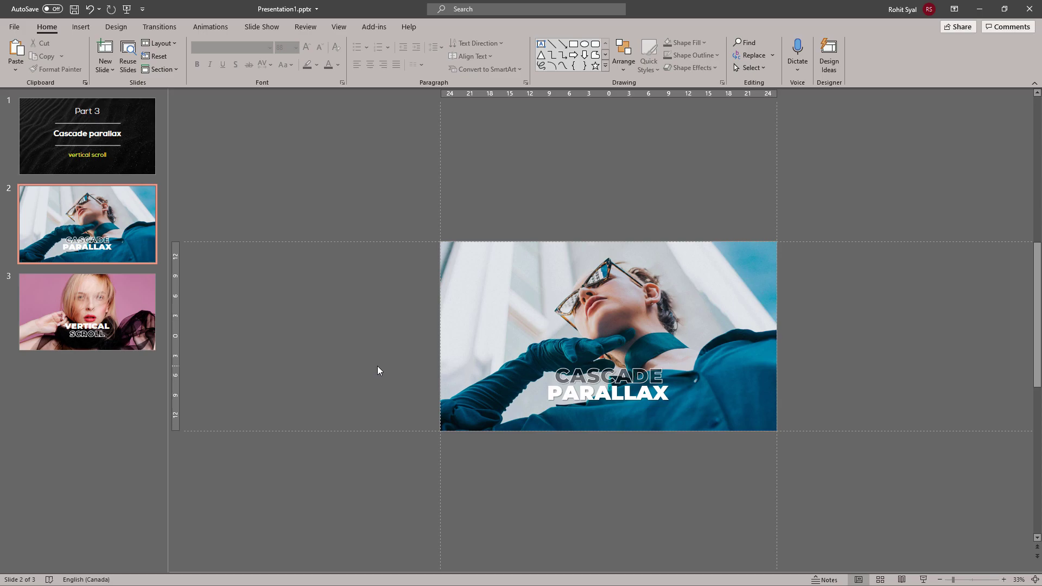
# Preview the two photo slides as a full-screen slide show and return to editing
pyautogui.click(924, 580)
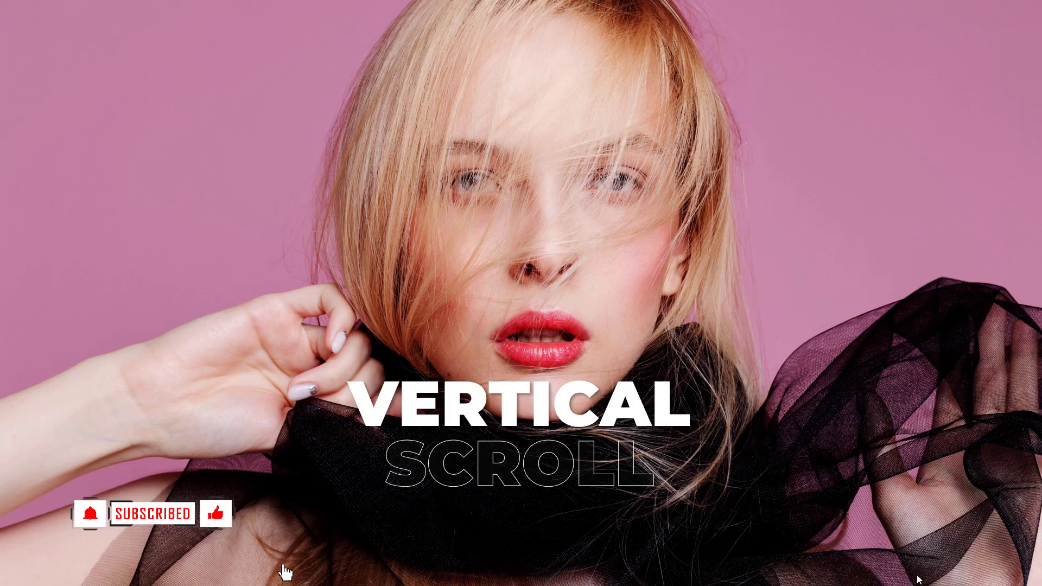
pyautogui.press('Escape')
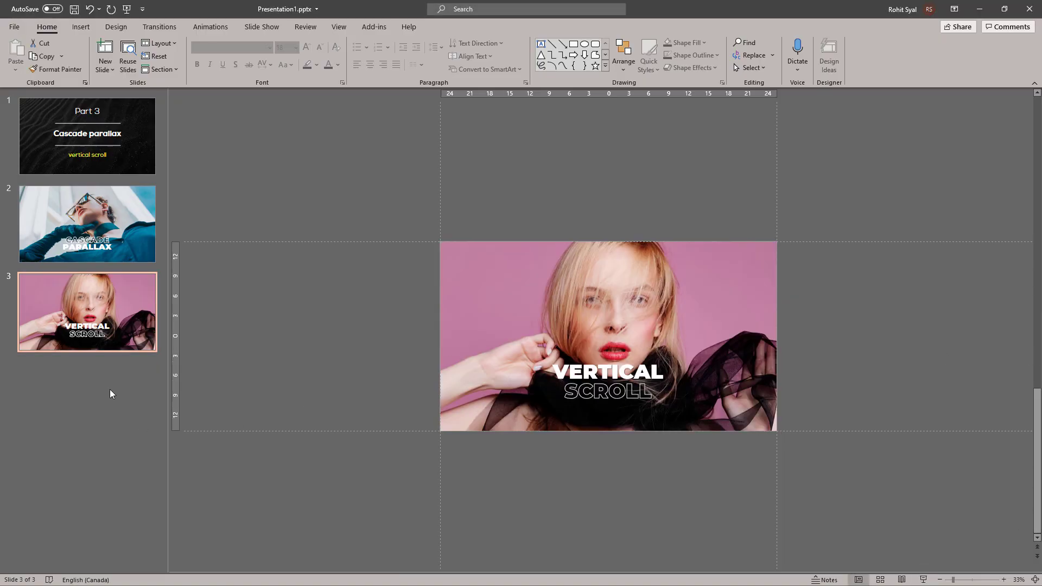
# Add a new blank slide after slide 3
pyautogui.click(92, 379)
pyautogui.rightClick(75, 373)
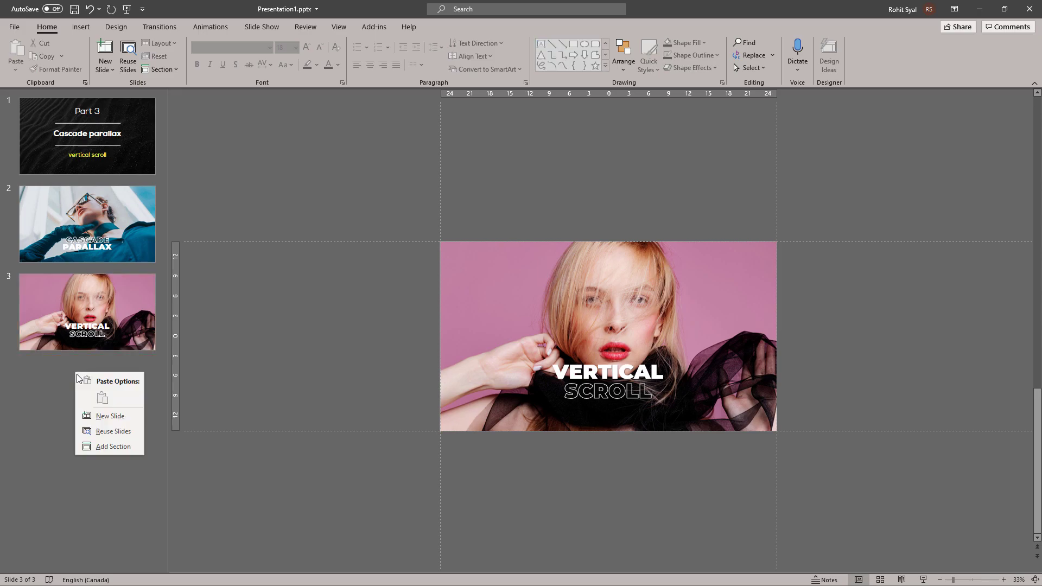
pyautogui.click(114, 419)
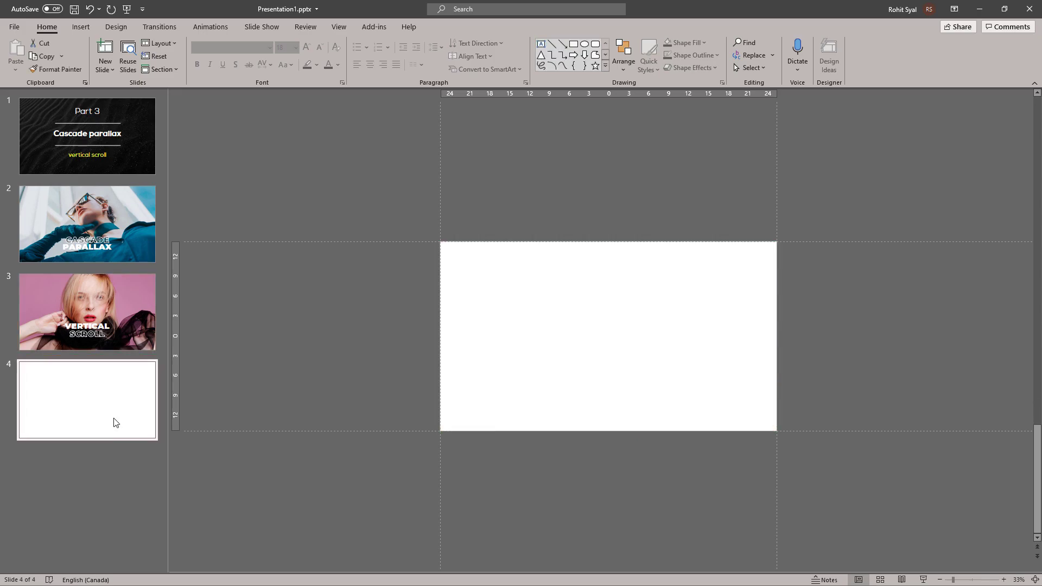
# Draw a full-height rectangle about 7 cm wide along the left edge of slide 4 and remove its outline
pyautogui.click(574, 44)
pyautogui.moveTo(440, 241); pyautogui.dragTo(486, 432)
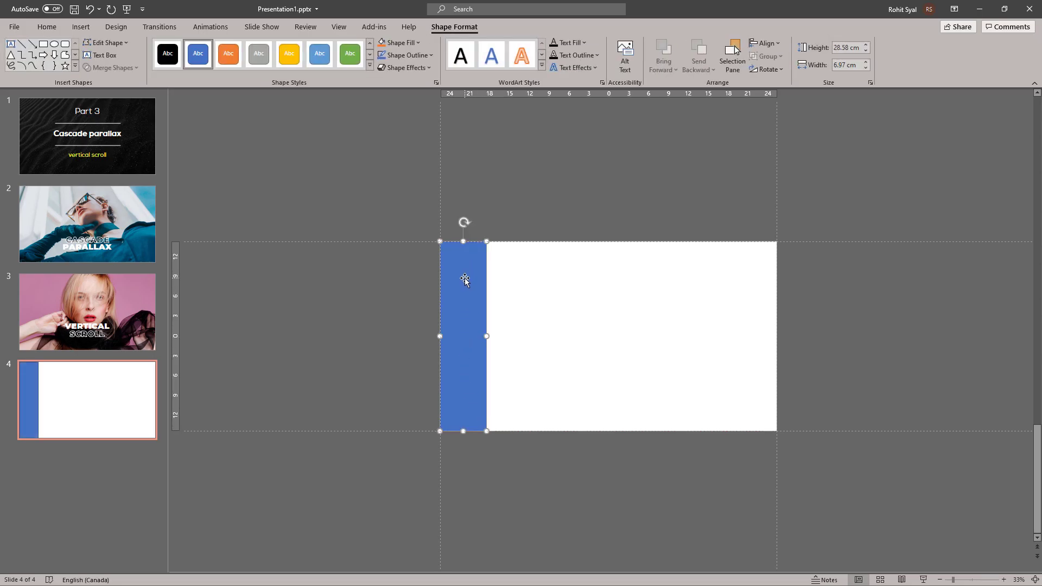
pyautogui.moveTo(465, 278)
pyautogui.mouseDown()
pyautogui.moveTo(505, 278)
pyautogui.moveTo(463, 277)
pyautogui.mouseUp()
pyautogui.click(413, 57)
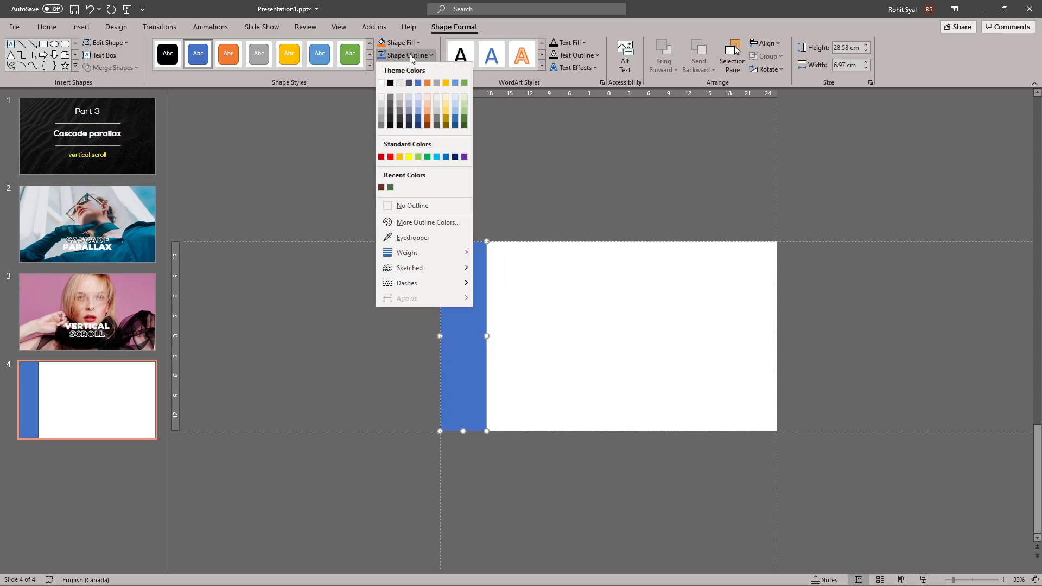
pyautogui.click(411, 209)
# Duplicate the rectangle side by side until eight adjoining strips cover the full width of slide 4
pyautogui.moveTo(464, 270); pyautogui.dragTo(507, 270)
pyautogui.hotkey('ctrl', 'd')
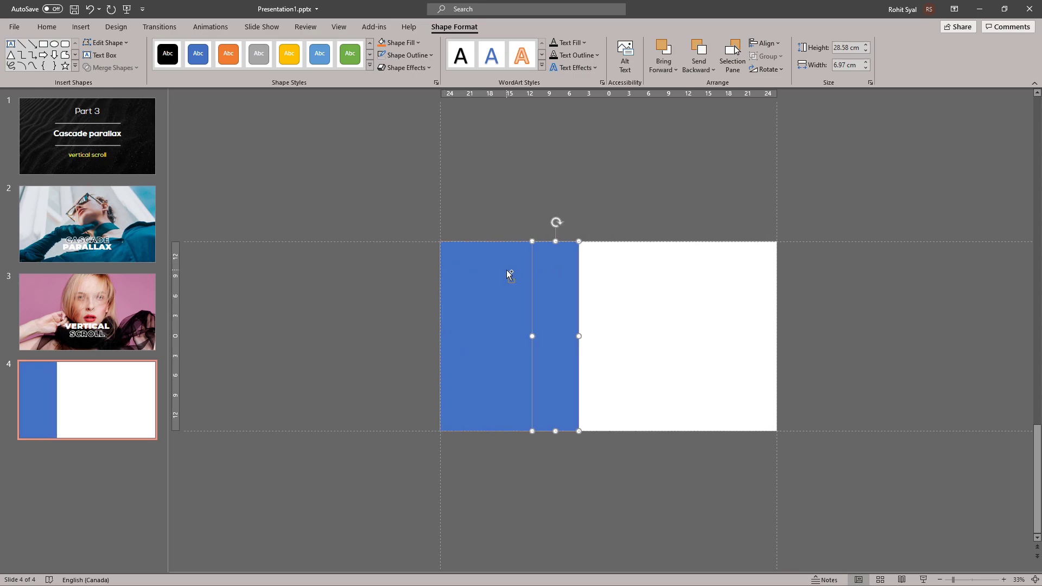
pyautogui.hotkey('ctrl', 'd')
pyautogui.hotkey('ctrl', 'd')
pyautogui.hotkey('ctrl', 'd')
pyautogui.hotkey('ctrl', 'd')
pyautogui.hotkey('ctrl', 'd')
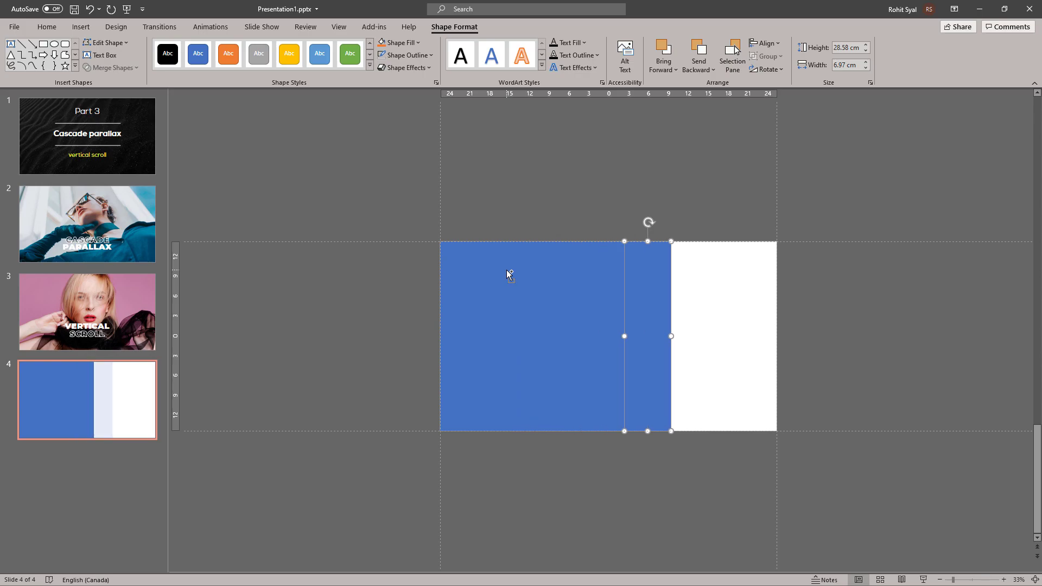
# Group the eight strips and resize the group to 50.8 cm wide so it matches the slide exactly
pyautogui.click(388, 204)
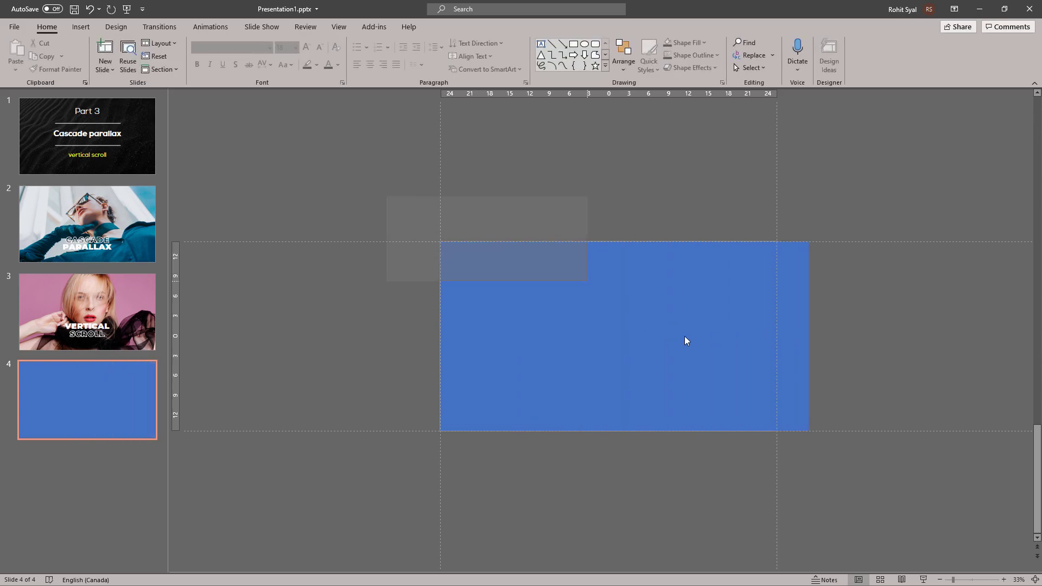
pyautogui.moveTo(900, 491); pyautogui.dragTo(901, 490)
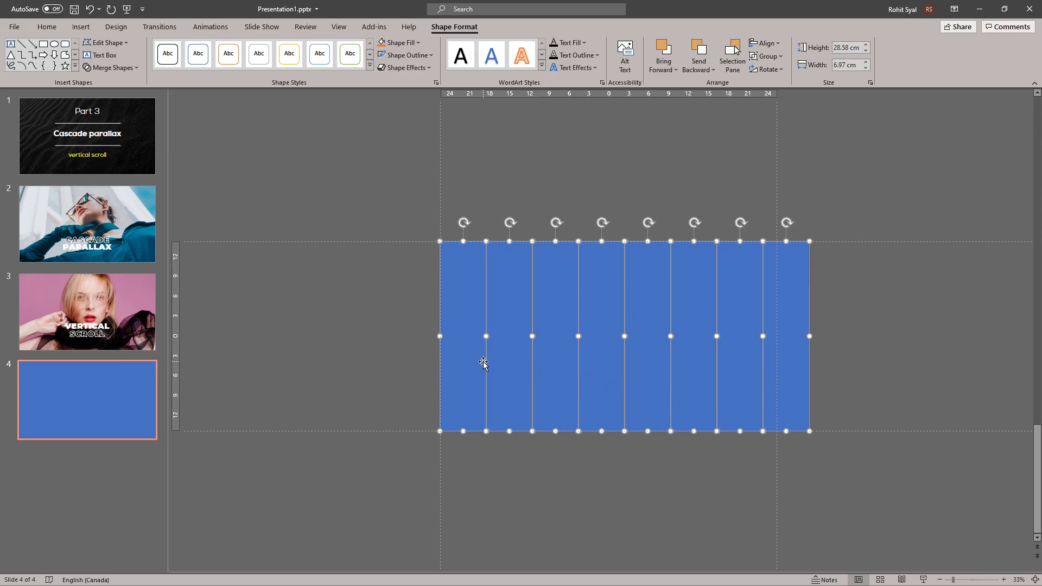
pyautogui.hotkey('ctrl', 'g')
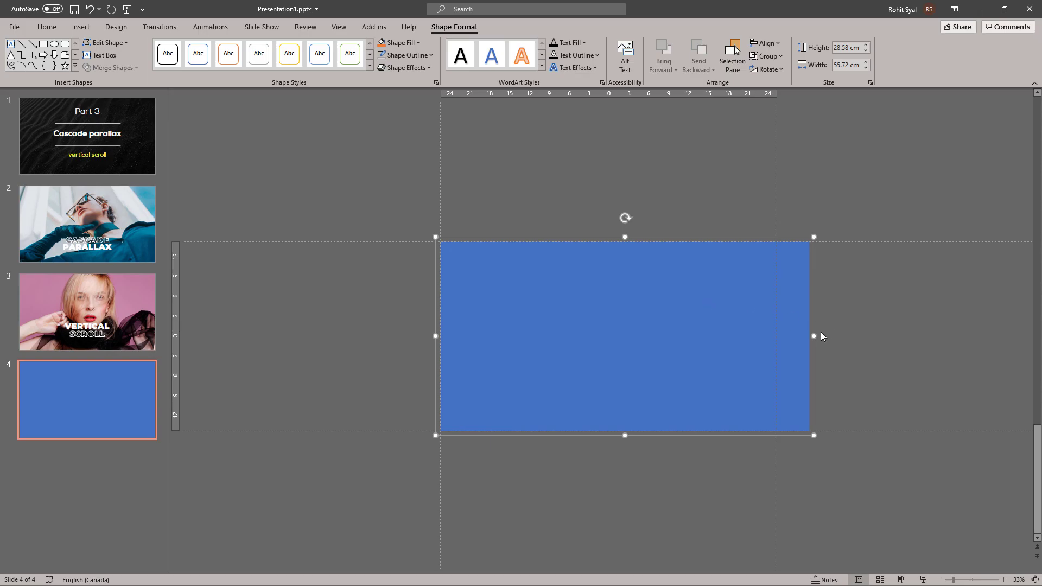
pyautogui.moveTo(814, 336); pyautogui.dragTo(778, 337)
pyautogui.moveTo(444, 336)
pyautogui.mouseDown()
pyautogui.moveTo(472, 337)
pyautogui.moveTo(437, 336)
pyautogui.mouseUp()
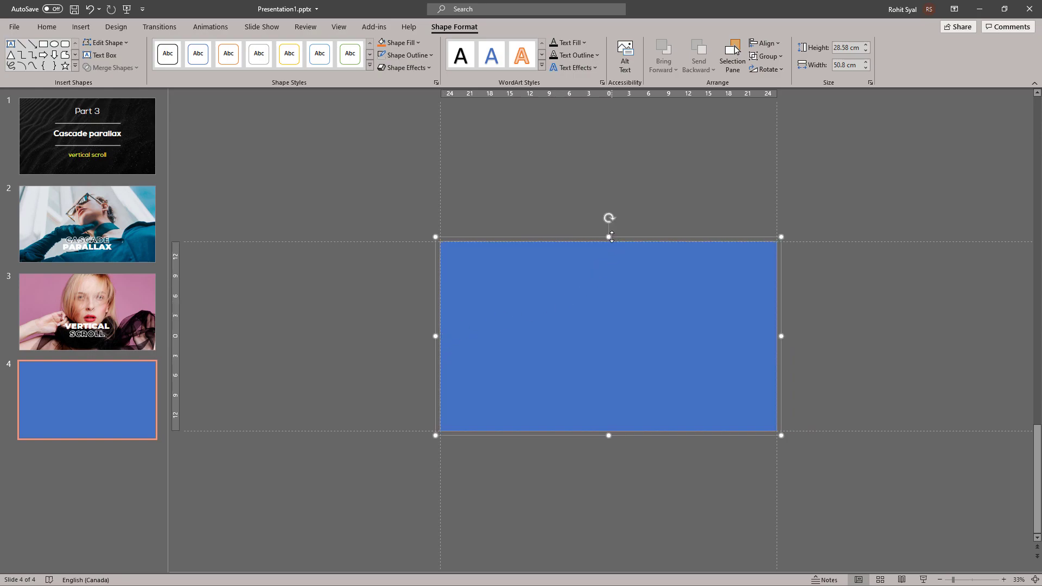
pyautogui.moveTo(606, 245)
pyautogui.mouseDown()
pyautogui.moveTo(600, 268)
pyautogui.moveTo(600, 238)
pyautogui.mouseUp()
# Ungroup the strips and check that eight separate rectangles span the slide
pyautogui.hotkey('ctrl', 'shift', 'g')
pyautogui.click(341, 281)
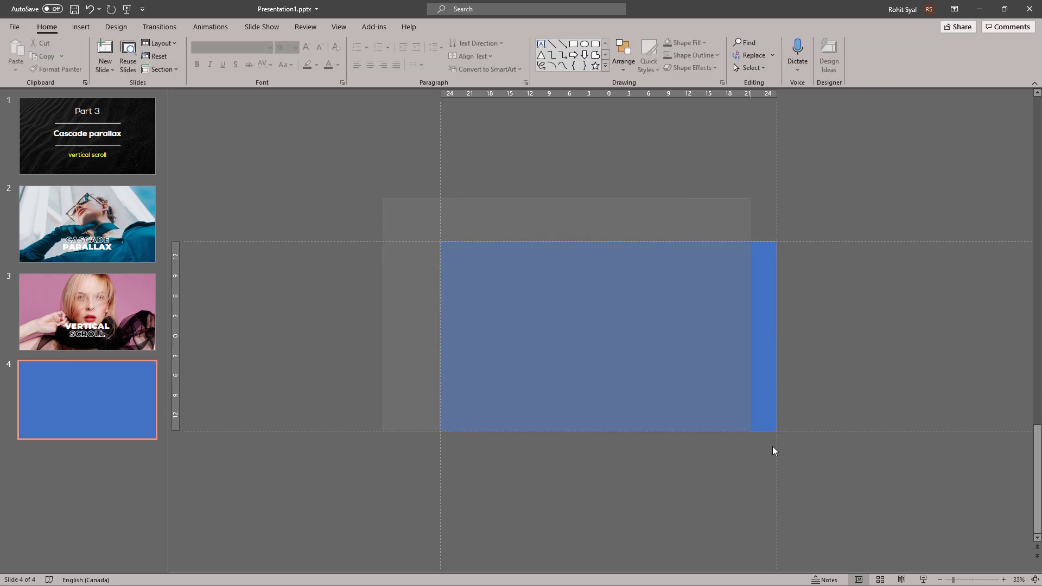
pyautogui.moveTo(766, 442); pyautogui.dragTo(875, 512)
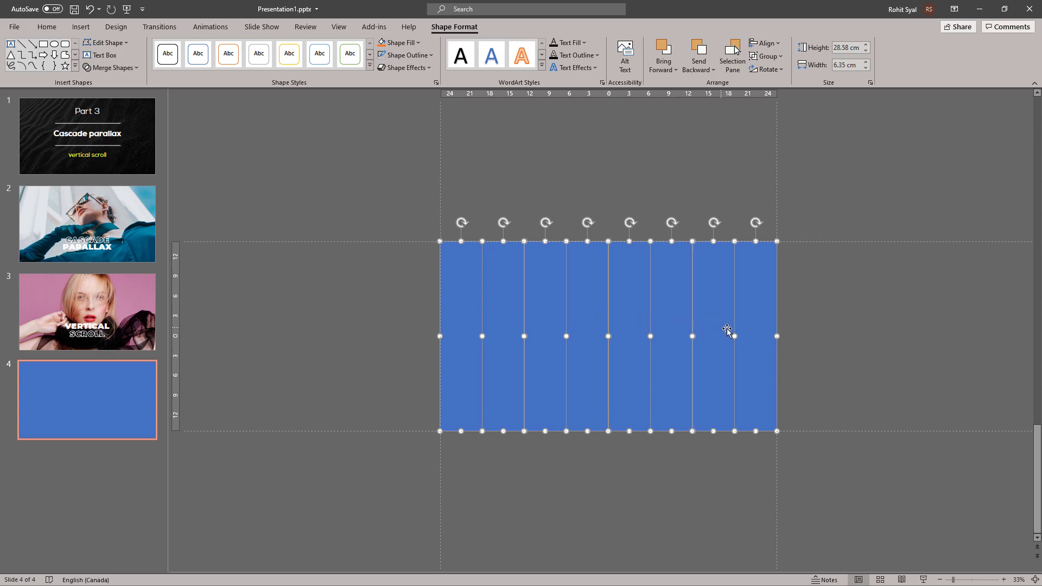
pyautogui.click(813, 325)
pyautogui.click(459, 301)
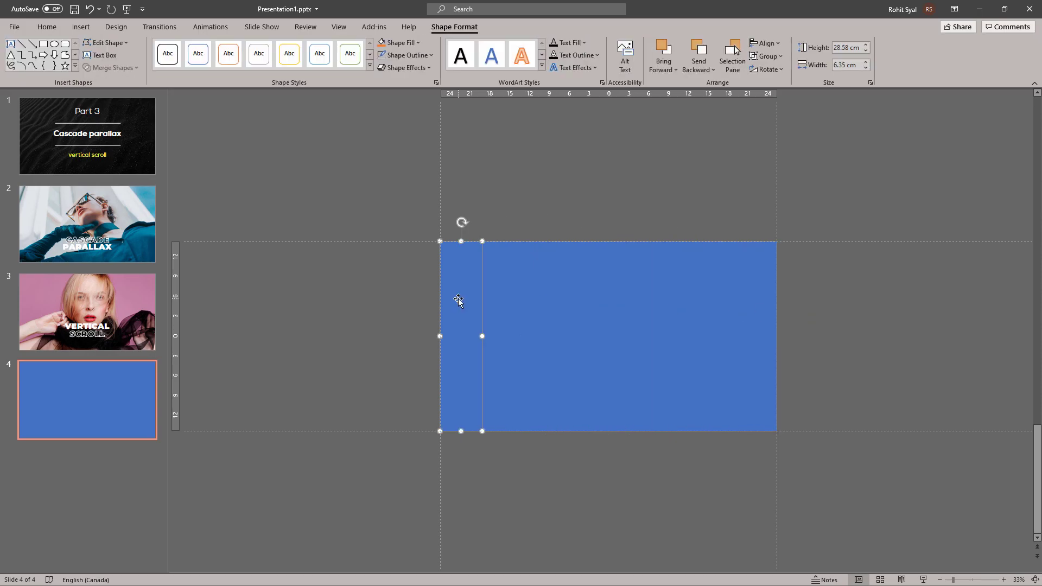
# Copy the portrait photo on slide 3 to the clipboard
pyautogui.click(122, 303)
pyautogui.click(488, 283)
pyautogui.rightClick(488, 284)
pyautogui.click(513, 304)
pyautogui.click(354, 311)
# Fill the leftmost strip on slide 4 with the copied photo using a picture fill from the clipboard
pyautogui.click(93, 399)
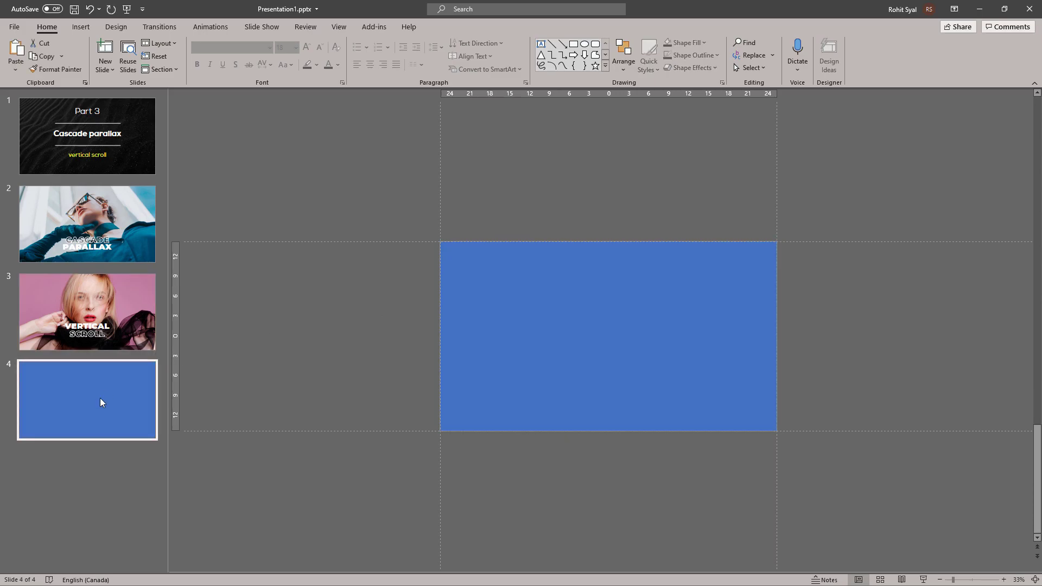
pyautogui.click(479, 291)
pyautogui.rightClick(477, 277)
pyautogui.click(535, 557)
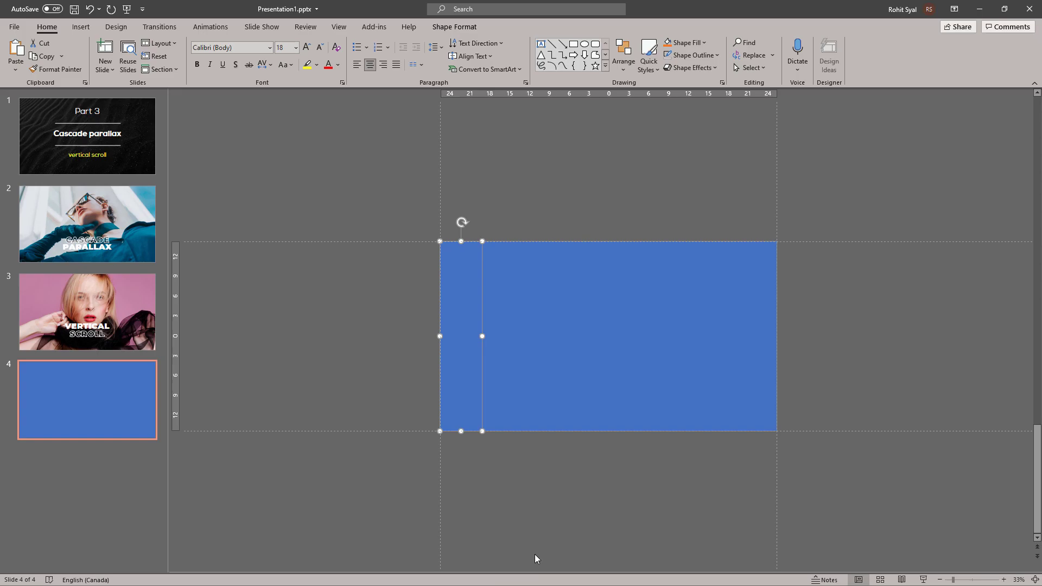
pyautogui.click(907, 161)
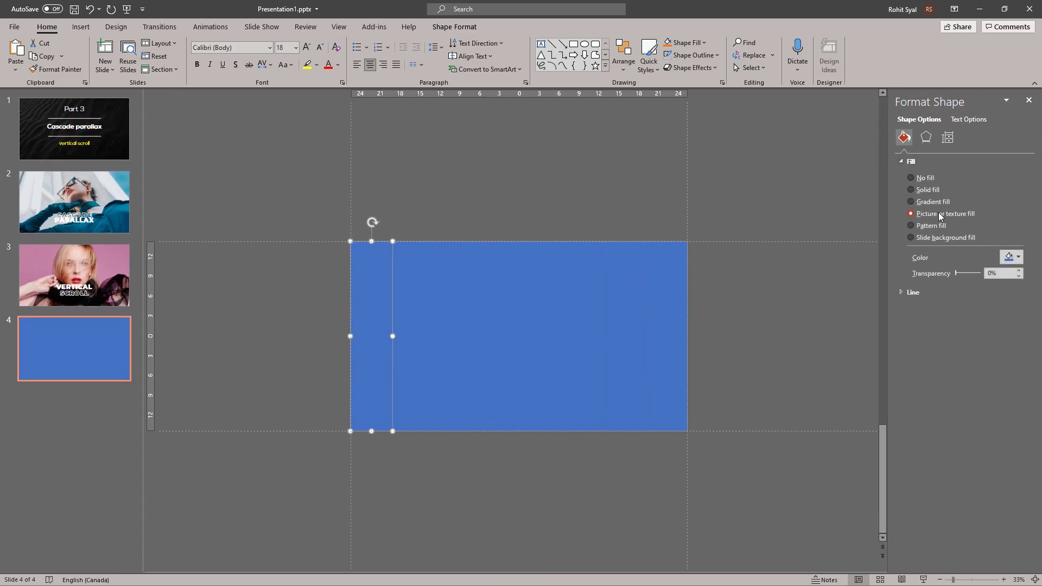
pyautogui.click(940, 214)
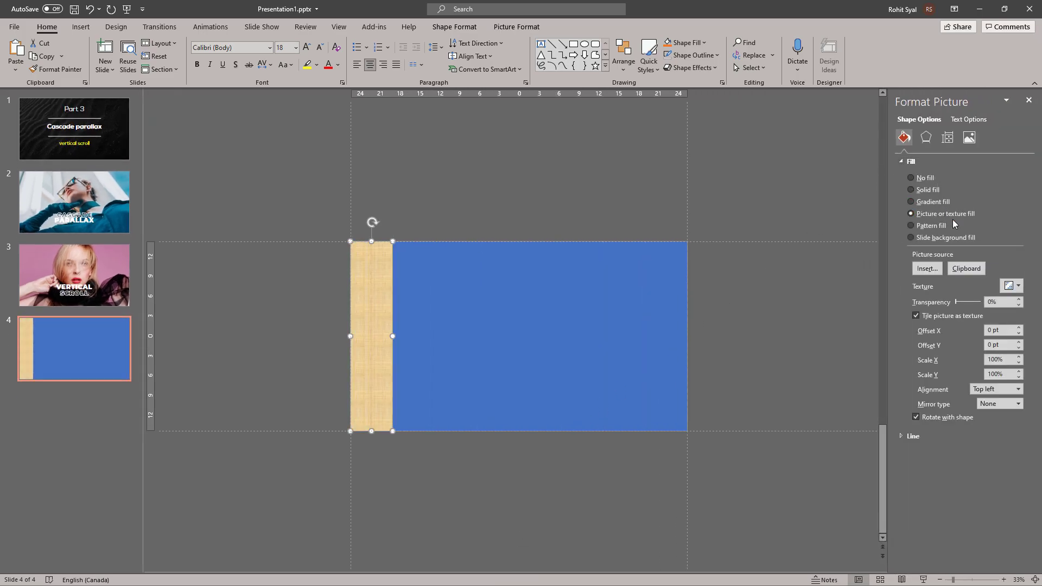
pyautogui.click(967, 268)
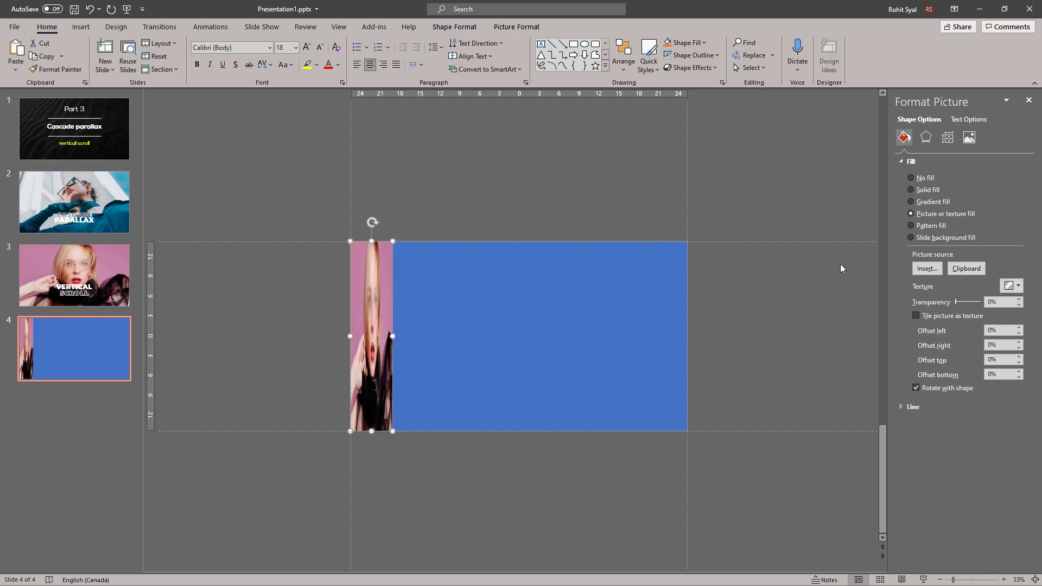
# Stretch the picture inside the leftmost strip's crop frame to the full slide width so only its left portion shows
pyautogui.click(516, 26)
pyautogui.click(926, 48)
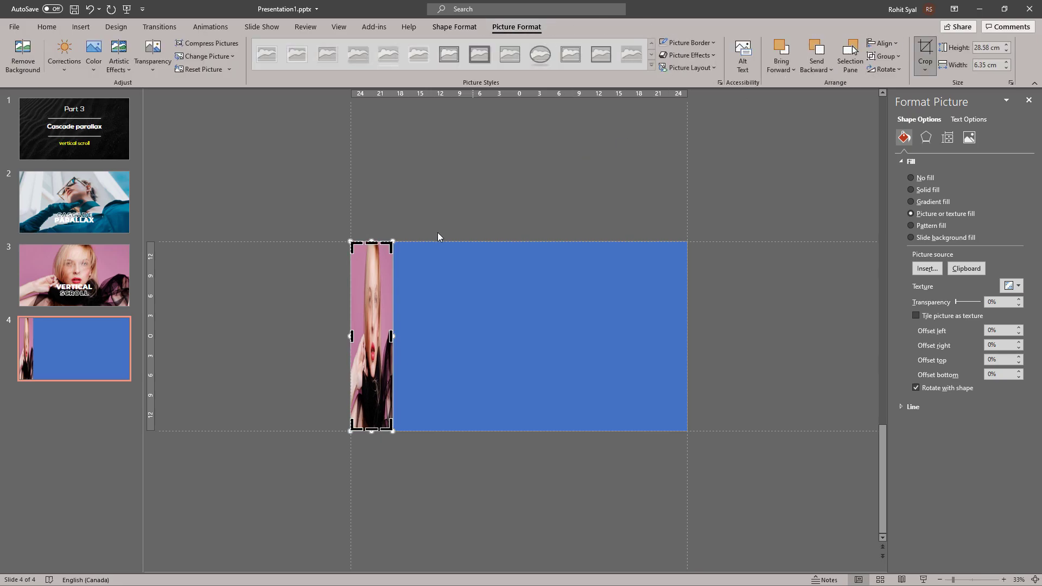
pyautogui.moveTo(393, 336); pyautogui.dragTo(686, 336)
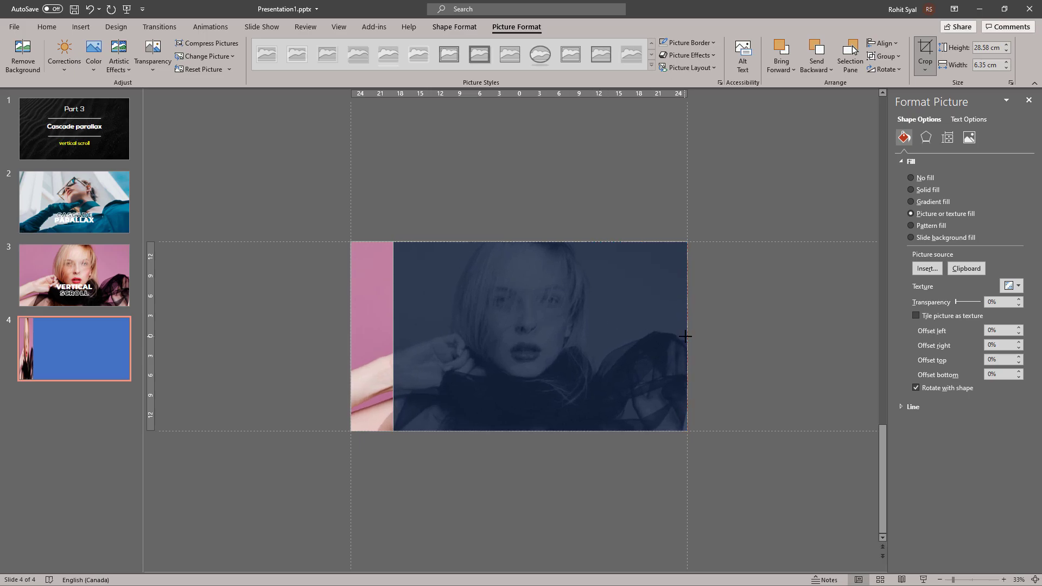
pyautogui.click(723, 334)
# Copy the leftmost strip's picture formatting to the other seven strips with Format Painter
pyautogui.click(372, 328)
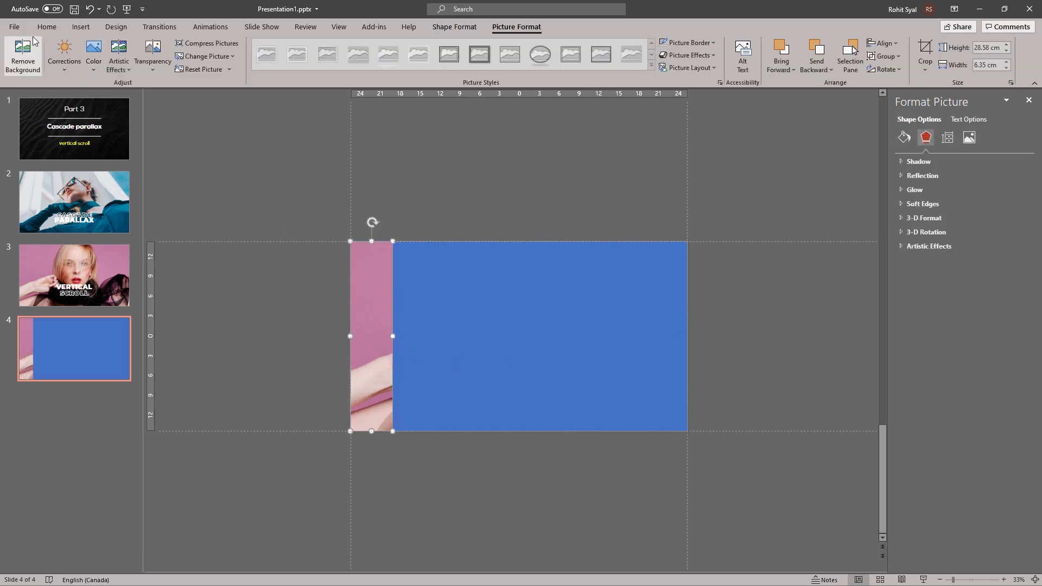
pyautogui.click(47, 27)
pyautogui.click(45, 72)
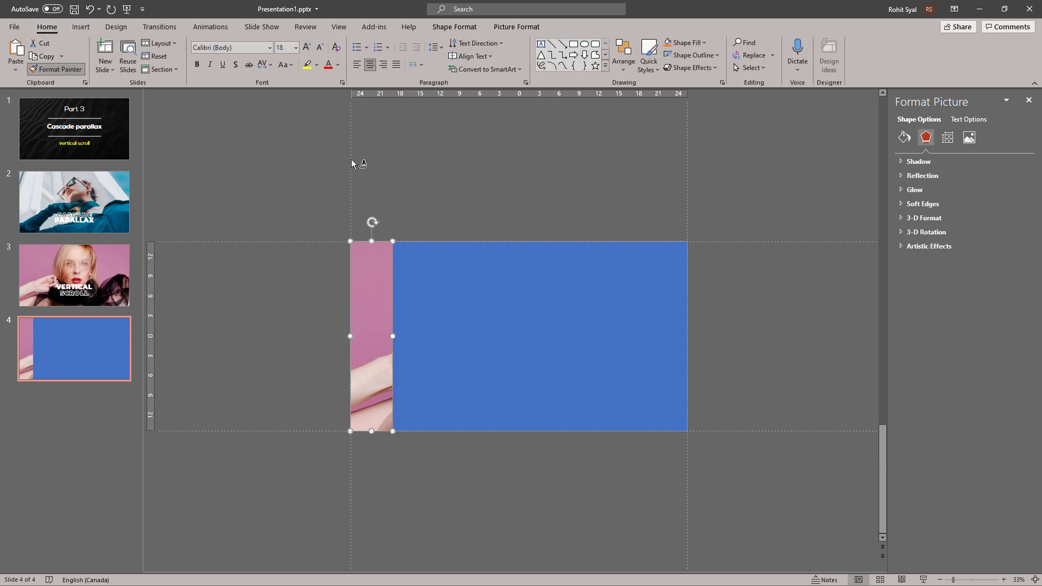
pyautogui.hotkey('ctrl', 'd')
pyautogui.hotkey('ctrl', 'd')
pyautogui.hotkey('ctrl', 'd')
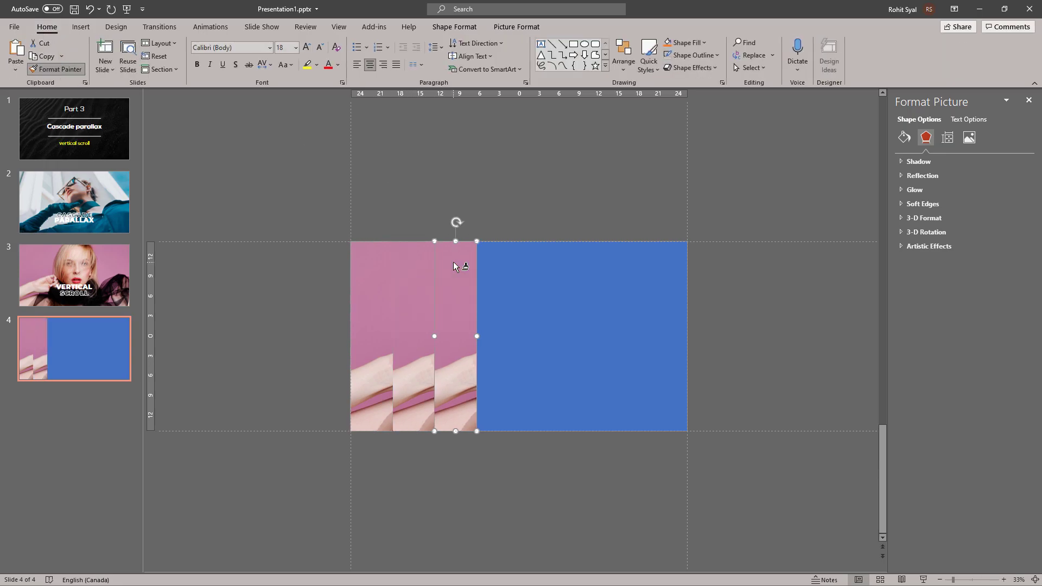
pyautogui.hotkey('ctrl', 'd')
pyautogui.hotkey('ctrl', 'd')
pyautogui.hotkey('ctrl', 'd')
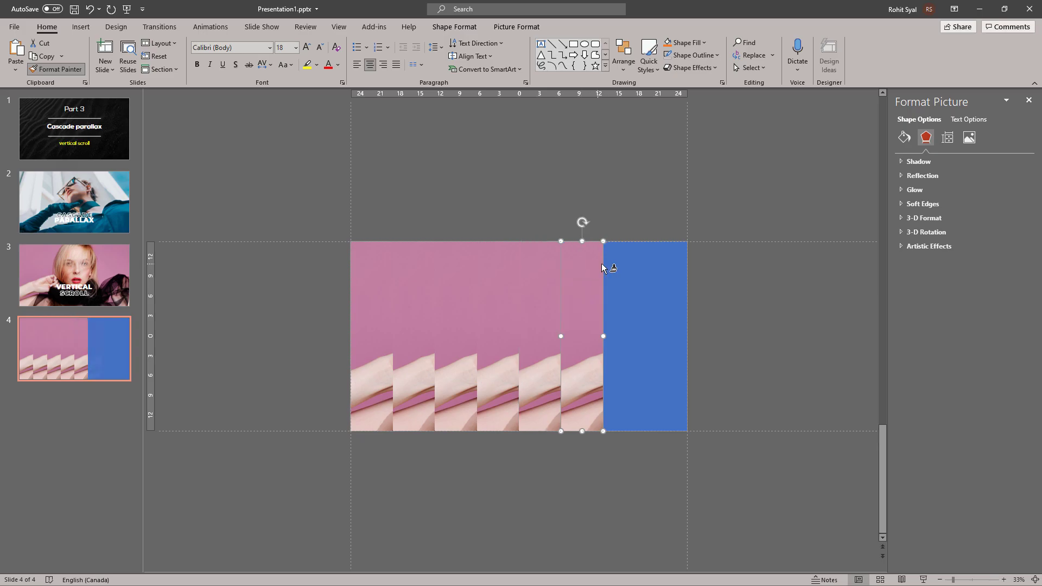
pyautogui.hotkey('ctrl', 'd')
pyautogui.click(711, 276)
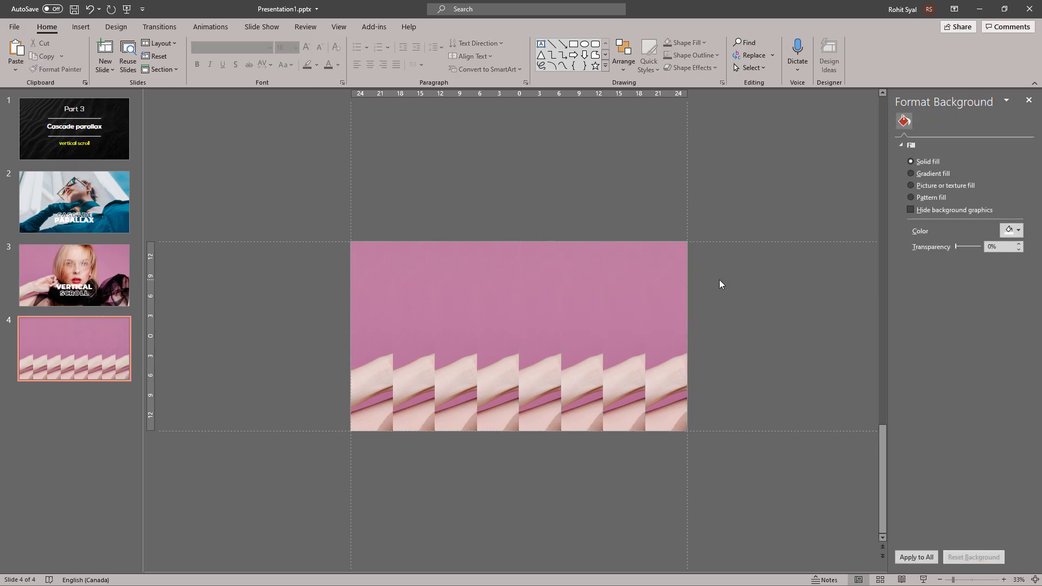
# Shift the photo inside the second strip's crop frame until it aligns with the slide's edges
pyautogui.click(423, 321)
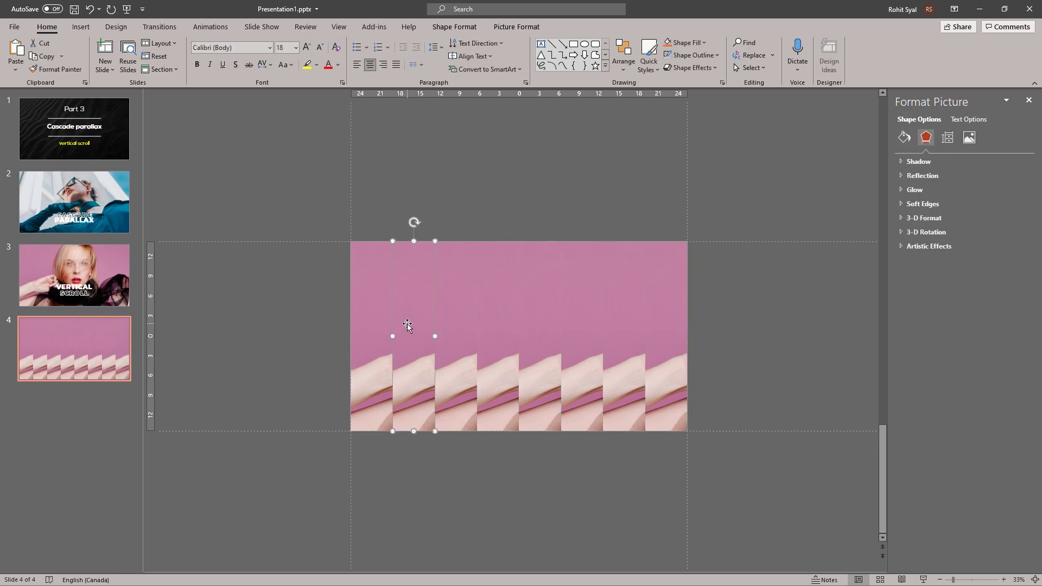
pyautogui.click(518, 27)
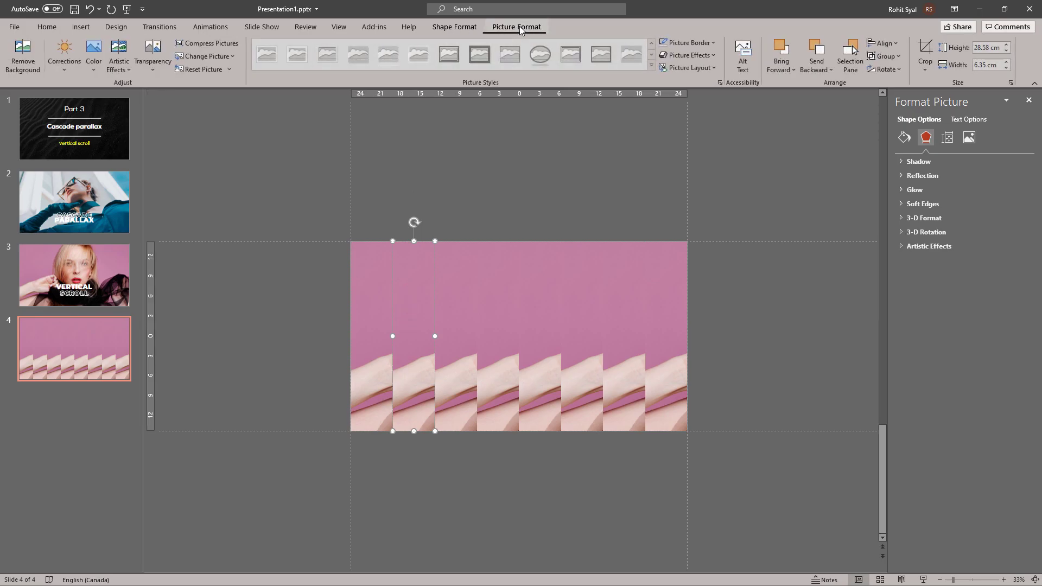
pyautogui.click(926, 52)
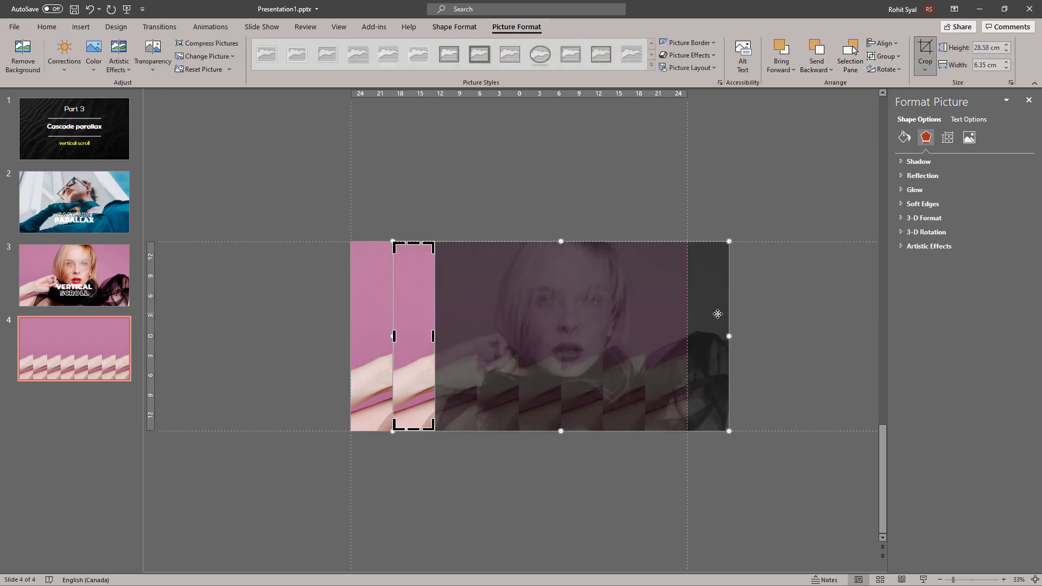
pyautogui.moveTo(712, 300); pyautogui.dragTo(671, 296)
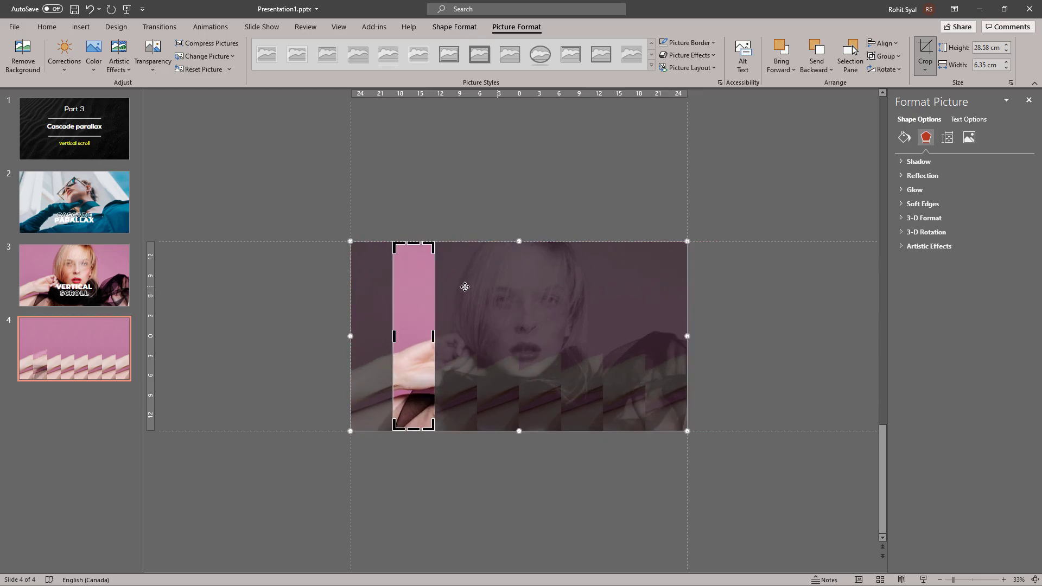
pyautogui.click(314, 285)
# Shift the photo inside the crop frames of the third and fourth strips until it spans the slide exactly
pyautogui.click(451, 287)
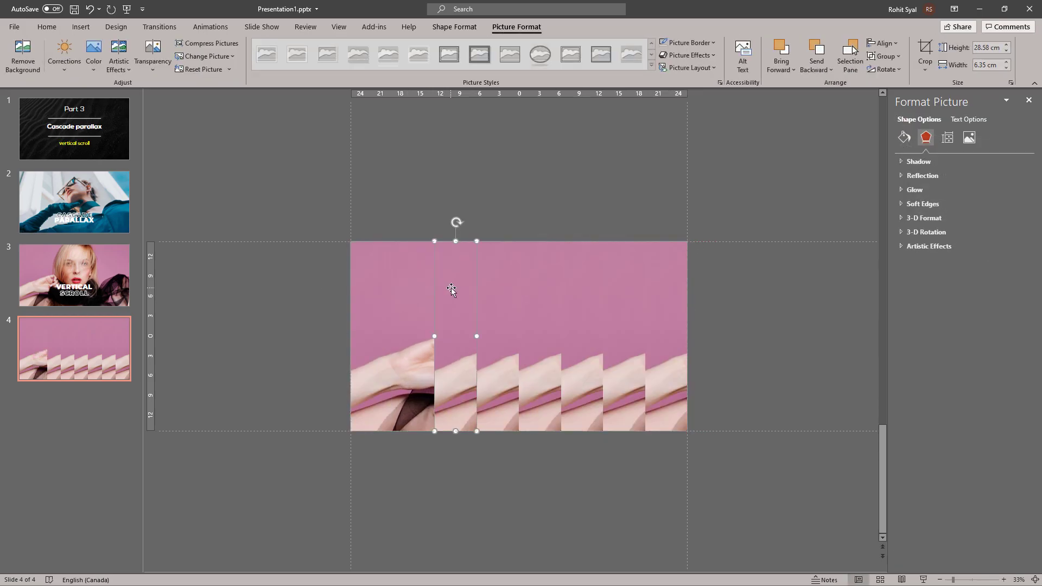
pyautogui.click(925, 52)
pyautogui.moveTo(735, 308); pyautogui.dragTo(562, 247)
pyautogui.click(525, 215)
pyautogui.click(497, 282)
pyautogui.click(925, 51)
pyautogui.moveTo(745, 328); pyautogui.dragTo(628, 322)
pyautogui.click(776, 267)
# Align the cropped photo with the slide's edges in the fifth and sixth strips
pyautogui.click(540, 326)
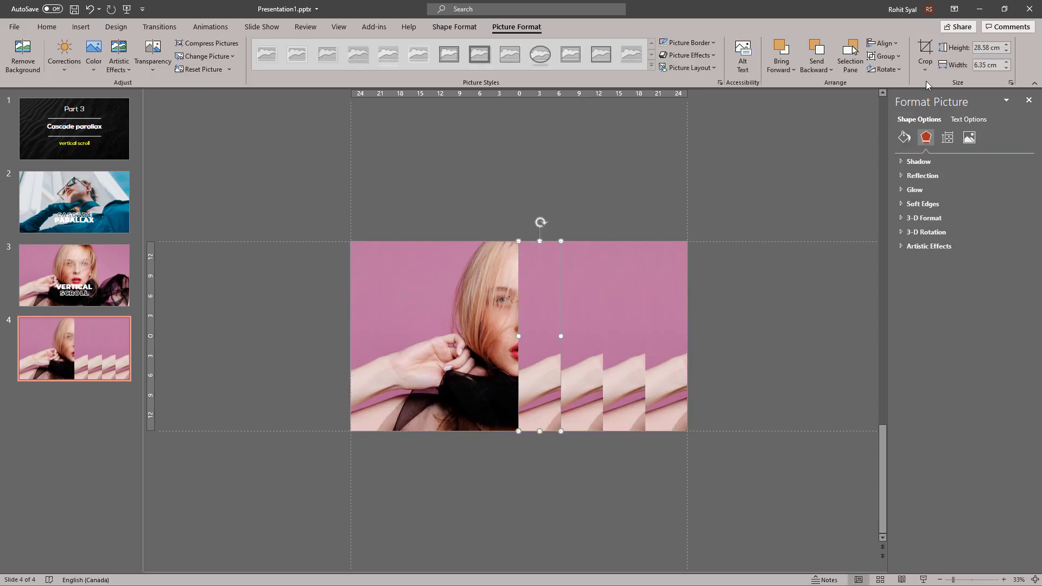
pyautogui.click(926, 52)
pyautogui.moveTo(798, 310); pyautogui.dragTo(628, 304)
pyautogui.click(775, 267)
pyautogui.click(582, 326)
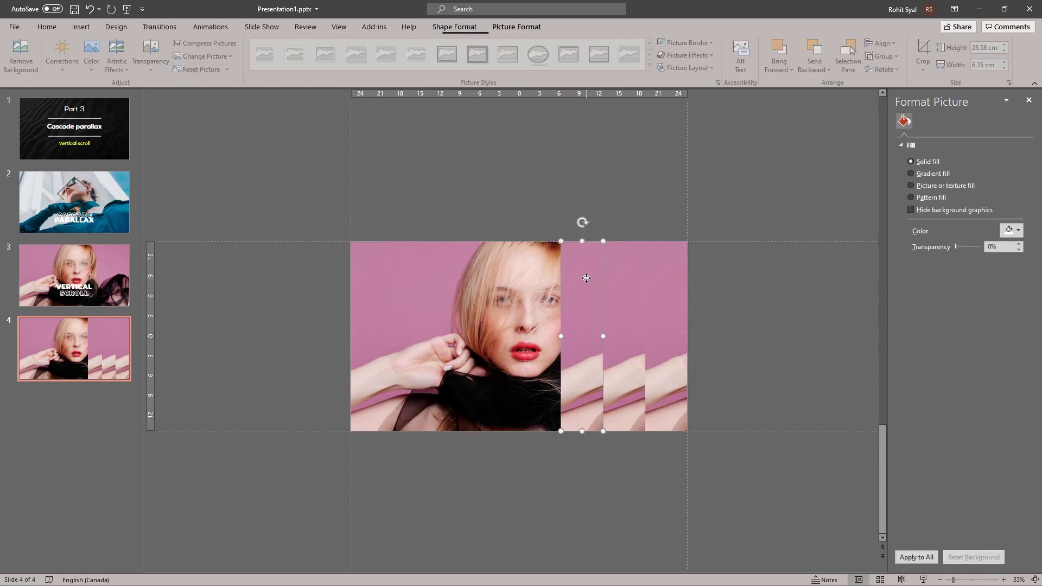
pyautogui.click(926, 52)
pyautogui.moveTo(768, 302); pyautogui.dragTo(635, 313)
pyautogui.click(760, 287)
# Align the cropped photo with the slide's edges in the seventh and eighth strips to complete the portrait
pyautogui.click(631, 320)
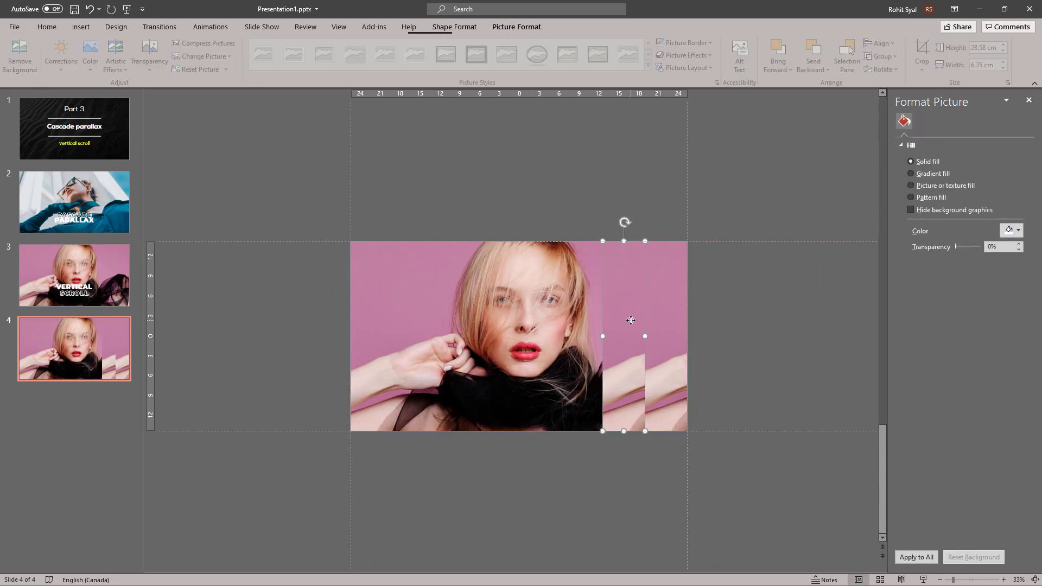
pyautogui.click(926, 51)
pyautogui.moveTo(786, 296); pyautogui.dragTo(634, 305)
pyautogui.click(666, 224)
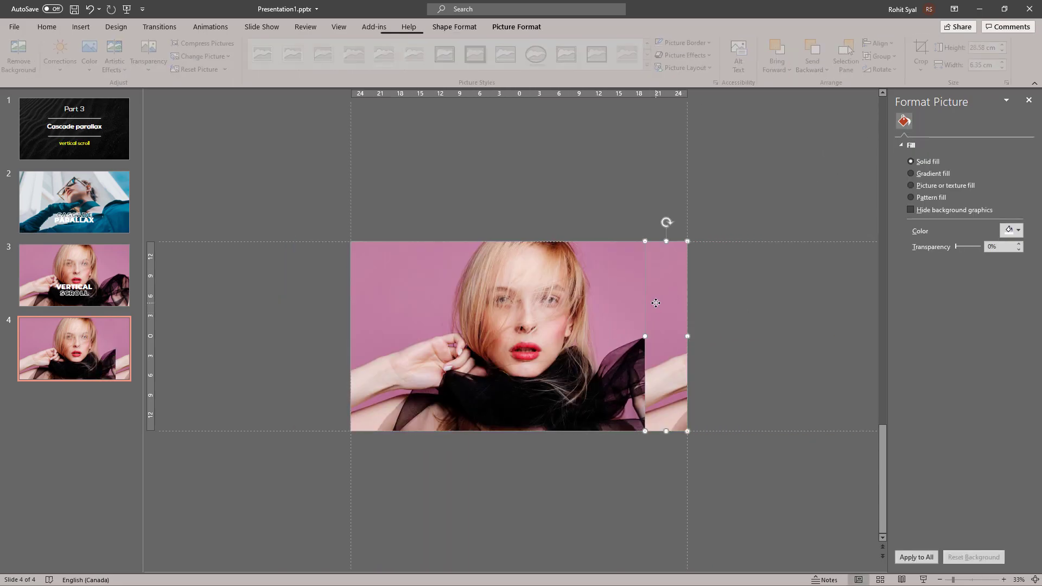
pyautogui.click(667, 326)
pyautogui.click(926, 51)
pyautogui.moveTo(830, 310); pyautogui.dragTo(645, 310)
pyautogui.click(773, 315)
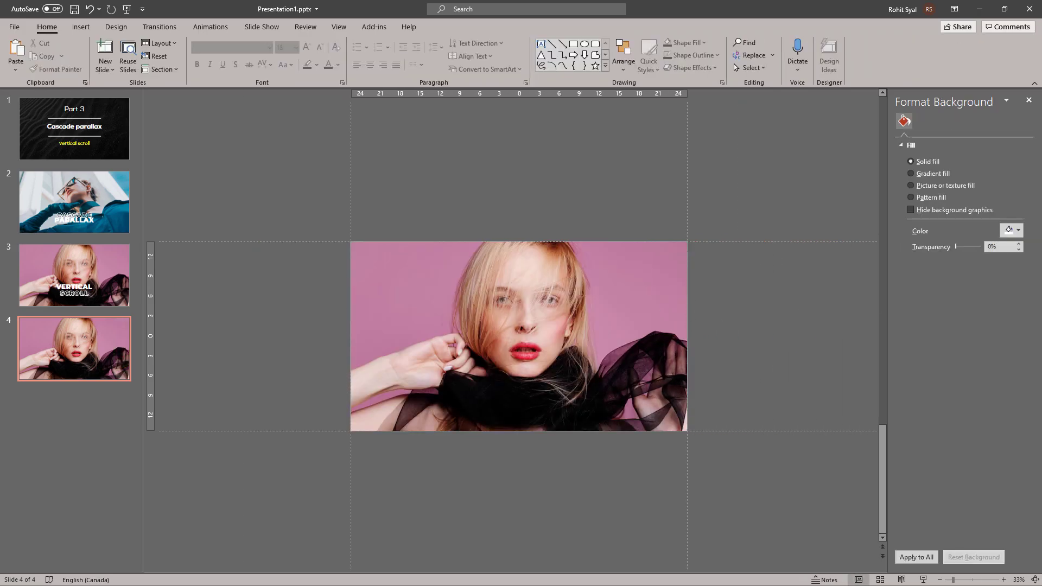
# Check each of the eight strips on slide 4 by selecting them one after another
pyautogui.click(392, 304)
pyautogui.click(410, 303)
pyautogui.click(451, 304)
pyautogui.click(506, 299)
pyautogui.click(543, 299)
pyautogui.click(575, 299)
pyautogui.click(624, 296)
pyautogui.click(659, 298)
pyautogui.click(719, 296)
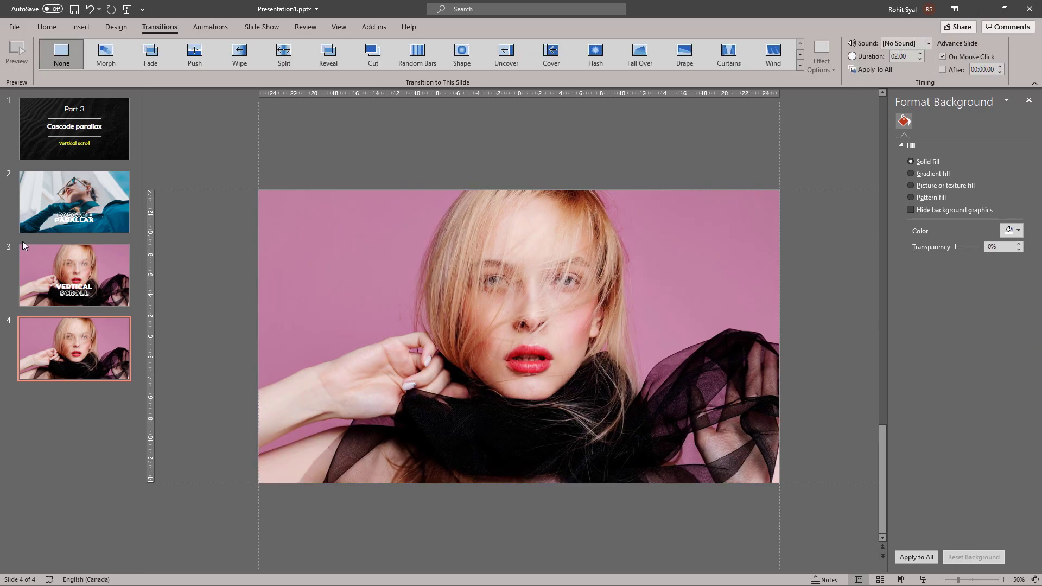
# Copy the "VERTICAL SCROLL" text from slide 3 and paste it onto the sliced portrait on slide 4
pyautogui.click(41, 281)
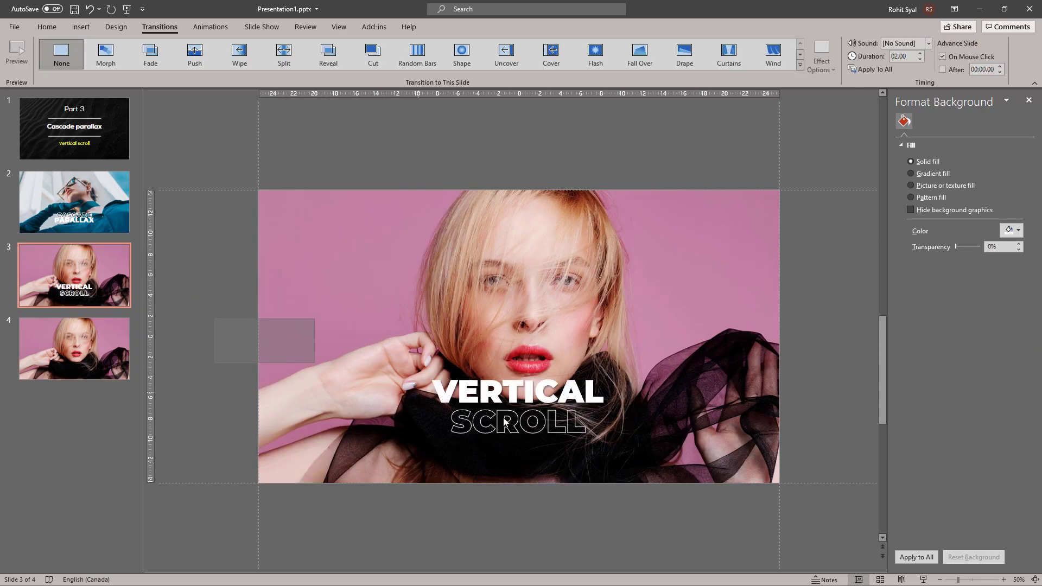
pyautogui.click(504, 423)
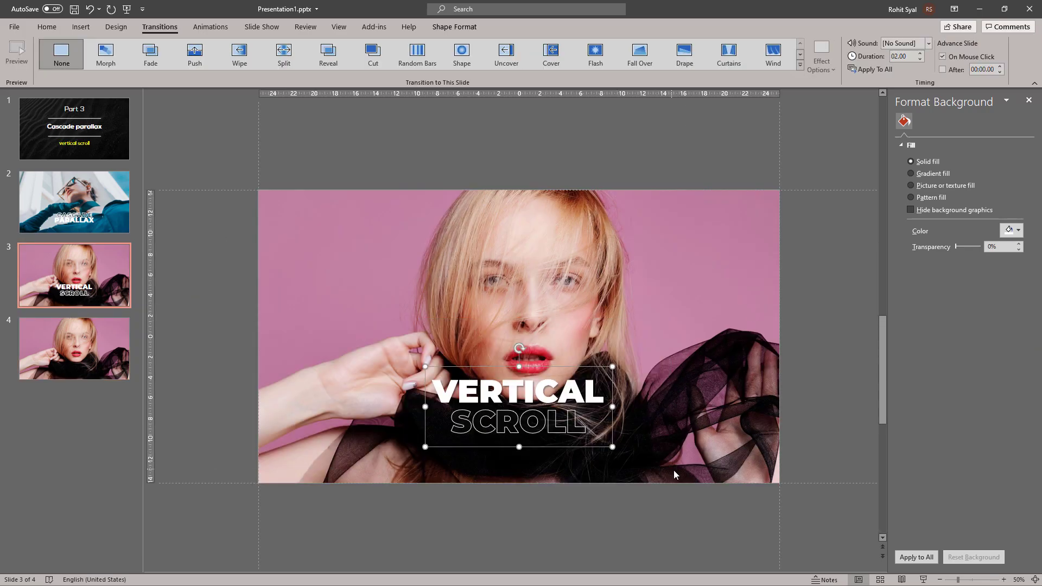
pyautogui.click(92, 366)
pyautogui.hotkey('ctrl', 'v')
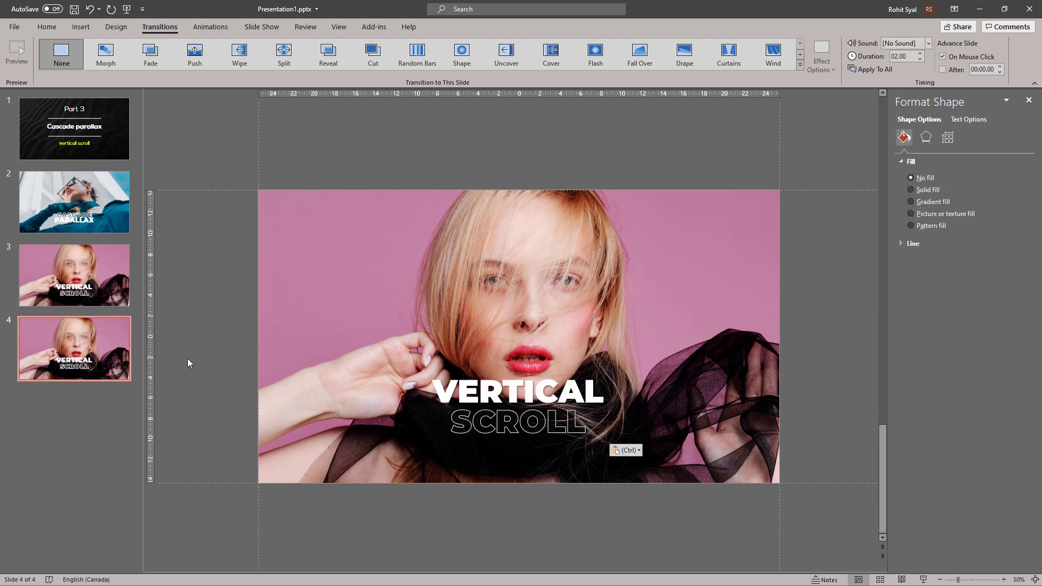
pyautogui.click(188, 363)
# Hide the original portrait slide 3 and move the sliced portrait slide ahead of it
pyautogui.rightClick(82, 276)
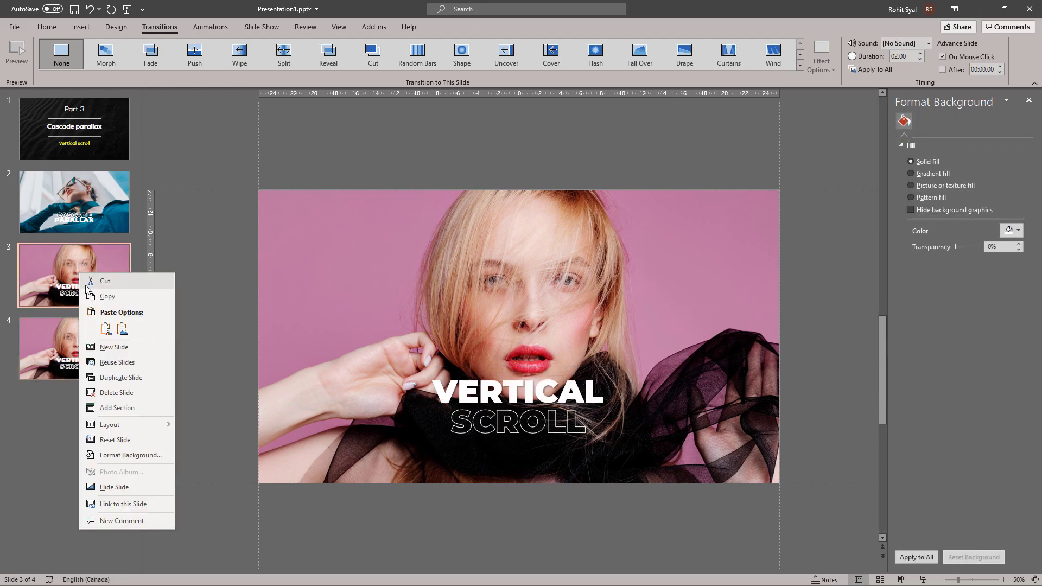
pyautogui.click(122, 487)
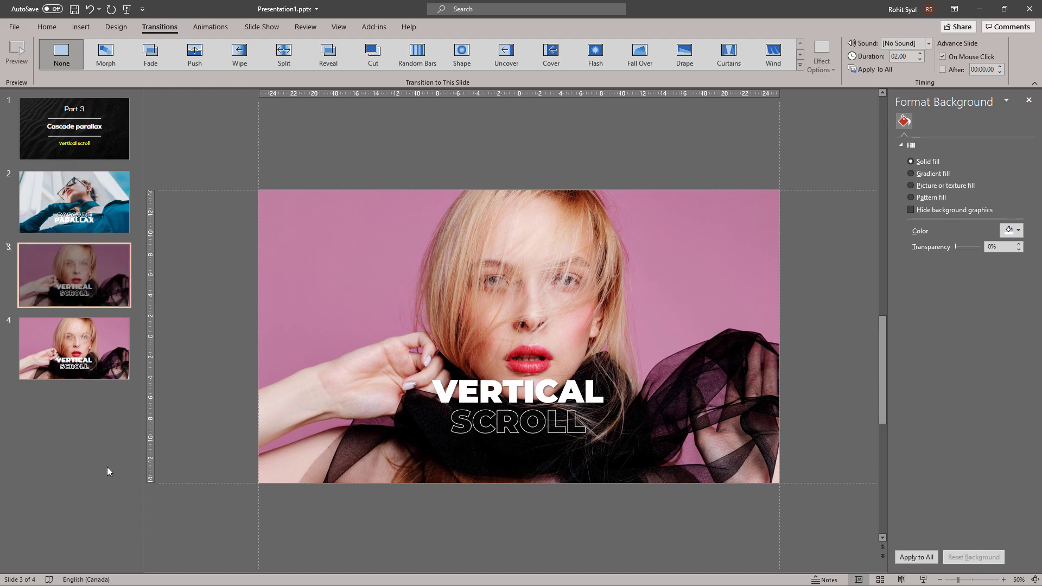
pyautogui.moveTo(97, 379); pyautogui.dragTo(88, 275)
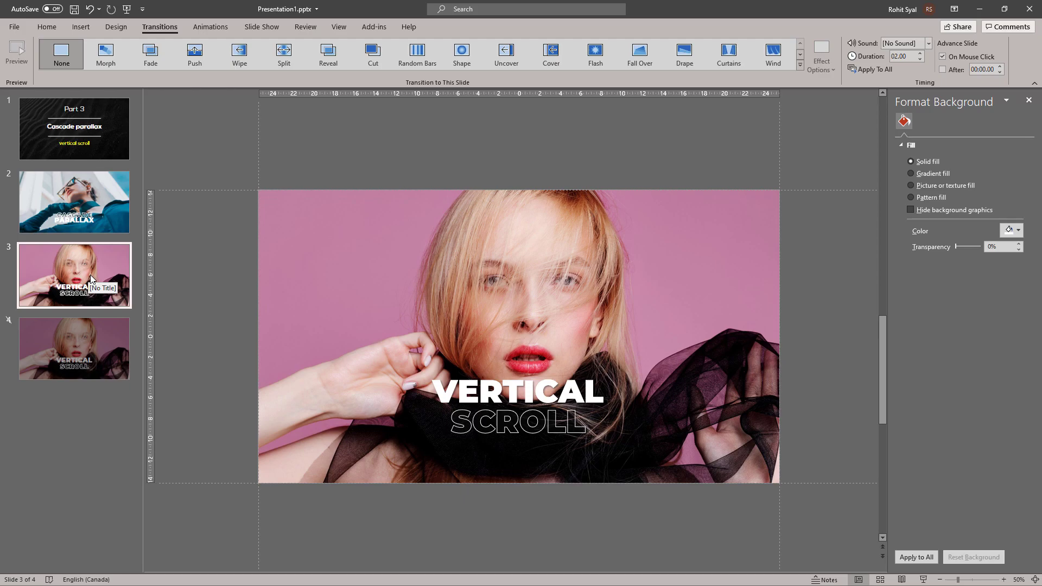
# Copy all eight strips and the "VERTICAL SCROLL" text from slide 3 and paste them onto slide 2
pyautogui.moveTo(210, 144); pyautogui.dragTo(823, 524)
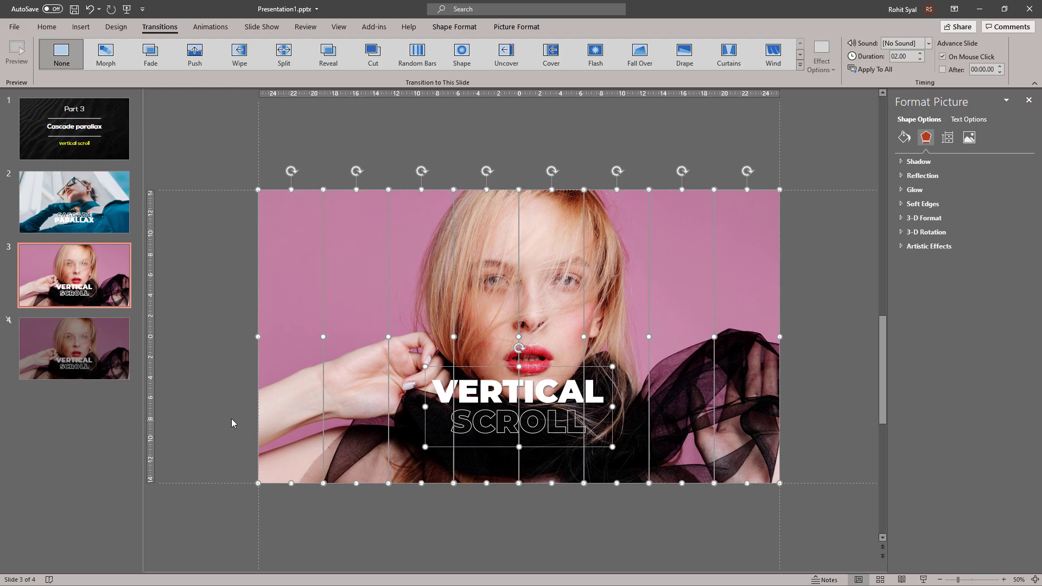
pyautogui.hotkey('ctrl', 'c')
pyautogui.click(75, 202)
pyautogui.hotkey('ctrl', 'v')
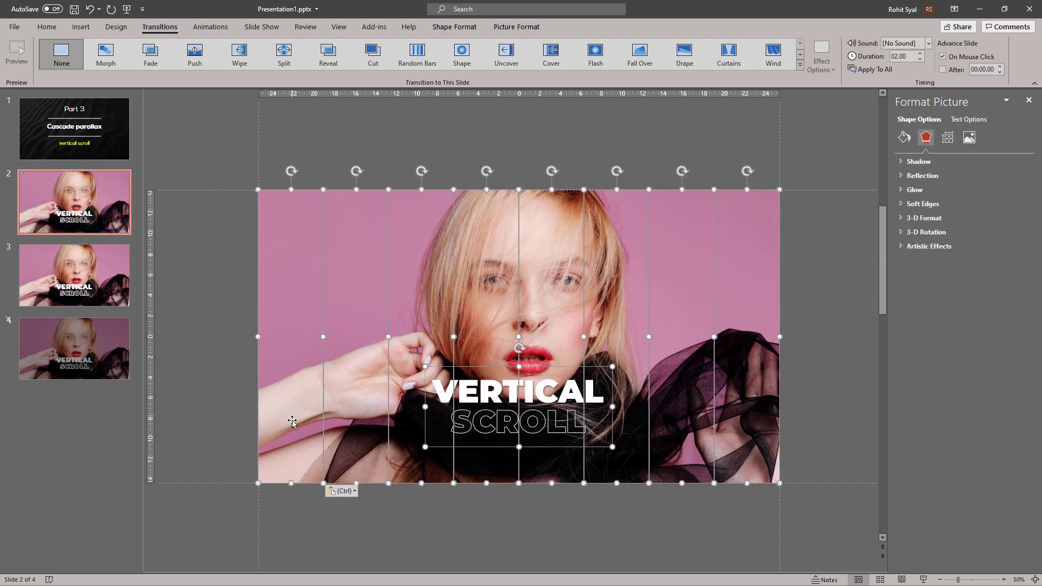
# Move the pasted strips and text flush above slide 2's upper edge, and preview the slide in the slide show
pyautogui.moveTo(294, 437); pyautogui.dragTo(316, 142)
pyautogui.scroll(2, 271, 190)
pyautogui.click(232, 367)
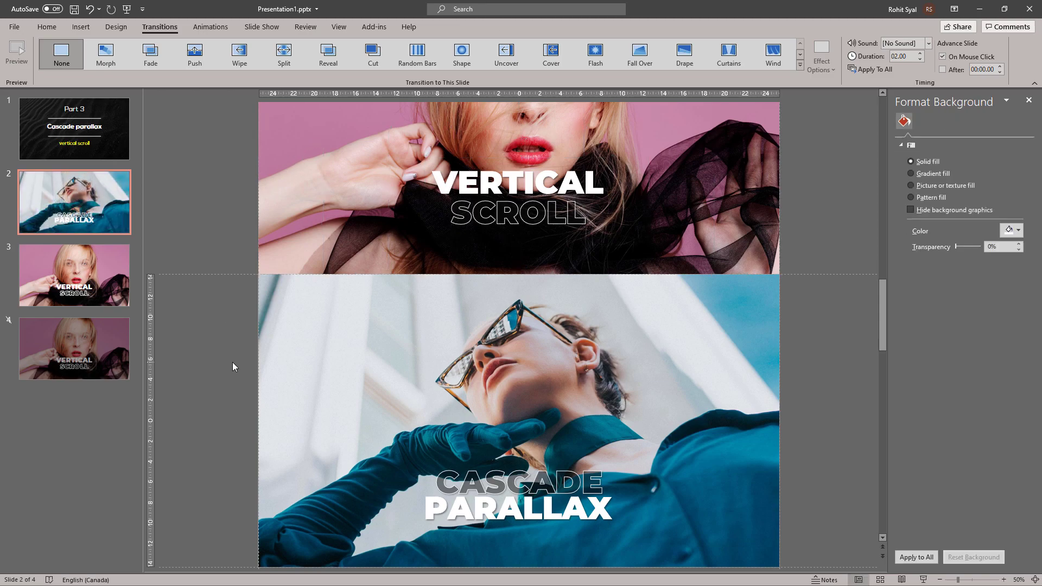
pyautogui.click(924, 580)
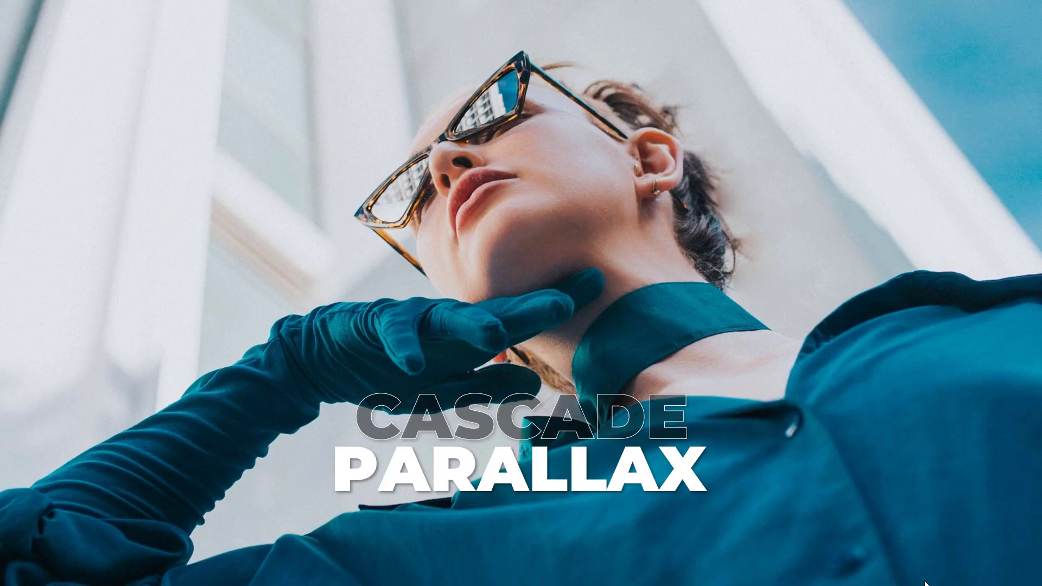
pyautogui.press('Escape')
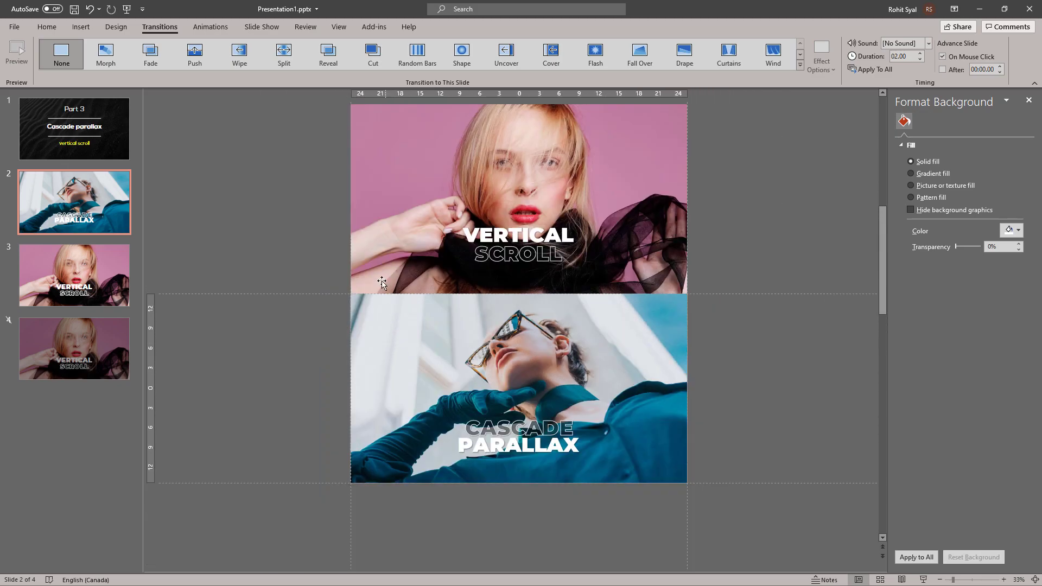
# Raise the second portrait strip above slide 2 by a little under a third of its height
pyautogui.click(398, 244)
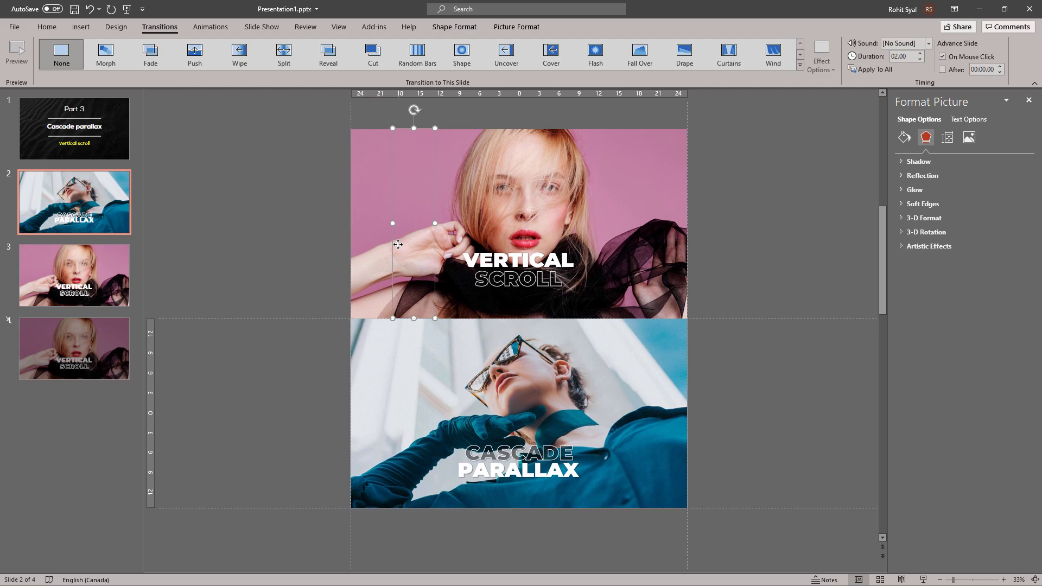
pyautogui.press('Up')
pyautogui.press('Up')
pyautogui.press('Up')
pyautogui.press('Up')
pyautogui.press('Up')
pyautogui.press('Up')
pyautogui.press('Up')
pyautogui.press('Up')
pyautogui.press('Up')
pyautogui.press('Up')
pyautogui.press('Up')
pyautogui.press('Up')
pyautogui.press('Up')
pyautogui.press('Up')
pyautogui.press('Up')
pyautogui.press('Up')
pyautogui.press('Up')
pyautogui.press('Up')
pyautogui.press('Up')
pyautogui.press('Up')
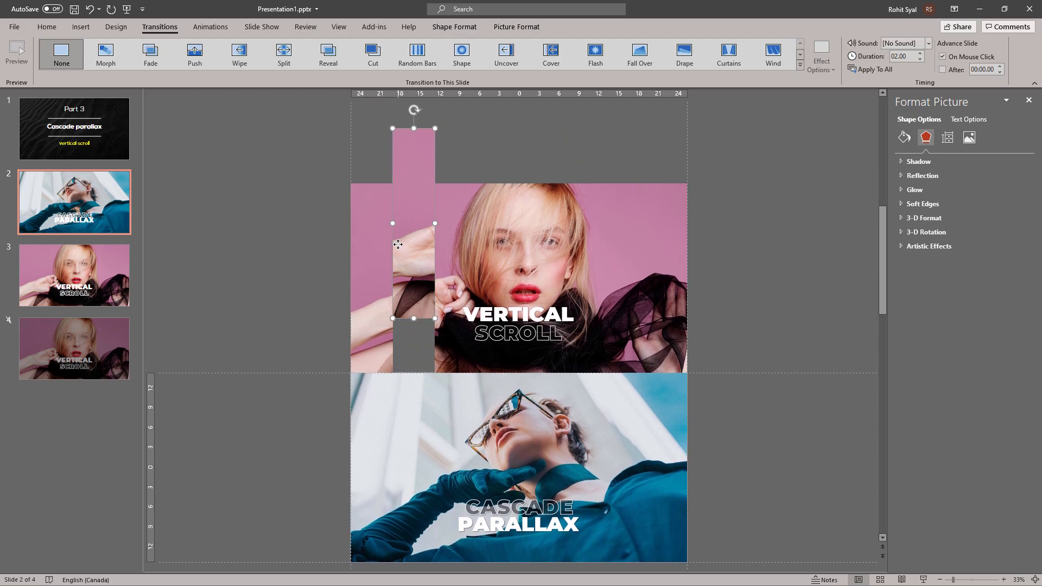
# Raise the third portrait strip above slide 2 by about half its height
pyautogui.click(451, 243)
pyautogui.press('Up')
pyautogui.press('Up')
pyautogui.press('Up')
pyautogui.press('Up')
pyautogui.press('Up')
pyautogui.press('Up')
pyautogui.press('Up')
pyautogui.press('Up')
pyautogui.press('Up')
pyautogui.press('Up')
pyautogui.press('Up')
pyautogui.press('Up')
pyautogui.press('Up')
pyautogui.press('Up')
pyautogui.press('Up')
pyautogui.press('Up')
pyautogui.press('Up')
pyautogui.press('Up')
pyautogui.press('Up')
pyautogui.press('Up')
pyautogui.press('Up')
pyautogui.press('Up')
pyautogui.press('Up')
pyautogui.press('Up')
pyautogui.press('Up')
pyautogui.press('Up')
pyautogui.press('Up')
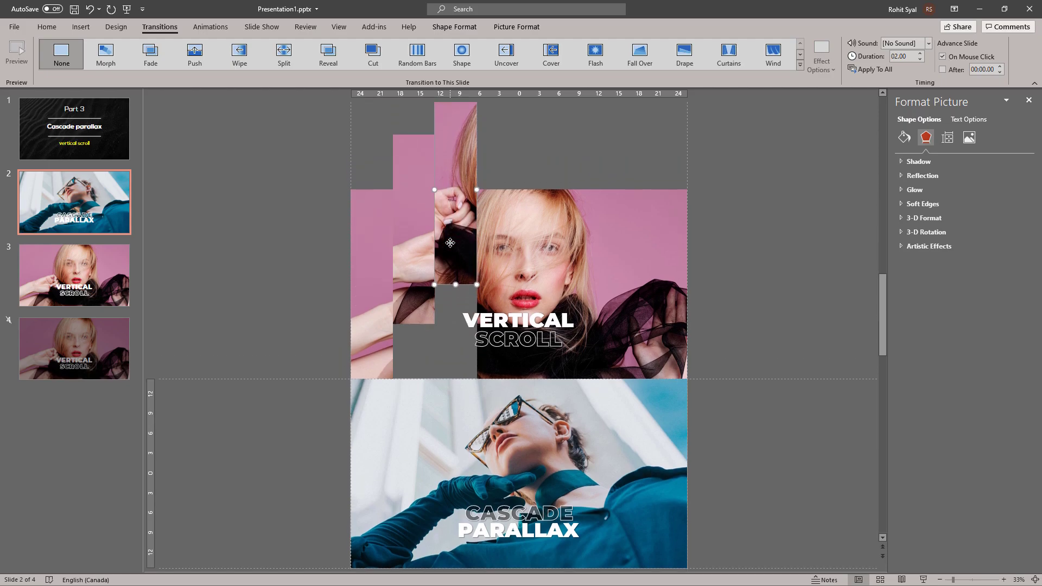
# Raise the fourth portrait strip above slide 2 by about three quarters of its height
pyautogui.click(497, 246)
pyautogui.press('Up')
pyautogui.press('Up')
pyautogui.press('Up')
pyautogui.press('Up')
pyautogui.press('Up')
pyautogui.press('Up')
pyautogui.press('Up')
pyautogui.press('Up')
pyautogui.press('Up')
pyautogui.press('Up')
pyautogui.press('Up')
pyautogui.press('Up')
pyautogui.press('Up')
pyautogui.press('Up')
pyautogui.press('Up')
pyautogui.press('Up')
pyautogui.press('Up')
pyautogui.press('Up')
pyautogui.press('Up')
pyautogui.press('Up')
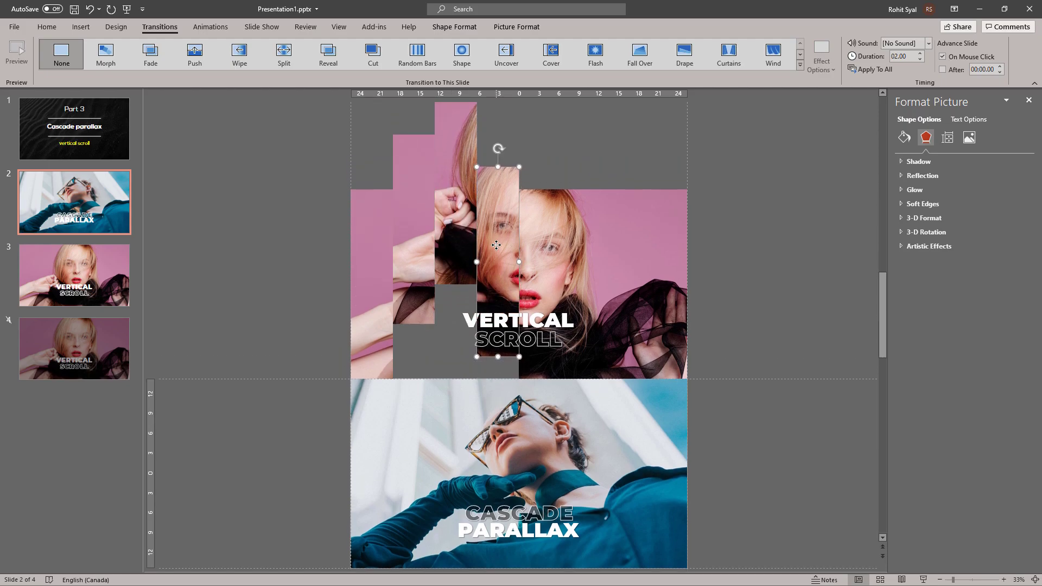
pyautogui.press('Up')
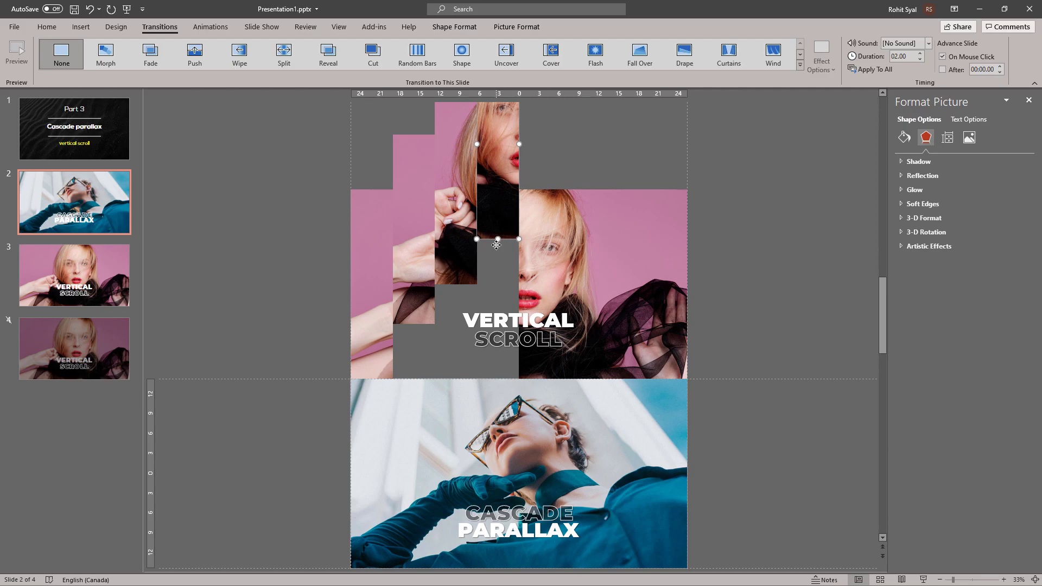
# Raise the fifth portrait strip above slide 2 to about the level of the fourth strip
pyautogui.click(528, 250)
pyautogui.press('Up')
pyautogui.press('Up')
pyautogui.press('Up')
pyautogui.press('Up')
pyautogui.press('Up')
pyautogui.press('Up')
pyautogui.press('Up')
pyautogui.press('Up')
pyautogui.press('Up')
pyautogui.press('Up')
pyautogui.press('Up')
pyautogui.press('Up')
pyautogui.press('Up')
pyautogui.press('Up')
pyautogui.press('Up')
pyautogui.press('Up')
pyautogui.press('Up')
pyautogui.press('Up')
pyautogui.press('Up')
pyautogui.press('Up')
pyautogui.press('Up')
pyautogui.press('Up')
pyautogui.press('Up')
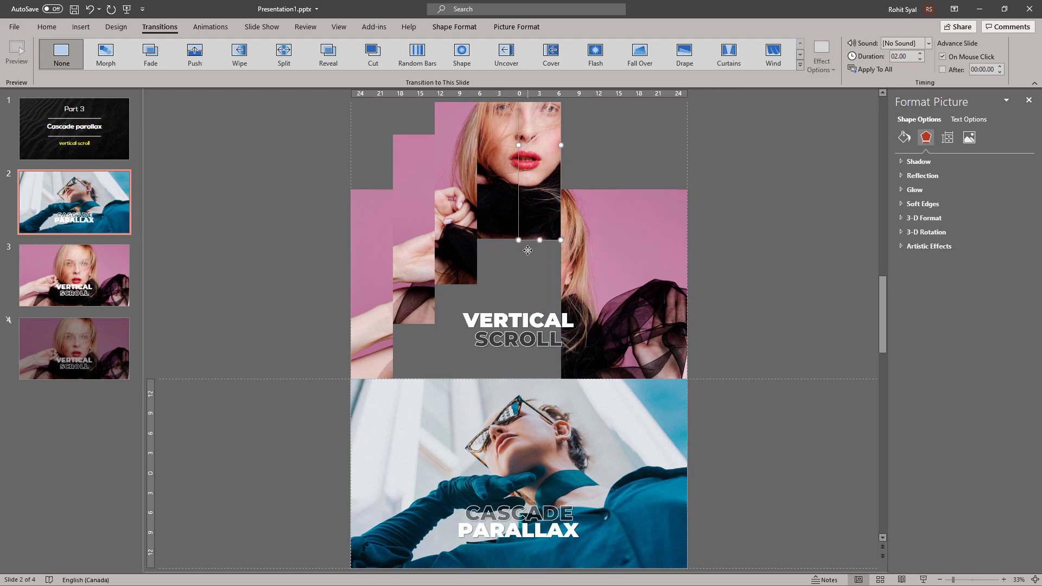
# Raise the sixth portrait strip above slide 2 by about one and a quarter times its height
pyautogui.click(596, 246)
pyautogui.press('Up')
pyautogui.press('Up')
pyautogui.press('Up')
pyautogui.press('Up')
pyautogui.press('Up')
pyautogui.press('Up')
pyautogui.press('Up')
pyautogui.press('Up')
pyautogui.press('Up')
pyautogui.press('Up')
pyautogui.press('Up')
pyautogui.press('Up')
pyautogui.press('Up')
pyautogui.press('Up')
pyautogui.press('Up')
pyautogui.press('Up')
pyautogui.press('Up')
pyautogui.press('Up')
pyautogui.press('Up')
pyautogui.press('Up')
pyautogui.press('Up')
pyautogui.press('Up')
pyautogui.press('Up')
pyautogui.press('Up')
pyautogui.press('Up')
pyautogui.press('Up')
pyautogui.press('Up')
pyautogui.press('Up')
pyautogui.press('Up')
pyautogui.press('Up')
pyautogui.press('Up')
pyautogui.press('Up')
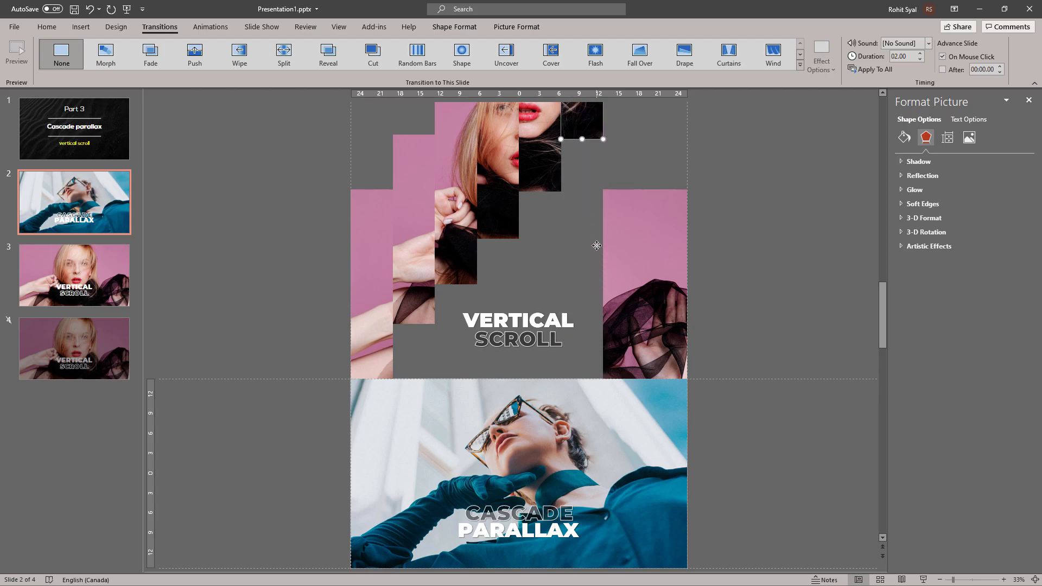
# Raise the seventh portrait strip above slide 2 by about one and a half times its height
pyautogui.click(604, 232)
pyautogui.press('Up')
pyautogui.press('Up')
pyautogui.press('Up')
pyautogui.press('Up')
pyautogui.press('Up')
pyautogui.press('Up')
pyautogui.press('Up')
pyautogui.press('Up')
pyautogui.press('Up')
pyautogui.press('Up')
pyautogui.press('Up')
pyautogui.press('Up')
pyautogui.press('Up')
pyautogui.press('Up')
pyautogui.press('Up')
pyautogui.press('Up')
pyautogui.press('Up')
pyautogui.press('Up')
pyautogui.press('Up')
pyautogui.press('Up')
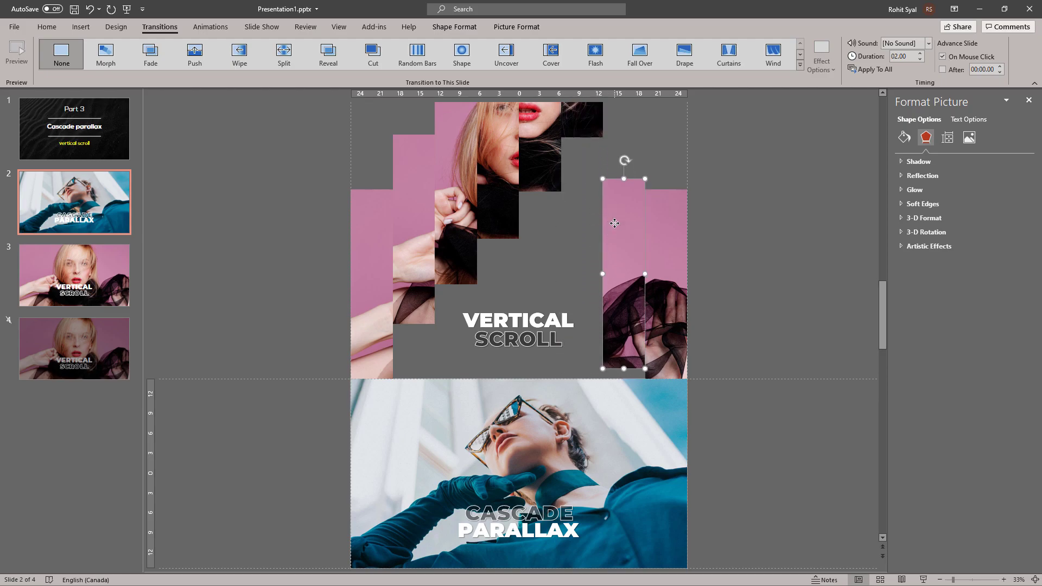
pyautogui.scroll(-1, 615, 223)
pyautogui.press('Up')
pyautogui.press('Up')
pyautogui.press('Up')
pyautogui.press('Up')
pyautogui.press('Up')
pyautogui.press('Up')
pyautogui.press('Up')
pyautogui.press('Up')
pyautogui.press('Up')
pyautogui.press('Up')
# Raise the eighth portrait strip above slide 2 by about 1.8 times its height, making it the highest in the staircase
pyautogui.scroll(-1, 611, 354)
pyautogui.click(635, 359)
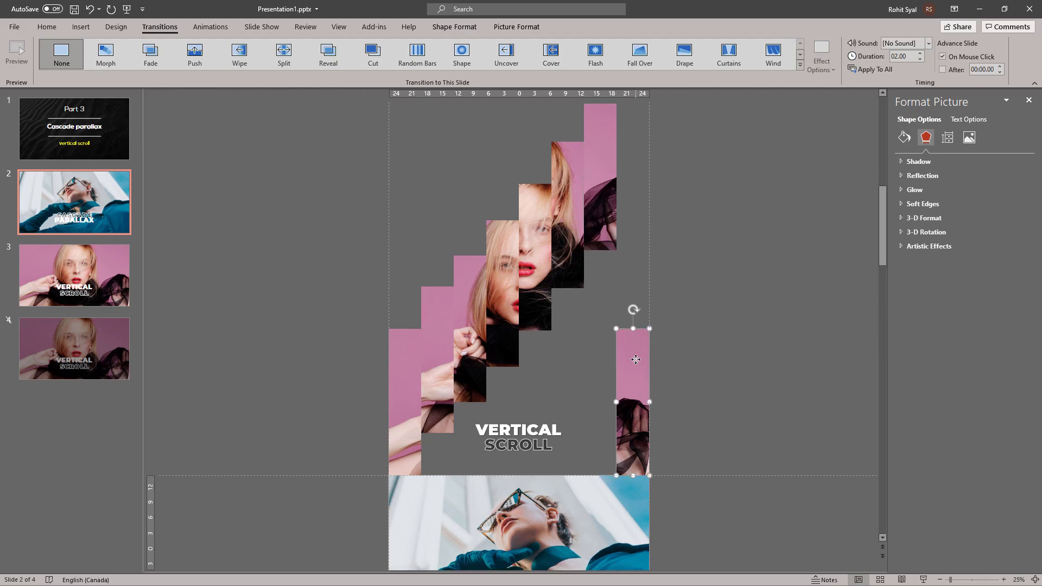
pyautogui.press('Up')
pyautogui.press('Up')
pyautogui.press('Up')
pyautogui.press('Up')
pyautogui.press('Up')
pyautogui.press('Up')
pyautogui.press('Up')
pyautogui.press('Up')
pyautogui.press('Up')
pyautogui.press('Up')
pyautogui.press('Up')
pyautogui.press('Up')
pyautogui.press('Up')
pyautogui.press('Up')
pyautogui.press('Up')
pyautogui.press('Up')
pyautogui.press('Up')
pyautogui.press('Up')
pyautogui.press('Up')
pyautogui.press('Up')
pyautogui.press('Up')
pyautogui.press('Up')
pyautogui.press('Up')
pyautogui.press('Up')
pyautogui.press('Up')
pyautogui.press('Up')
pyautogui.press('Up')
pyautogui.press('Up')
pyautogui.press('Up')
pyautogui.press('Up')
pyautogui.press('Up')
pyautogui.press('Up')
pyautogui.press('Up')
pyautogui.press('Up')
pyautogui.press('Up')
pyautogui.press('Up')
pyautogui.press('Up')
pyautogui.press('Up')
pyautogui.press('Up')
pyautogui.press('Up')
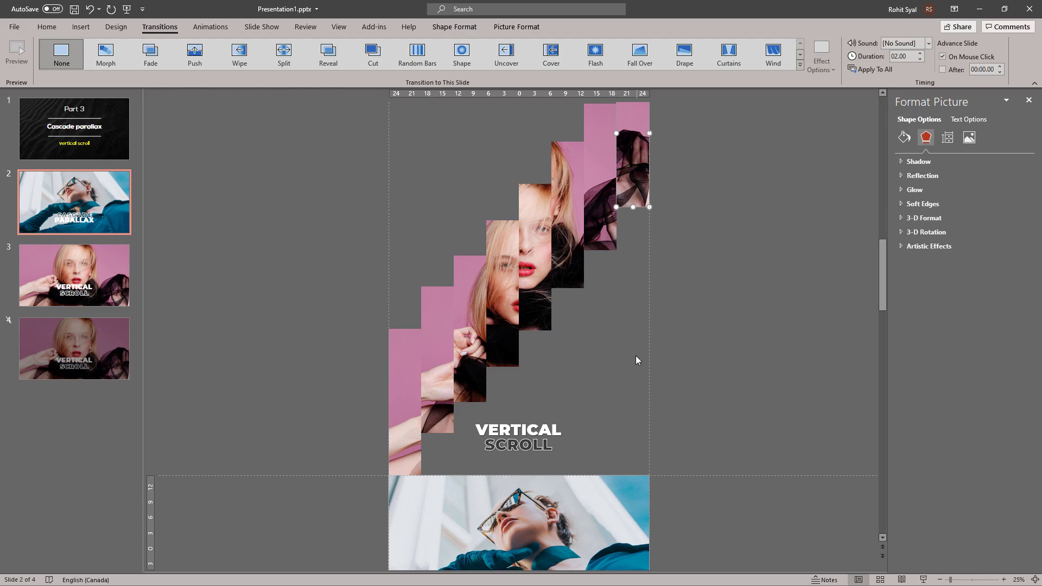
# Set the picture fill transparency of all eight portrait strips above slide 2 to 72%
pyautogui.keyDown('ctrl'); pyautogui.click(601, 239); pyautogui.keyUp('ctrl')
pyautogui.keyDown('ctrl'); pyautogui.click(562, 269); pyautogui.keyUp('ctrl')
pyautogui.keyDown('ctrl'); pyautogui.click(529, 312); pyautogui.keyUp('ctrl')
pyautogui.keyDown('ctrl'); pyautogui.click(497, 329); pyautogui.keyUp('ctrl')
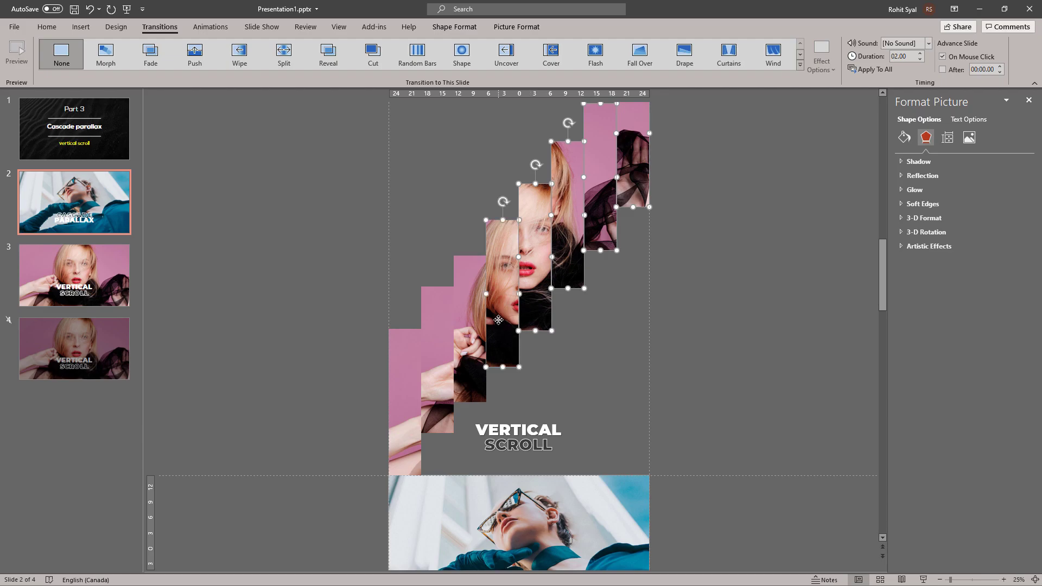
pyautogui.keyDown('ctrl'); pyautogui.click(468, 354); pyautogui.keyUp('ctrl')
pyautogui.keyDown('ctrl'); pyautogui.click(437, 413); pyautogui.keyUp('ctrl')
pyautogui.keyDown('ctrl'); pyautogui.click(413, 410); pyautogui.keyUp('ctrl')
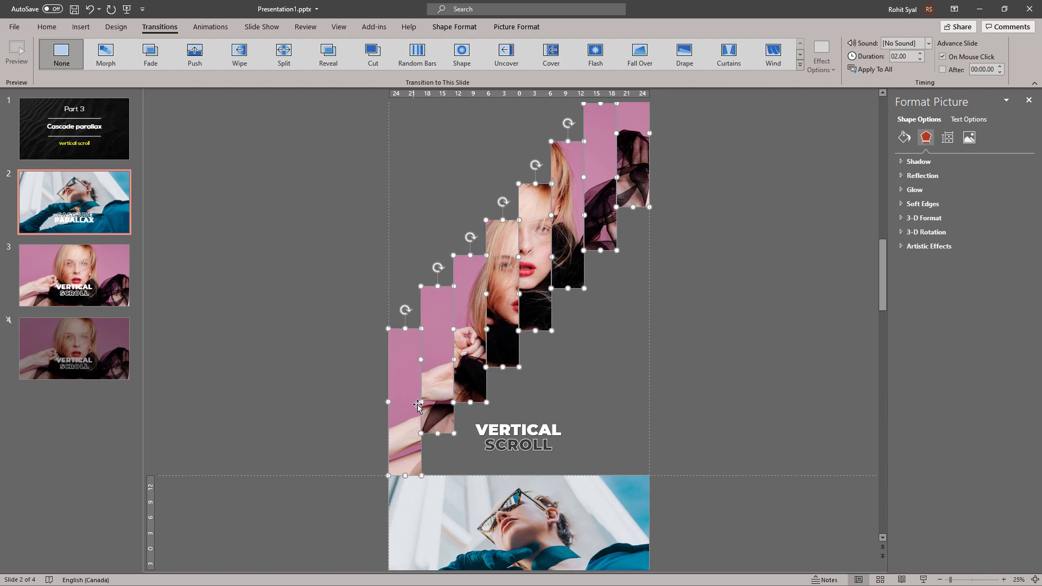
pyautogui.rightClick(433, 390)
pyautogui.click(477, 363)
pyautogui.click(904, 138)
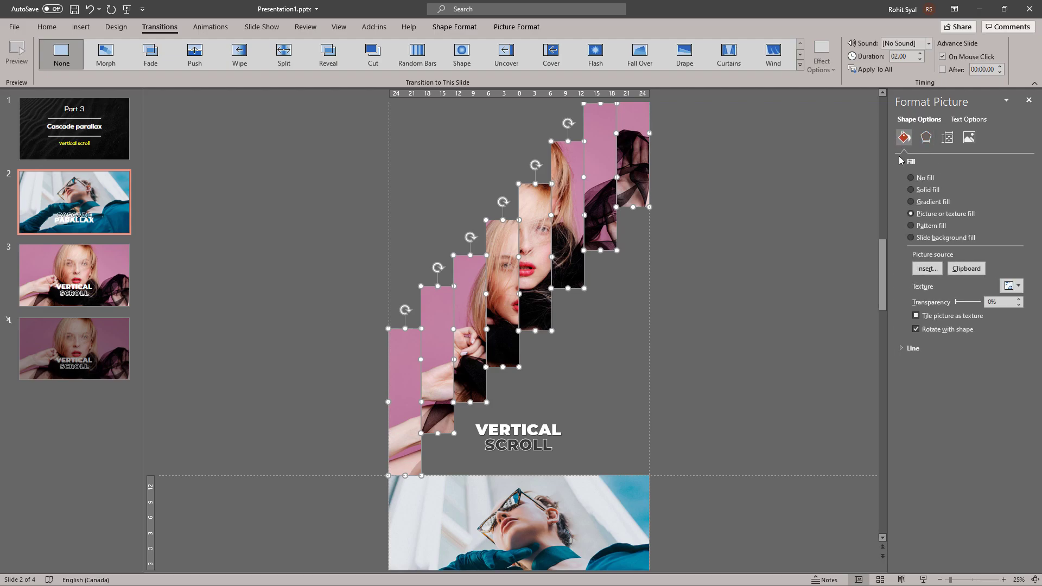
pyautogui.moveTo(956, 308); pyautogui.dragTo(972, 308)
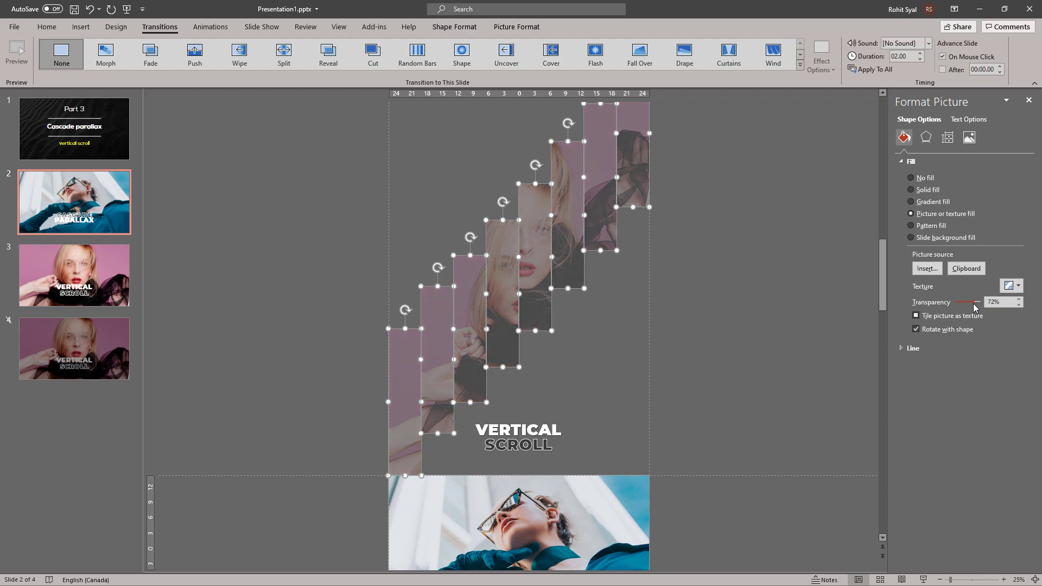
pyautogui.click(769, 348)
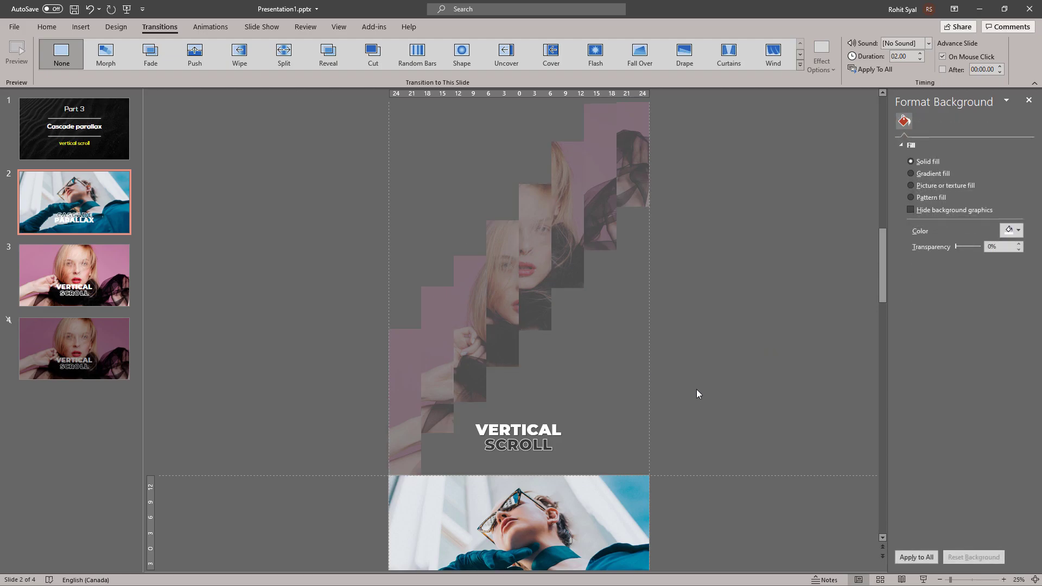
# Raise the VERTICAL SCROLL title above slide 2 by a little less than the slide's height, over the middle of the strips
pyautogui.click(522, 433)
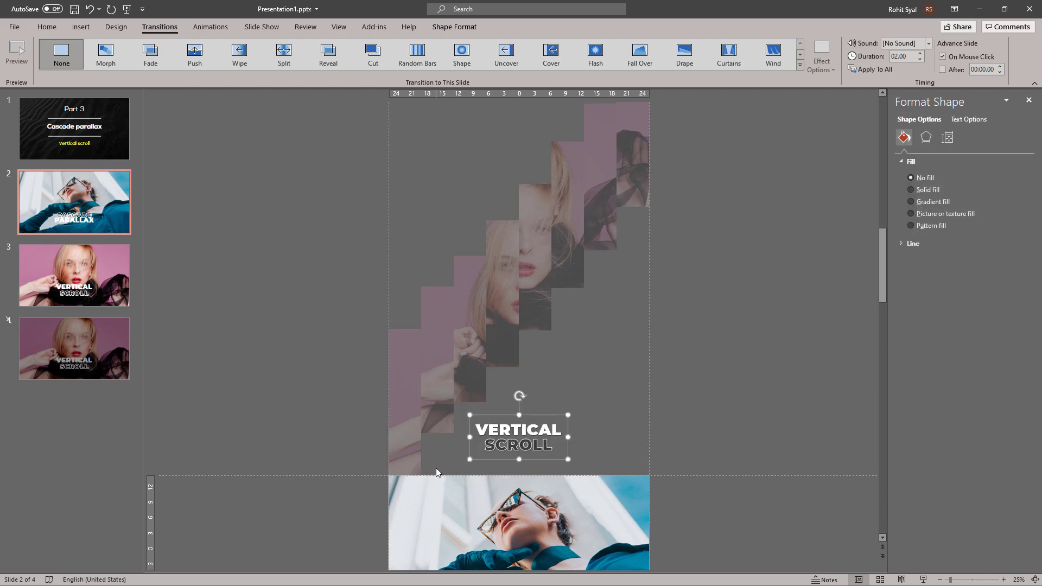
pyautogui.press('Up')
pyautogui.press('Up')
pyautogui.press('Up')
pyautogui.press('Up')
pyautogui.press('Up')
pyautogui.press('Up')
pyautogui.press('Up')
pyautogui.press('Up')
pyautogui.press('Up')
pyautogui.press('Up')
pyautogui.press('Up')
pyautogui.press('Up')
pyautogui.press('Up')
pyautogui.press('Up')
pyautogui.press('Up')
pyautogui.press('Up')
pyautogui.press('Up')
pyautogui.press('Up')
pyautogui.press('Up')
pyautogui.press('Up')
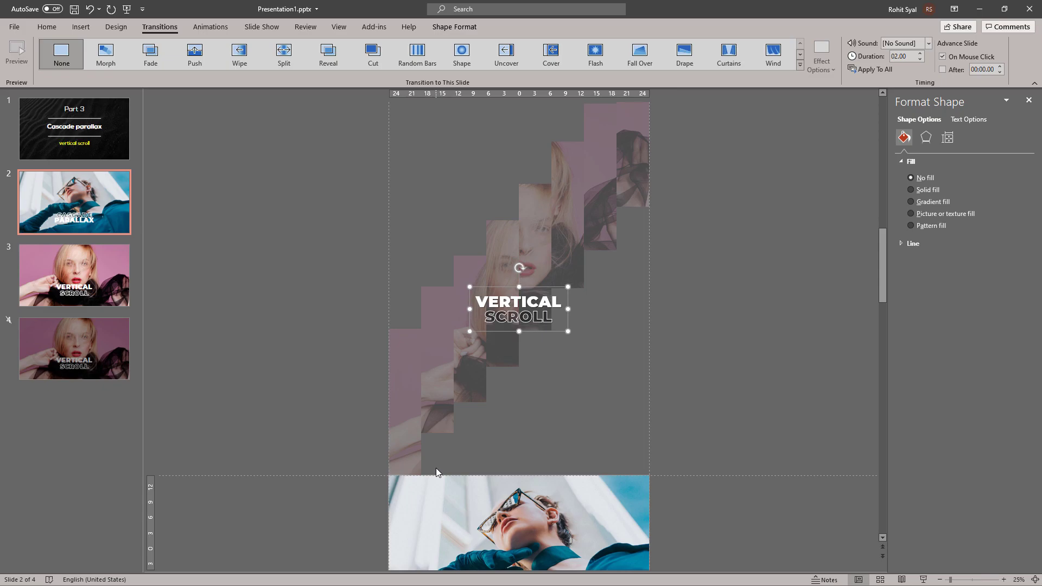
pyautogui.press('Up')
pyautogui.press('Up')
pyautogui.click(348, 387)
# Copy the full teal photo and the CASCADE PARALLAX title from slide 2 and paste them onto slide 3
pyautogui.scroll(-2, 342, 417)
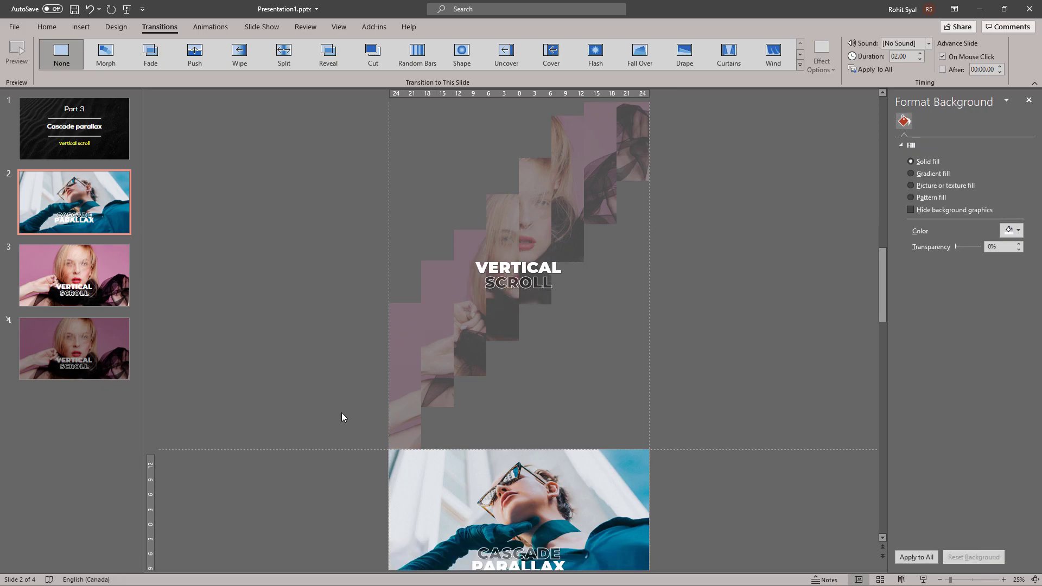
pyautogui.scroll(-1, 342, 413)
pyautogui.moveTo(372, 419); pyautogui.dragTo(656, 570)
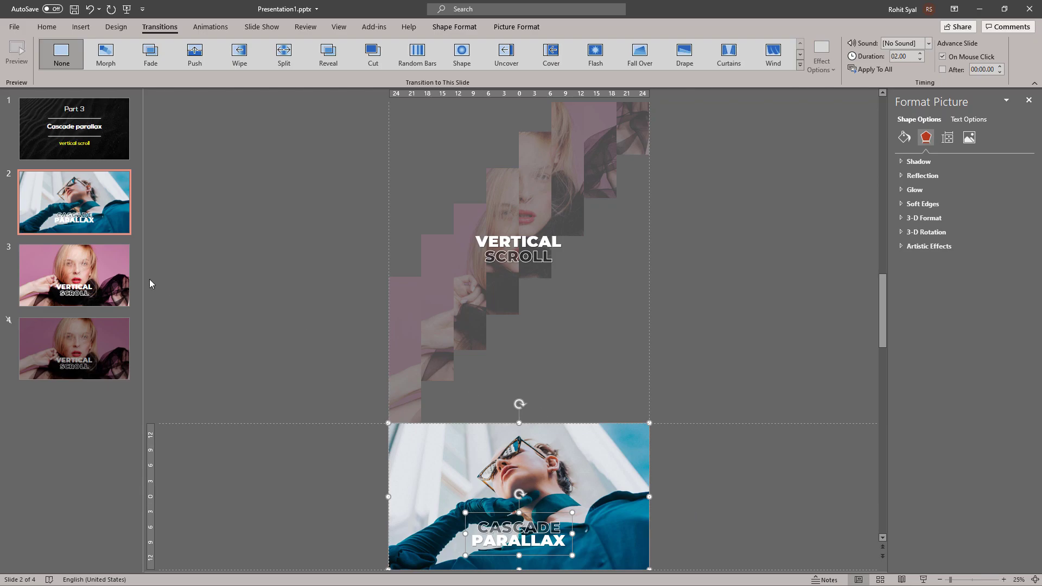
pyautogui.click(124, 282)
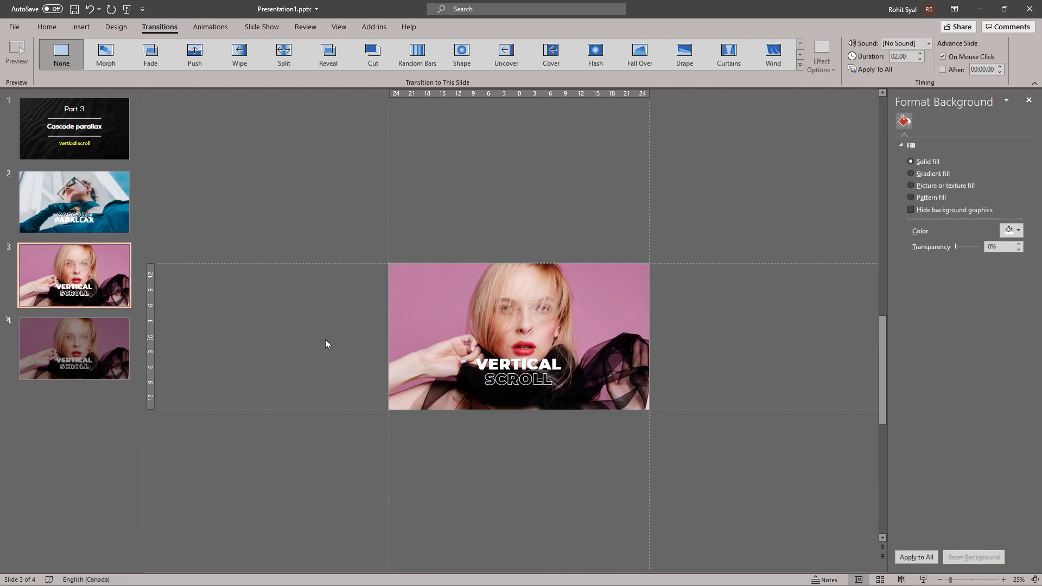
pyautogui.hotkey('ctrl', 'v')
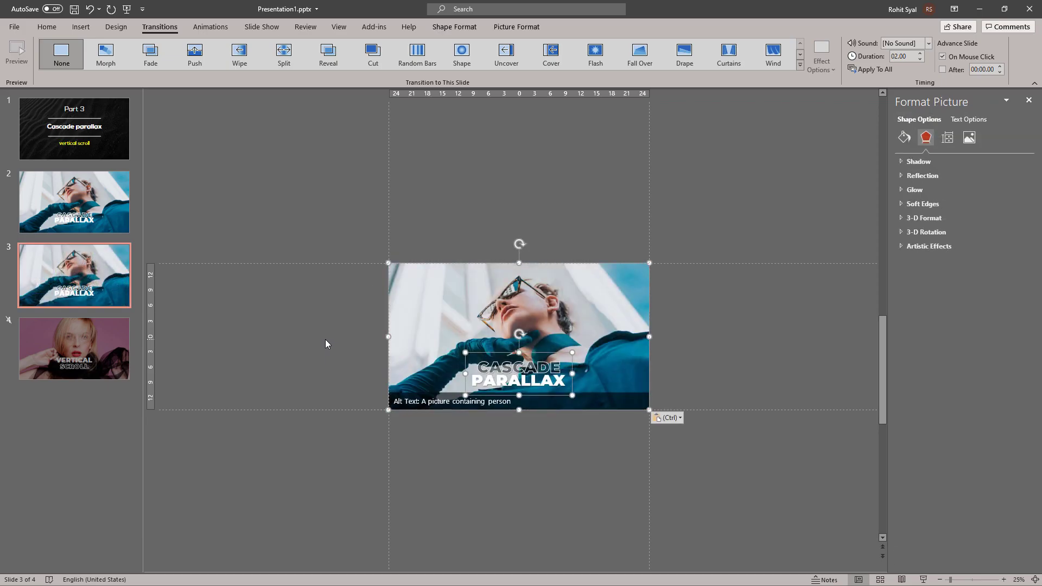
pyautogui.click(325, 340)
pyautogui.moveTo(386, 348); pyautogui.dragTo(594, 399)
pyautogui.click(541, 438)
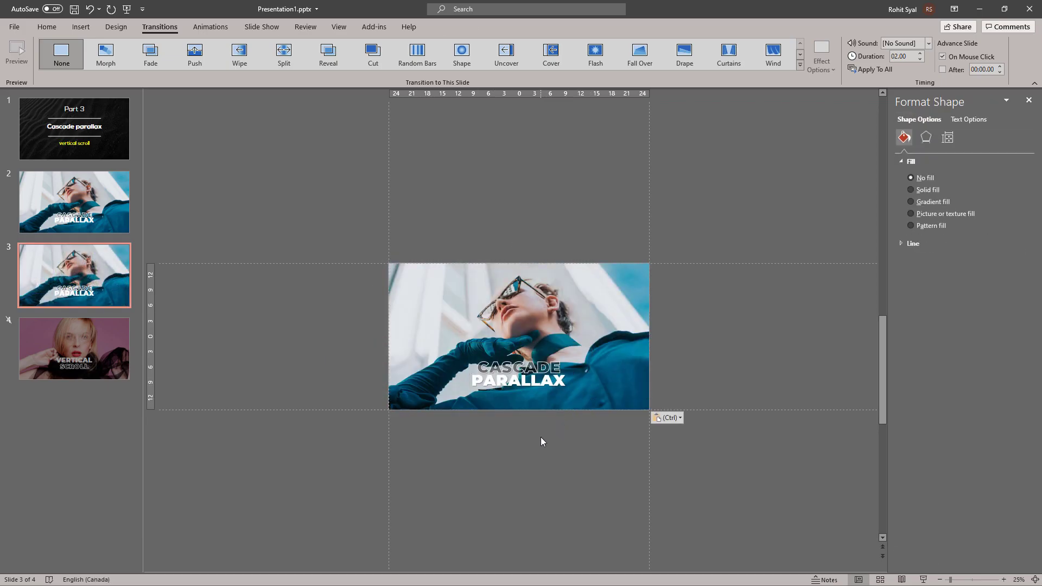
# Move the CASCADE PARALLAX title on slide 3 straight down until it sits just below the slide
pyautogui.click(503, 378)
pyautogui.press('Down')
pyautogui.press('Down')
pyautogui.press('Down')
pyautogui.press('Down')
pyautogui.press('Down')
pyautogui.press('Down')
pyautogui.press('Down')
pyautogui.press('Down')
pyautogui.press('Down')
pyautogui.press('Down')
pyautogui.press('Down')
pyautogui.press('Down')
pyautogui.press('Down')
pyautogui.press('Down')
pyautogui.press('Down')
pyautogui.press('Down')
pyautogui.press('Down')
pyautogui.press('Down')
pyautogui.press('Down')
pyautogui.press('Down')
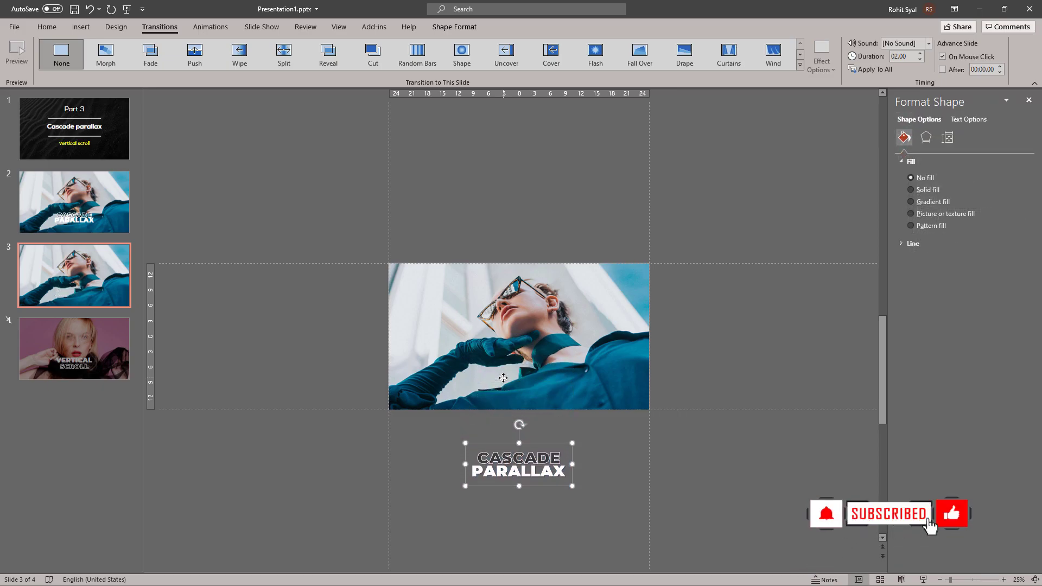
pyautogui.press('Down')
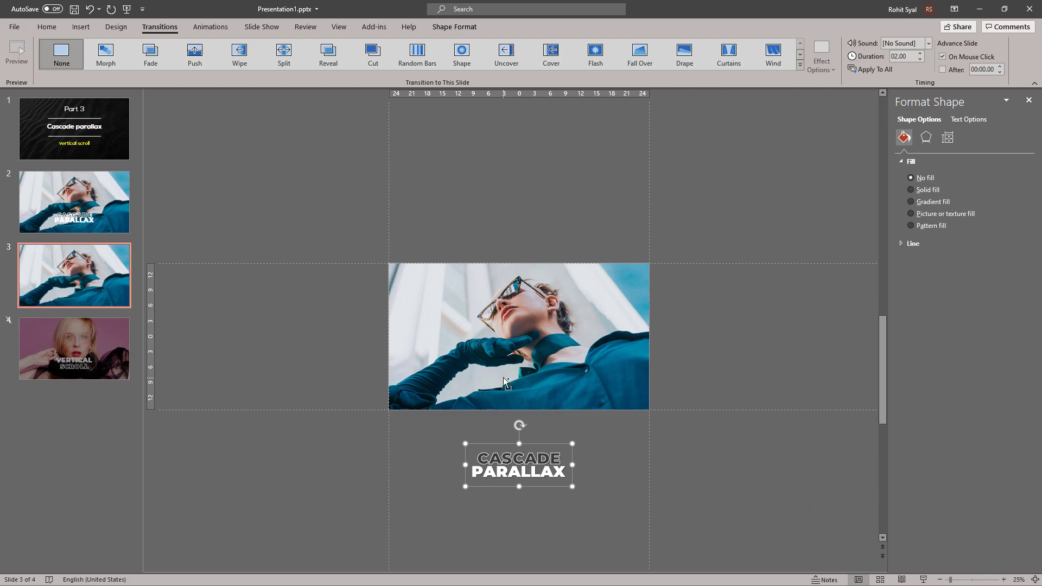
# Send the full teal photo and the CASCADE PARALLAX title on slide 3 to the back
pyautogui.keyDown('ctrl'); pyautogui.click(453, 363); pyautogui.keyUp('ctrl')
pyautogui.rightClick(454, 363)
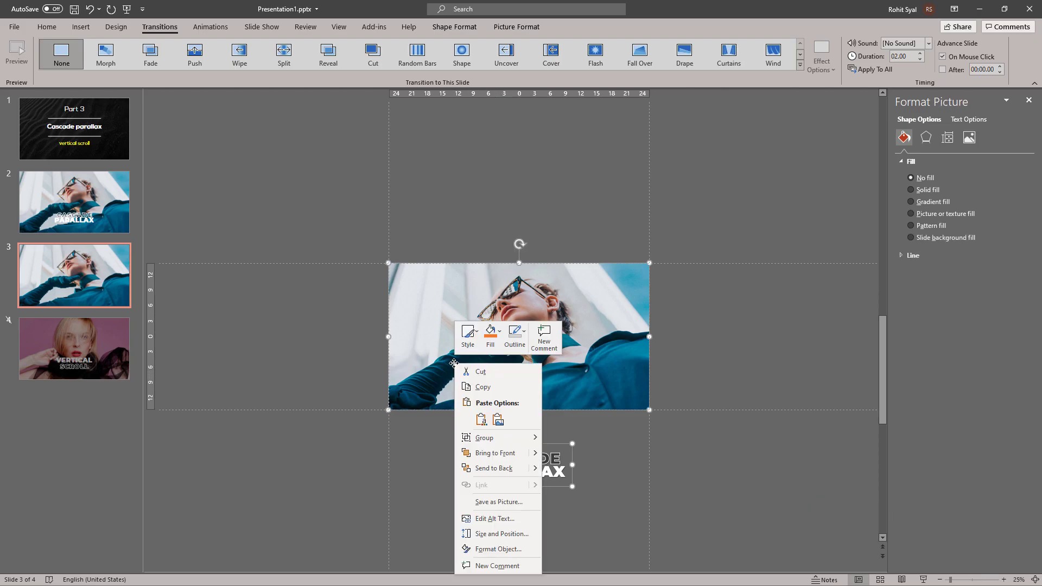
pyautogui.click(495, 466)
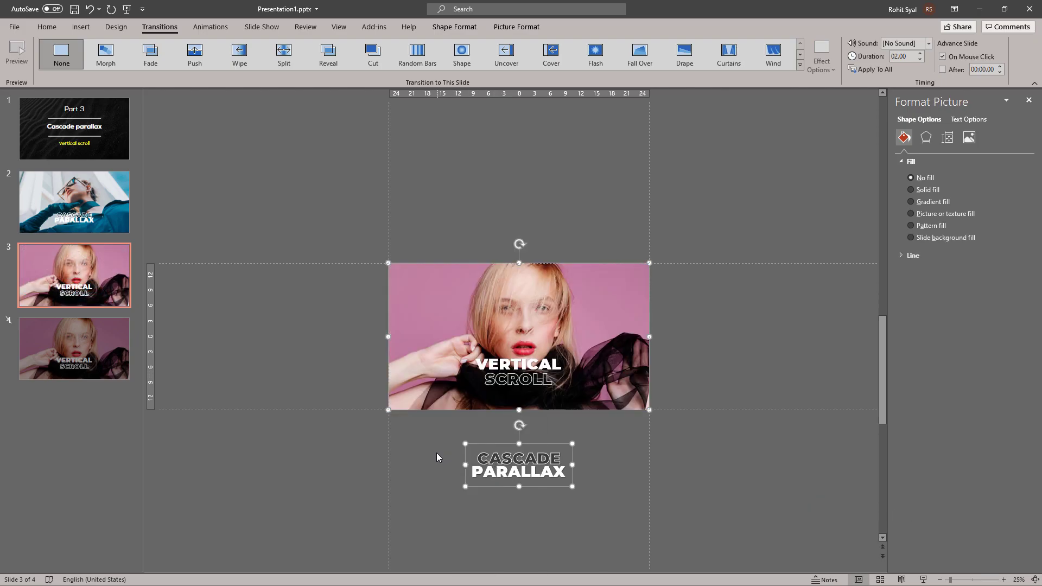
pyautogui.click(434, 451)
pyautogui.click(406, 339)
pyautogui.click(369, 335)
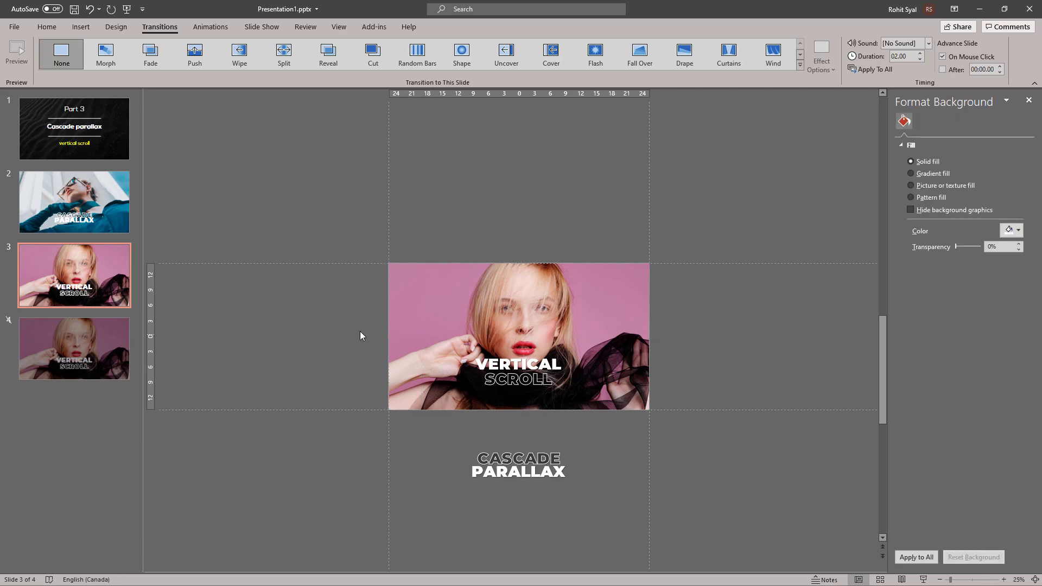
# Enlarge the full teal photo on slide 2 proportionally about its centre by roughly 30 percent, beyond the slide edges
pyautogui.click(95, 213)
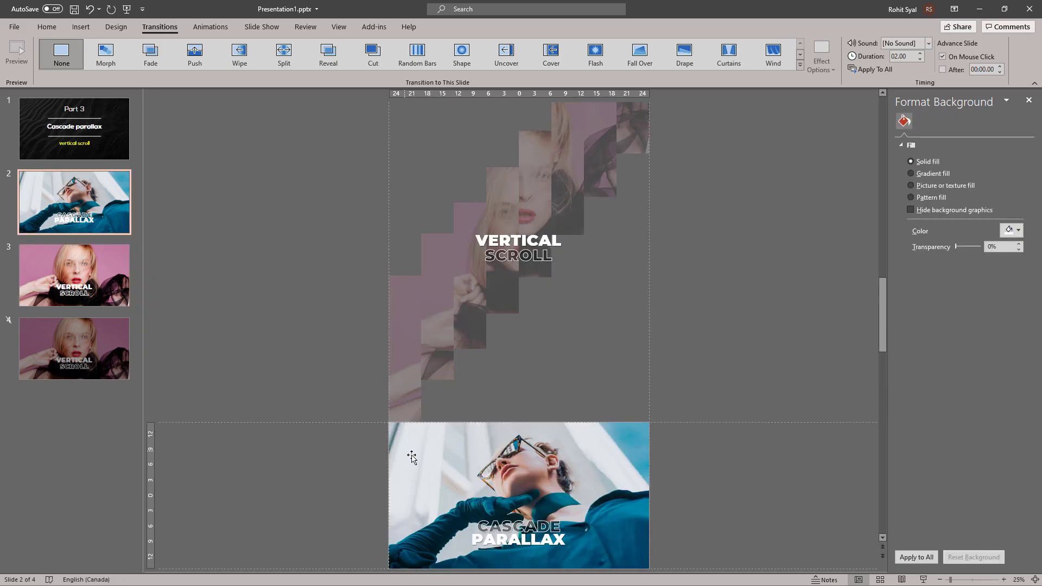
pyautogui.click(421, 460)
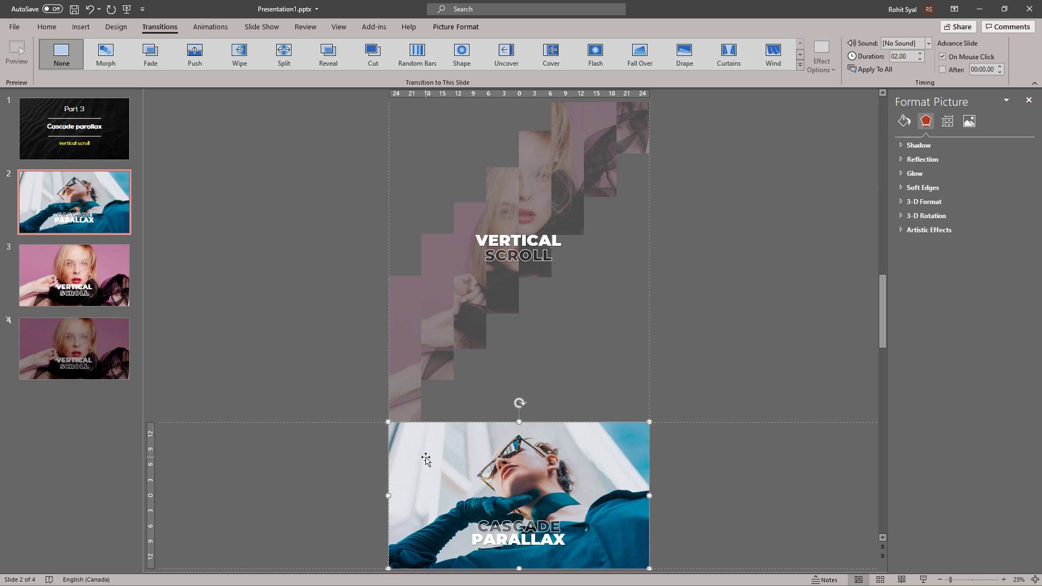
pyautogui.moveTo(387, 424); pyautogui.dragTo(347, 401)
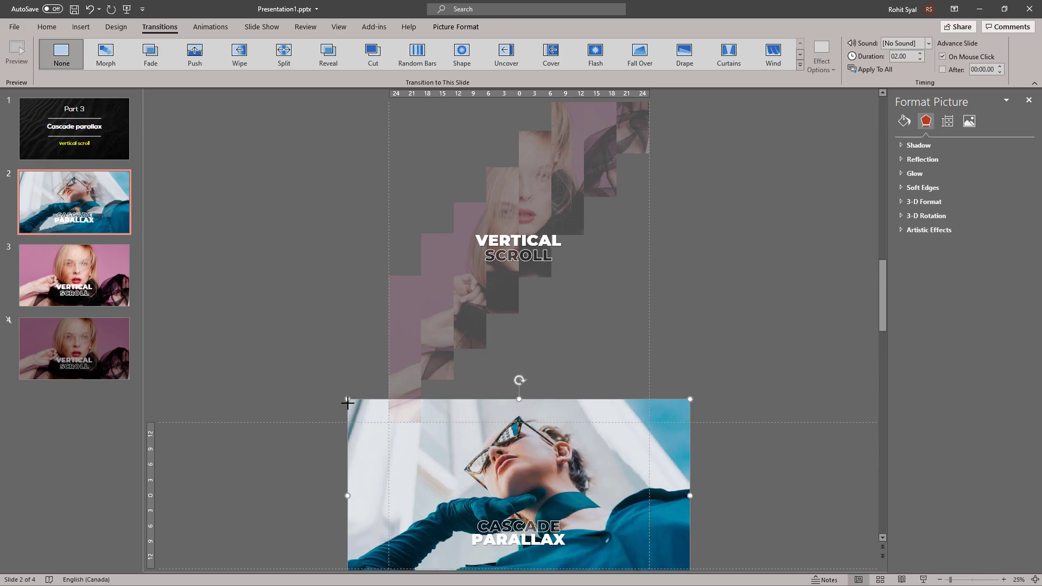
pyautogui.click(307, 393)
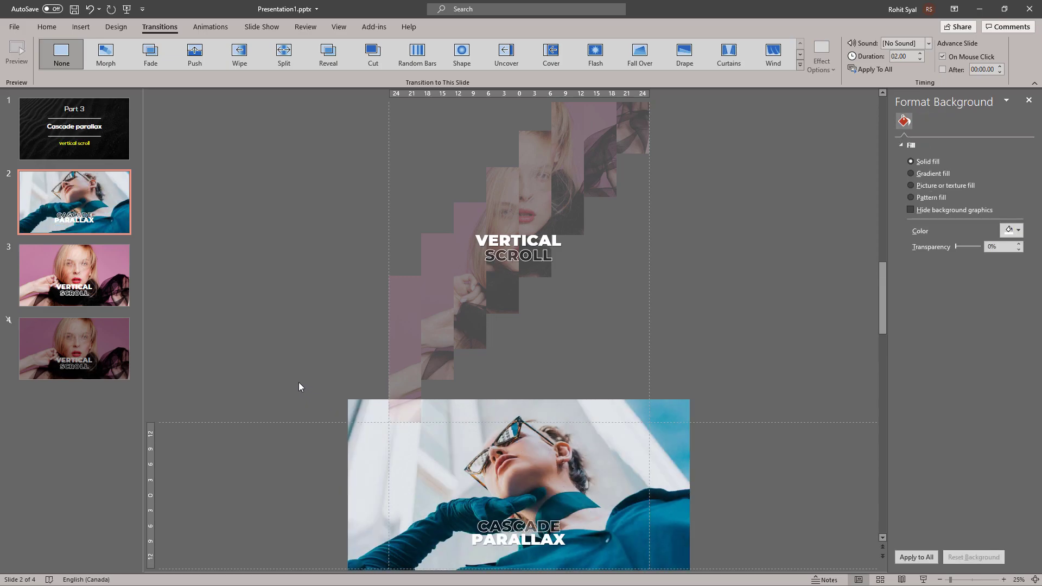
# Apply the Morph transition to slide 3 and increase its duration
pyautogui.click(122, 287)
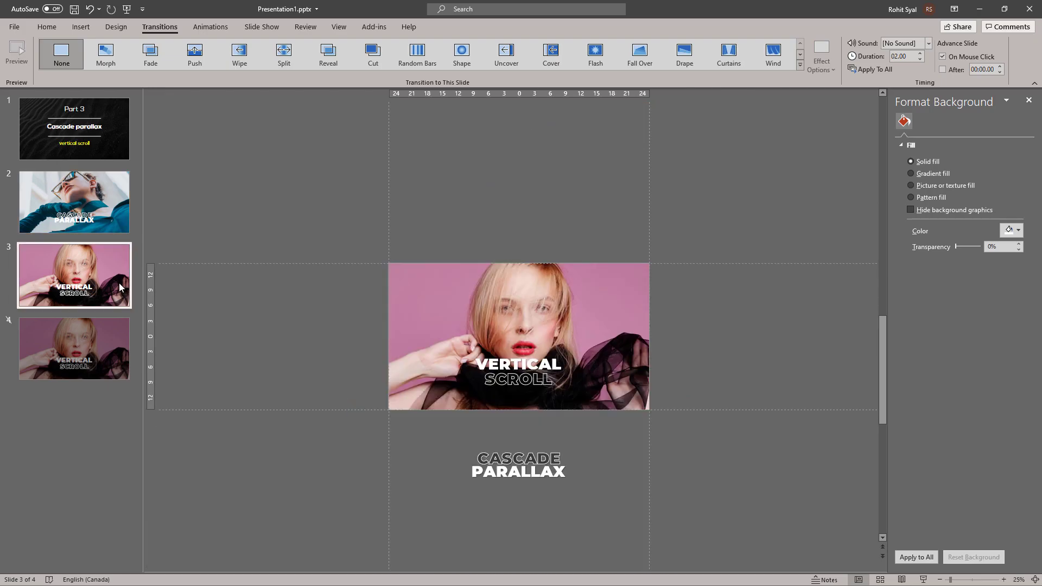
pyautogui.click(106, 54)
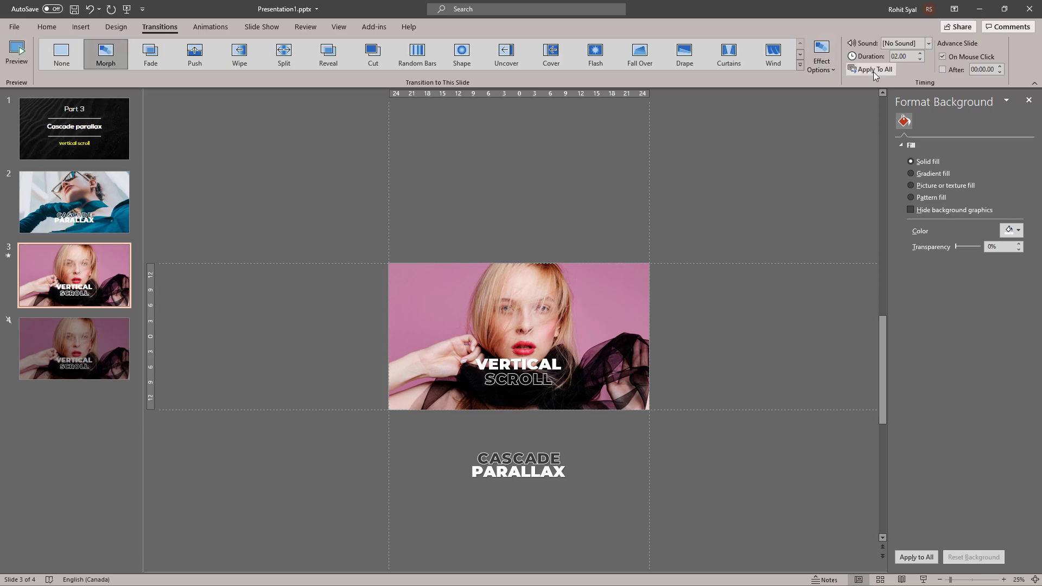
pyautogui.click(920, 54)
# Play the slide show from slide 2 to preview the cascade transition, continue to the next Part 3 title slide, and exit
pyautogui.click(118, 213)
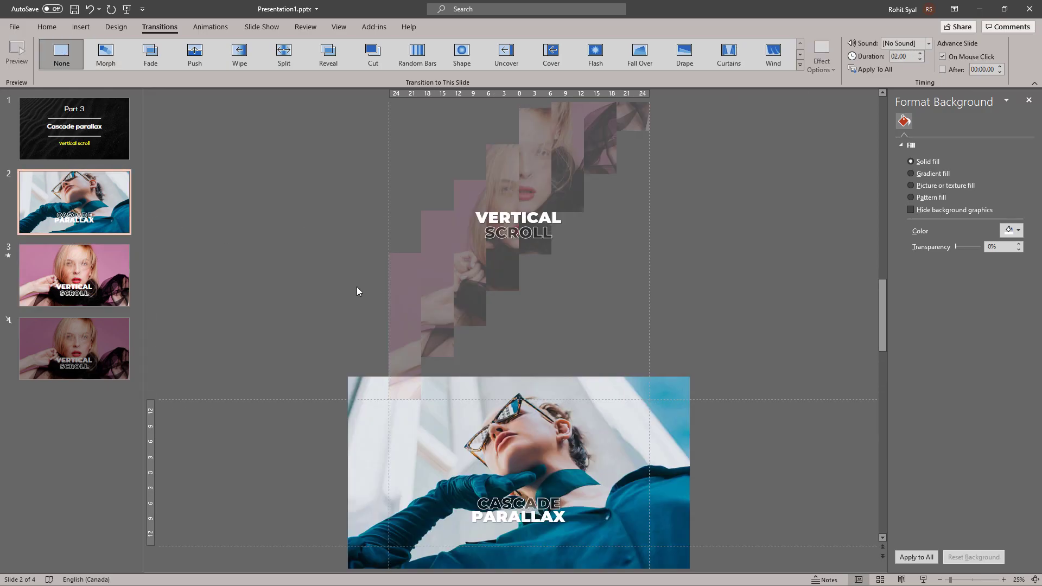
pyautogui.click(923, 581)
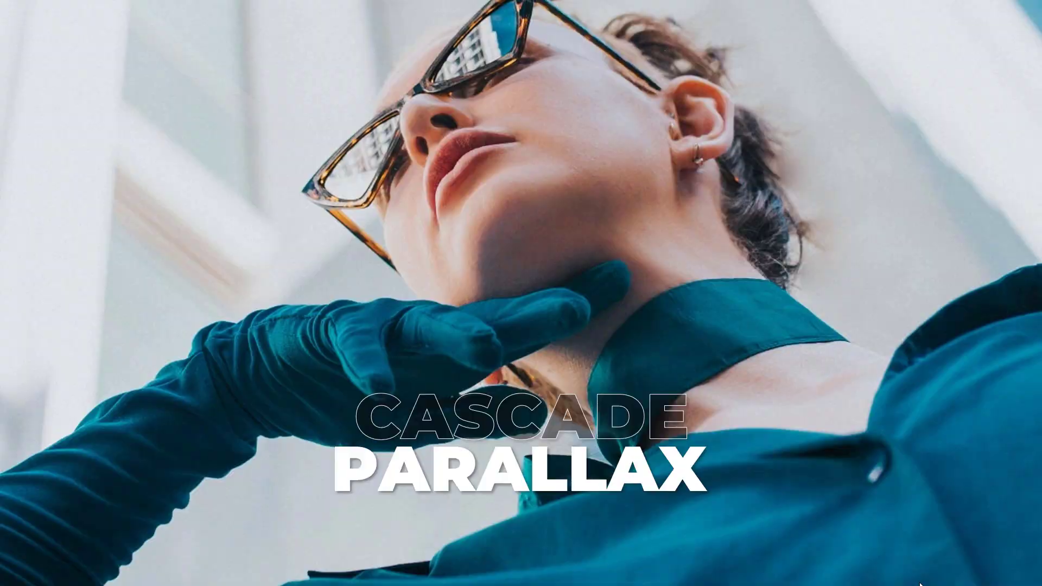
pyautogui.click(922, 585)
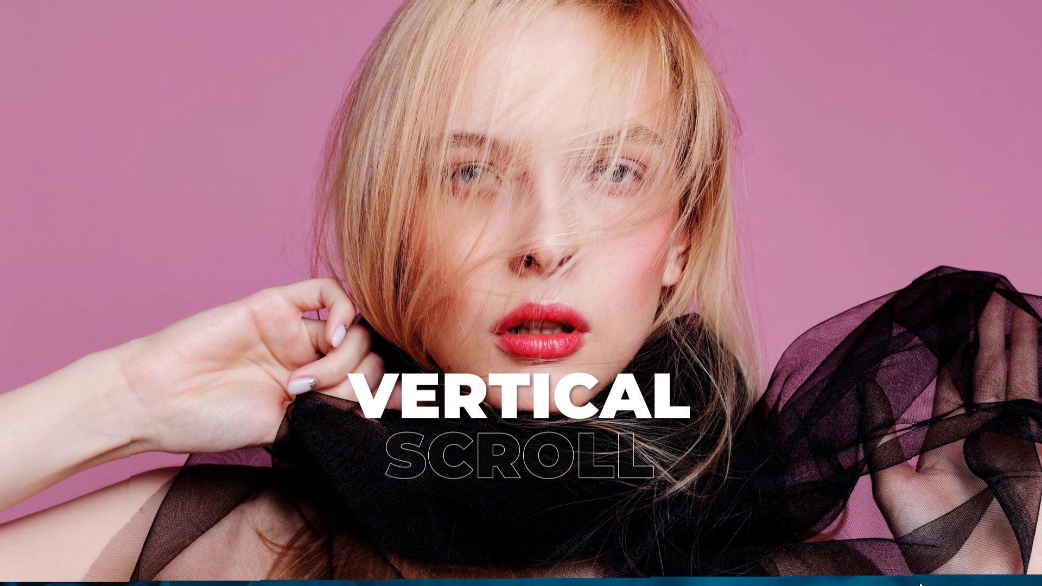
pyautogui.click(921, 585)
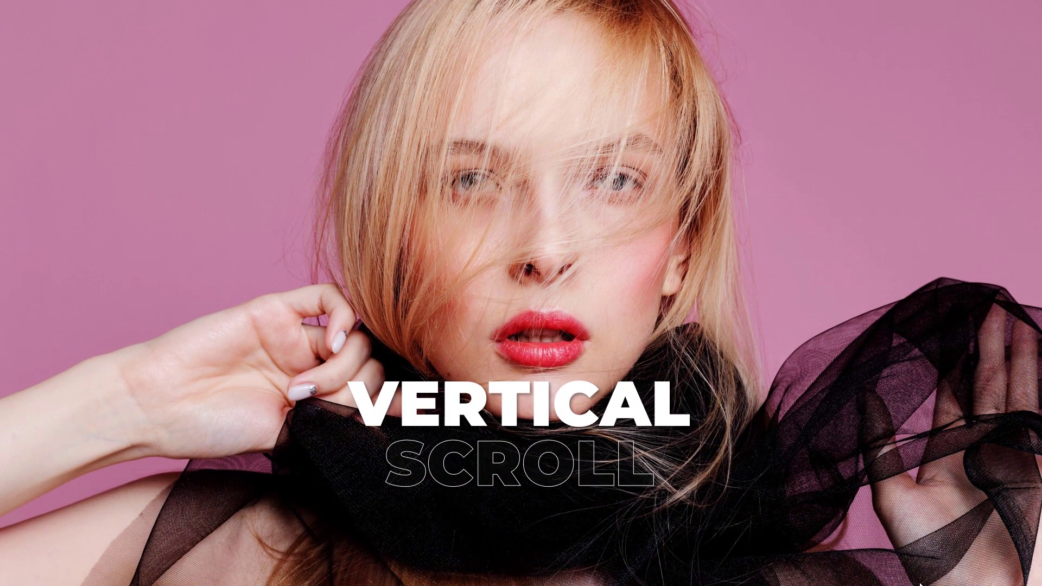
pyautogui.click(922, 581)
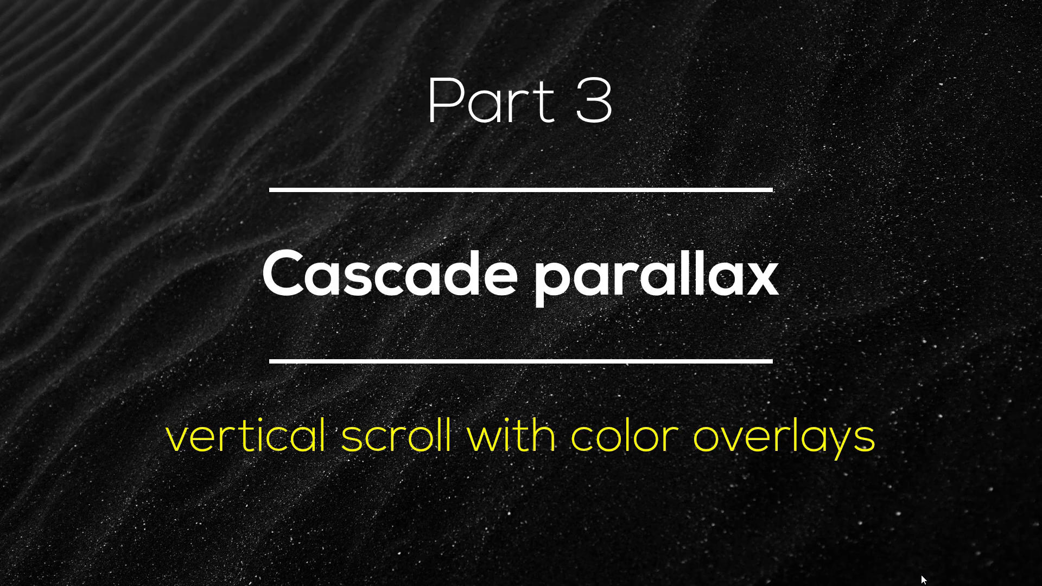
pyautogui.press('Escape')
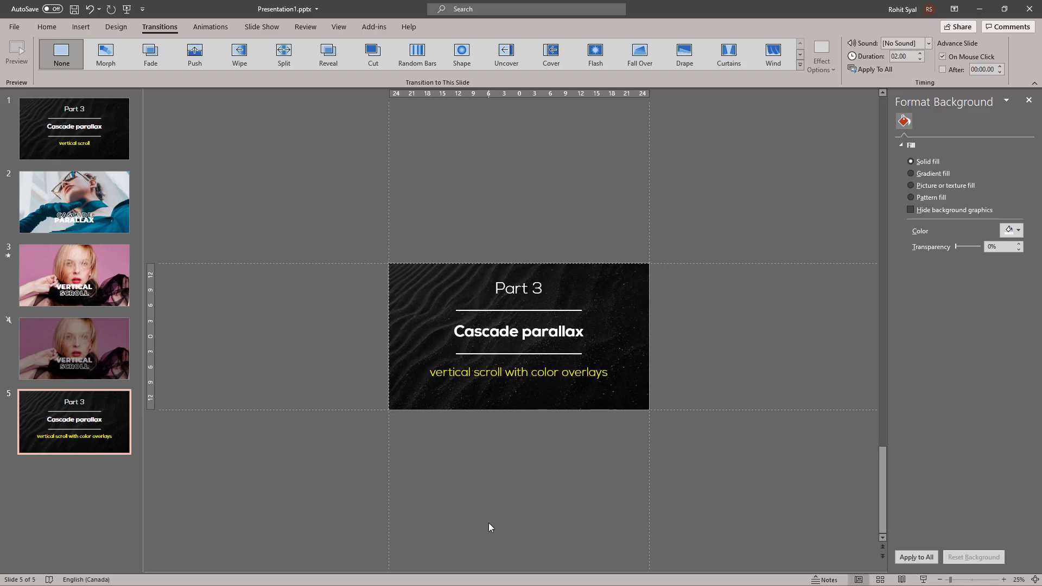
# Add two blank slides after the Part 3 color overlays title slide
pyautogui.click(80, 474)
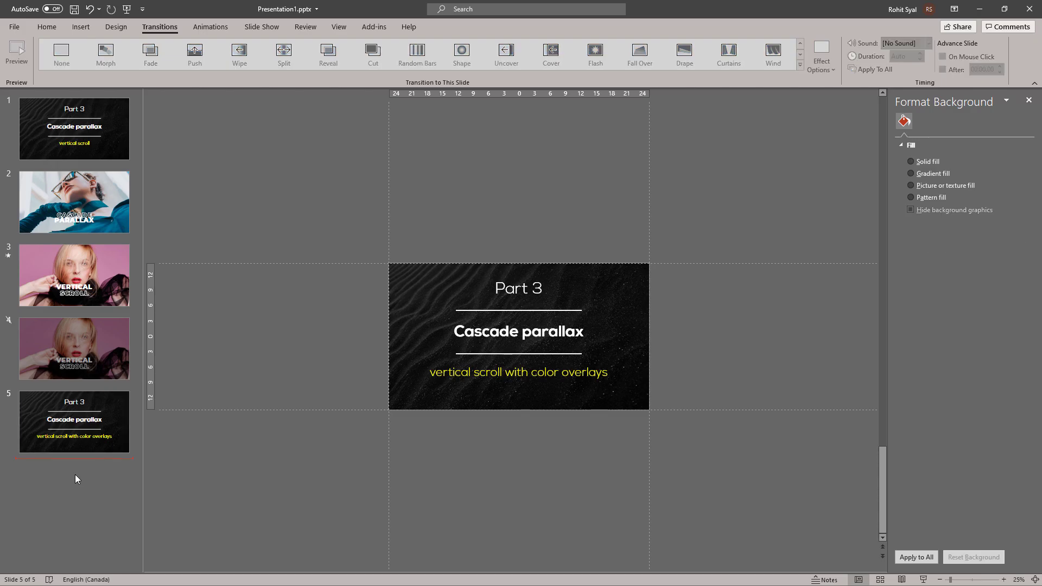
pyautogui.rightClick(76, 474)
pyautogui.click(111, 518)
pyautogui.click(93, 539)
pyautogui.rightClick(95, 540)
pyautogui.click(122, 502)
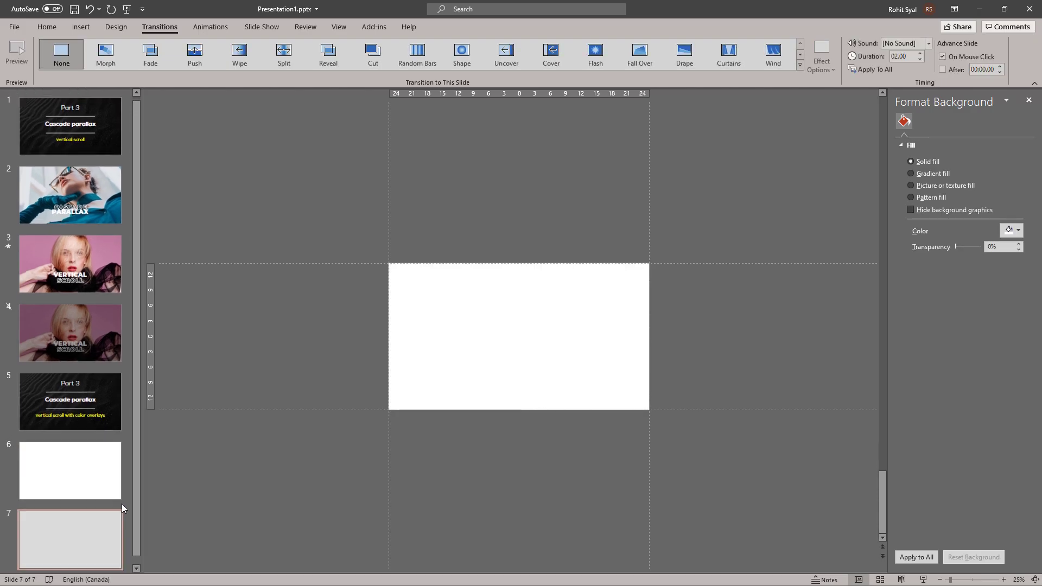
# Insert the dark butterfly portrait photo from the New folder images onto slide 6 and crop it to 16:9
pyautogui.click(96, 482)
pyautogui.hotkey('alt', 'Tab')
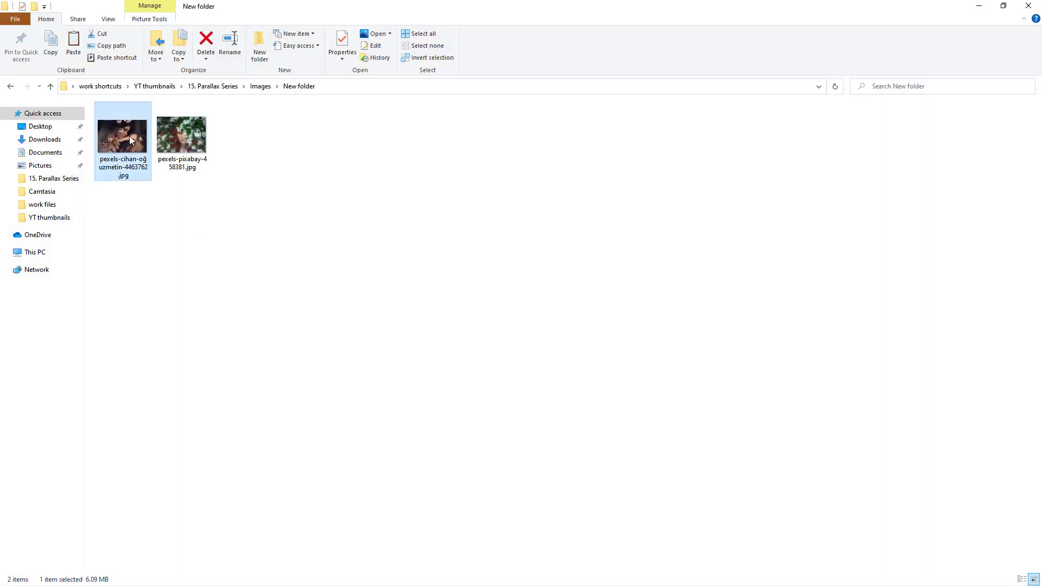
pyautogui.hotkey('alt', 'Tab')
pyautogui.moveTo(129, 136); pyautogui.dragTo(422, 310)
pyautogui.click(926, 73)
pyautogui.moveTo(955, 114)
pyautogui.click(1013, 302)
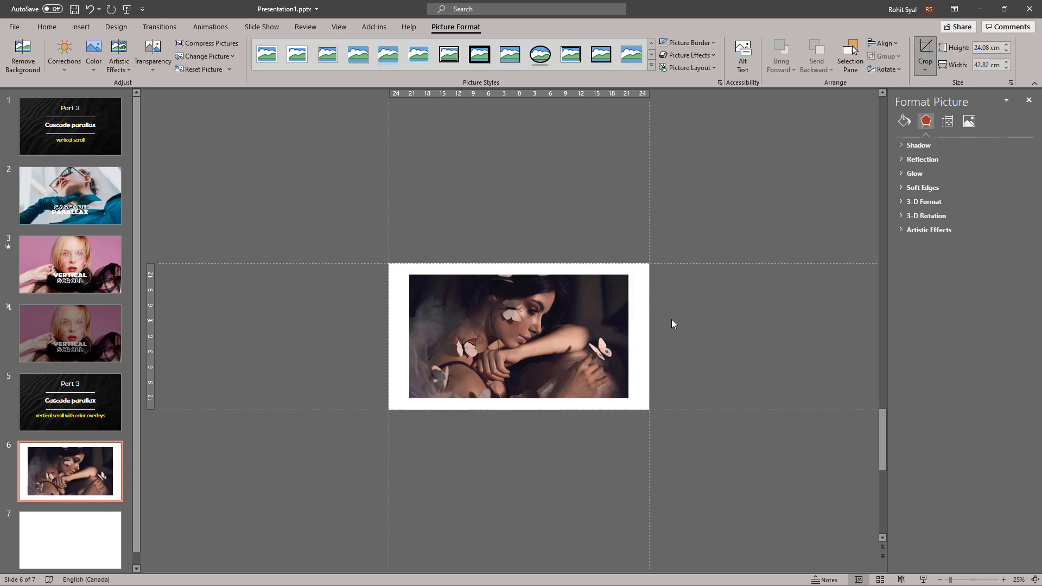
# Insert the photo pexels-pixabay-458381.jpg from the New folder images onto slide 7
pyautogui.click(107, 530)
pyautogui.hotkey('alt', 'Tab')
pyautogui.click(179, 139)
pyautogui.hotkey('alt', 'Tab')
pyautogui.moveTo(281, 258); pyautogui.dragTo(321, 321)
# Crop the white-blossom portrait on slide 7 to 16:9 and enlarge it to fill the whole slide
pyautogui.click(926, 73)
pyautogui.moveTo(955, 114)
pyautogui.click(1013, 302)
pyautogui.click(733, 310)
pyautogui.click(499, 309)
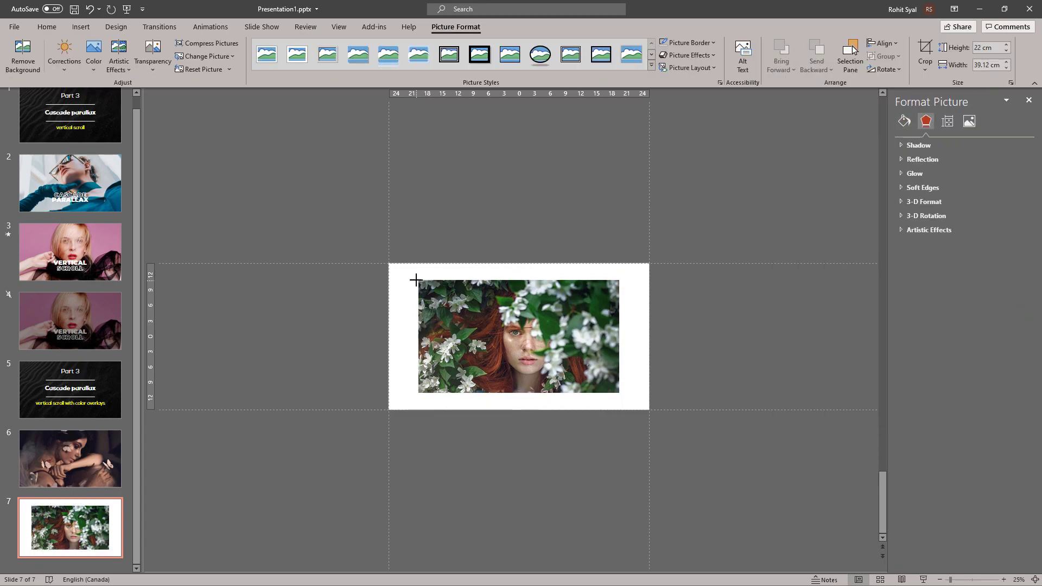
pyautogui.moveTo(418, 280); pyautogui.dragTo(388, 263)
pyautogui.click(381, 295)
# Copy the CASCADE PARALLAX title from slide 2 and paste it onto slide 6
pyautogui.click(70, 183)
pyautogui.click(495, 505)
pyautogui.hotkey('ctrl', 'c')
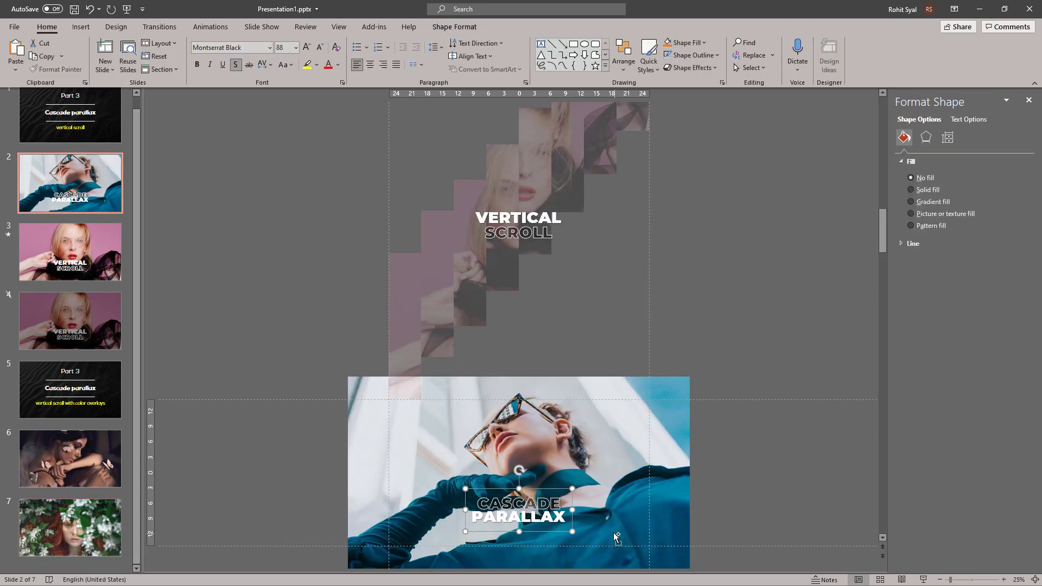
pyautogui.click(70, 459)
pyautogui.hotkey('ctrl', 'v')
# Copy the VERTICAL SCROLL title from slide 3 and paste it onto slide 7
pyautogui.click(70, 252)
pyautogui.click(518, 370)
pyautogui.hotkey('ctrl', 'c')
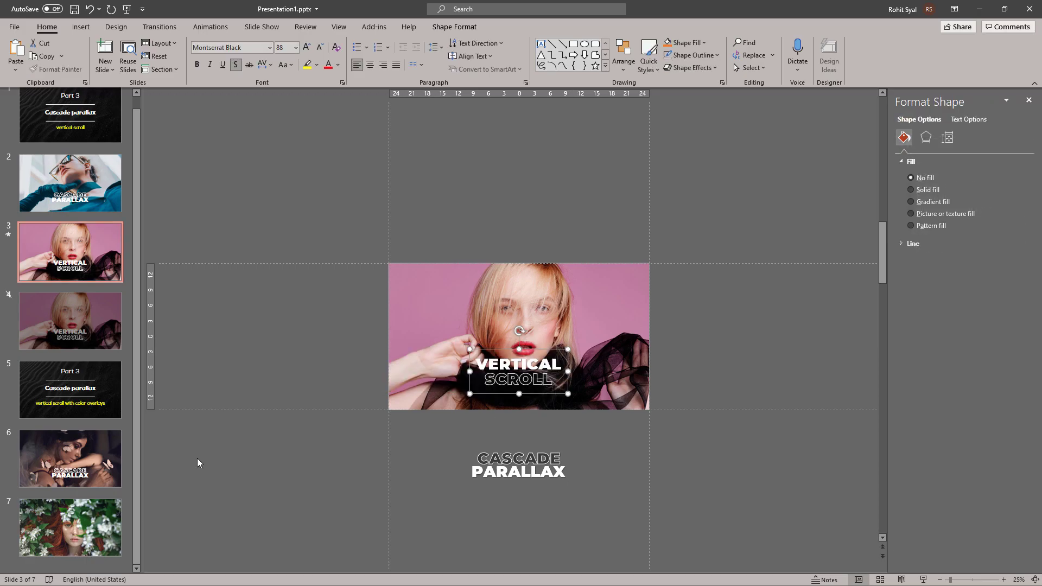
pyautogui.click(70, 526)
pyautogui.hotkey('ctrl', 'v')
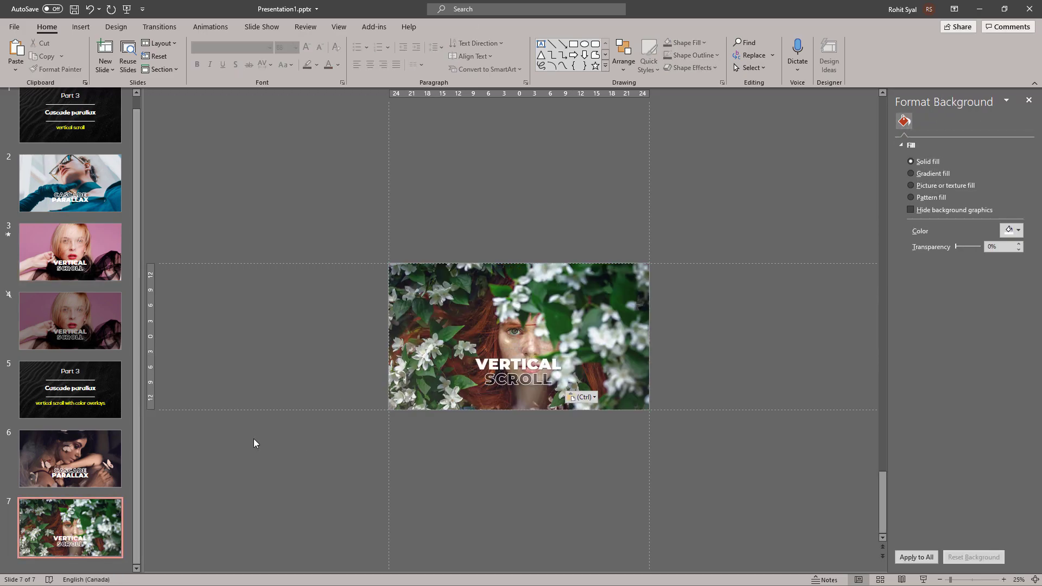
# Add a blank slide 8 and draw a full-height rectangle about 6.6 cm wide along the slide's left edge
pyautogui.click(100, 569)
pyautogui.rightClick(97, 570)
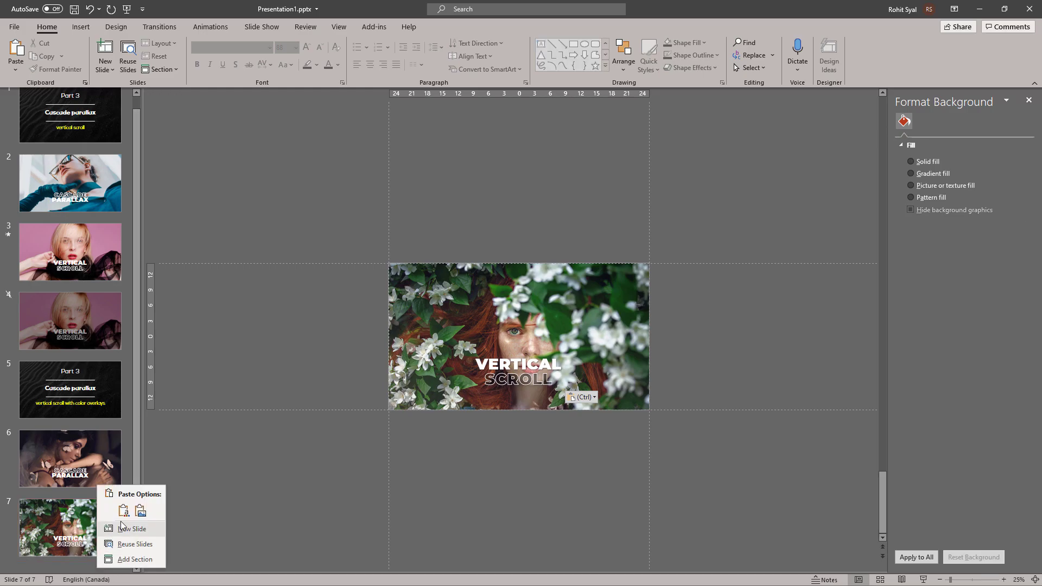
pyautogui.click(122, 530)
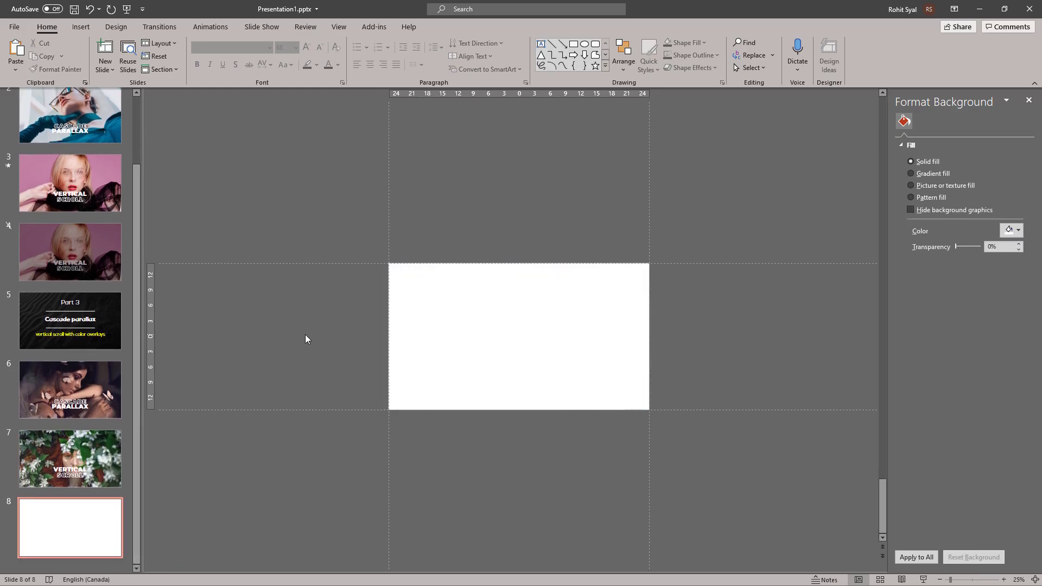
pyautogui.click(574, 45)
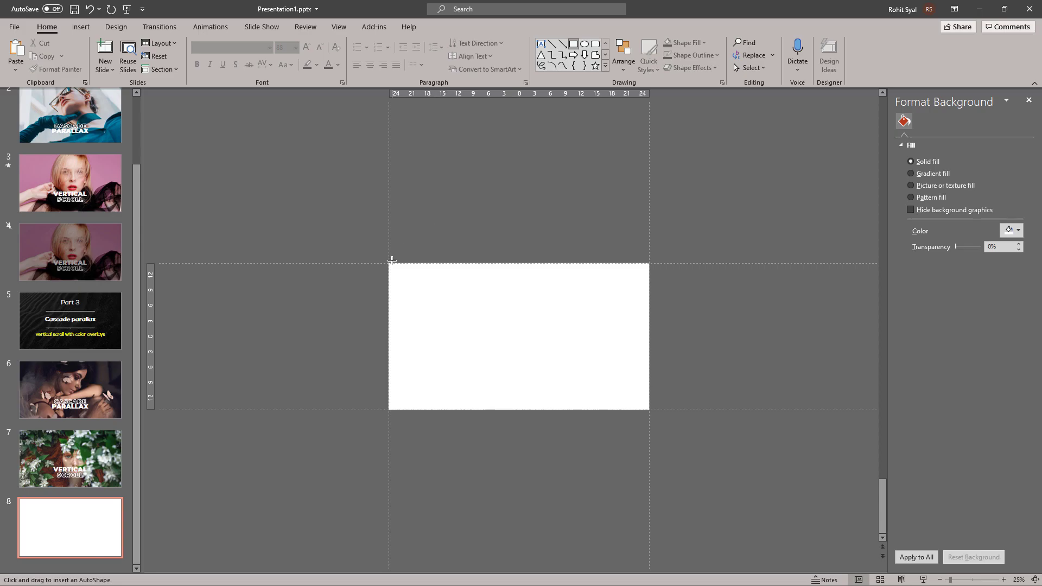
pyautogui.moveTo(392, 269)
pyautogui.mouseDown()
pyautogui.moveTo(438, 373)
pyautogui.moveTo(423, 410)
pyautogui.mouseUp()
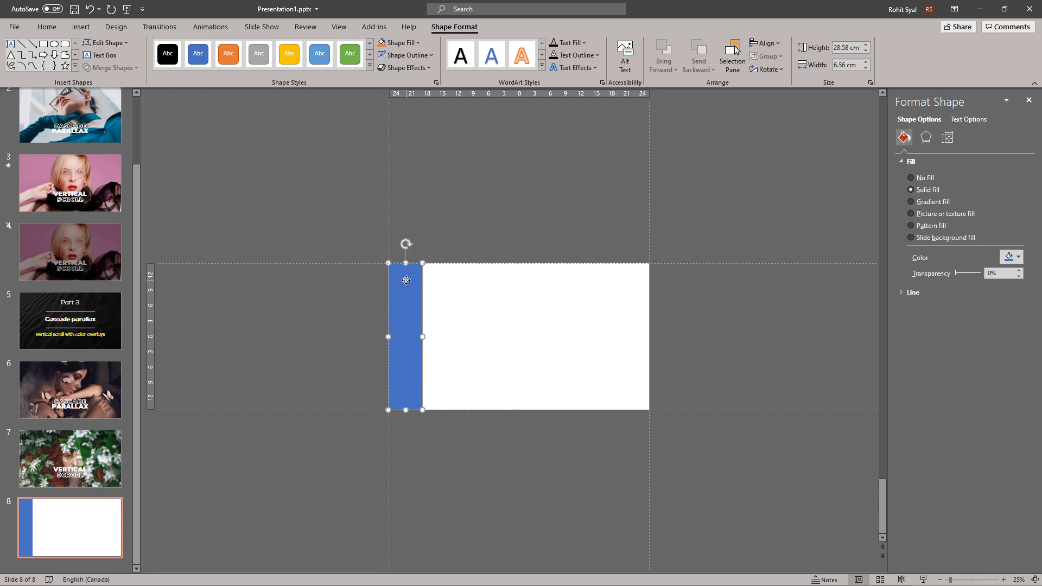
# Duplicate the blue rectangle seven times side by side so that eight strips cover slide 8
pyautogui.moveTo(406, 280); pyautogui.dragTo(442, 290)
pyautogui.hotkey('ctrl', 'd')
pyautogui.hotkey('ctrl', 'd')
pyautogui.hotkey('ctrl', 'd')
pyautogui.hotkey('ctrl', 'd')
pyautogui.hotkey('ctrl', 'd')
pyautogui.hotkey('ctrl', 'd')
pyautogui.click(330, 303)
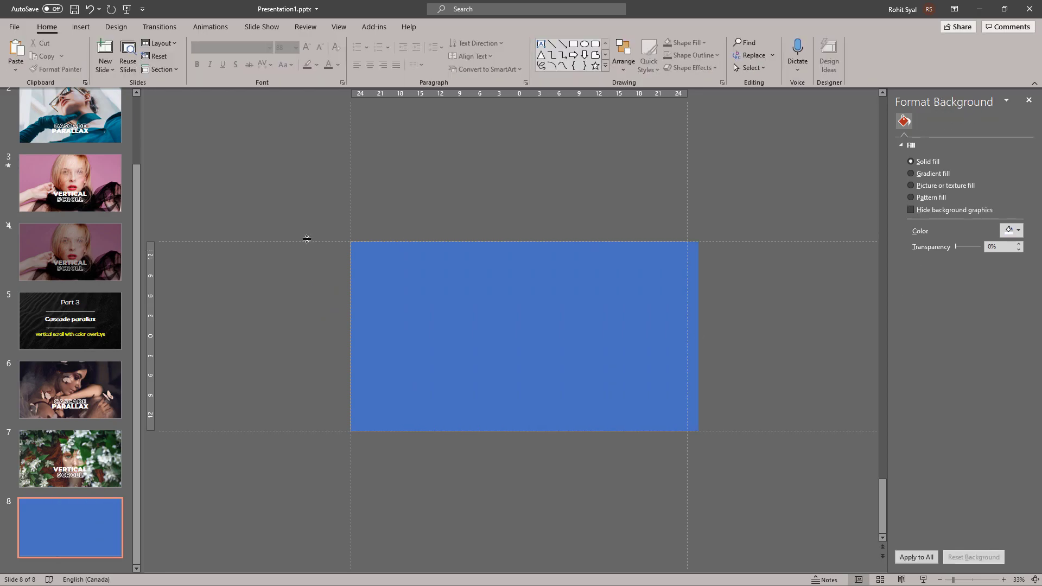
# Group the eight blue strips, fit the group to the slide's 50.8 cm width, and ungroup them
pyautogui.moveTo(697, 430); pyautogui.dragTo(763, 490)
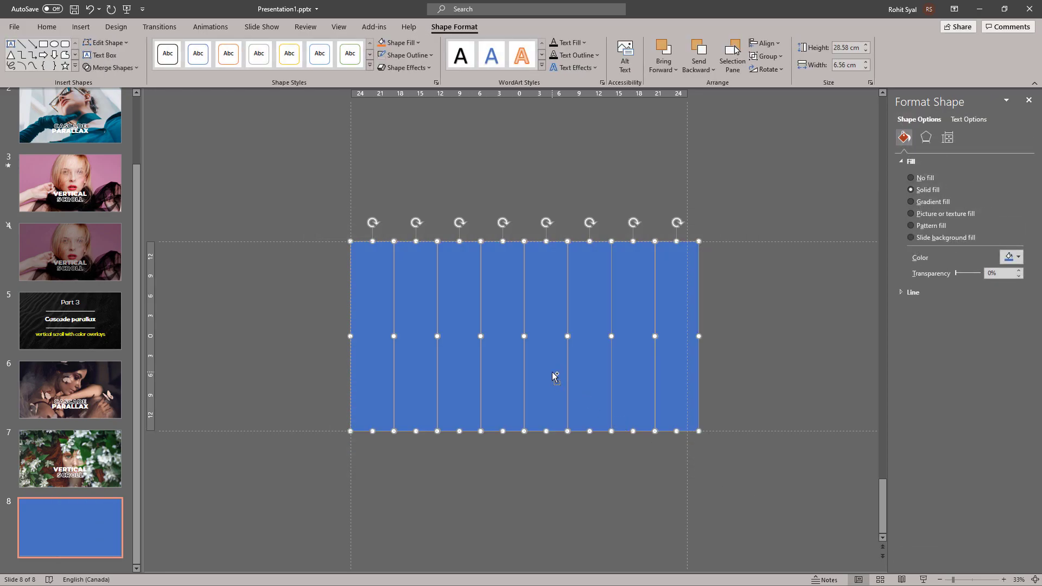
pyautogui.hotkey('ctrl', 'g')
pyautogui.moveTo(703, 337)
pyautogui.mouseDown()
pyautogui.moveTo(666, 340)
pyautogui.moveTo(685, 343)
pyautogui.mouseUp()
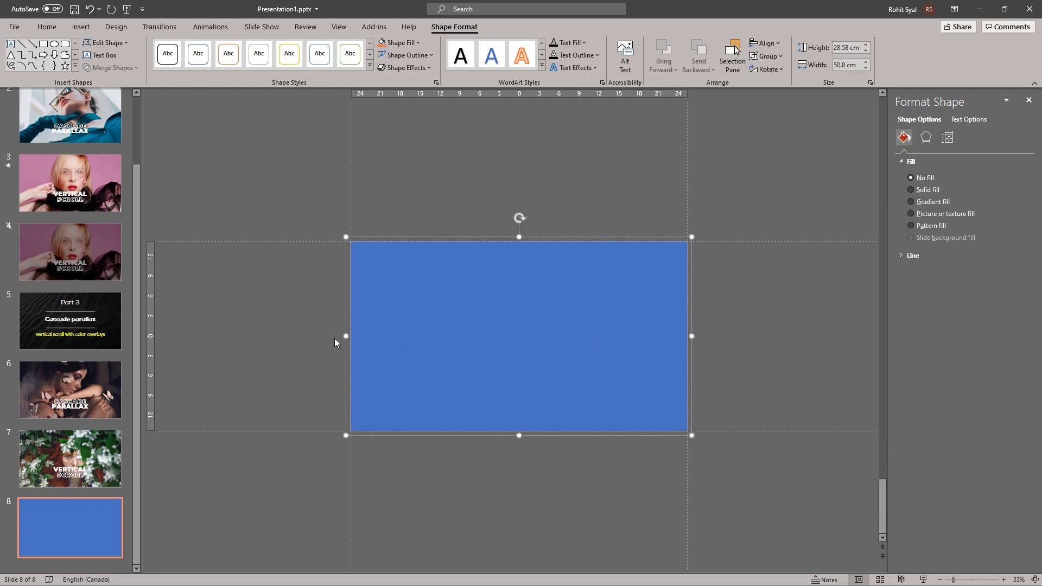
pyautogui.moveTo(343, 337)
pyautogui.mouseDown()
pyautogui.moveTo(382, 337)
pyautogui.moveTo(353, 337)
pyautogui.mouseUp()
pyautogui.moveTo(517, 238)
pyautogui.mouseDown()
pyautogui.moveTo(509, 286)
pyautogui.moveTo(510, 241)
pyautogui.mouseUp()
pyautogui.click(310, 326)
pyautogui.click(396, 321)
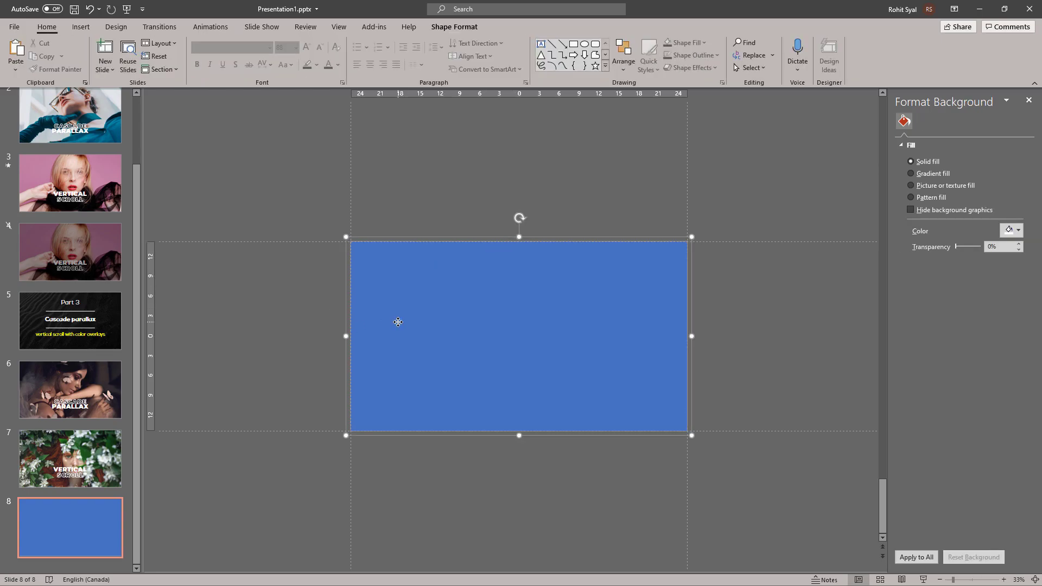
pyautogui.hotkey('ctrl', 'shift', 'g')
pyautogui.click(302, 325)
# Fill the first four strips on slide 8 with orange, gold, orange and light blue
pyautogui.click(369, 310)
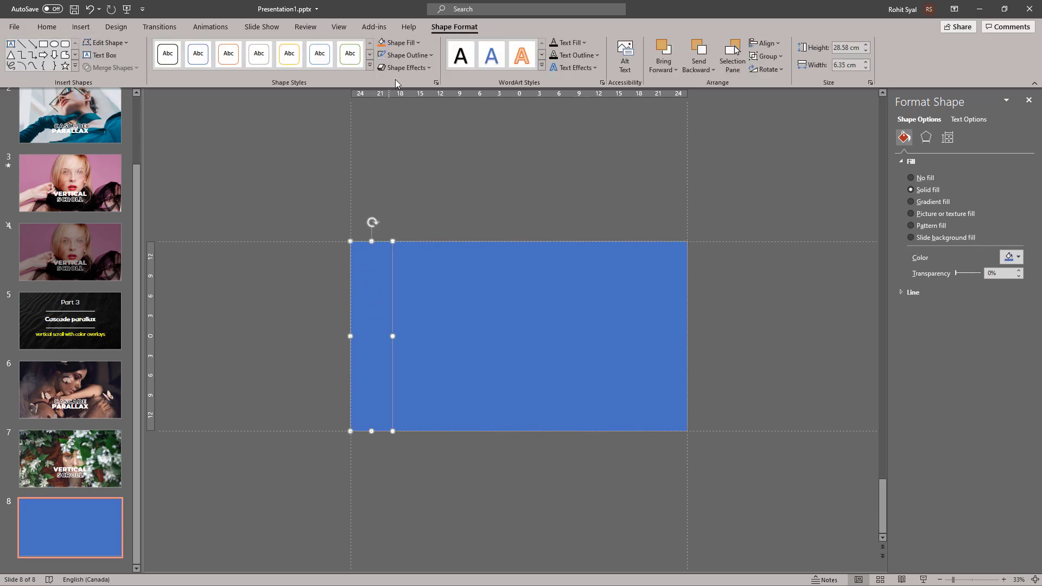
pyautogui.click(382, 43)
pyautogui.click(412, 277)
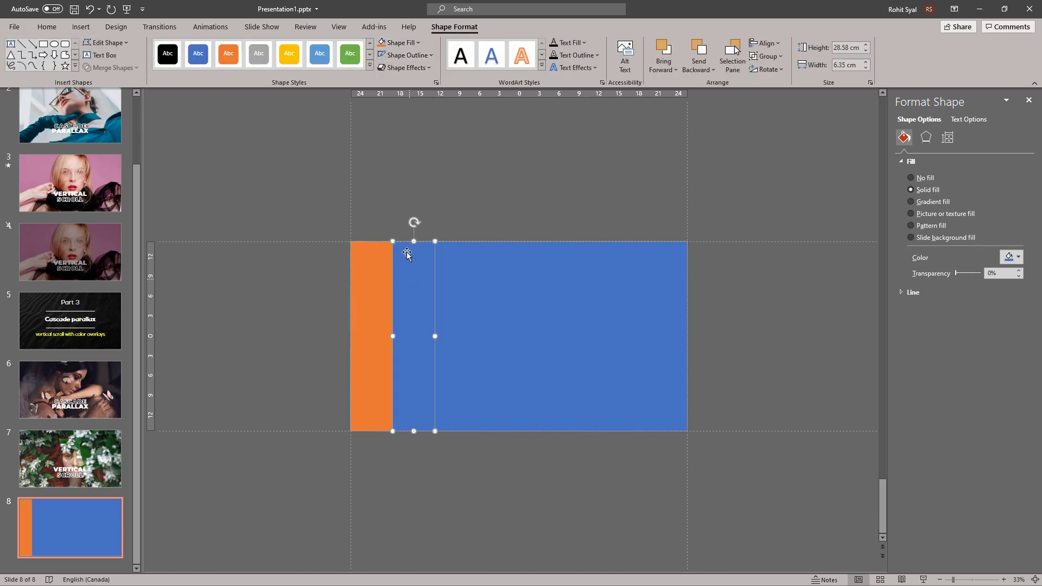
pyautogui.click(418, 42)
pyautogui.click(402, 145)
pyautogui.click(455, 272)
pyautogui.click(418, 43)
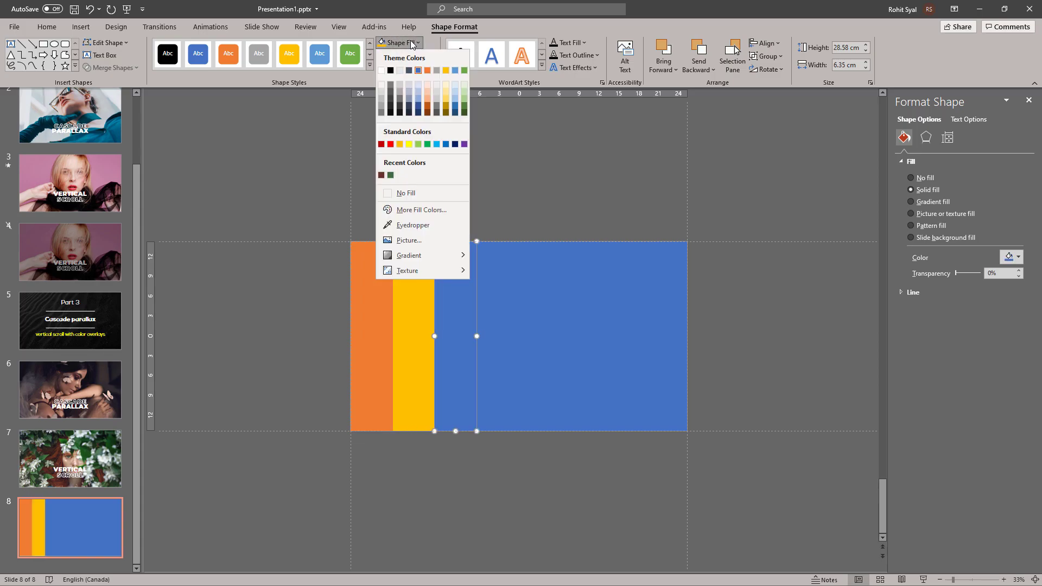
pyautogui.click(426, 71)
pyautogui.click(483, 283)
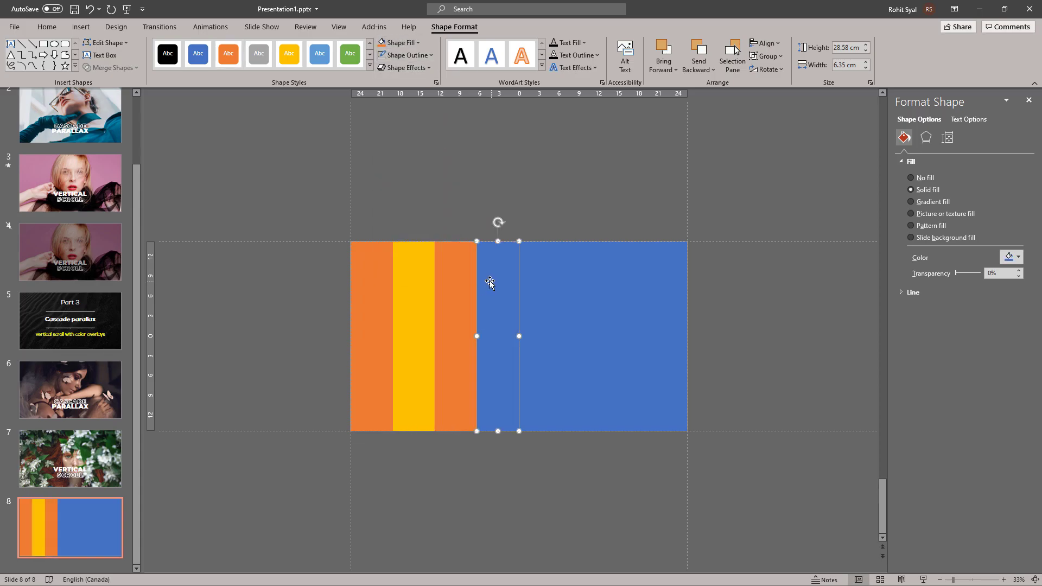
pyautogui.click(418, 42)
pyautogui.click(442, 145)
# Fill the last four strips on slide 8 with blue, light green, green and purple
pyautogui.click(534, 250)
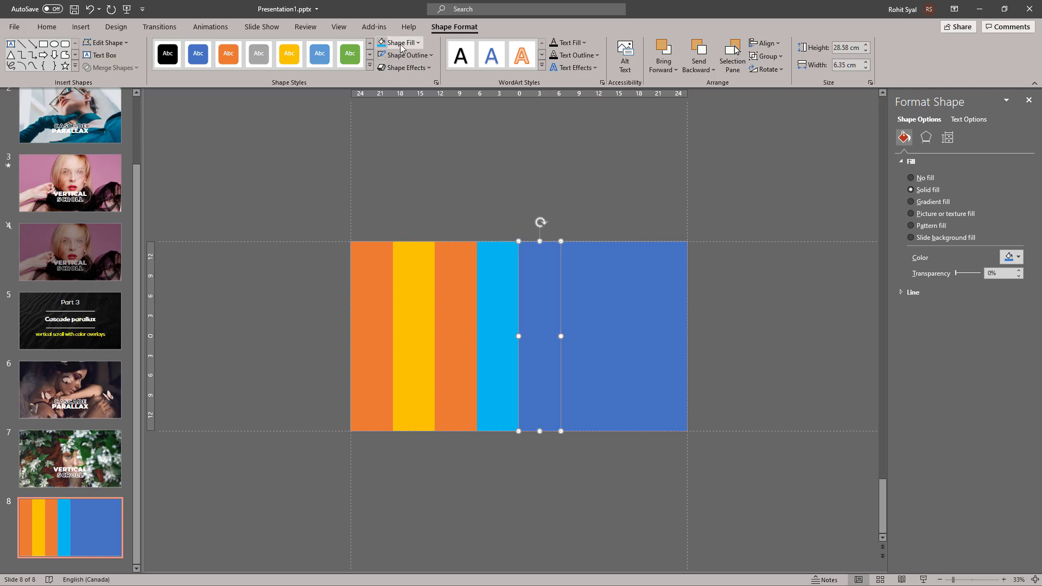
pyautogui.click(418, 42)
pyautogui.click(448, 146)
pyautogui.click(585, 264)
pyautogui.click(418, 42)
pyautogui.click(419, 144)
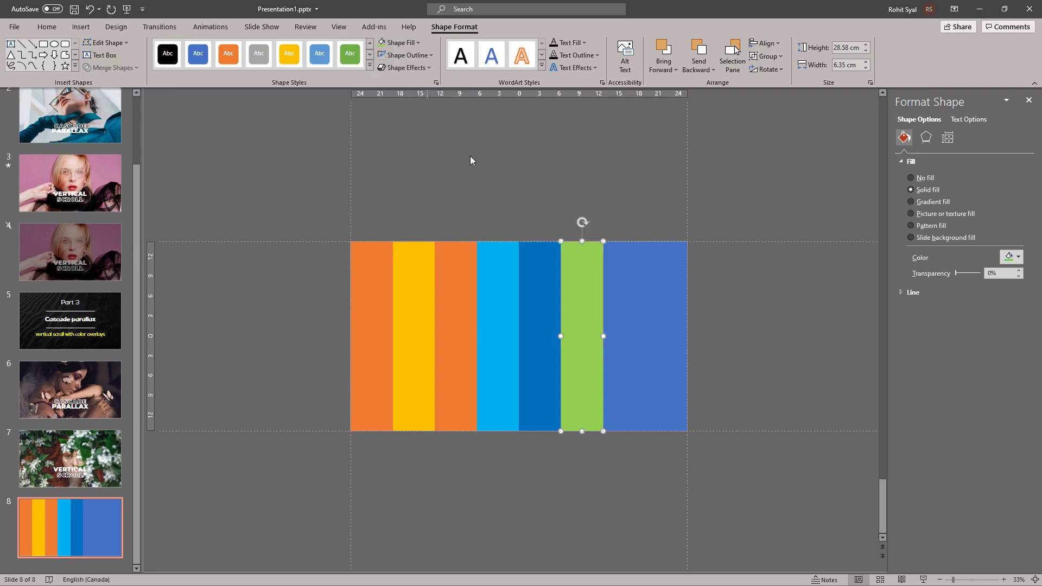
pyautogui.click(619, 259)
pyautogui.click(418, 43)
pyautogui.click(427, 145)
pyautogui.click(667, 304)
pyautogui.click(418, 43)
pyautogui.click(465, 144)
# Duplicate slide 8 with its eight colored strips
pyautogui.click(546, 165)
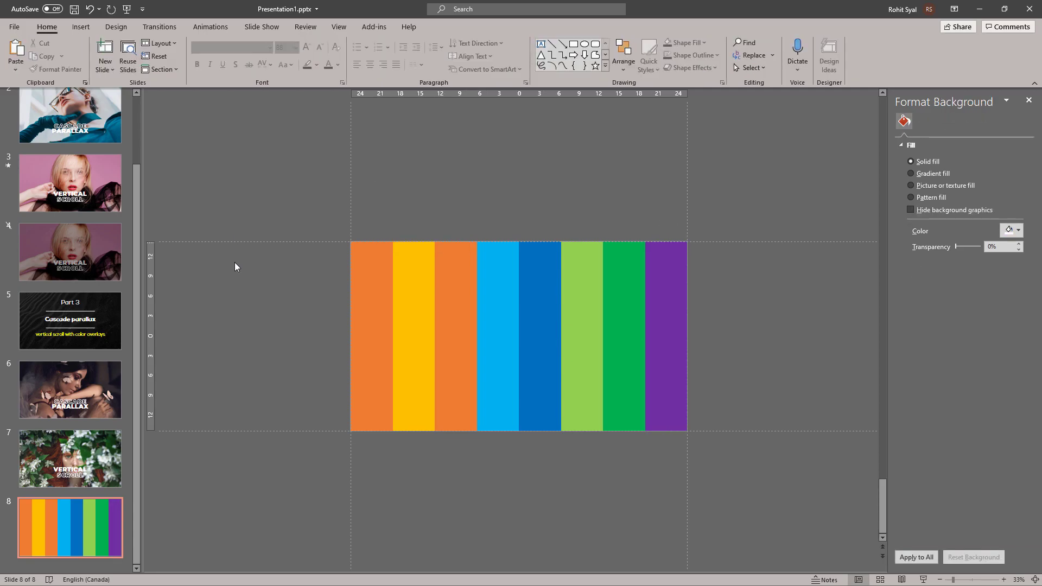
pyautogui.rightClick(65, 531)
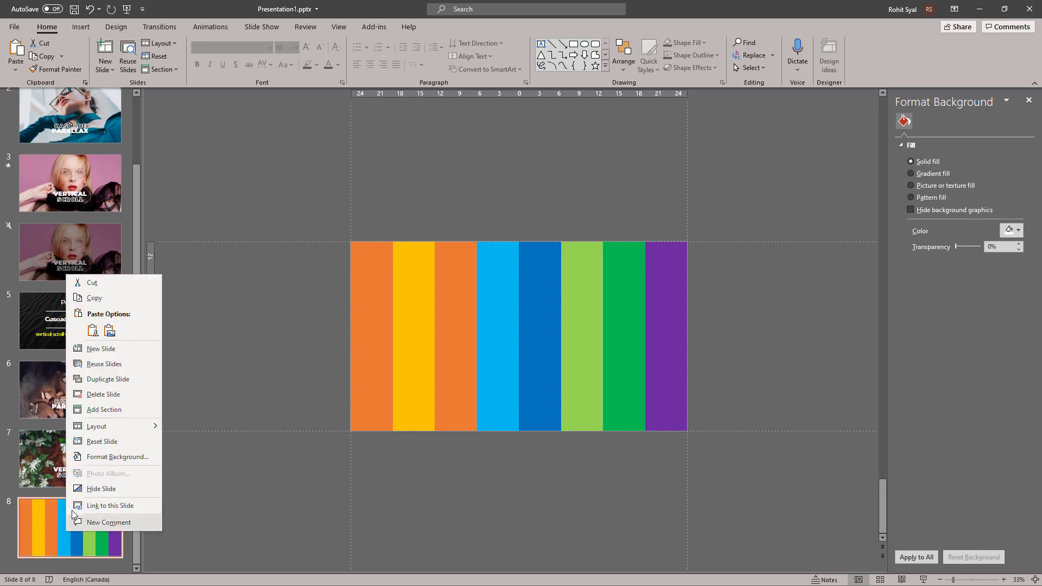
pyautogui.click(108, 379)
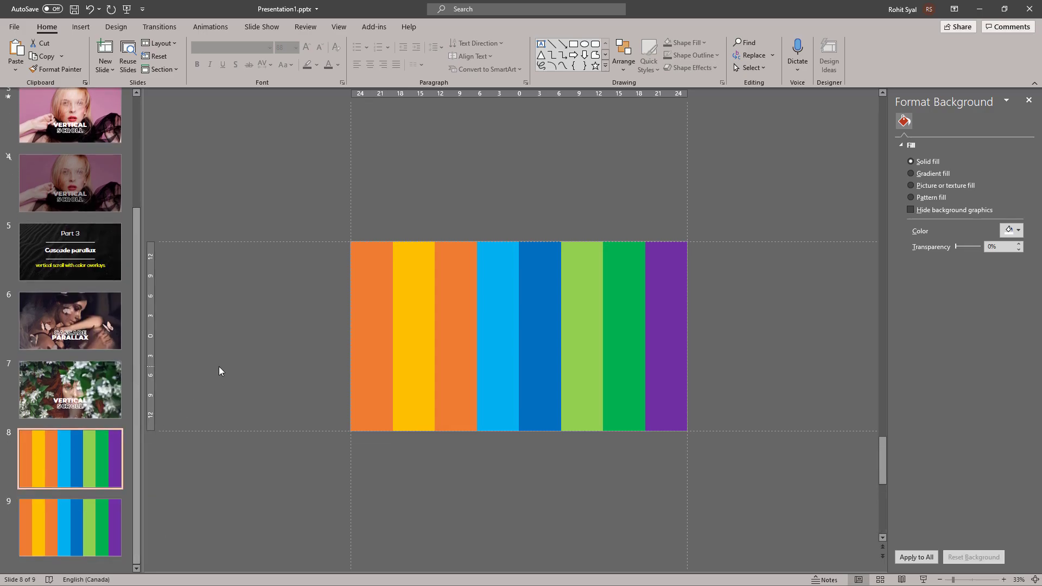
# Copy the flower photo from slide 7 and apply it from the clipboard as picture fill to the first strip on slide 8
pyautogui.click(364, 330)
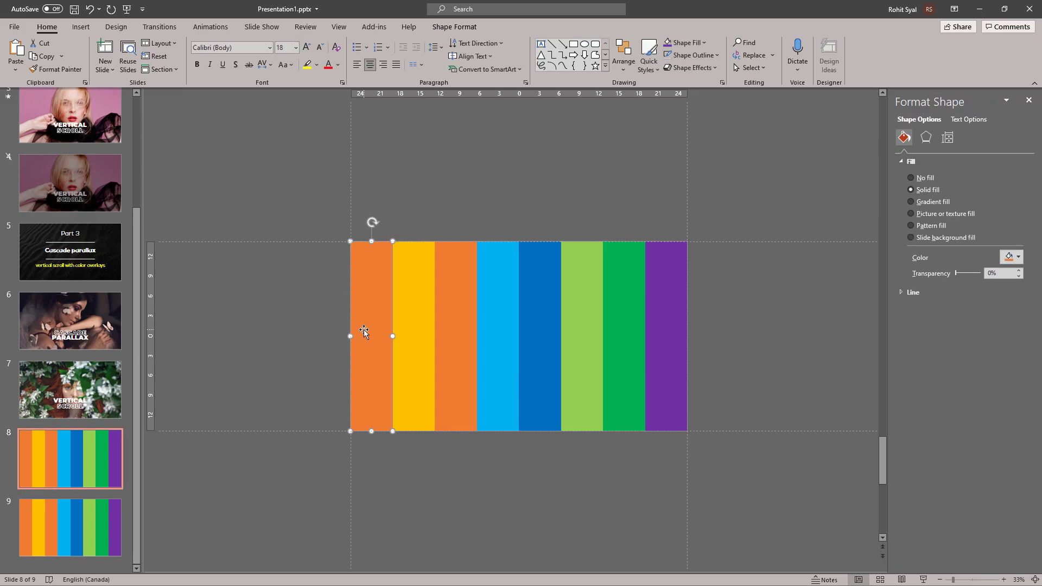
pyautogui.click(70, 390)
pyautogui.click(395, 270)
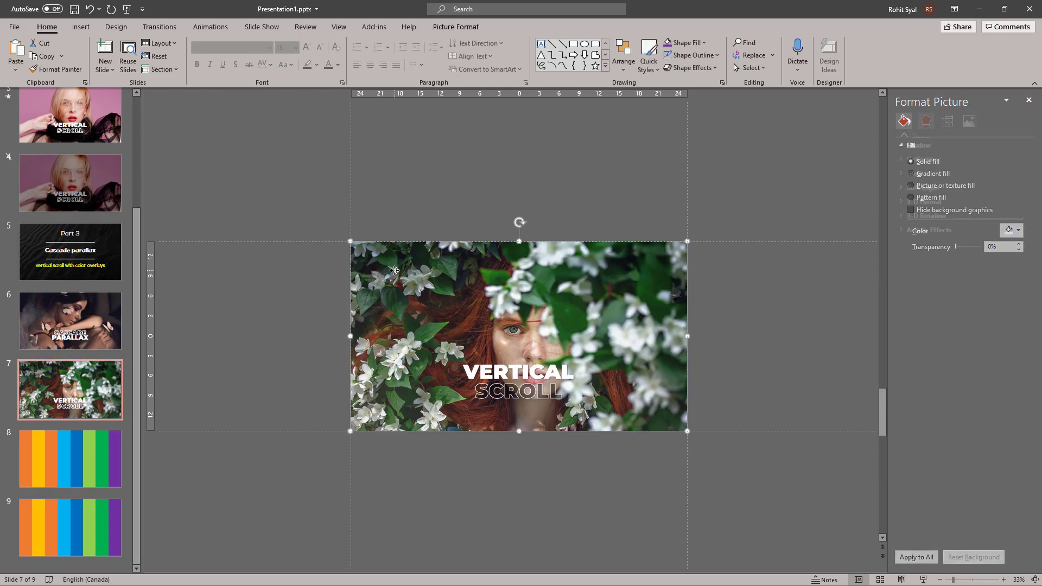
pyautogui.rightClick(395, 271)
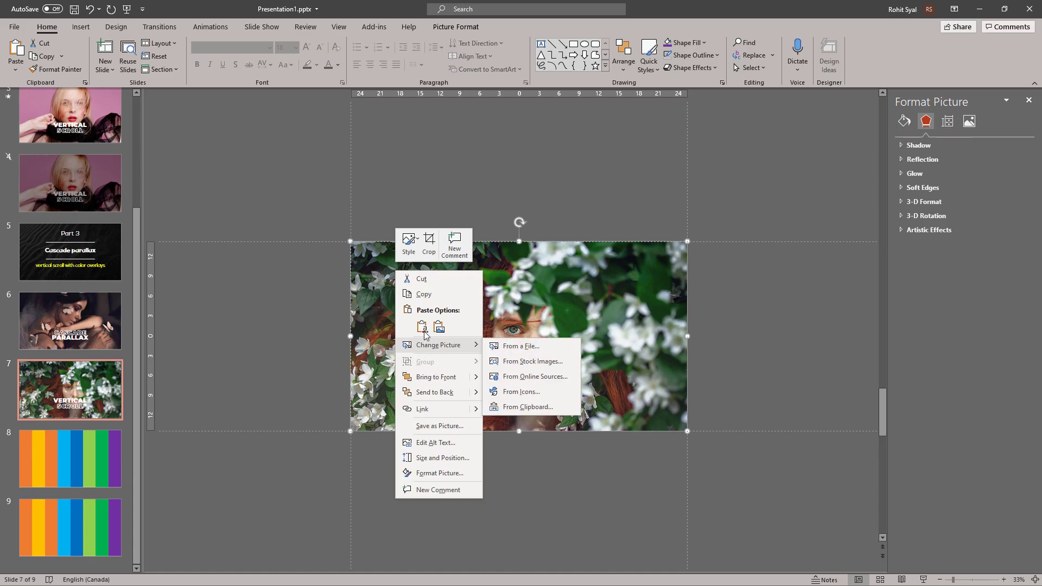
pyautogui.press('Escape')
pyautogui.click(99, 445)
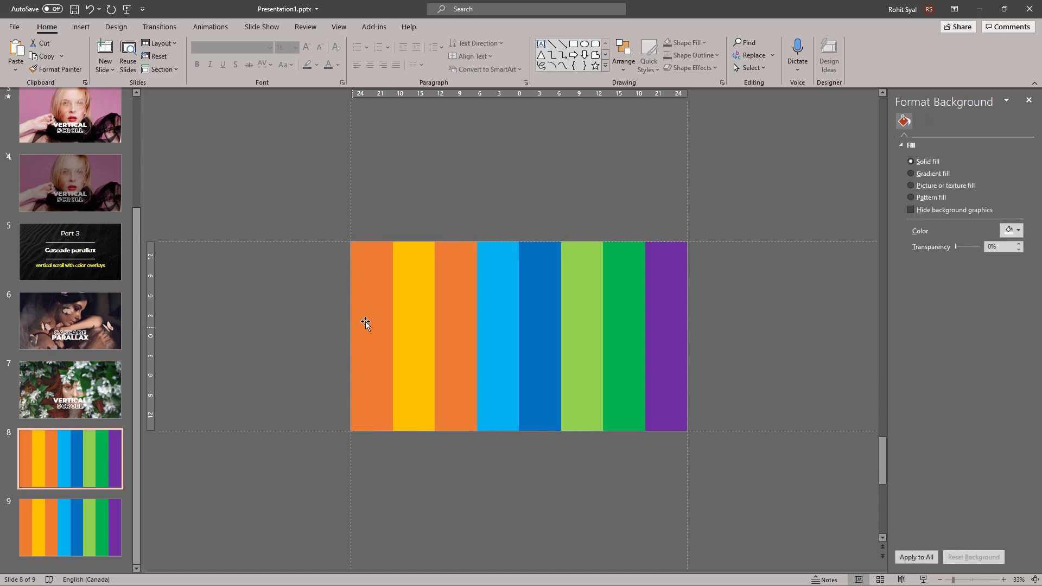
pyautogui.click(374, 317)
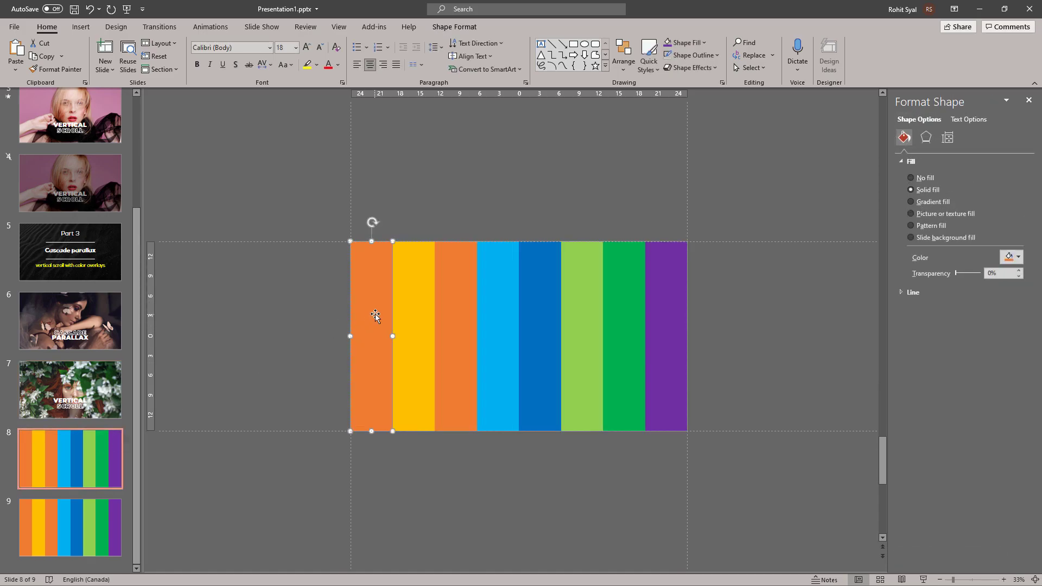
pyautogui.click(921, 215)
pyautogui.click(976, 270)
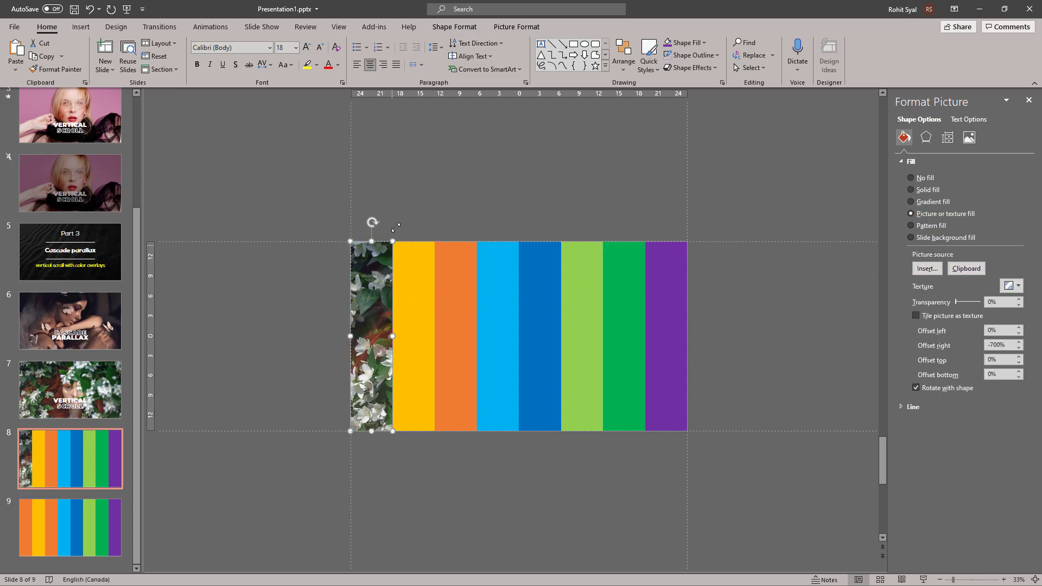
# Fit the first strip's picture within its crop so that the full photo spans the slide width
pyautogui.click(526, 27)
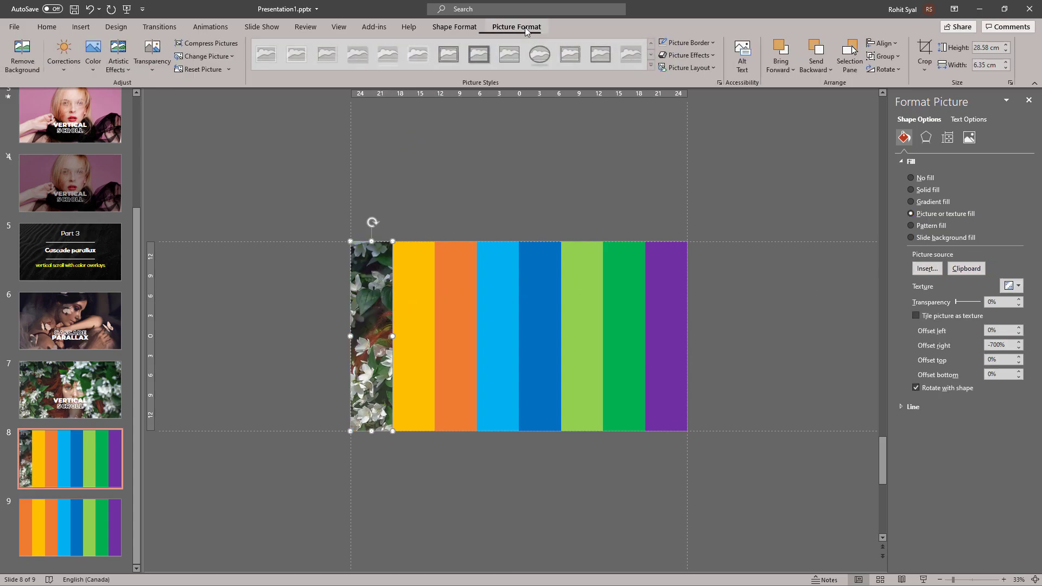
pyautogui.click(925, 53)
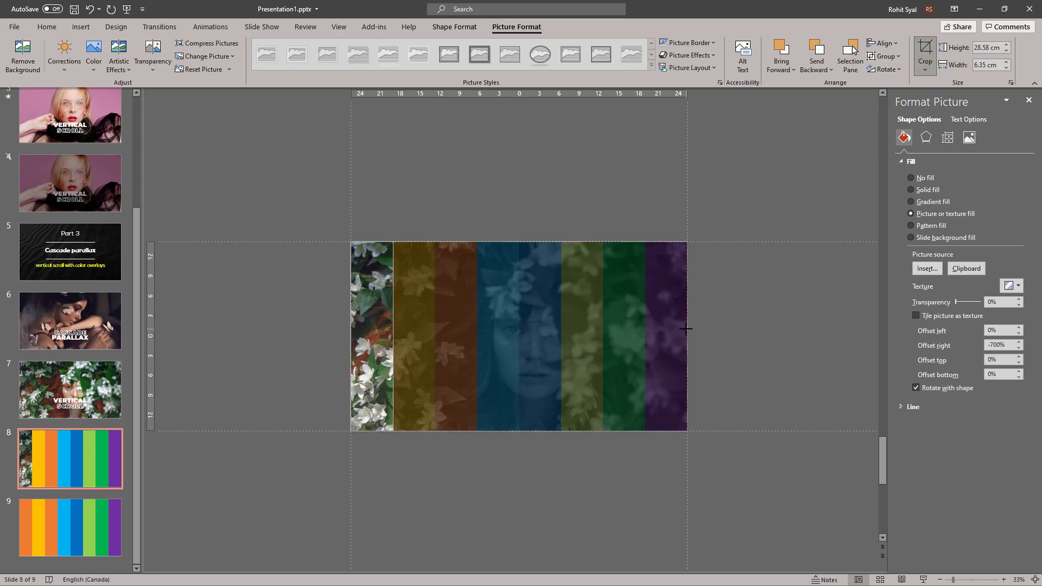
pyautogui.click(748, 334)
# Copy the first strip's picture fill onto the other seven strips of slide 8 with Format Painter
pyautogui.click(378, 324)
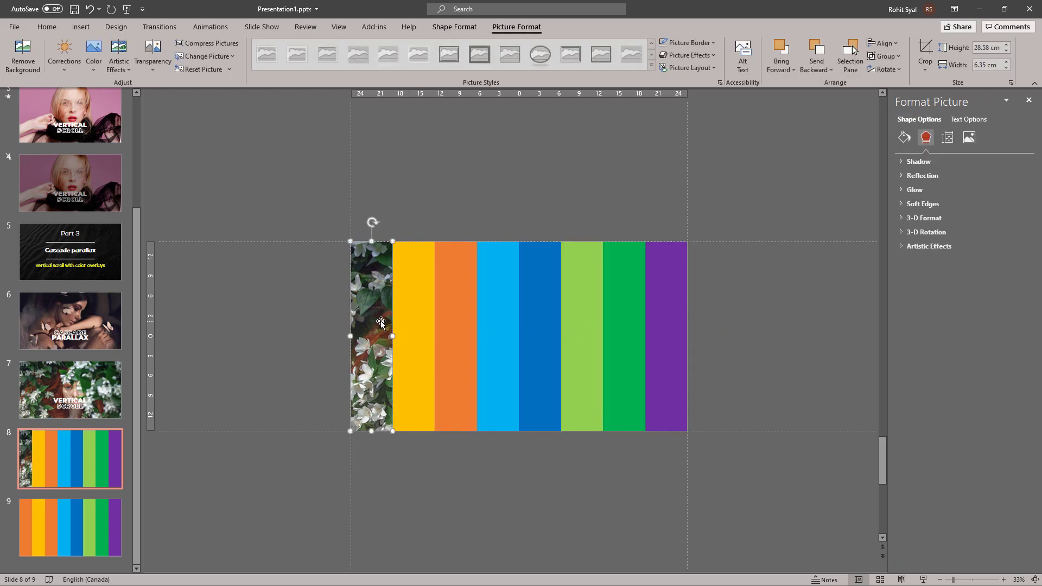
pyautogui.click(47, 27)
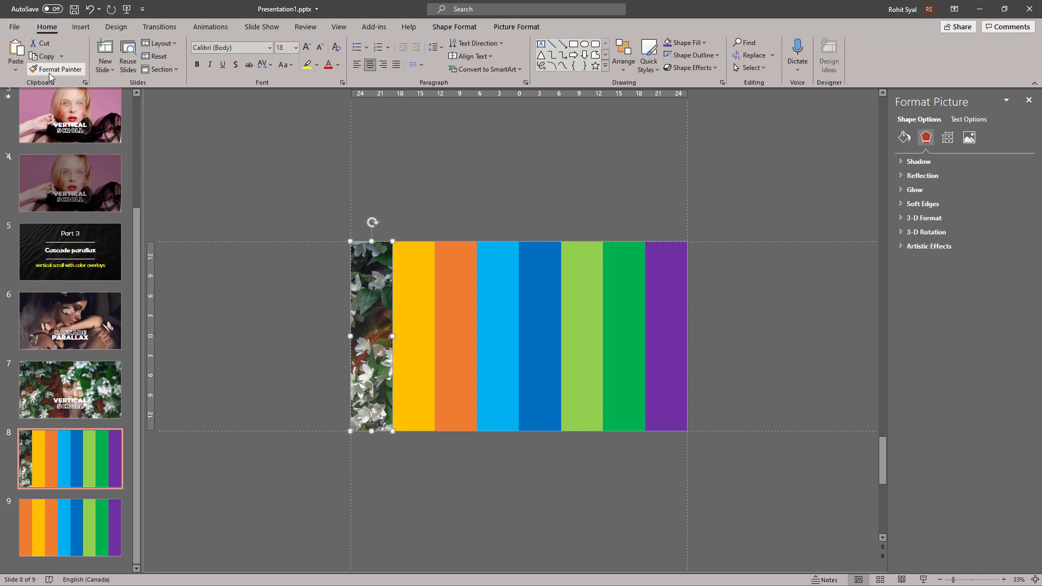
pyautogui.doubleClick(48, 73)
pyautogui.click(419, 270)
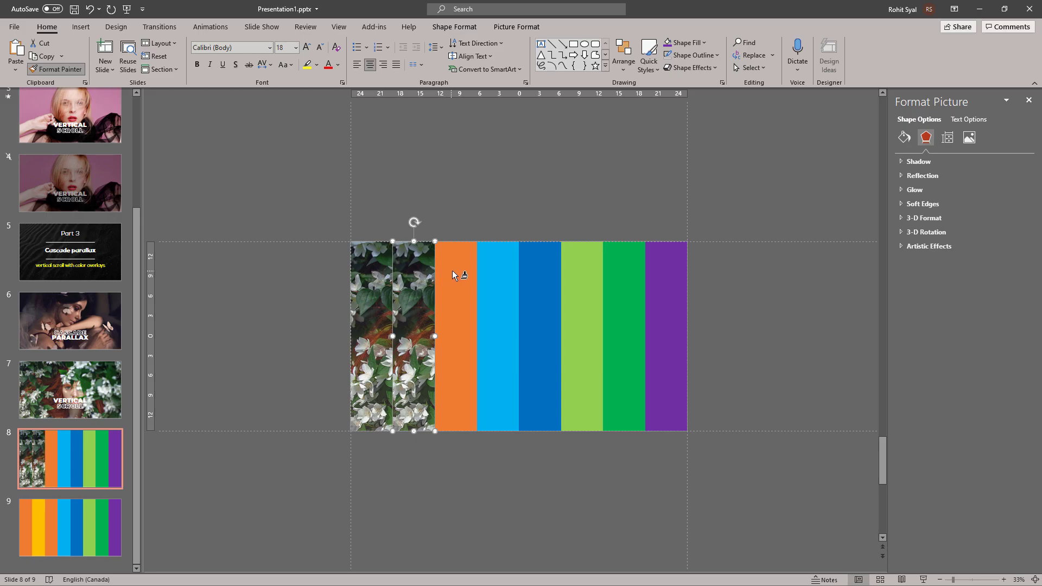
pyautogui.click(453, 272)
pyautogui.click(503, 276)
pyautogui.click(548, 278)
pyautogui.click(580, 280)
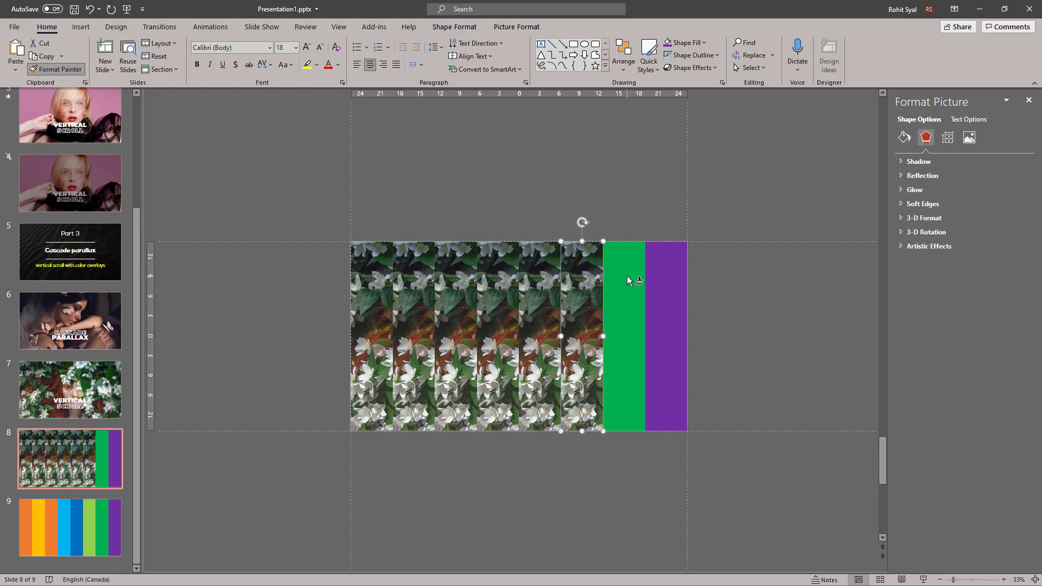
pyautogui.click(627, 276)
pyautogui.click(668, 279)
pyautogui.click(747, 306)
# Shift the photo inside the crops of the second and third strips so that it lines up with the whole slide
pyautogui.click(399, 331)
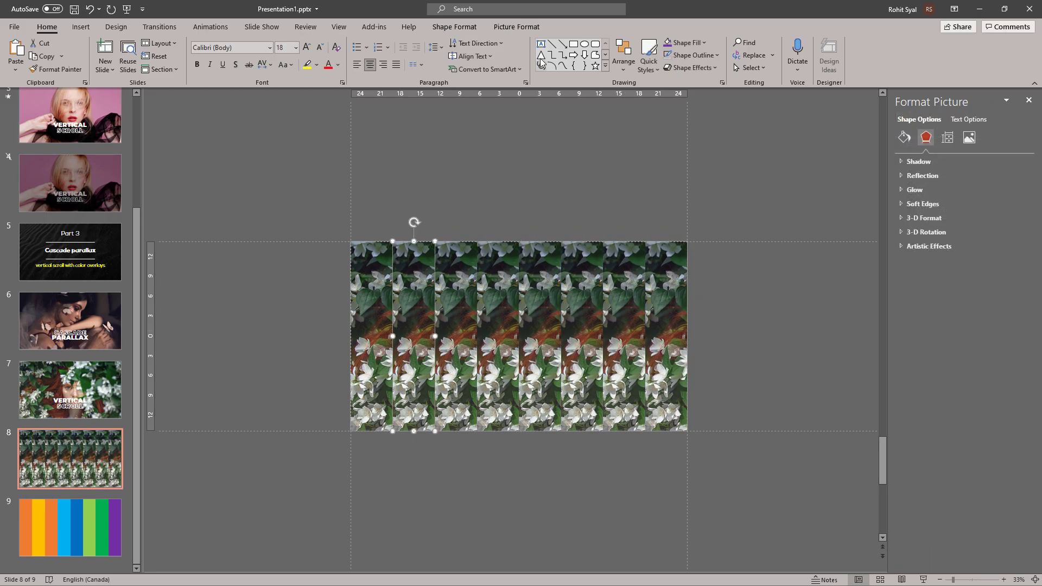
pyautogui.click(517, 26)
pyautogui.click(925, 52)
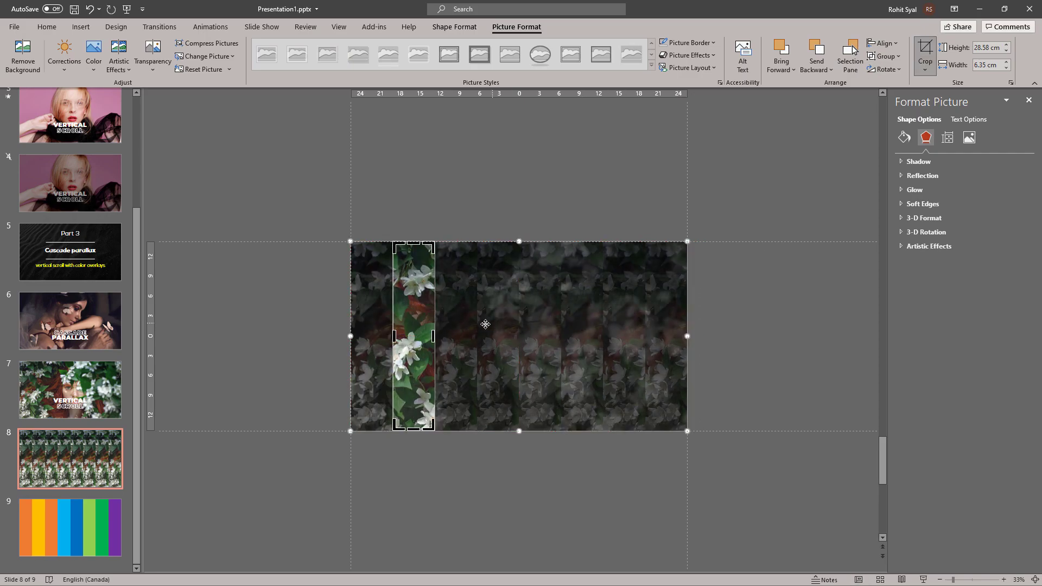
pyautogui.click(486, 212)
pyautogui.click(458, 298)
pyautogui.click(925, 52)
pyautogui.moveTo(624, 341); pyautogui.dragTo(545, 342)
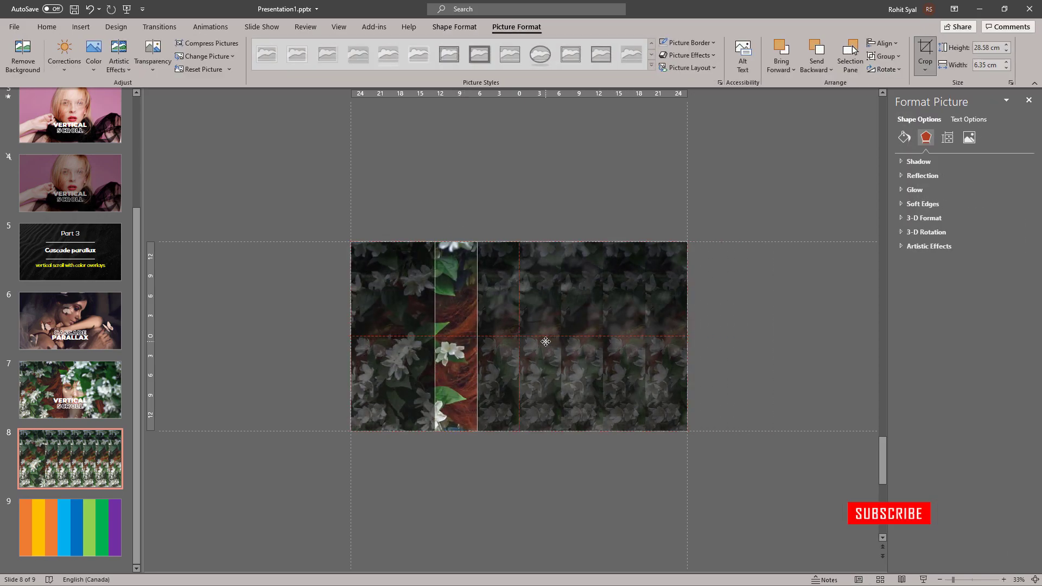
pyautogui.click(503, 221)
# Shift the photo inside the crops of the fourth and fifth strips so that it matches the slide area
pyautogui.click(498, 293)
pyautogui.click(926, 51)
pyautogui.moveTo(627, 325); pyautogui.dragTo(487, 322)
pyautogui.click(514, 219)
pyautogui.click(541, 297)
pyautogui.click(926, 51)
pyautogui.moveTo(627, 315); pyautogui.dragTo(465, 313)
pyautogui.click(525, 221)
# Shift the photo inside the crops of the sixth, seventh and eighth strips to complete the continuous picture across slide 8
pyautogui.click(581, 293)
pyautogui.click(926, 52)
pyautogui.moveTo(630, 328); pyautogui.dragTo(419, 327)
pyautogui.click(538, 219)
pyautogui.click(624, 293)
pyautogui.click(925, 51)
pyautogui.moveTo(768, 337); pyautogui.dragTo(584, 338)
pyautogui.click(543, 220)
pyautogui.click(666, 304)
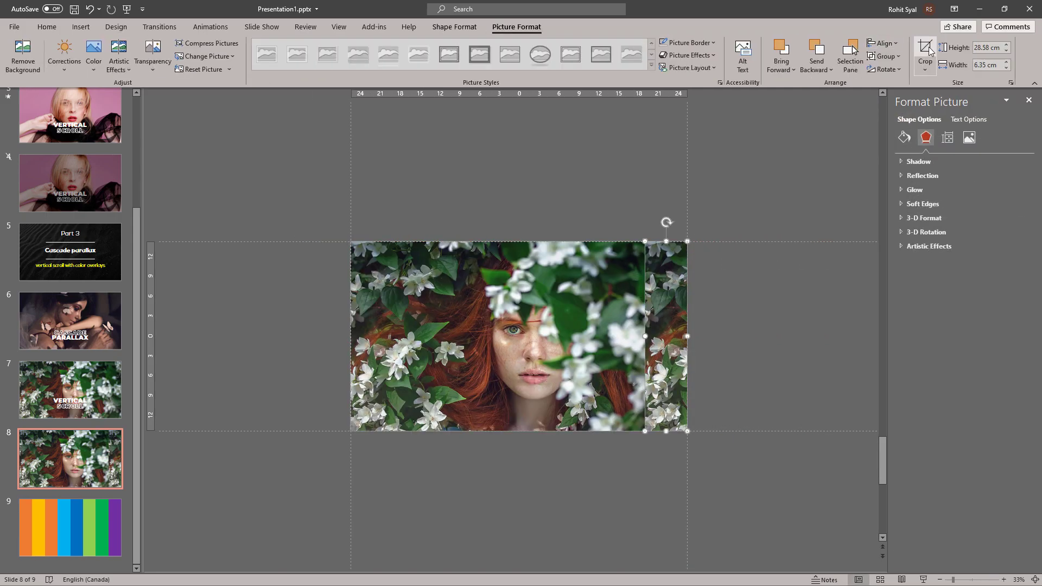
pyautogui.click(925, 52)
pyautogui.moveTo(809, 324); pyautogui.dragTo(625, 324)
pyautogui.click(787, 315)
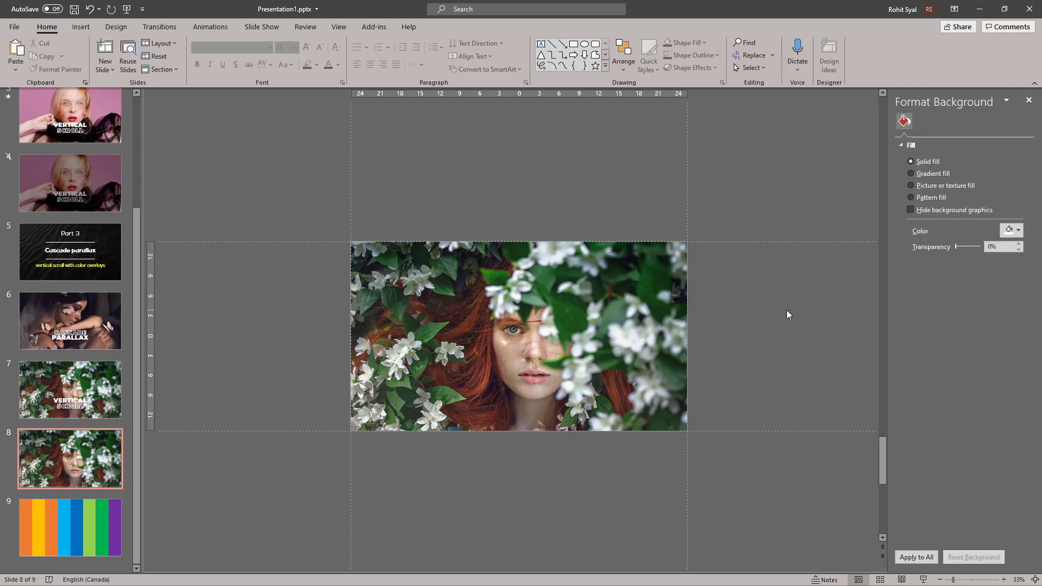
# Copy the VERTICAL SCROLL title from slide 7 and paste it onto slide 8
pyautogui.scroll(1, 576, 341)
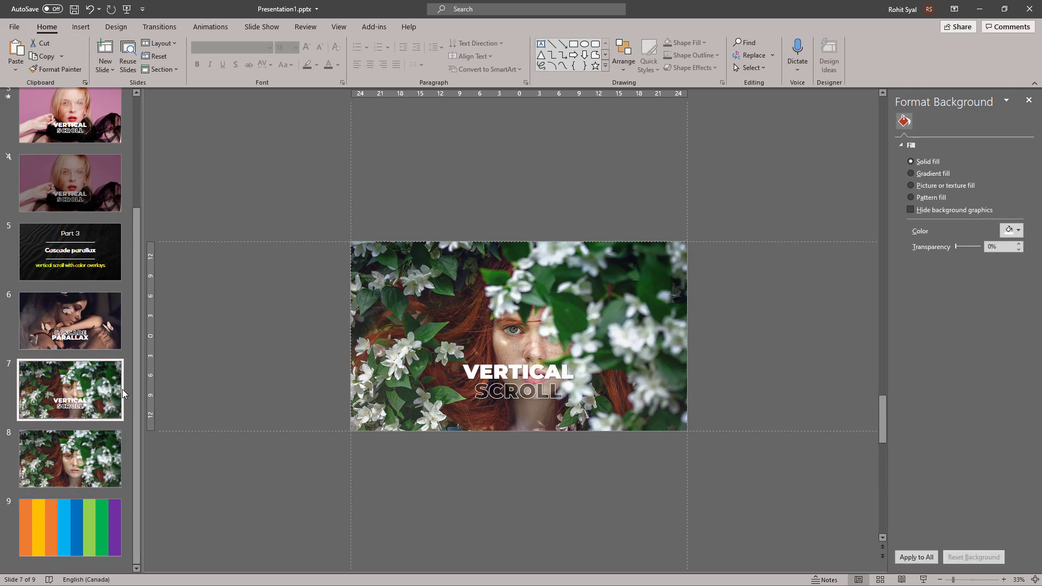
pyautogui.moveTo(279, 304); pyautogui.dragTo(594, 430)
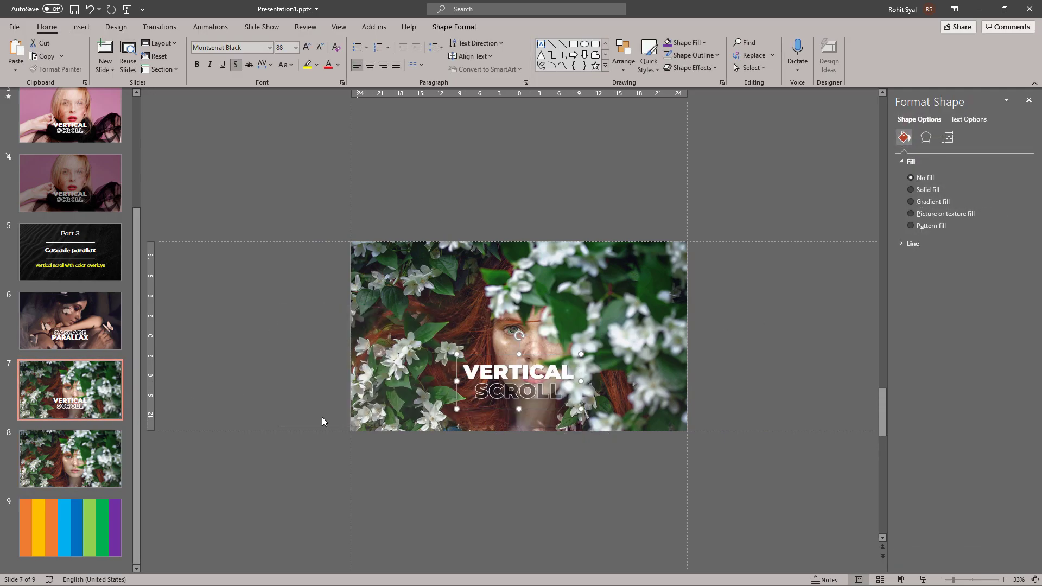
pyautogui.hotkey('ctrl', 'c')
pyautogui.click(76, 464)
pyautogui.hotkey('ctrl', 'v')
pyautogui.click(259, 500)
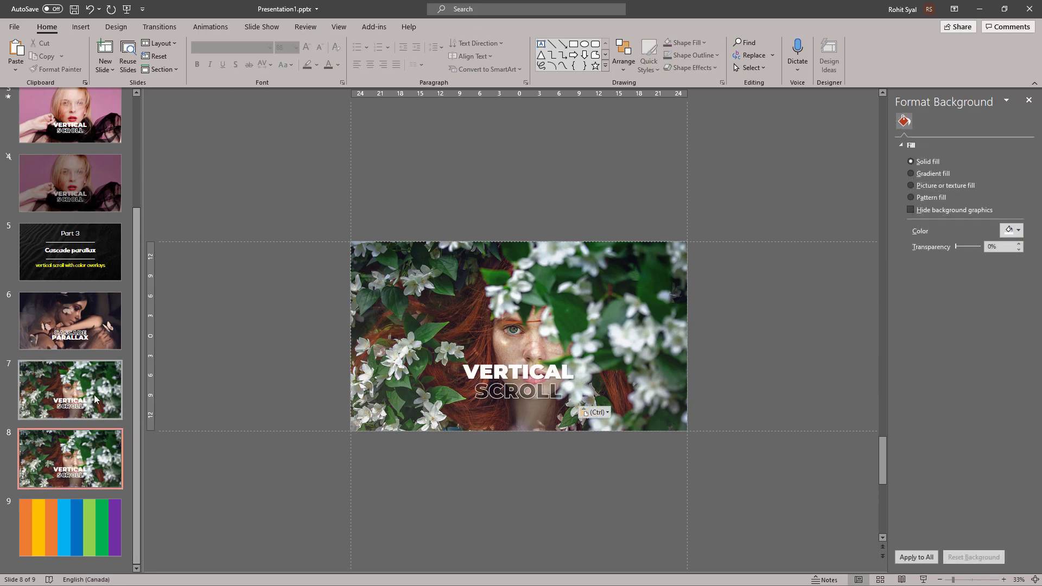
# Hide slide 7, which holds the unsliced flower photo
pyautogui.click(73, 390)
pyautogui.rightClick(72, 389)
pyautogui.click(118, 353)
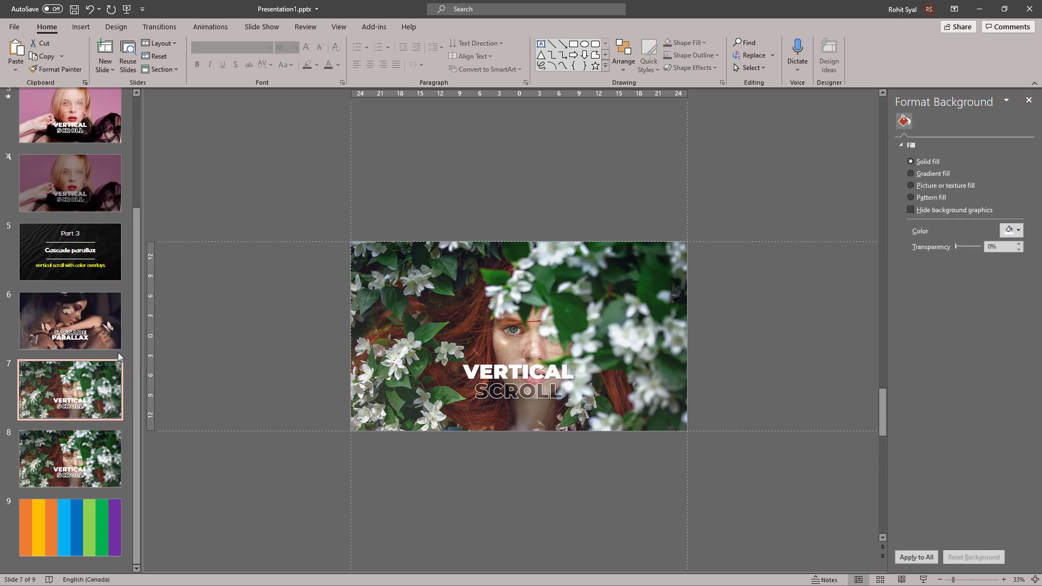
pyautogui.click(96, 455)
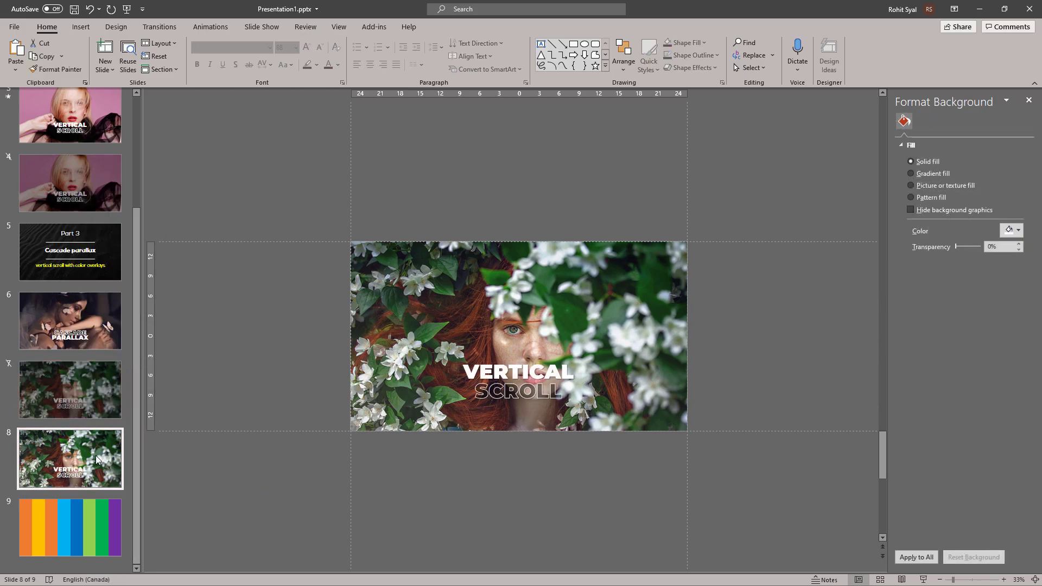
pyautogui.click(95, 335)
pyautogui.click(91, 518)
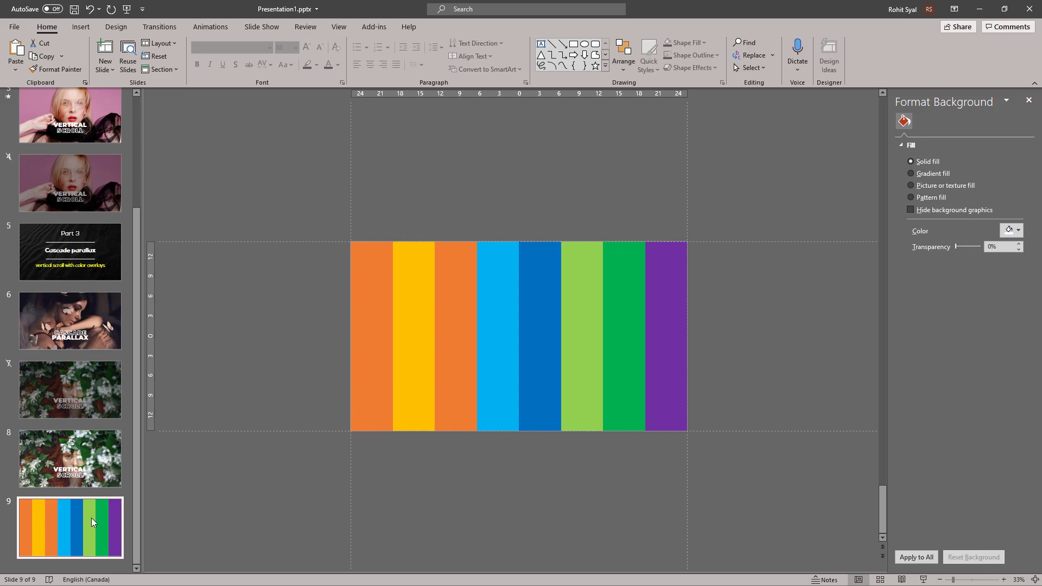
# Copy all eight photo strips and the VERTICAL SCROLL title from slide 8 onto slide 6, placing them directly above the slide area
pyautogui.click(87, 450)
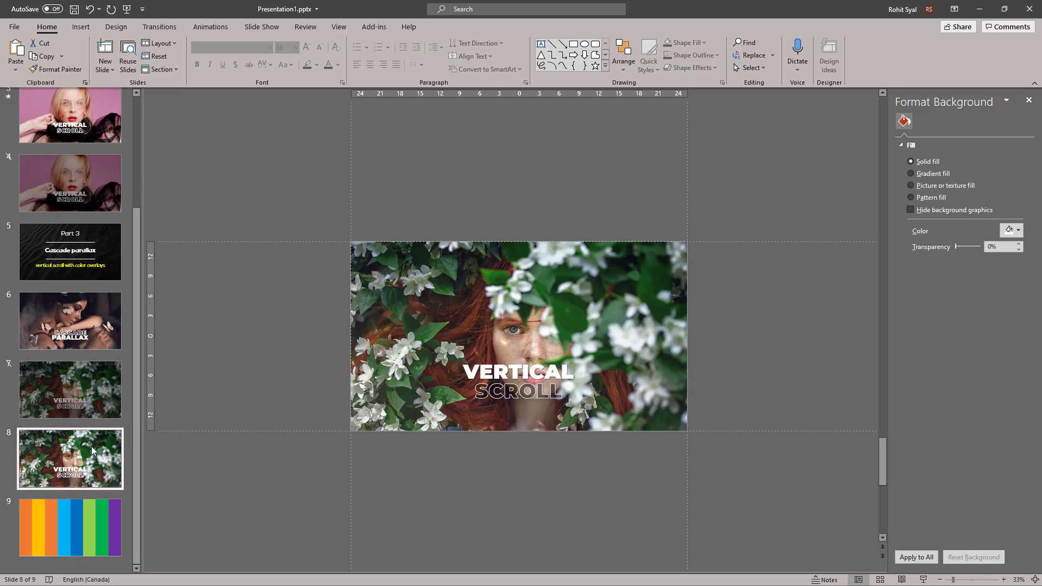
pyautogui.moveTo(284, 193); pyautogui.dragTo(783, 498)
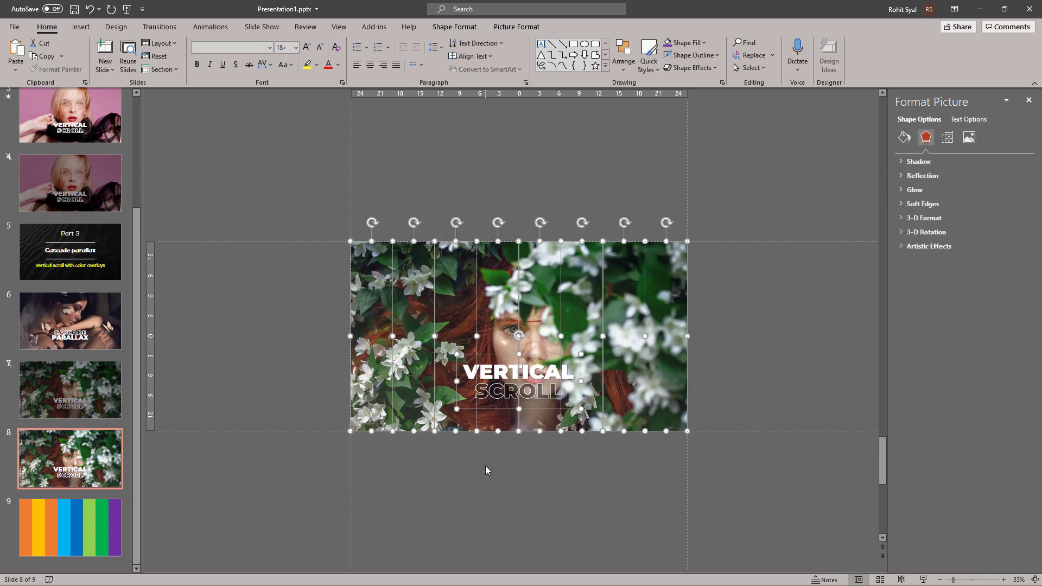
pyautogui.click(97, 316)
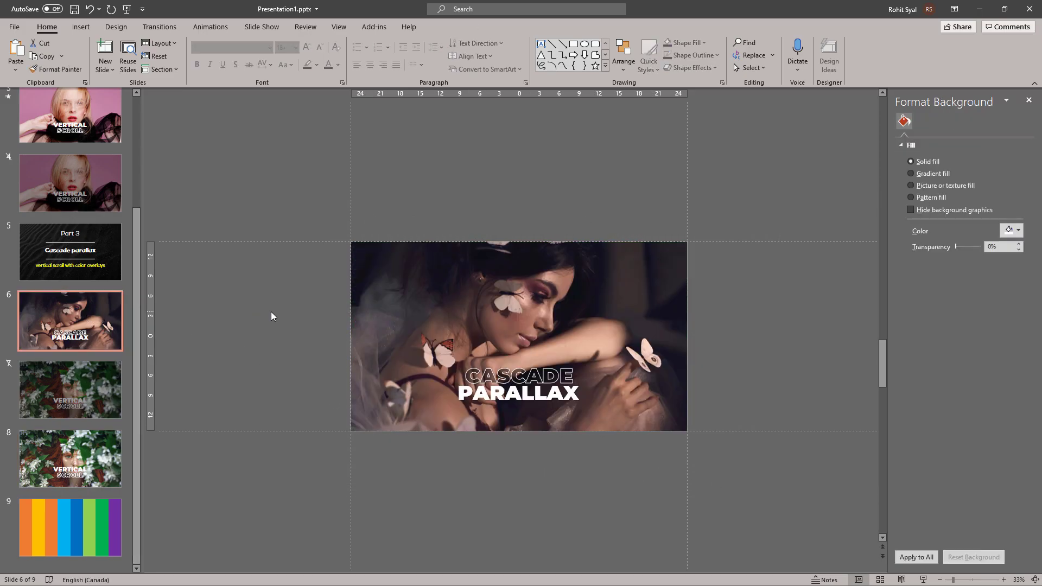
pyautogui.hotkey('ctrl', 'v')
pyautogui.moveTo(374, 418); pyautogui.dragTo(382, 230)
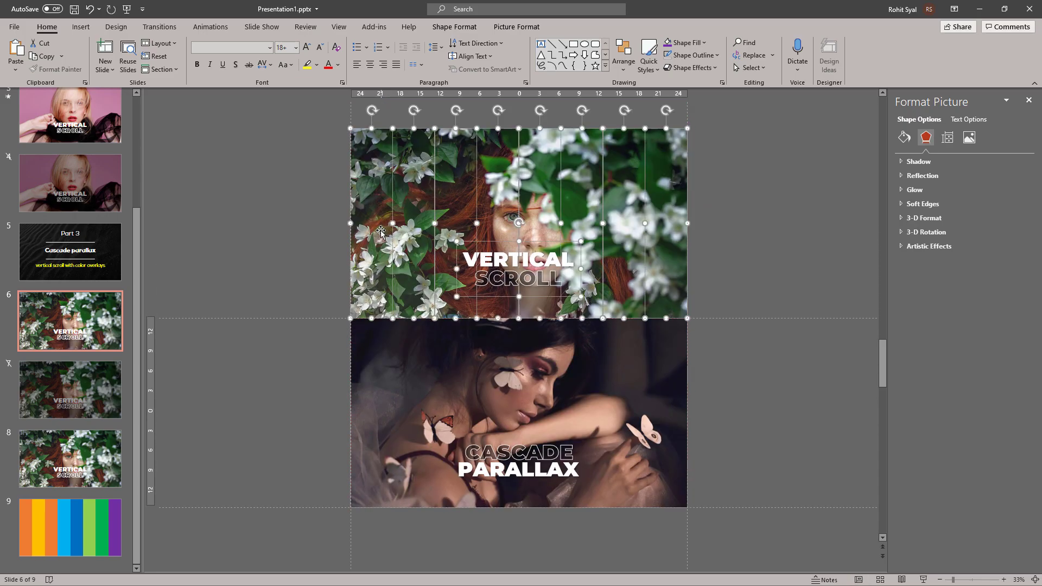
# Raise only the second photo strip above the slide by about a quarter of its height to start the cascade
pyautogui.click(285, 253)
pyautogui.click(421, 228)
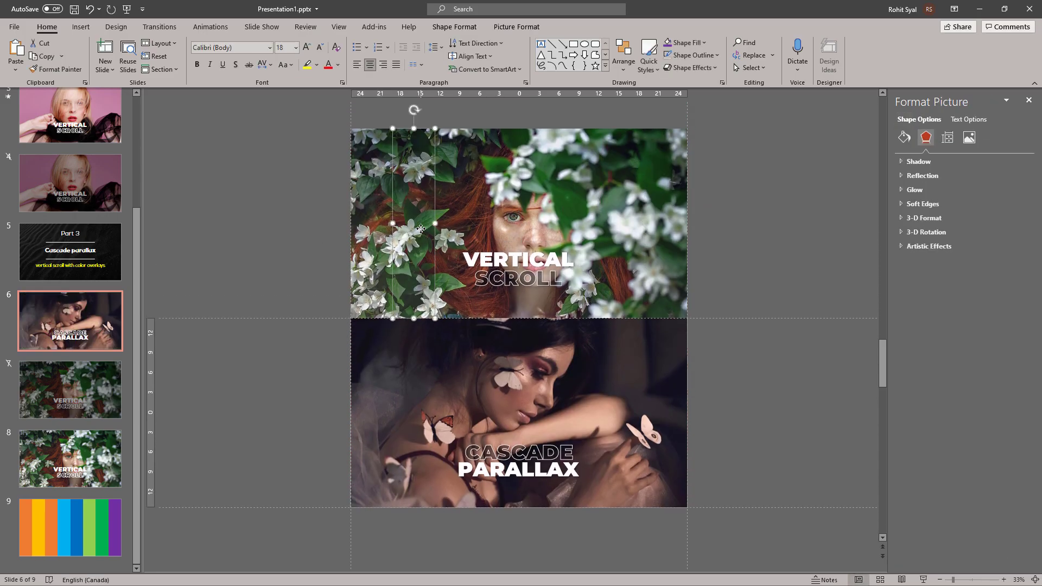
pyautogui.press('Up')
pyautogui.press('Up')
pyautogui.press('Up')
pyautogui.press('Up')
pyautogui.press('Up')
pyautogui.press('Up')
pyautogui.press('Up')
pyautogui.press('Up')
pyautogui.press('Up')
pyautogui.press('Up')
pyautogui.press('Up')
pyautogui.press('Up')
pyautogui.press('Up')
pyautogui.press('Up')
pyautogui.press('Up')
pyautogui.press('Up')
pyautogui.press('Up')
pyautogui.press('Up')
pyautogui.press('Up')
pyautogui.press('Up')
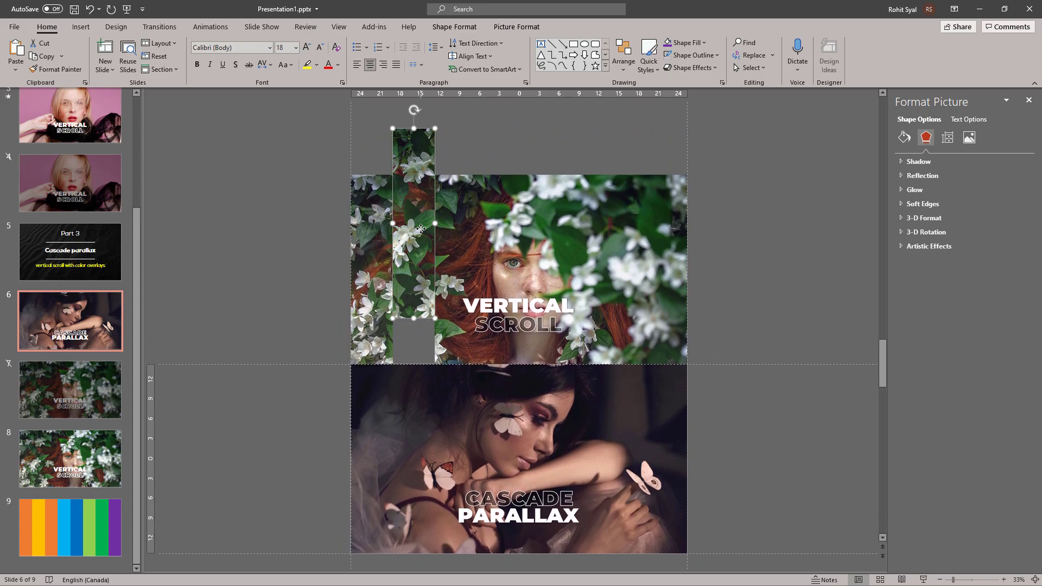
# Raise the third photo strip so that it sits one stair step higher than the second strip
pyautogui.click(458, 222)
pyautogui.press('Up')
pyautogui.press('Up')
pyautogui.press('Up')
pyautogui.press('Up')
pyautogui.press('Up')
pyautogui.press('Up')
pyautogui.press('Up')
pyautogui.press('Up')
pyautogui.press('Up')
pyautogui.press('Up')
pyautogui.press('Up')
pyautogui.press('Up')
pyautogui.press('Up')
pyautogui.press('Up')
pyautogui.press('Up')
pyautogui.press('Up')
pyautogui.press('Up')
pyautogui.press('Up')
pyautogui.press('Up')
pyautogui.press('Up')
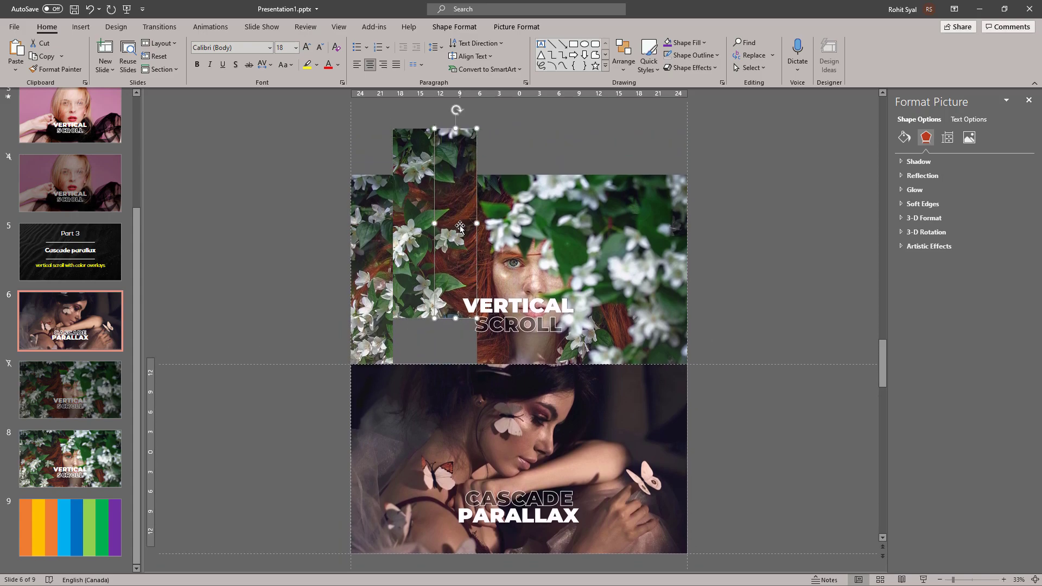
pyautogui.press('Up')
pyautogui.press('Up')
pyautogui.press('Up')
pyautogui.press('Up')
pyautogui.press('Up')
# Raise the fourth photo strip so that its lower edge is one stair step above the third strip's
pyautogui.click(507, 295)
pyautogui.press('Up')
pyautogui.press('Up')
pyautogui.press('Up')
pyautogui.press('Up')
pyautogui.press('Up')
pyautogui.press('Up')
pyautogui.press('Up')
pyautogui.press('Up')
pyautogui.press('Up')
pyautogui.press('Up')
pyautogui.press('Up')
pyautogui.press('Up')
pyautogui.press('Up')
pyautogui.press('Up')
pyautogui.press('Up')
pyautogui.press('Up')
pyautogui.press('Up')
pyautogui.press('Up')
pyautogui.press('Up')
pyautogui.press('Up')
# Raise the fifth photo strip one stair step above the fourth to continue the cascade
pyautogui.click(542, 286)
pyautogui.press('Up')
pyautogui.press('Up')
pyautogui.press('Up')
pyautogui.press('Up')
pyautogui.press('Up')
pyautogui.press('Up')
pyautogui.press('Up')
pyautogui.press('Up')
pyautogui.press('Up')
pyautogui.press('Up')
pyautogui.press('Up')
pyautogui.press('Up')
pyautogui.press('Up')
pyautogui.press('Up')
pyautogui.press('Up')
pyautogui.press('Up')
pyautogui.press('Up')
pyautogui.press('Up')
pyautogui.press('Up')
pyautogui.press('Up')
# Raise the sixth photo strip one stair step above the fifth, keeping the stagger even
pyautogui.click(584, 282)
pyautogui.press('Up')
pyautogui.press('Up')
pyautogui.press('Up')
pyautogui.press('Up')
pyautogui.press('Up')
pyautogui.press('Up')
pyautogui.press('Up')
pyautogui.press('Up')
pyautogui.press('Up')
pyautogui.press('Up')
pyautogui.press('Up')
pyautogui.press('Up')
pyautogui.press('Up')
pyautogui.press('Up')
pyautogui.press('Up')
pyautogui.press('Up')
pyautogui.press('Up')
pyautogui.press('Up')
pyautogui.press('Up')
pyautogui.press('Up')
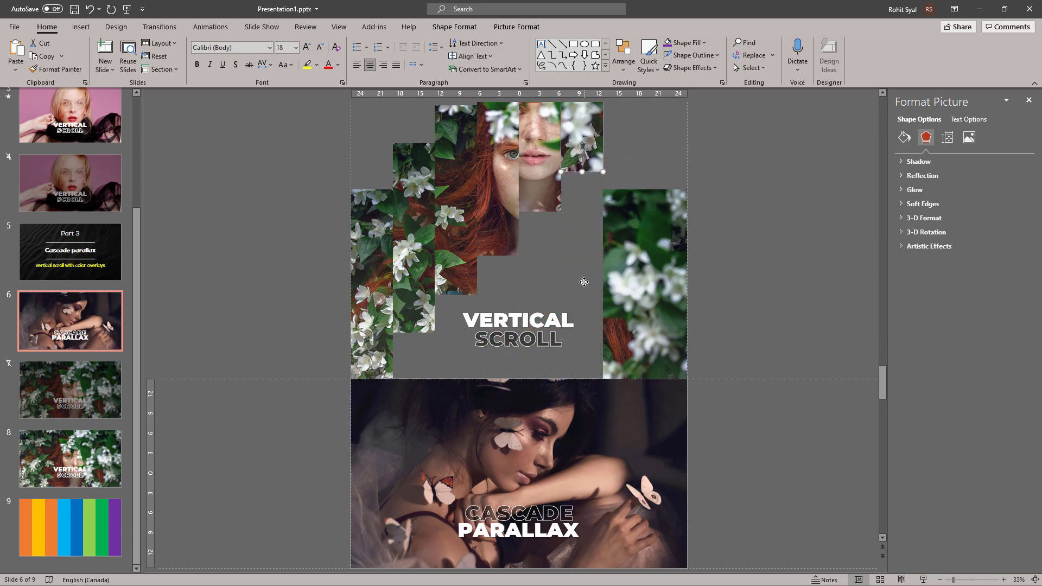
# Raise the seventh photo strip one stair step above the sixth strip
pyautogui.click(624, 271)
pyautogui.press('Up')
pyautogui.press('Up')
pyautogui.press('Up')
pyautogui.press('Up')
pyautogui.press('Up')
pyautogui.press('Up')
pyautogui.press('Up')
pyautogui.press('Up')
pyautogui.press('Up')
pyautogui.press('Up')
pyautogui.press('Up')
pyautogui.press('Up')
pyautogui.press('Up')
pyautogui.press('Up')
pyautogui.press('Up')
pyautogui.press('Up')
pyautogui.press('Up')
pyautogui.press('Up')
pyautogui.press('Up')
pyautogui.press('Up')
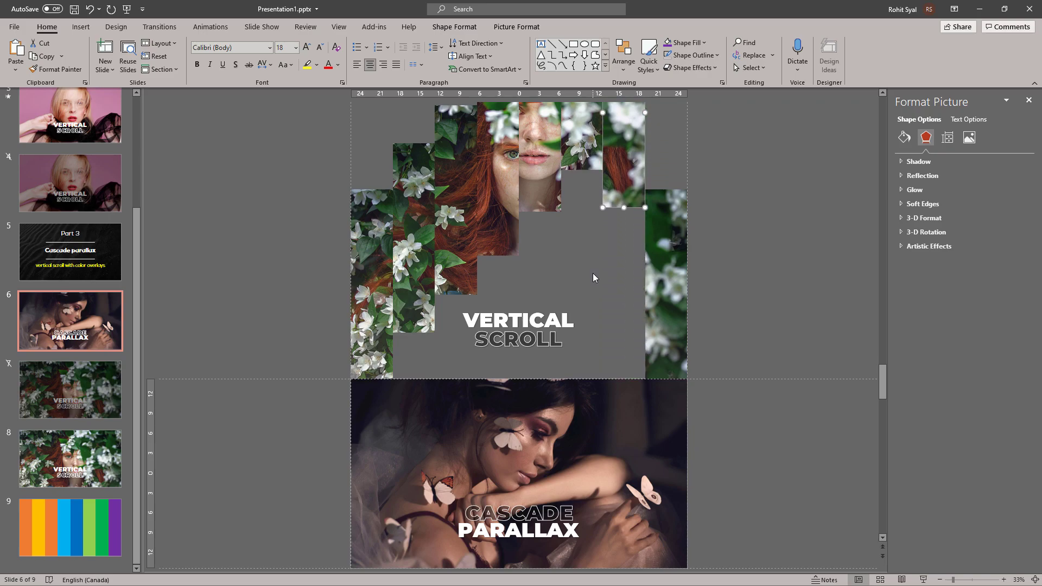
pyautogui.press('Up')
pyautogui.press('Up')
pyautogui.press('Up')
pyautogui.press('Up')
pyautogui.press('Up')
pyautogui.press('Up')
pyautogui.press('Up')
pyautogui.press('Up')
pyautogui.press('Up')
pyautogui.press('Up')
pyautogui.press('Up')
pyautogui.press('Up')
pyautogui.press('Up')
# Raise the eighth photo strip one stair step above the seventh to complete the cascade above slide 6
pyautogui.press('Tab')
pyautogui.press('Up')
pyautogui.press('Up')
pyautogui.press('Up')
pyautogui.press('Up')
pyautogui.press('Up')
pyautogui.press('Up')
pyautogui.press('Up')
pyautogui.press('Up')
pyautogui.press('Up')
pyautogui.press('Up')
pyautogui.press('Up')
pyautogui.press('Up')
pyautogui.press('Up')
pyautogui.press('Up')
pyautogui.press('Up')
pyautogui.press('Up')
pyautogui.press('Up')
pyautogui.press('Up')
pyautogui.press('Up')
pyautogui.press('Up')
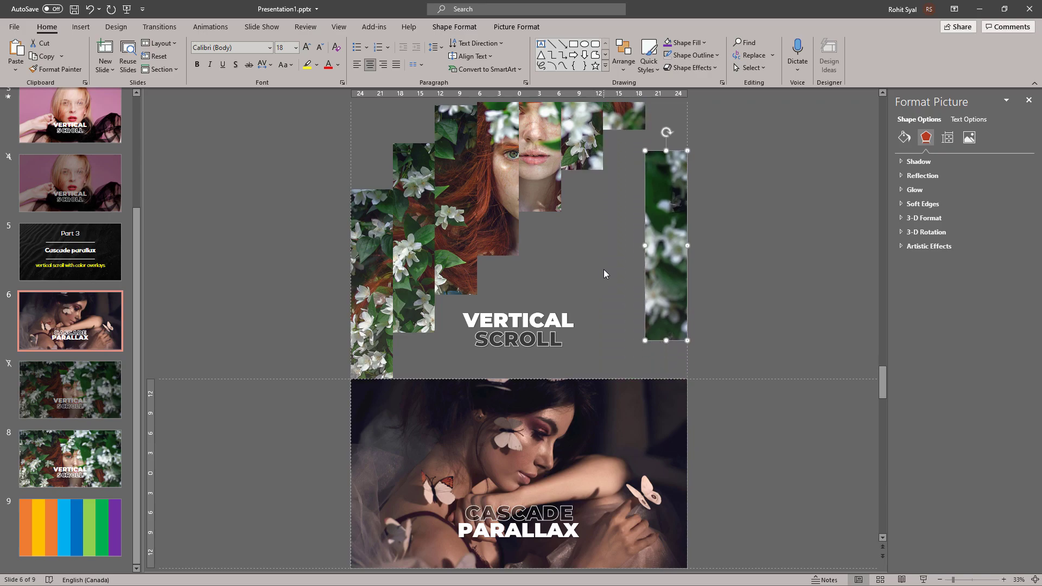
pyautogui.press('Up')
pyautogui.press('Up')
pyautogui.press('Up')
pyautogui.press('Up')
pyautogui.press('Up')
pyautogui.press('Up')
pyautogui.press('Up')
pyautogui.press('Up')
pyautogui.press('Up')
pyautogui.press('Up')
pyautogui.press('Up')
pyautogui.press('Up')
pyautogui.press('Up')
pyautogui.press('Up')
pyautogui.press('Up')
pyautogui.press('Up')
pyautogui.press('Up')
pyautogui.press('Up')
pyautogui.press('Up')
pyautogui.press('Up')
pyautogui.scroll(-1, 616, 268)
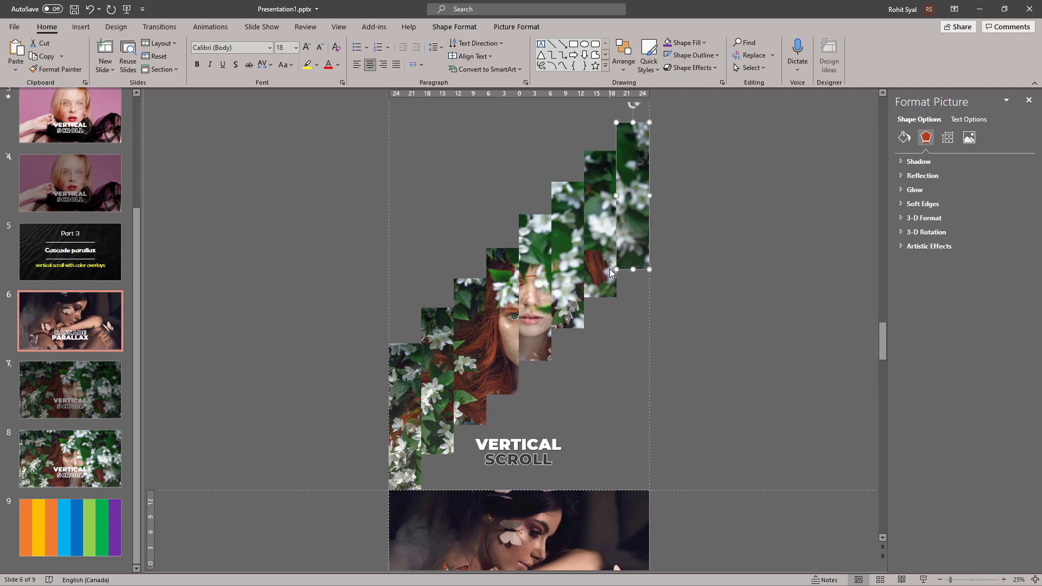
pyautogui.press('Up')
pyautogui.press('Up')
pyautogui.press('Up')
pyautogui.press('Up')
pyautogui.press('Up')
pyautogui.press('Up')
# Set the picture fill transparency of all eight staggered photo strips to 70%
pyautogui.keyDown('shift'); pyautogui.click(591, 277); pyautogui.keyUp('shift')
pyautogui.keyDown('shift'); pyautogui.click(567, 299); pyautogui.keyUp('shift')
pyautogui.keyDown('shift'); pyautogui.click(529, 322); pyautogui.keyUp('shift')
pyautogui.keyDown('shift'); pyautogui.click(502, 342); pyautogui.keyUp('shift')
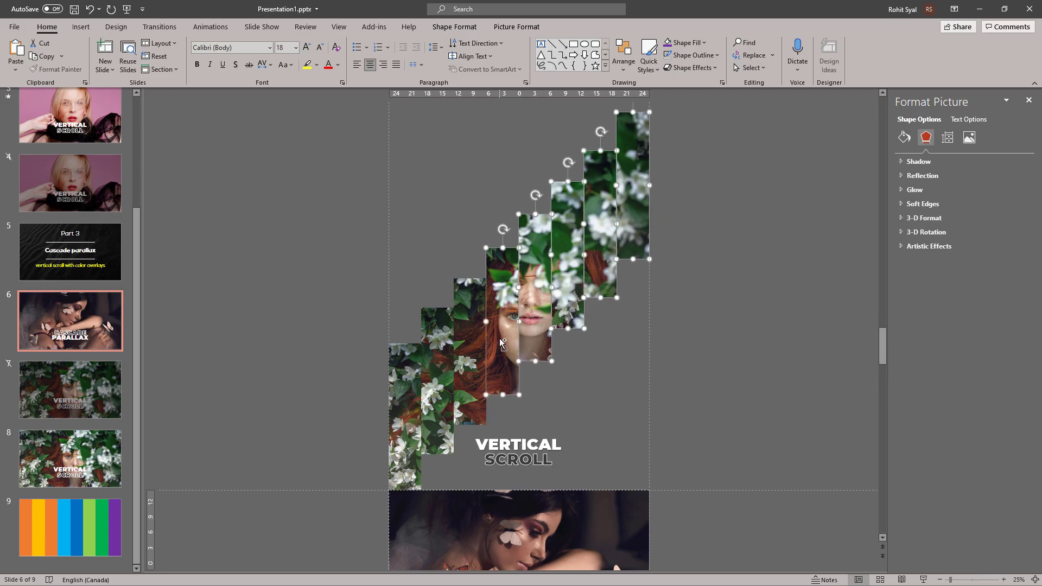
pyautogui.keyDown('shift'); pyautogui.click(477, 363); pyautogui.keyUp('shift')
pyautogui.keyDown('shift'); pyautogui.click(427, 401); pyautogui.keyUp('shift')
pyautogui.keyDown('shift'); pyautogui.click(399, 417); pyautogui.keyUp('shift')
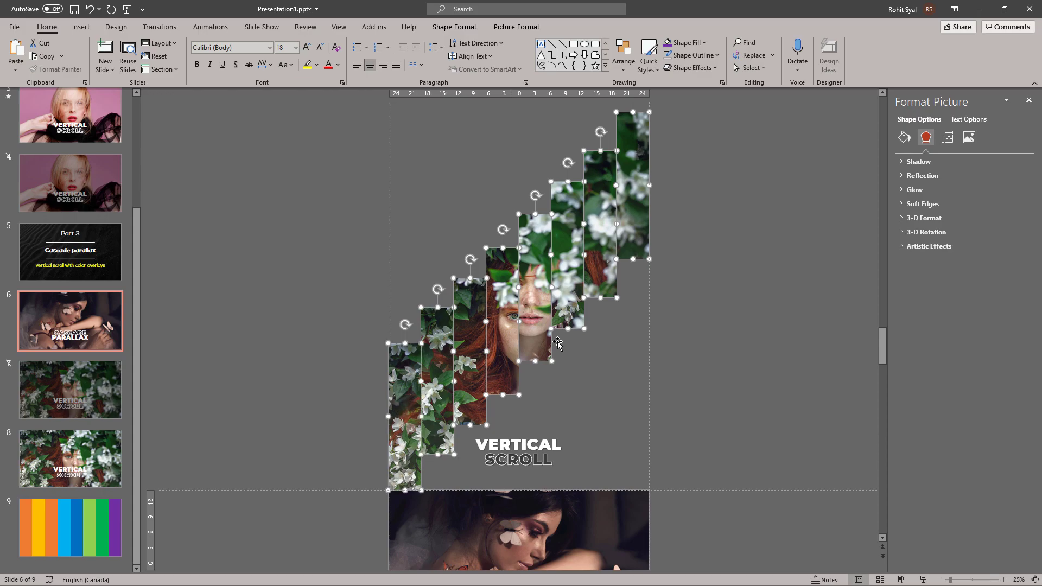
pyautogui.click(904, 139)
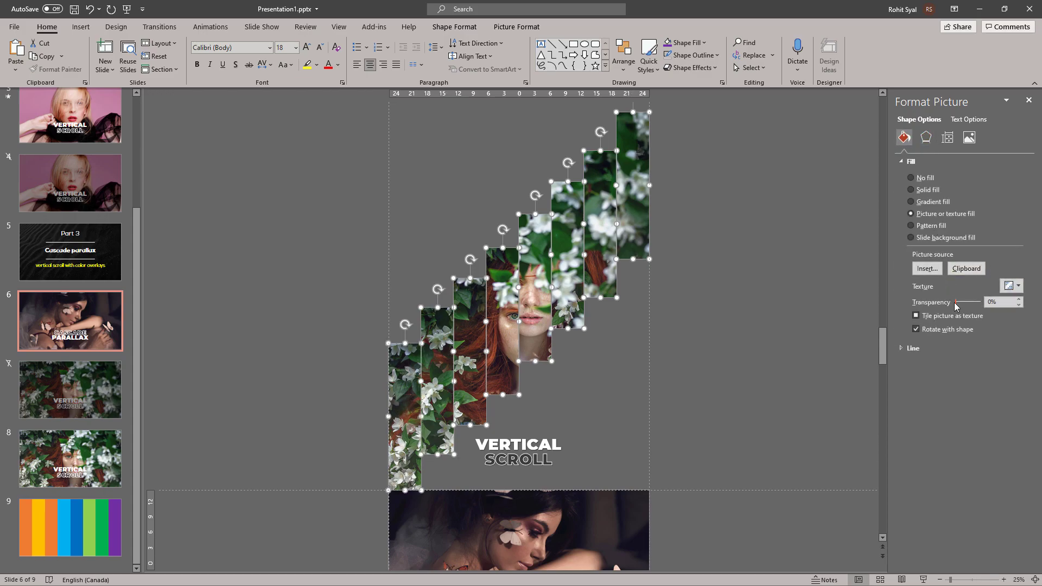
pyautogui.moveTo(961, 307); pyautogui.dragTo(969, 307)
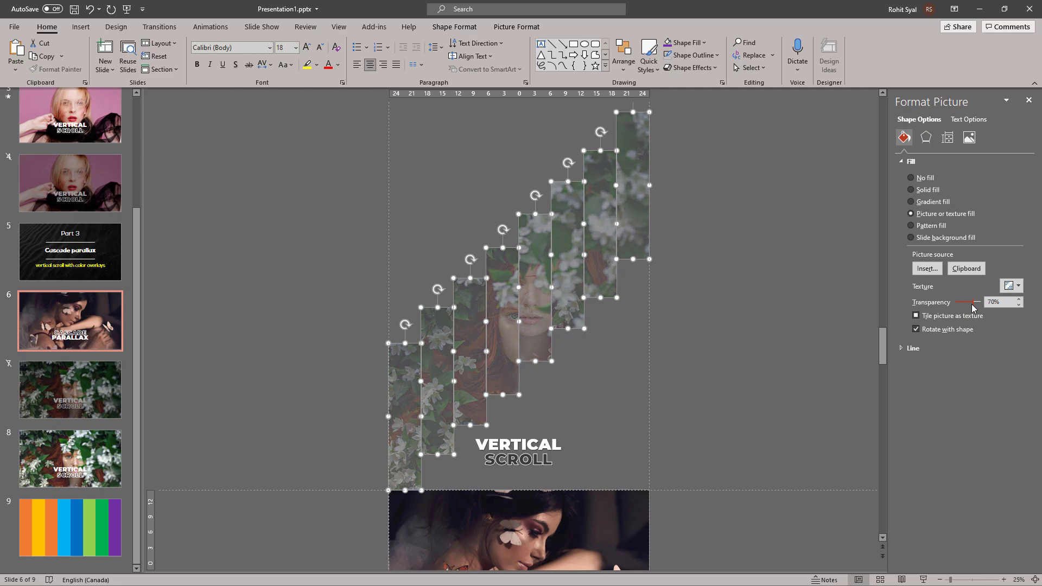
pyautogui.click(754, 364)
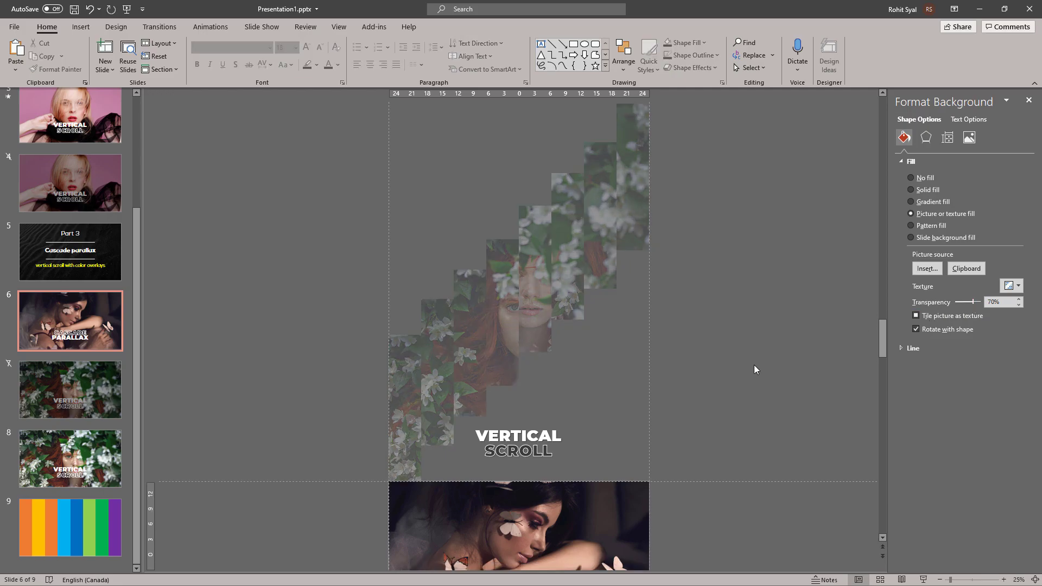
# Move the VERTICAL SCROLL title above slide 6 up onto the middle of the faded strip cascade
pyautogui.click(478, 451)
pyautogui.press('Up')
pyautogui.press('Up')
pyautogui.press('Up')
pyautogui.press('Up')
pyautogui.press('Up')
pyautogui.press('Up')
pyautogui.press('Up')
pyautogui.press('Up')
pyautogui.press('Up')
pyautogui.press('Up')
pyautogui.press('Up')
pyautogui.press('Up')
pyautogui.press('Up')
pyautogui.press('Up')
pyautogui.press('Up')
pyautogui.press('Up')
pyautogui.press('Up')
pyautogui.press('Up')
pyautogui.press('Up')
pyautogui.press('Up')
pyautogui.press('Up')
pyautogui.click(690, 396)
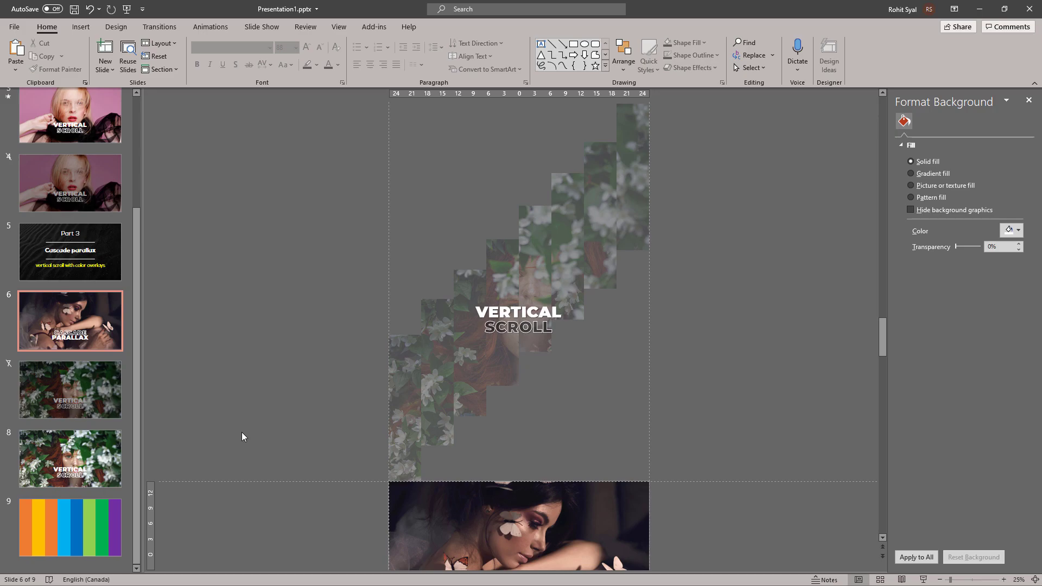
# Copy all eight colored rectangles from slide 9 and paste them onto slide 6
pyautogui.click(85, 521)
pyautogui.moveTo(320, 207); pyautogui.dragTo(721, 498)
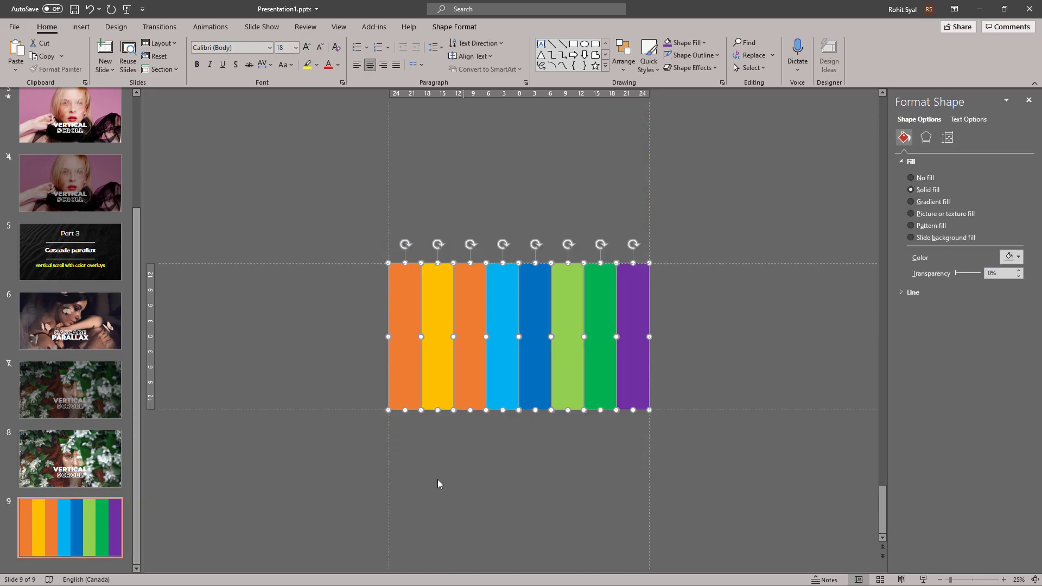
pyautogui.hotkey('ctrl', 'c')
pyautogui.click(71, 321)
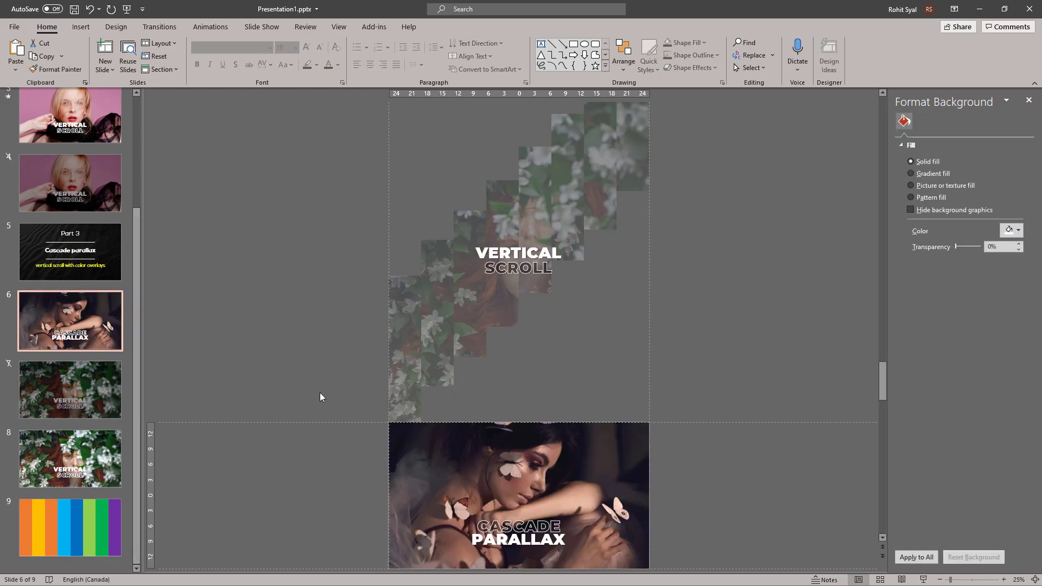
pyautogui.hotkey('ctrl', 'v')
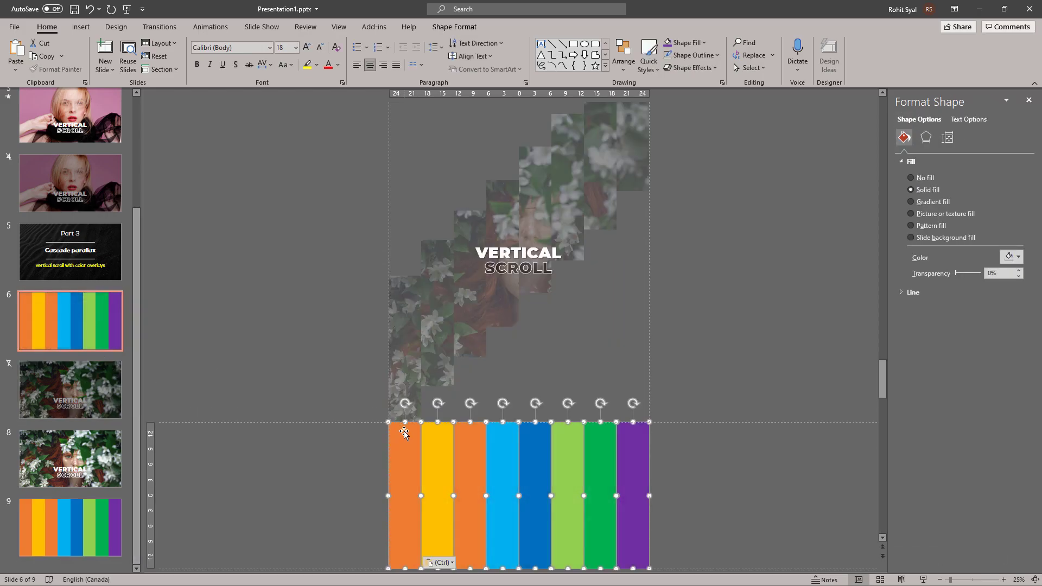
# Move the pasted colored strips directly below slide 6, flush with its lower edge, and check the slide in Slide Show
pyautogui.moveTo(404, 432); pyautogui.dragTo(404, 554)
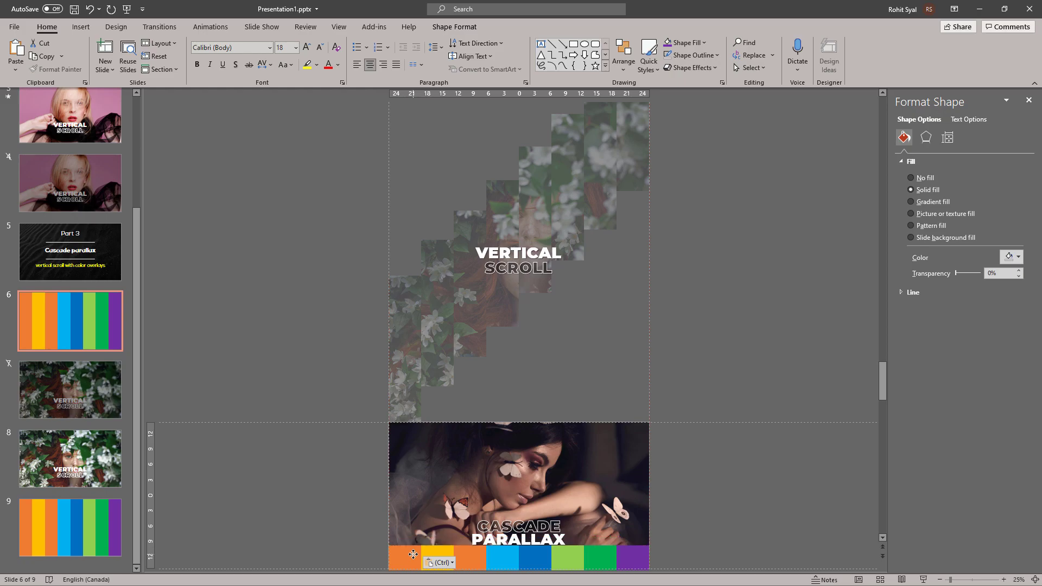
pyautogui.scroll(-1, 314, 479)
pyautogui.scroll(-2, 314, 478)
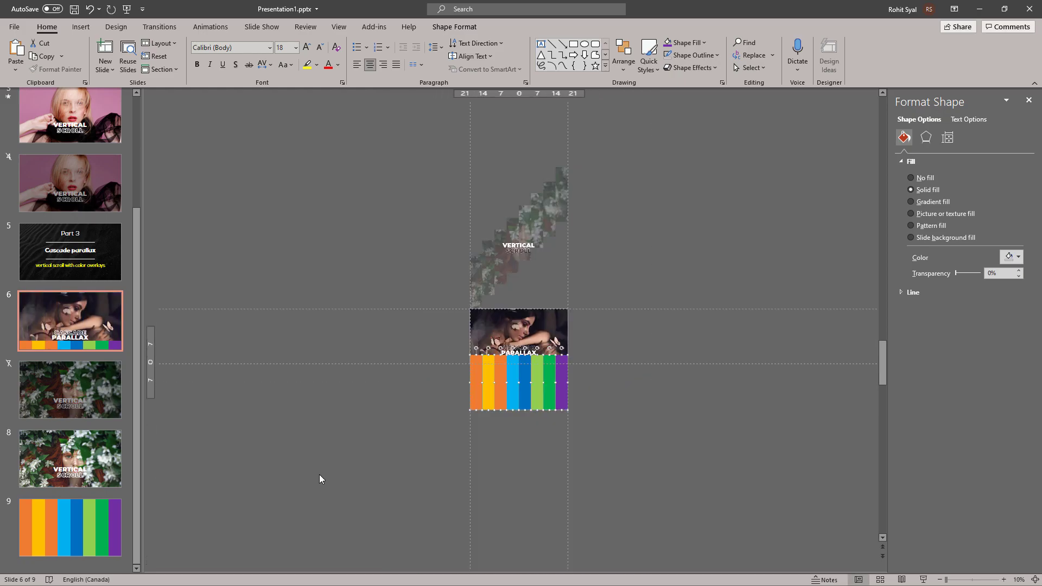
pyautogui.moveTo(476, 401); pyautogui.dragTo(477, 408)
pyautogui.click(425, 430)
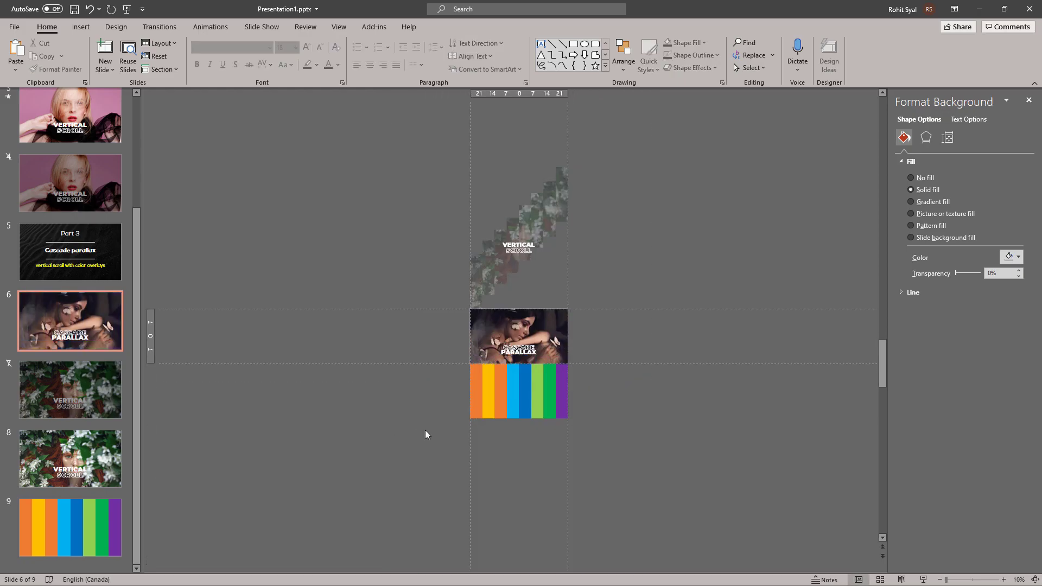
pyautogui.click(923, 579)
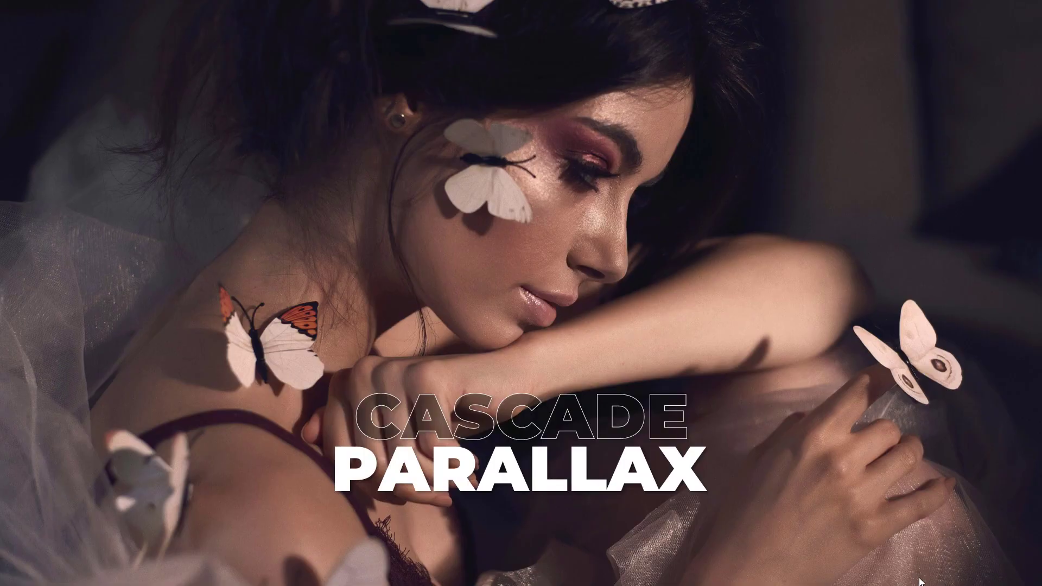
pyautogui.press('Escape')
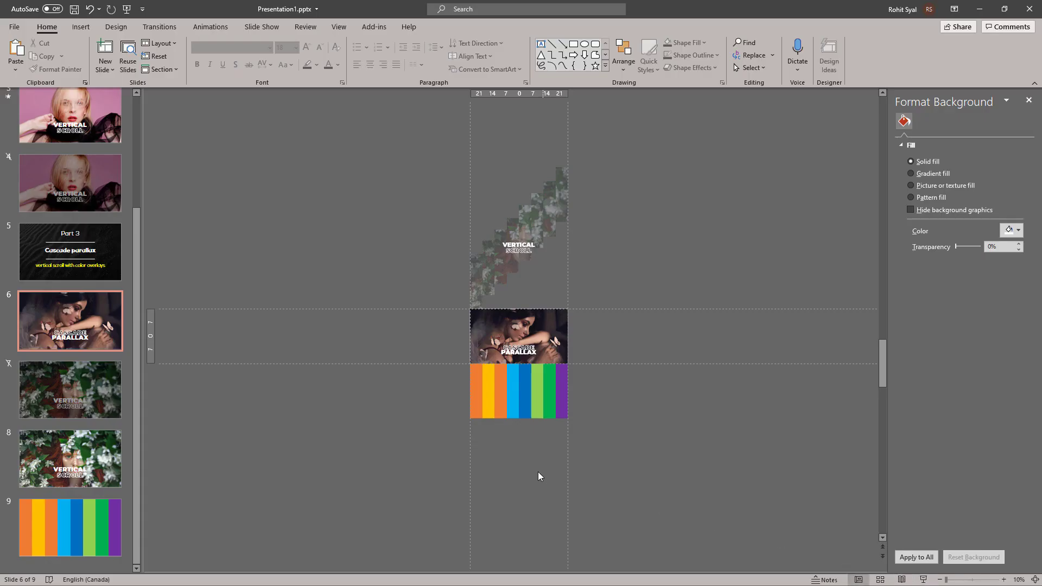
# Lower the second, yellow strip below slide 6 by one stair step relative to the first orange strip
pyautogui.click(486, 399)
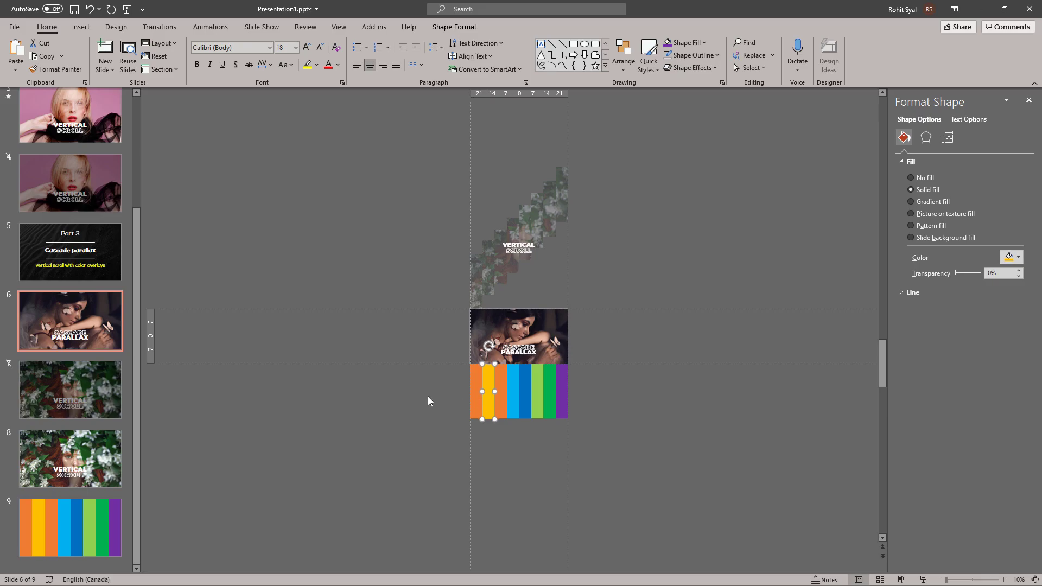
pyautogui.press('Down')
pyautogui.press('Down')
pyautogui.press('Down')
pyautogui.press('Down')
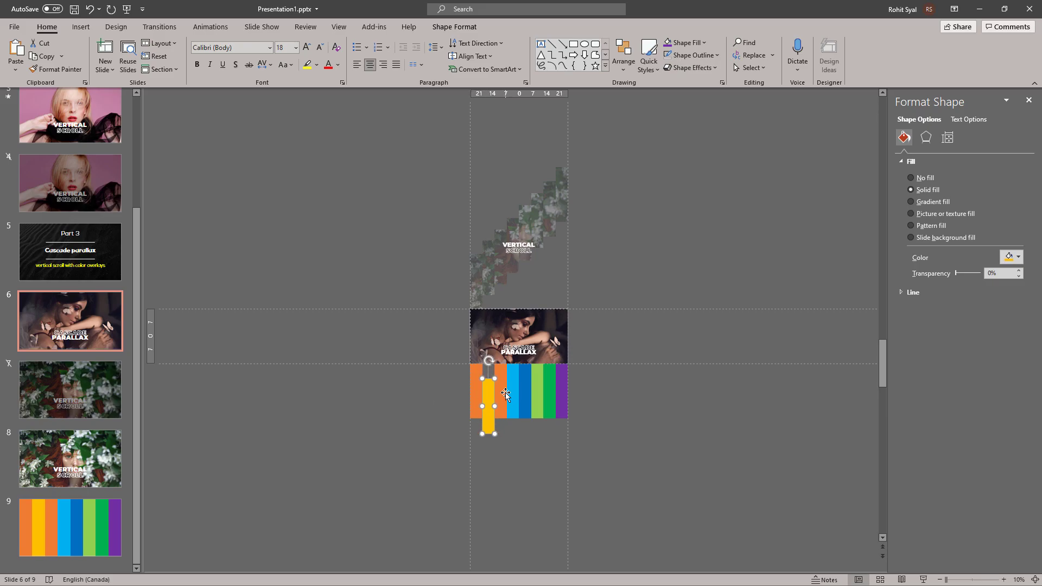
# Lower the third, orange strip below slide 6 by one stair step relative to the yellow strip
pyautogui.press('Down')
pyautogui.press('Down')
pyautogui.press('Down')
pyautogui.press('Down')
pyautogui.press('Down')
pyautogui.press('Down')
pyautogui.press('Down')
pyautogui.press('Down')
# Lower the fourth, light-blue strip below slide 6 by one stair step relative to the third, orange strip
pyautogui.click(516, 396)
pyautogui.press('Down')
pyautogui.press('Down')
pyautogui.press('Down')
pyautogui.press('Down')
pyautogui.press('Down')
pyautogui.press('Down')
pyautogui.press('Down')
pyautogui.press('Down')
pyautogui.press('Down')
pyautogui.press('Down')
# Lower the fifth, dark-blue strip below slide 6 by one stair step relative to the light-blue strip
pyautogui.click(529, 402)
pyautogui.press('Down')
pyautogui.press('Down')
pyautogui.press('Down')
pyautogui.press('Down')
pyautogui.press('Down')
pyautogui.press('Down')
pyautogui.press('Down')
pyautogui.press('Down')
pyautogui.press('Down')
pyautogui.press('Down')
pyautogui.press('Down')
pyautogui.press('Down')
pyautogui.press('Down')
pyautogui.press('Down')
pyautogui.press('Down')
# Lower the sixth, light-green strip below slide 6 by one stair step relative to the dark-blue strip
pyautogui.click(541, 401)
pyautogui.press('Down')
pyautogui.press('Down')
pyautogui.press('Down')
pyautogui.press('Down')
pyautogui.press('Down')
pyautogui.press('Down')
pyautogui.press('Down')
pyautogui.press('Down')
pyautogui.press('Down')
pyautogui.press('Down')
pyautogui.press('Down')
pyautogui.press('Down')
pyautogui.press('Down')
pyautogui.press('Down')
pyautogui.press('Down')
pyautogui.press('Down')
pyautogui.press('Down')
# Lower the seventh, dark-green strip below slide 6 by one stair step relative to the light-green strip
pyautogui.click(551, 402)
pyautogui.press('Down')
pyautogui.press('Down')
pyautogui.press('Down')
pyautogui.press('Down')
pyautogui.press('Down')
pyautogui.press('Down')
pyautogui.press('Down')
pyautogui.press('Down')
pyautogui.press('Down')
pyautogui.press('Down')
pyautogui.press('Down')
pyautogui.press('Down')
pyautogui.press('Down')
pyautogui.press('Down')
pyautogui.press('Down')
pyautogui.press('Down')
pyautogui.press('Down')
pyautogui.press('Down')
pyautogui.press('Down')
pyautogui.press('Down')
# Lower the eighth, purple strip below slide 6 by one stair step relative to the dark-green strip, completing the staircase
pyautogui.click(563, 405)
pyautogui.press('Down')
pyautogui.press('Down')
pyautogui.press('Down')
pyautogui.press('Down')
pyautogui.press('Down')
pyautogui.press('Down')
pyautogui.press('Down')
pyautogui.press('Down')
pyautogui.press('Down')
pyautogui.press('Down')
pyautogui.press('Down')
pyautogui.press('Down')
pyautogui.press('Down')
pyautogui.press('Down')
pyautogui.press('Down')
pyautogui.press('Down')
pyautogui.press('Down')
pyautogui.press('Down')
pyautogui.press('Down')
pyautogui.press('Down')
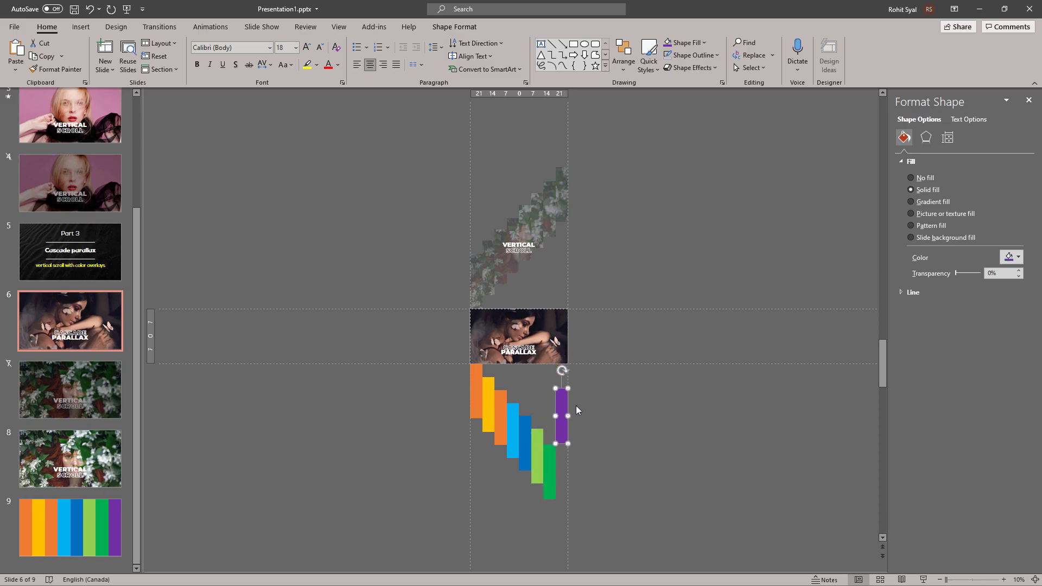
pyautogui.click(607, 437)
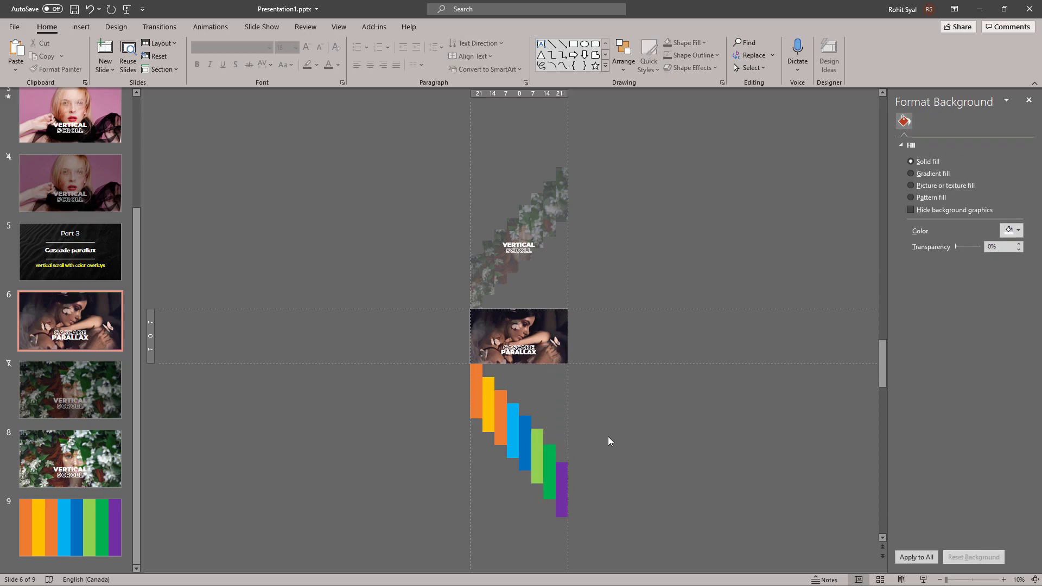
# Set the fill transparency of all eight colored strips below slide 6 to about 34%
pyautogui.moveTo(427, 354); pyautogui.dragTo(608, 531)
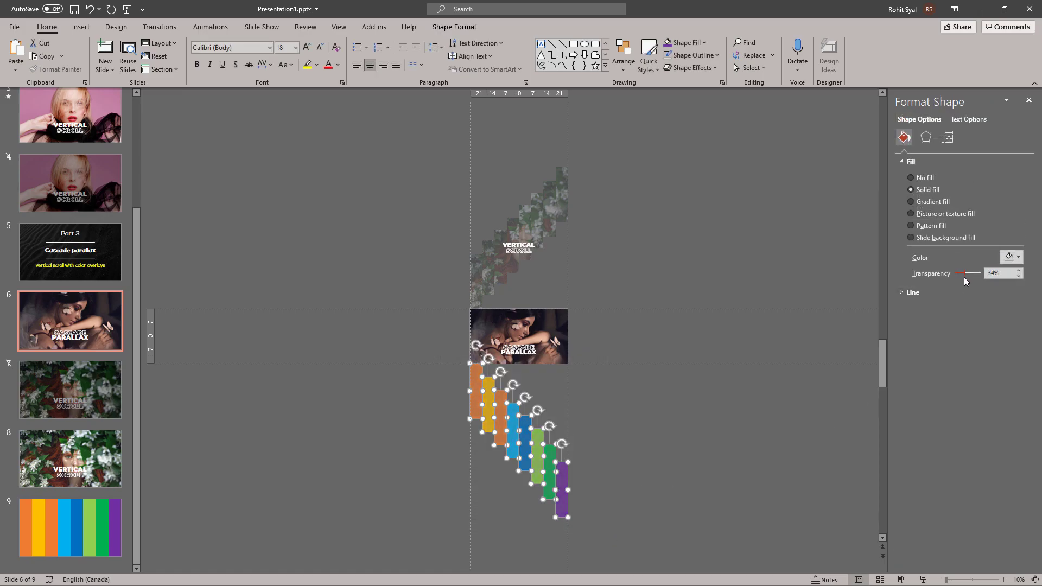
pyautogui.click(686, 445)
# Bring the faded picture strips and the VERTICAL SCROLL title above slide 6 to the front
pyautogui.moveTo(392, 139); pyautogui.dragTo(623, 327)
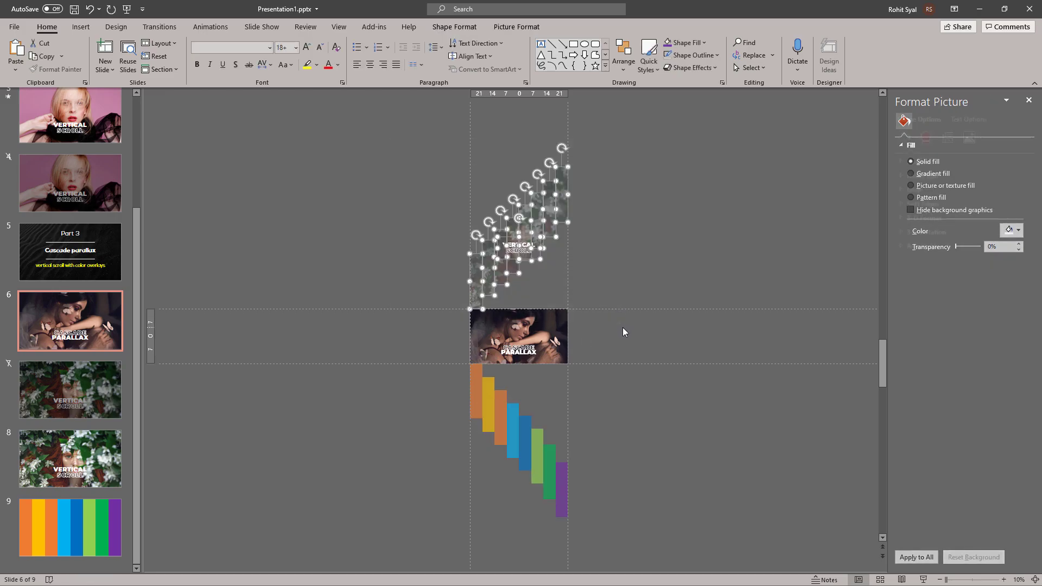
pyautogui.rightClick(476, 277)
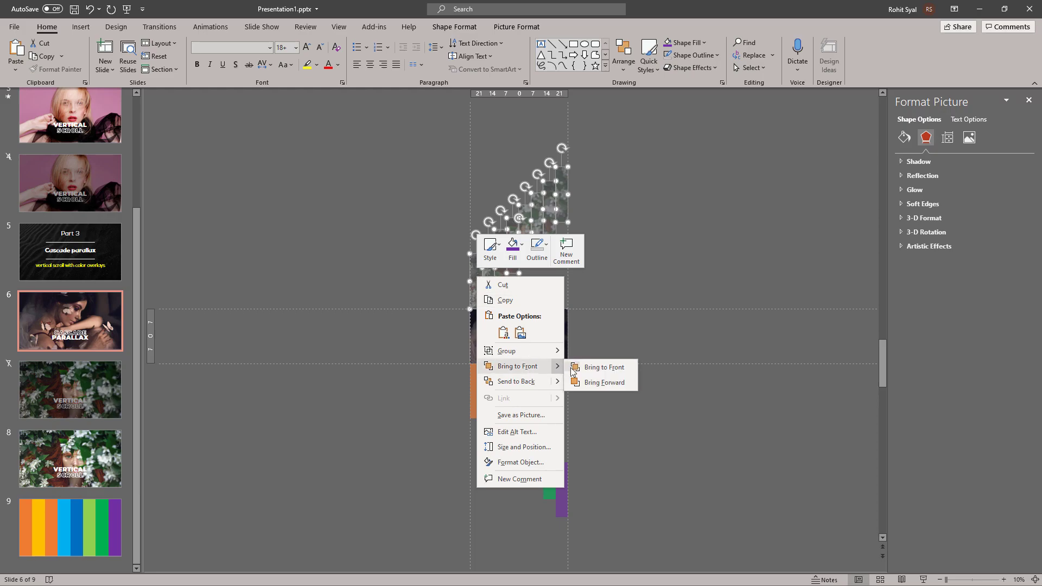
pyautogui.click(586, 369)
pyautogui.click(627, 335)
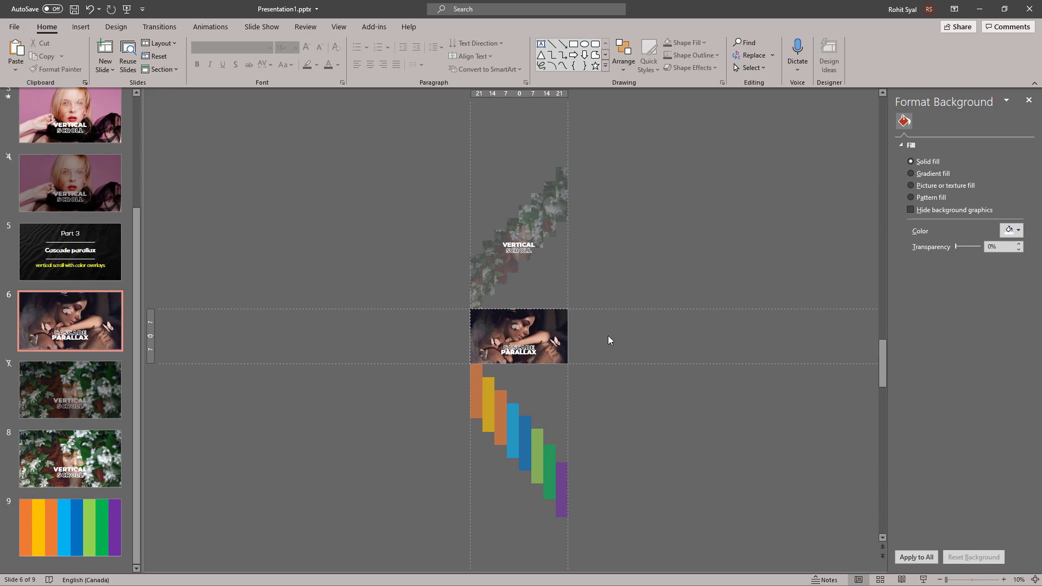
# Copy all eight colored rectangles from slide 9 and paste them onto slide 8, aligned to cover the whole slide
pyautogui.click(86, 453)
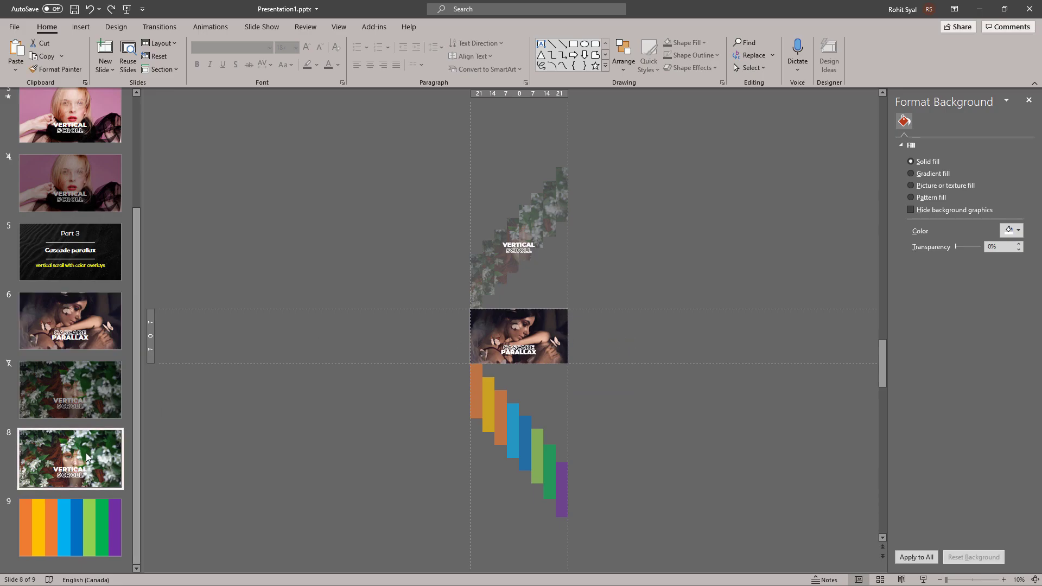
pyautogui.click(76, 516)
pyautogui.moveTo(347, 263); pyautogui.dragTo(640, 422)
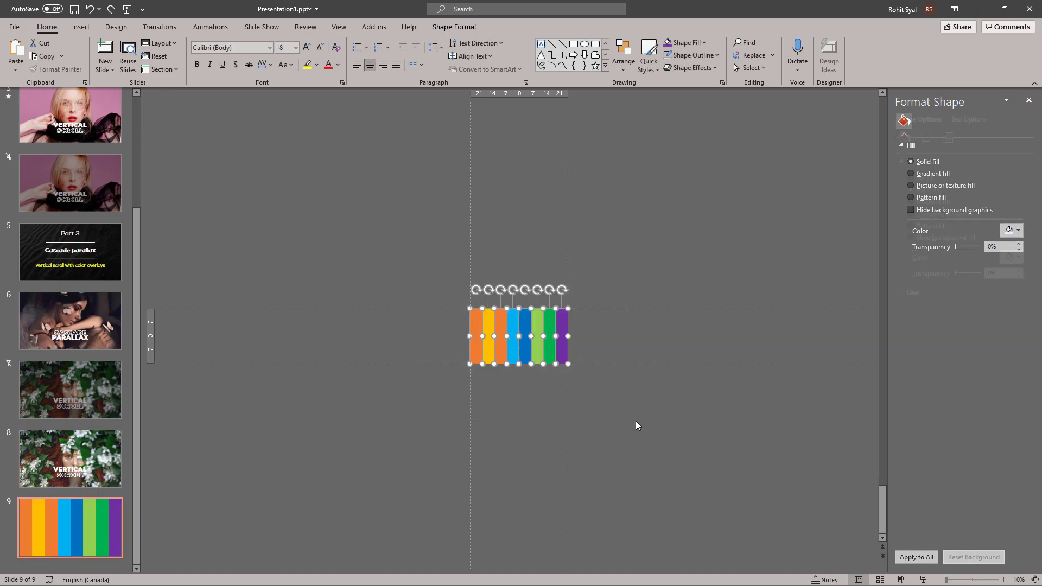
pyautogui.click(119, 462)
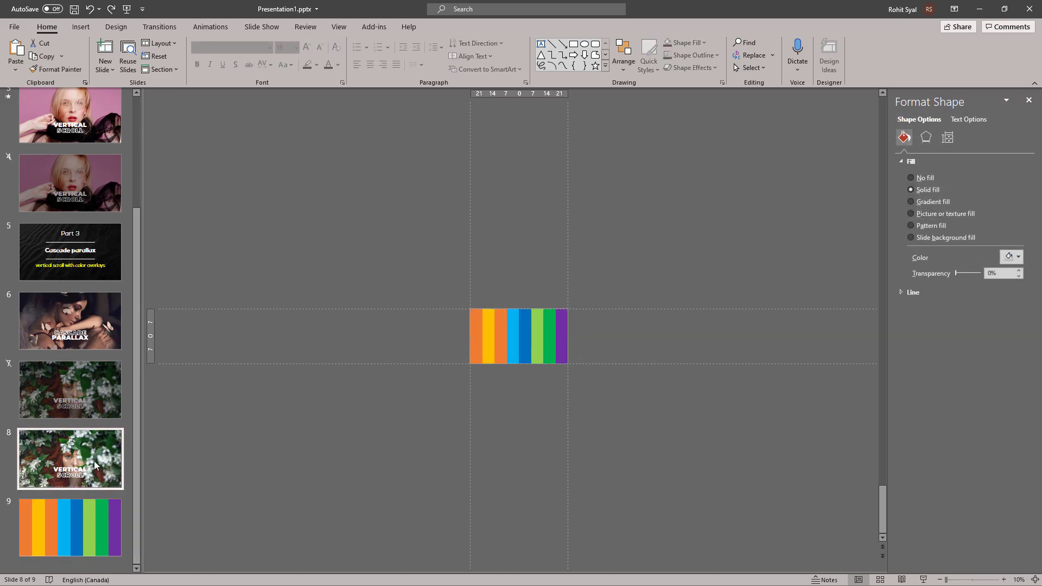
pyautogui.hotkey('ctrl', 'v')
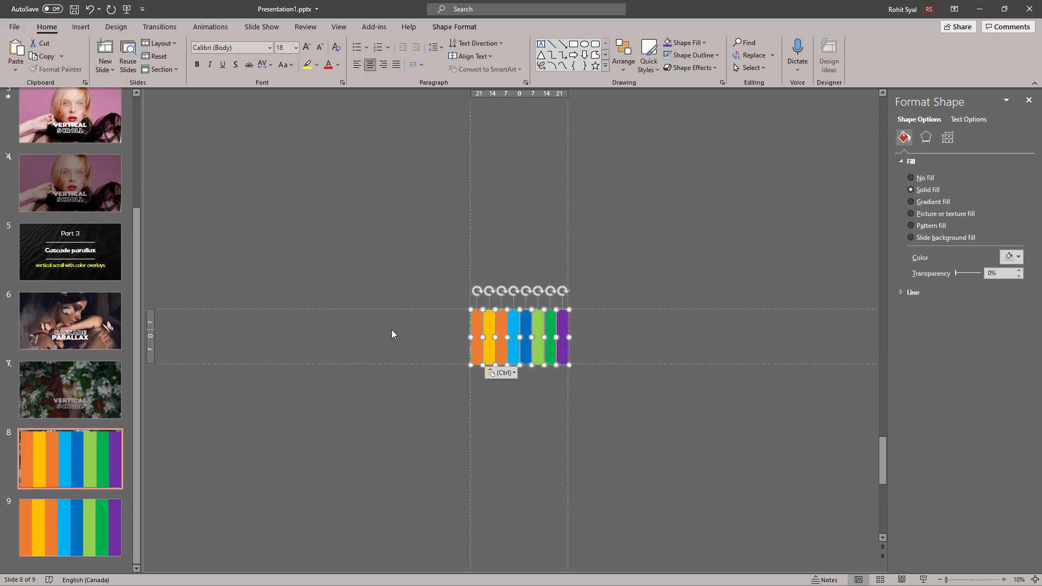
pyautogui.scroll(3, 431, 343)
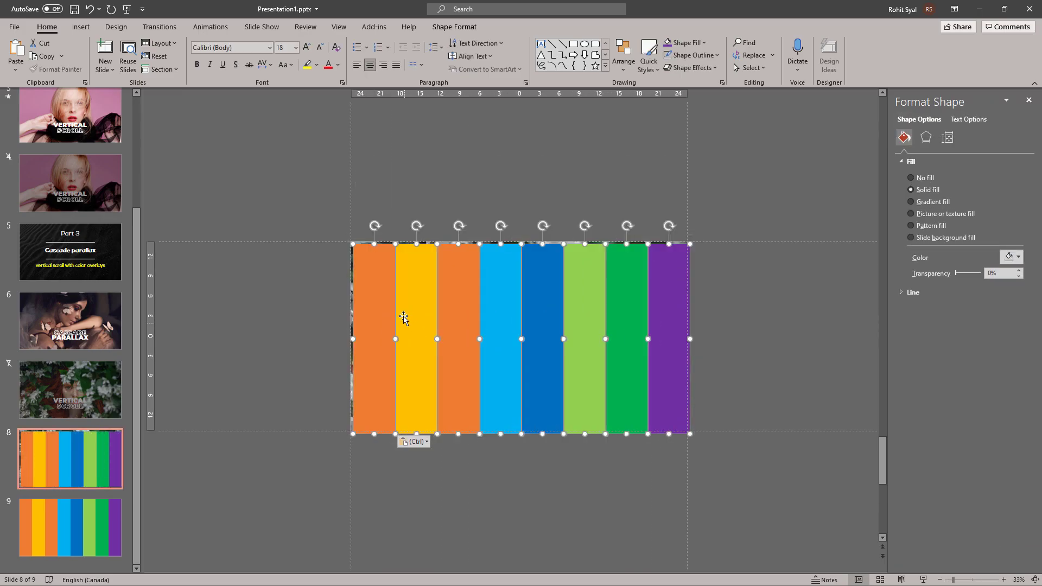
# Send the eight colored rectangles on slide 8 to the back, behind the flower picture strips
pyautogui.rightClick(372, 277)
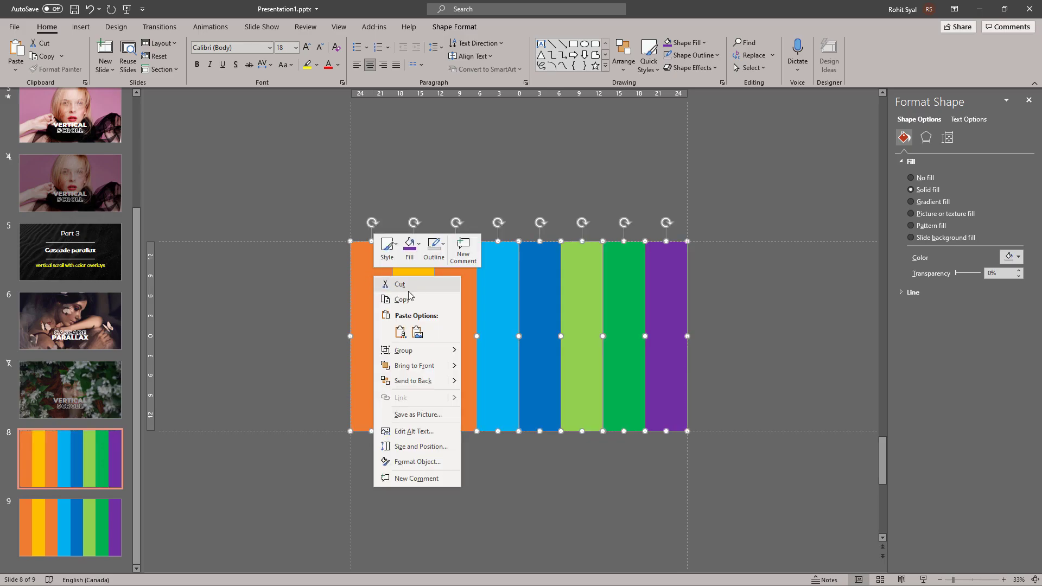
pyautogui.click(411, 381)
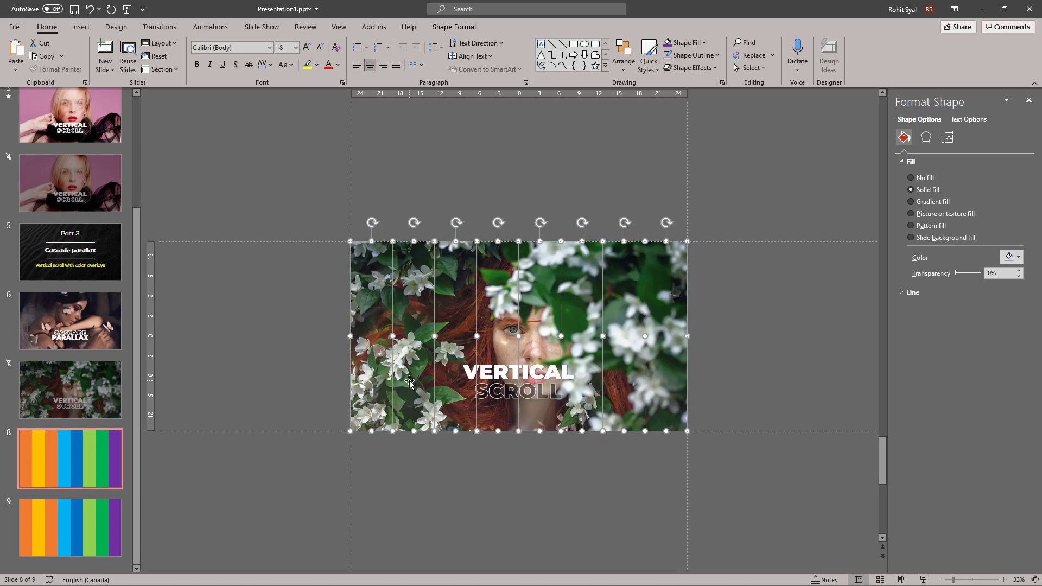
pyautogui.click(299, 341)
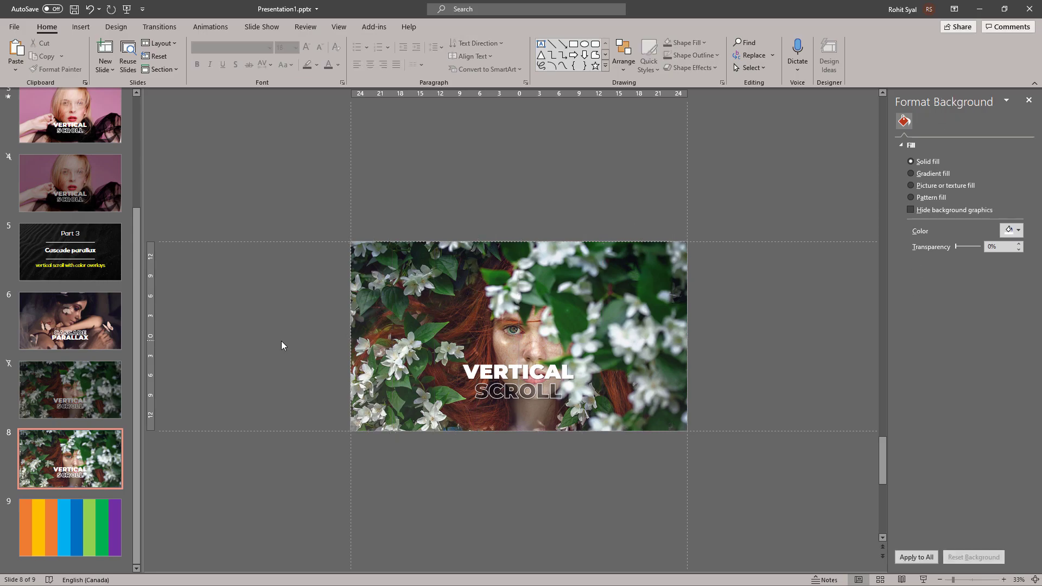
# Copy the butterfly picture and the CASCADE PARALLAX title from slide 6 and paste them onto slide 8
pyautogui.click(70, 320)
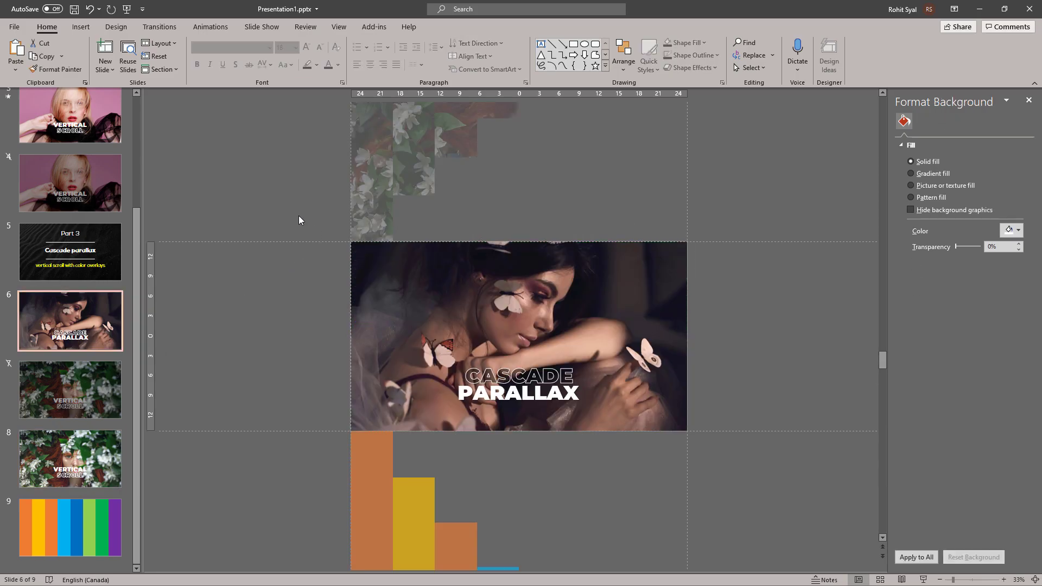
pyautogui.moveTo(298, 217); pyautogui.dragTo(732, 464)
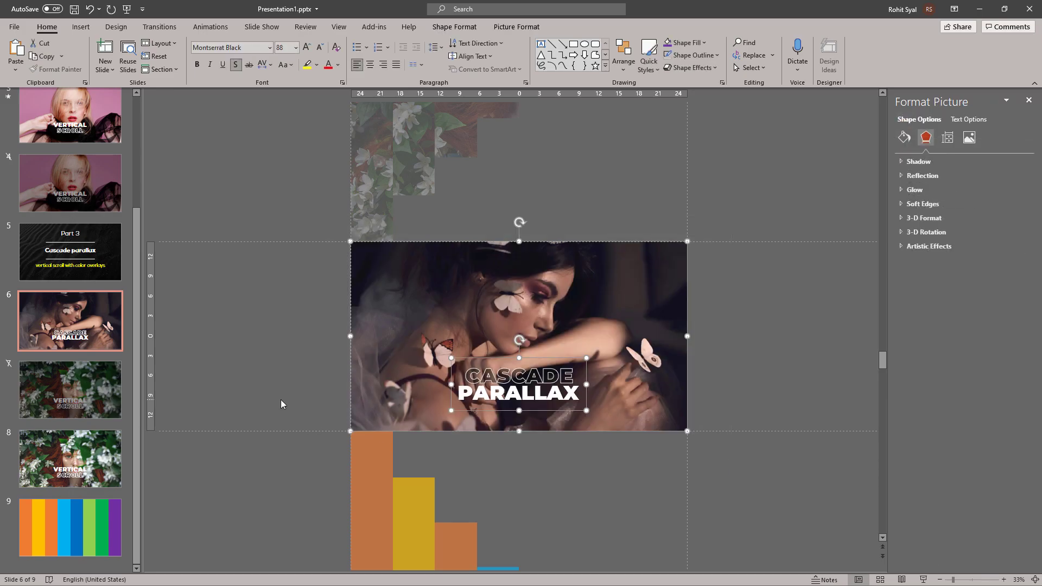
pyautogui.hotkey('ctrl', 'c')
pyautogui.click(70, 459)
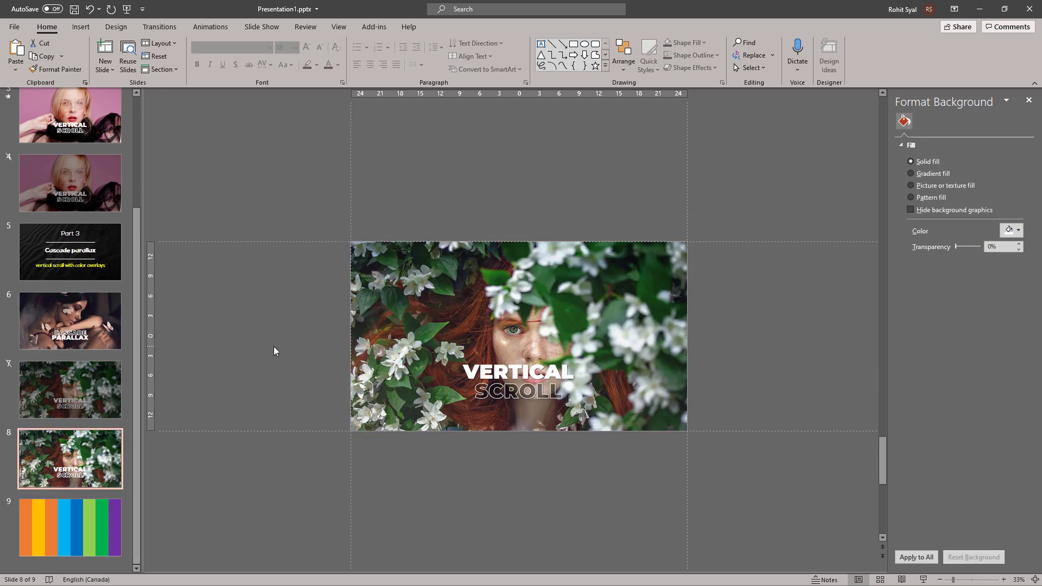
pyautogui.hotkey('ctrl', 'v')
pyautogui.click(288, 339)
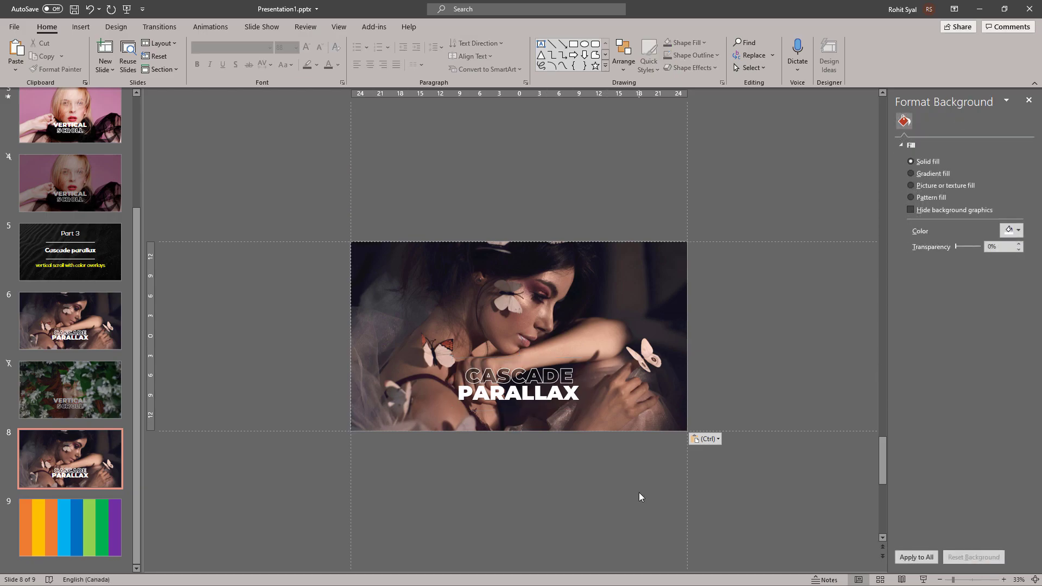
# Move the CASCADE PARALLAX title on slide 8 straight down until it sits below the slide
pyautogui.click(523, 411)
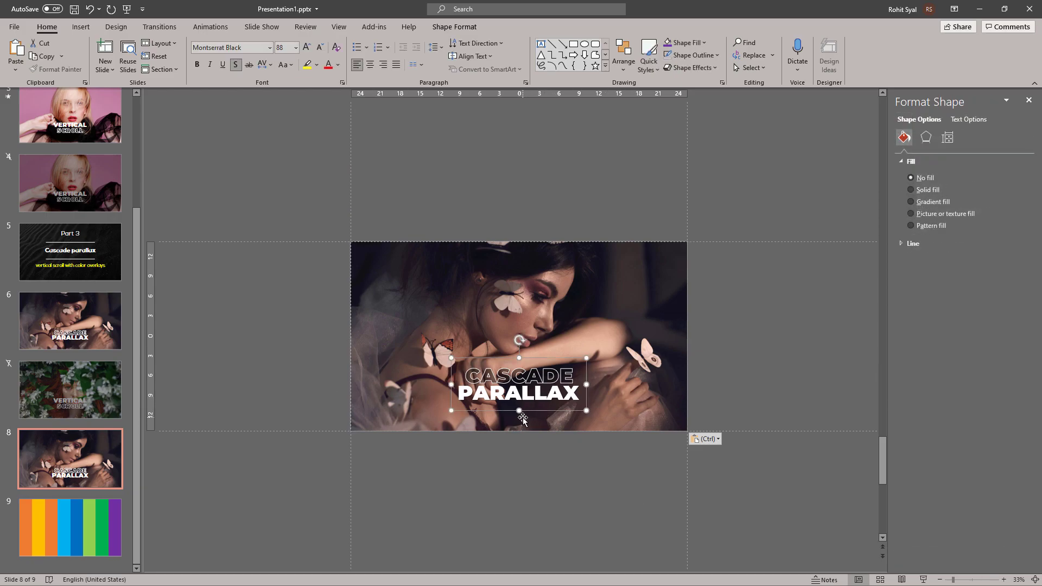
pyautogui.press('Down')
pyautogui.press('Down')
pyautogui.press('Down')
pyautogui.press('Down')
pyautogui.press('Down')
pyautogui.press('Down')
pyautogui.press('Down')
pyautogui.press('Down')
pyautogui.press('Down')
pyautogui.press('Down')
pyautogui.press('Down')
pyautogui.press('Down')
pyautogui.press('Down')
pyautogui.press('Down')
pyautogui.press('Down')
pyautogui.press('Down')
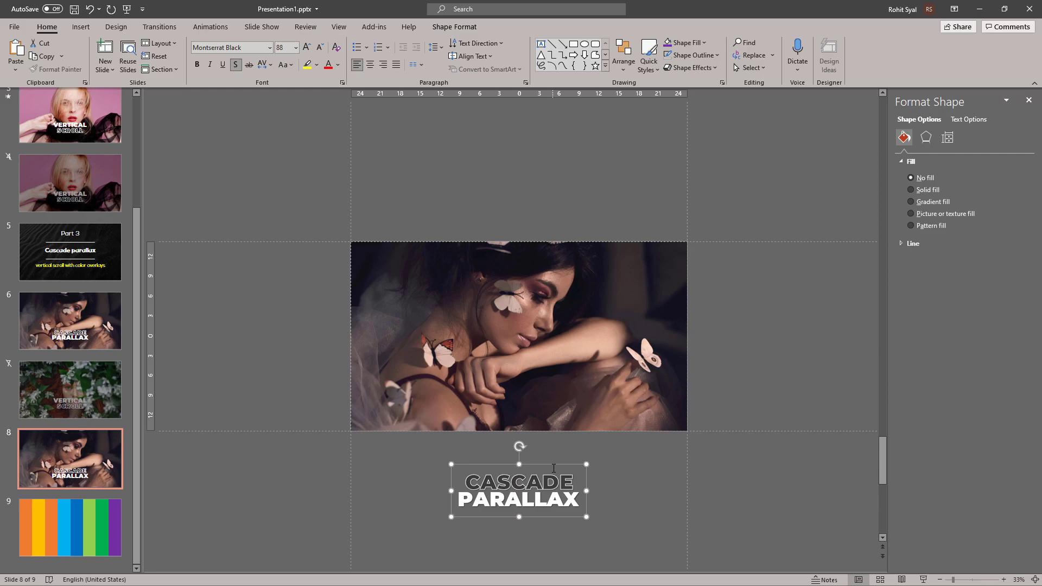
pyautogui.press('Down')
pyautogui.press('Down')
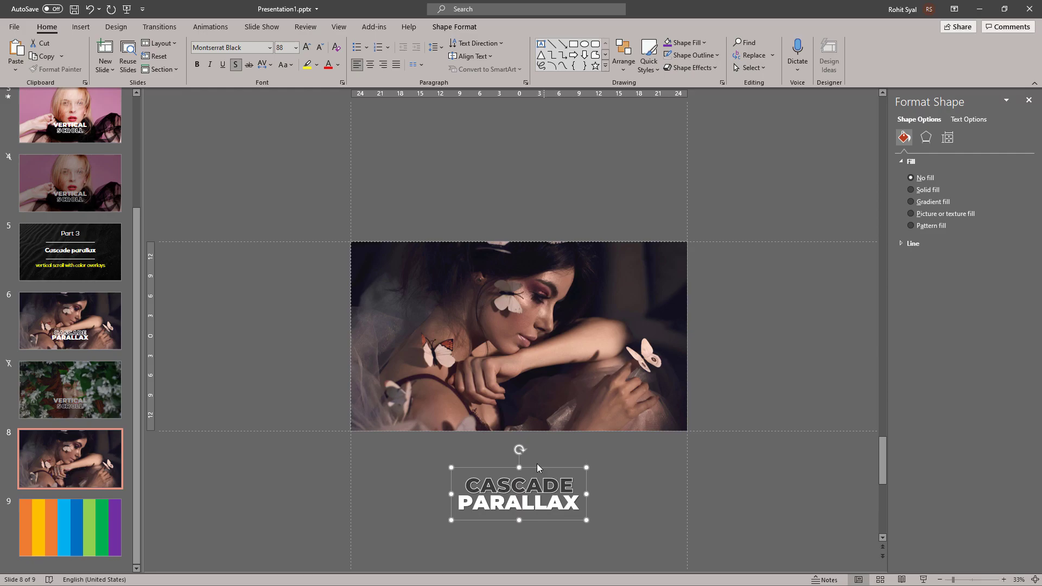
# Send the butterfly picture and the CASCADE PARALLAX title on slide 8 to the back
pyautogui.keyDown('shift'); pyautogui.click(454, 380); pyautogui.keyUp('shift')
pyautogui.rightClick(454, 380)
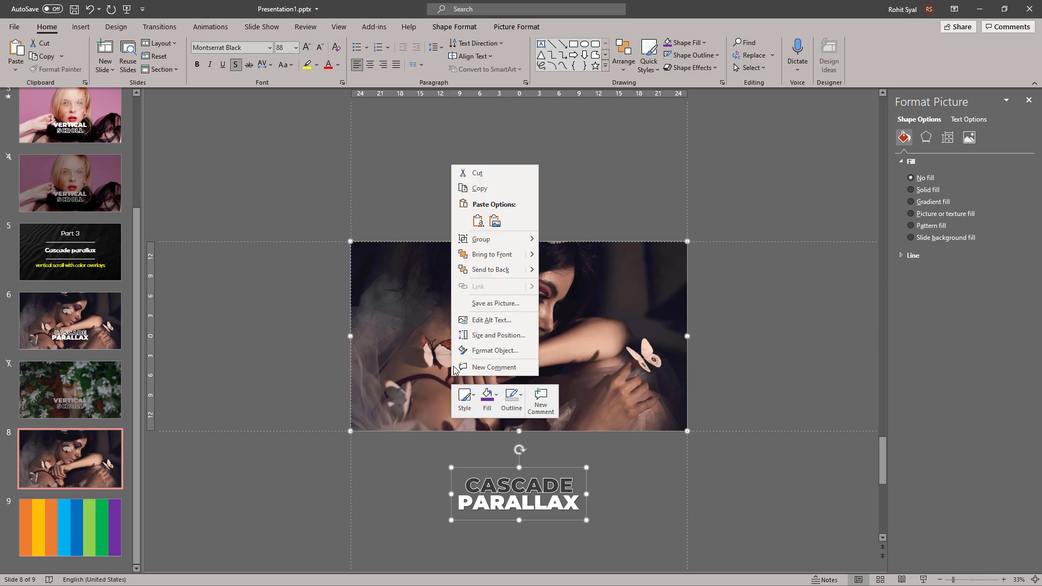
pyautogui.click(492, 272)
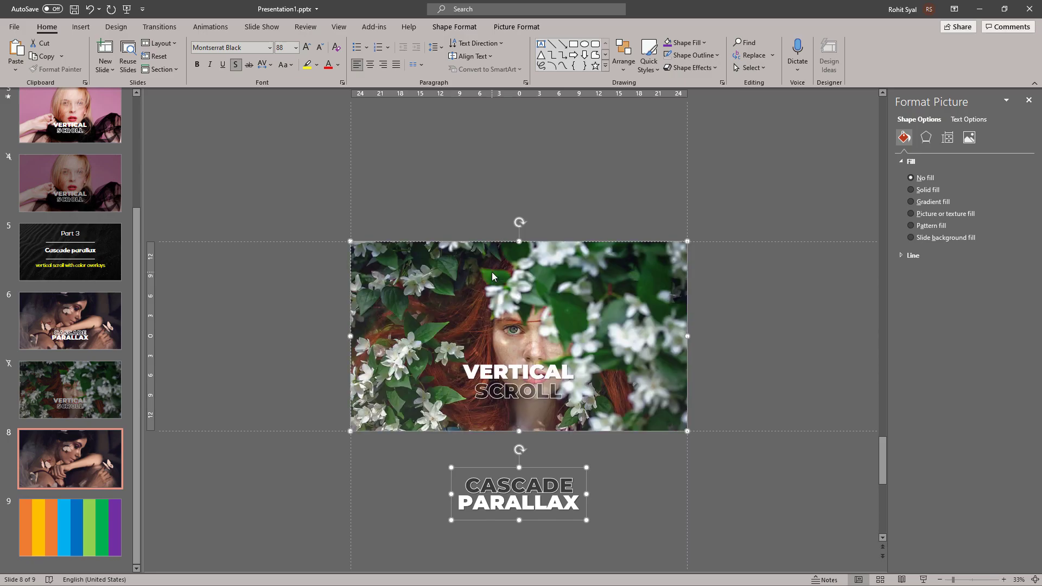
pyautogui.click(262, 337)
# Enlarge the butterfly picture on slide 6 proportionally from its center so it extends beyond all slide edges
pyautogui.click(108, 327)
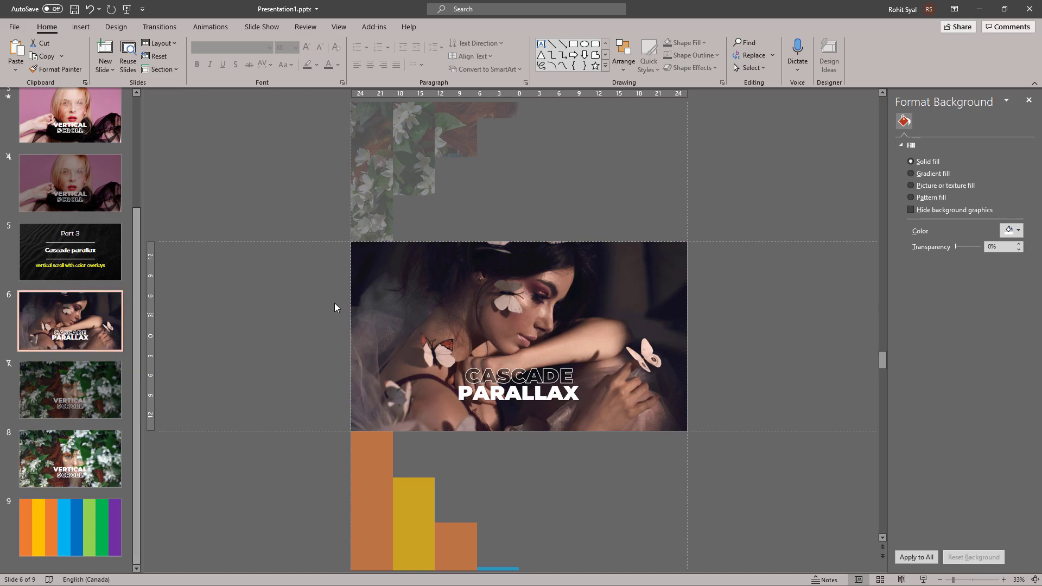
pyautogui.click(391, 271)
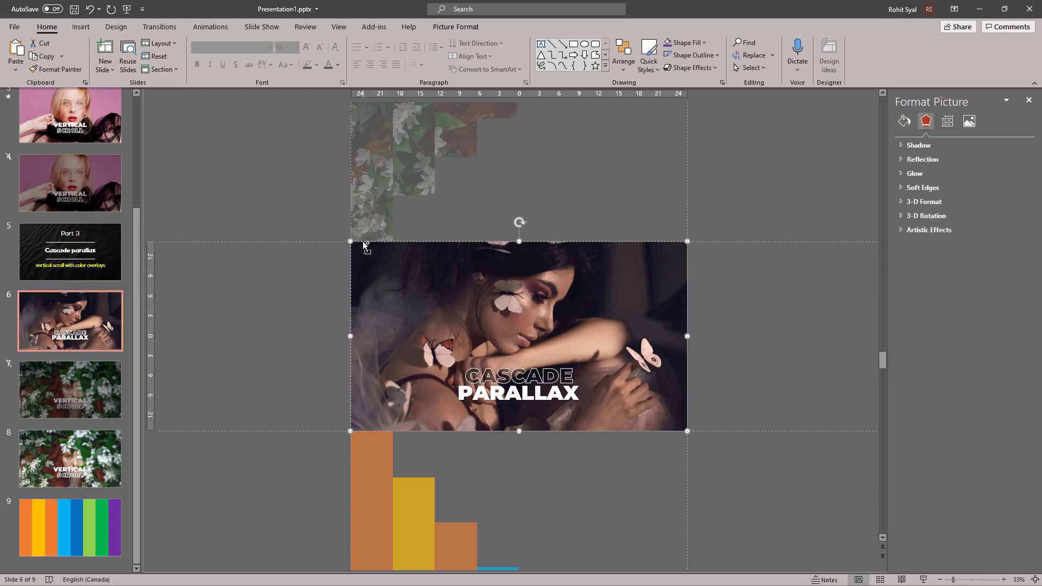
pyautogui.moveTo(348, 240); pyautogui.dragTo(317, 228)
pyautogui.click(265, 322)
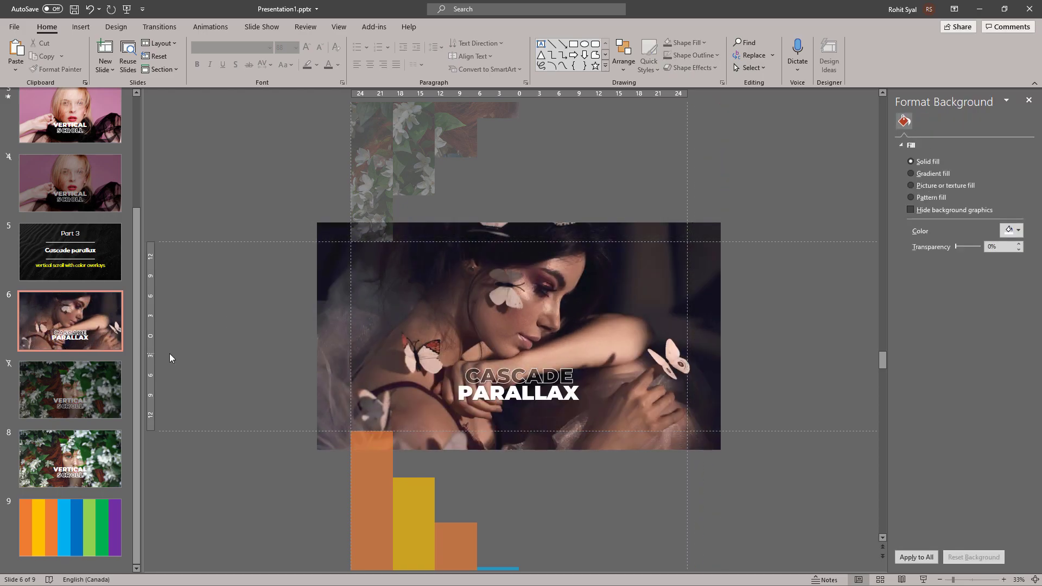
# Reorder the slides so the faded flower slide 7 comes after the full-color flower slide 8
pyautogui.click(73, 381)
pyautogui.moveTo(71, 374)
pyautogui.mouseDown()
pyautogui.moveTo(73, 450)
pyautogui.moveTo(73, 393)
pyautogui.mouseUp()
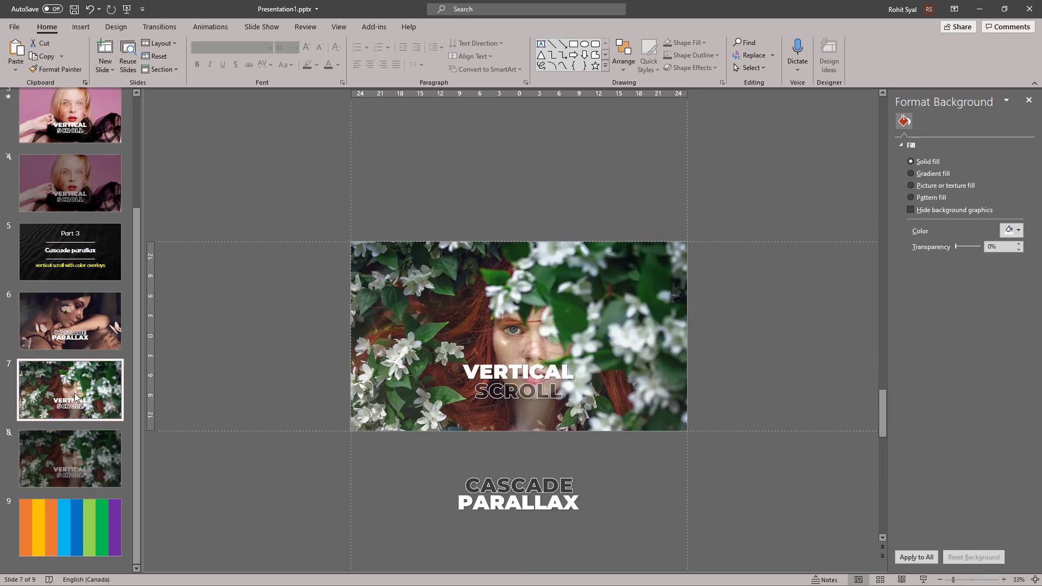
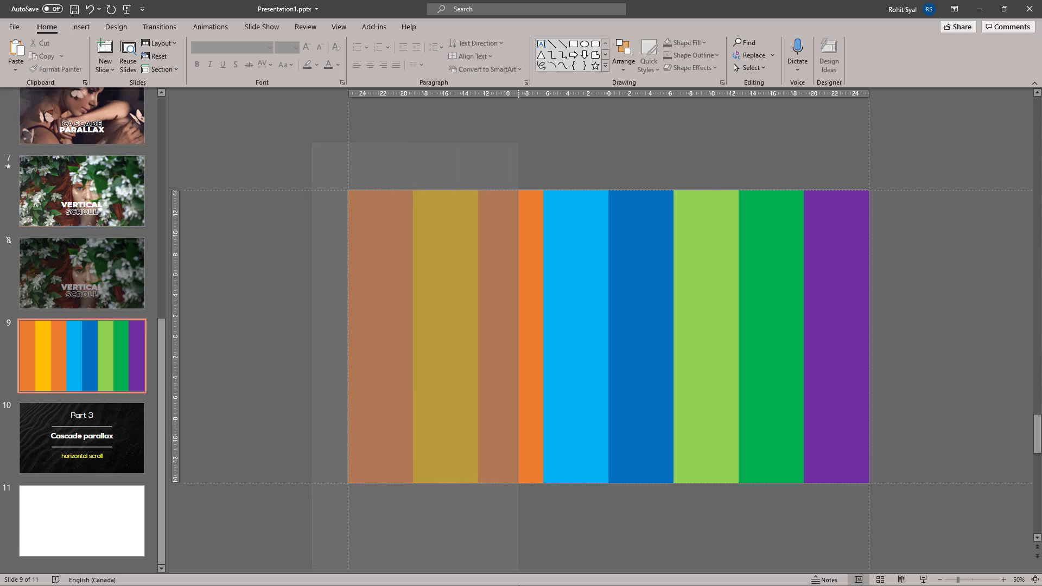
# Add another blank slide directly after the blank slide 11
pyautogui.click(242, 450)
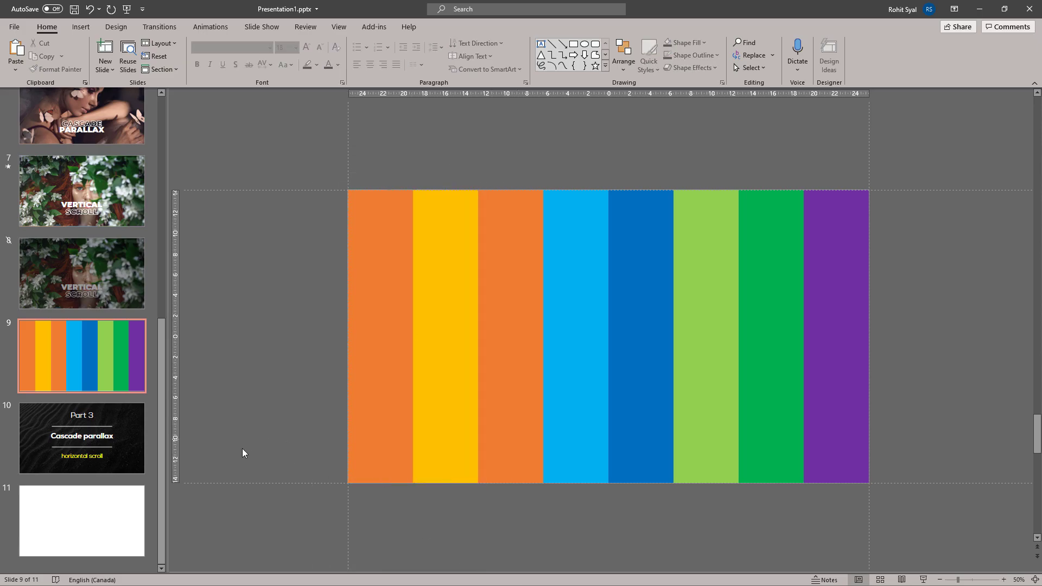
pyautogui.click(117, 513)
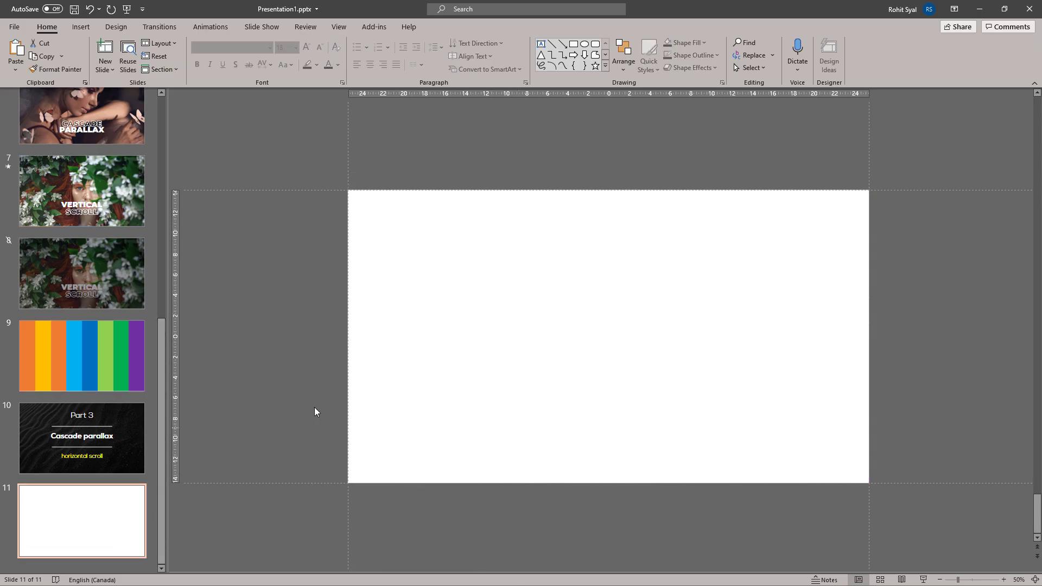
pyautogui.rightClick(112, 562)
pyautogui.click(142, 523)
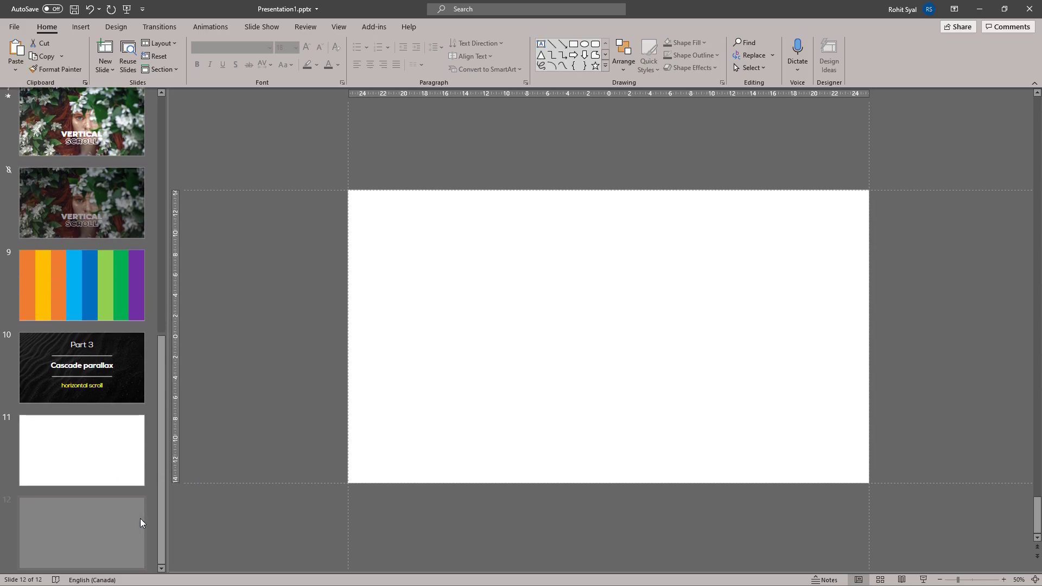
# Copy the city street photo of the crouching man from the File Explorer image folder and paste it onto slide 11
pyautogui.hotkey('alt', 'Tab')
pyautogui.click(270, 337)
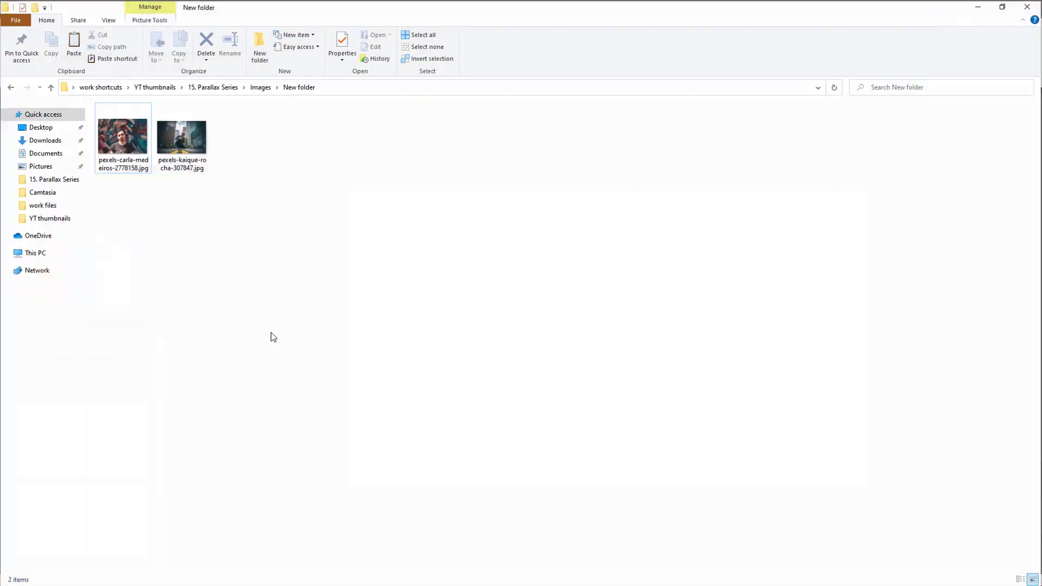
pyautogui.click(186, 139)
pyautogui.hotkey('ctrl', 'c')
pyautogui.hotkey('alt', 'Tab')
pyautogui.rightClick(284, 249)
pyautogui.click(308, 292)
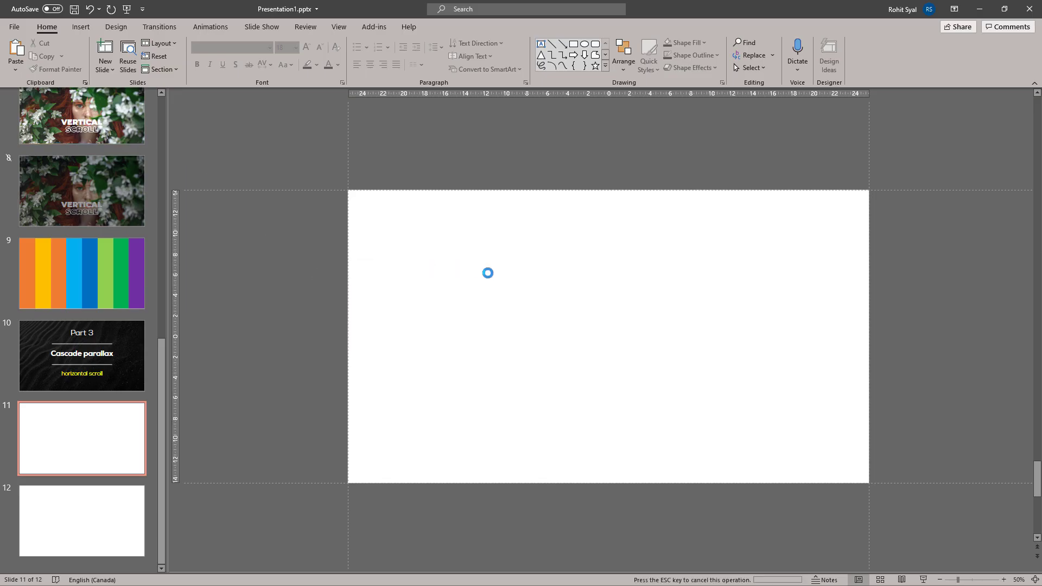
# Crop the street photo on slide 11 to a 16:9 aspect ratio
pyautogui.click(925, 68)
pyautogui.moveTo(945, 118)
pyautogui.click(1004, 303)
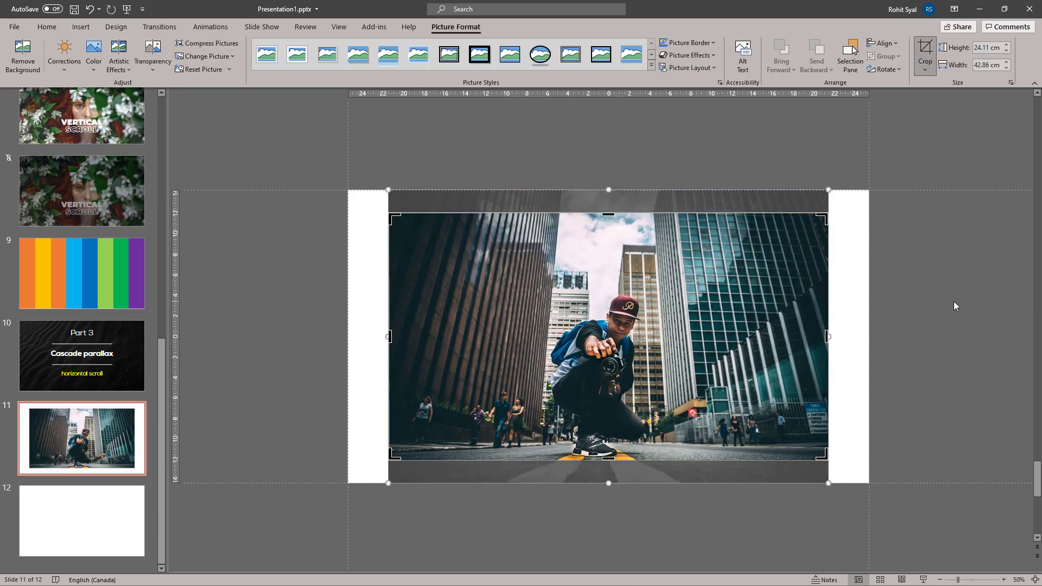
# Apply the crop and enlarge the street photo to fill slide 11
pyautogui.press('Escape')
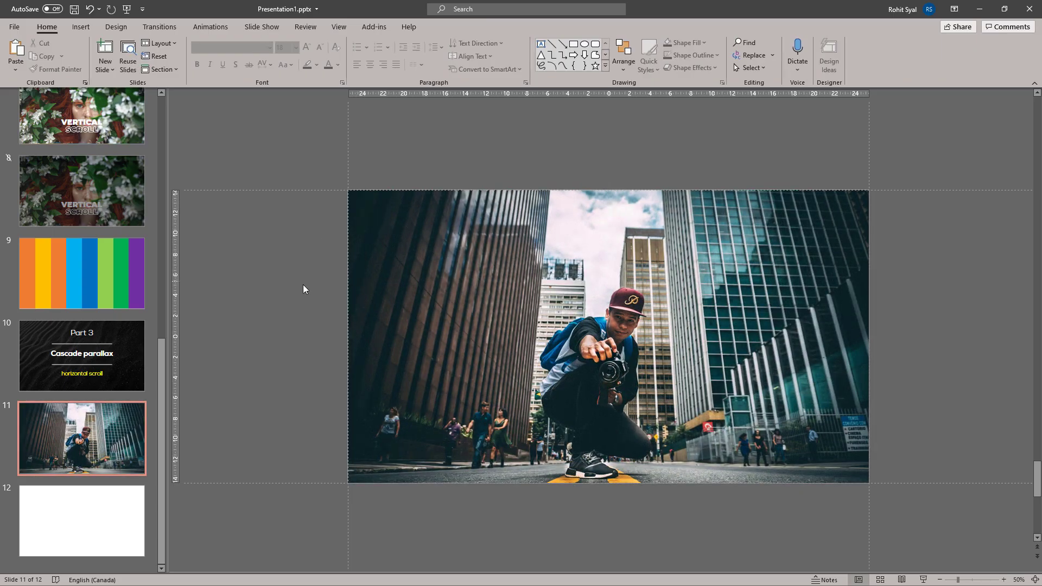
# Copy the photo of the man at the graffiti wall from the File Explorer image folder and paste it onto slide 12
pyautogui.scroll(-1, 236, 478)
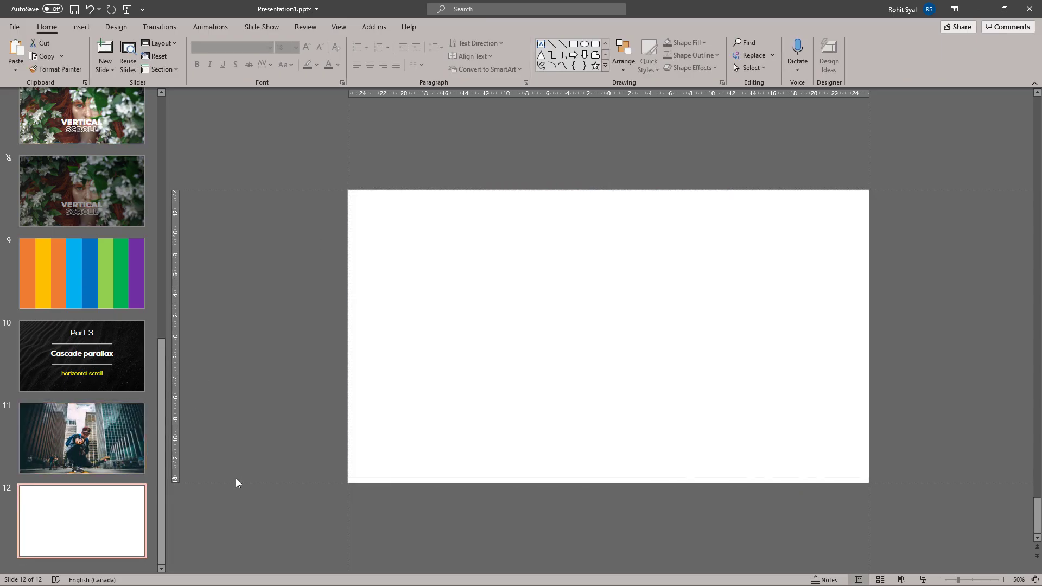
pyautogui.hotkey('alt', 'Tab')
pyautogui.click(110, 138)
pyautogui.hotkey('ctrl', 'c')
pyautogui.hotkey('alt', 'Tab')
pyautogui.rightClick(302, 256)
pyautogui.click(337, 272)
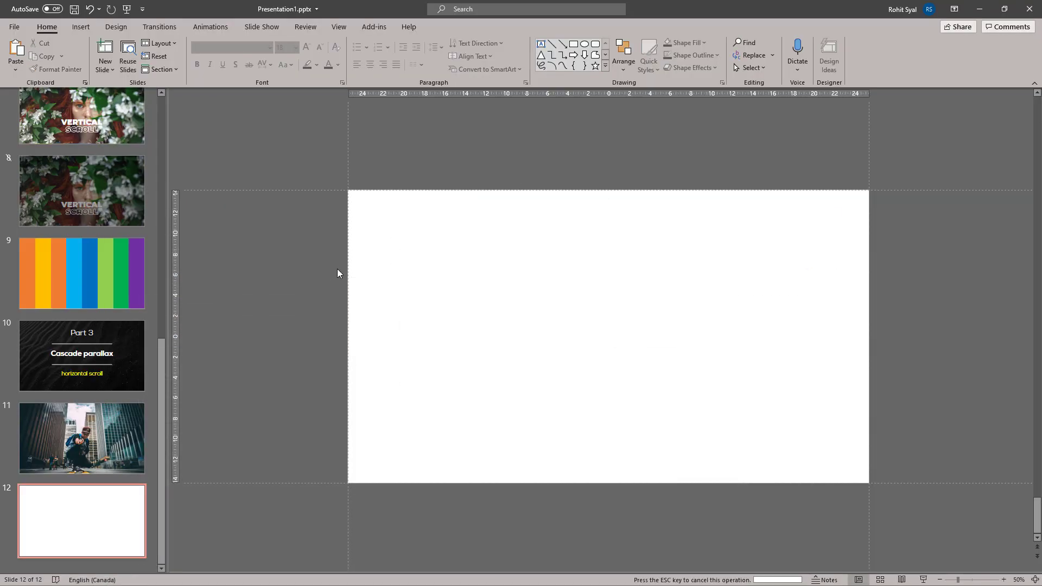
# Crop the graffiti portrait on slide 12 to a 16:9 aspect ratio and enlarge it to fill the slide
pyautogui.click(925, 68)
pyautogui.moveTo(945, 117)
pyautogui.click(1004, 303)
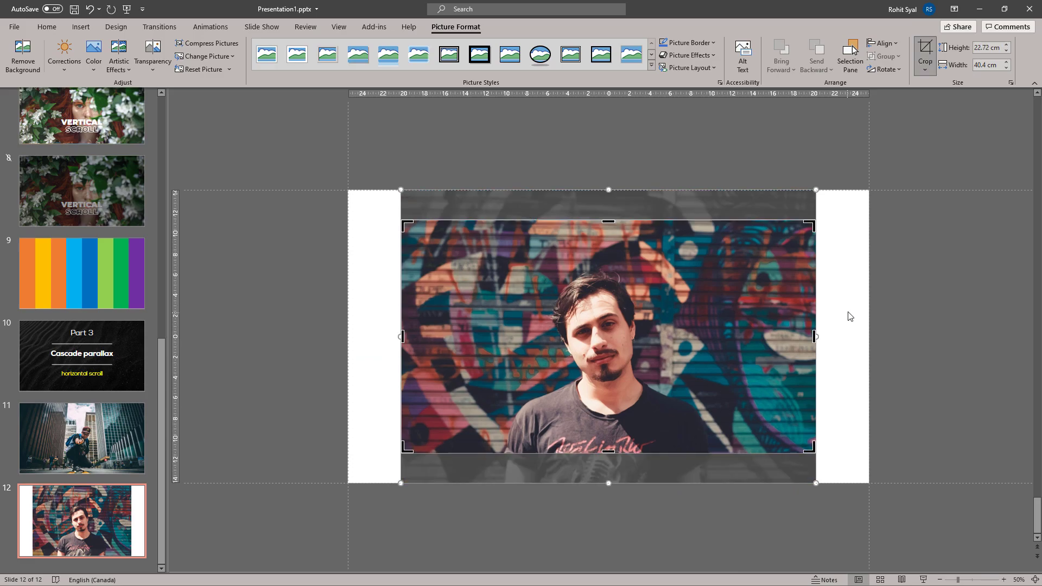
pyautogui.press('Escape')
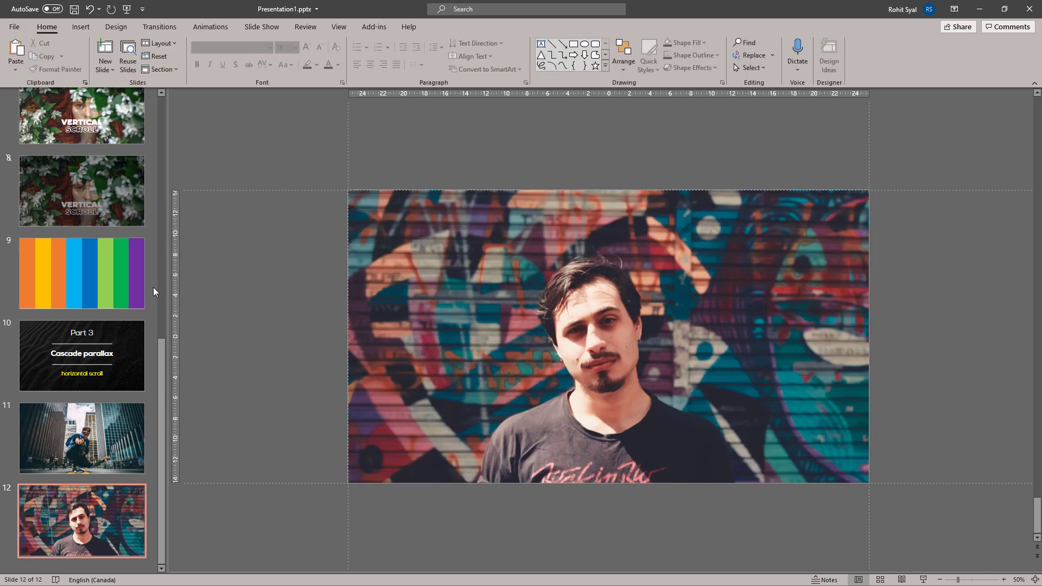
# Copy the CASCADE PARALLAX title from slide 6 onto slide 11 and place it beside the crouching man, over the left-hand building
pyautogui.scroll(2, 107, 261)
pyautogui.click(106, 210)
pyautogui.moveTo(265, 350); pyautogui.dragTo(769, 458)
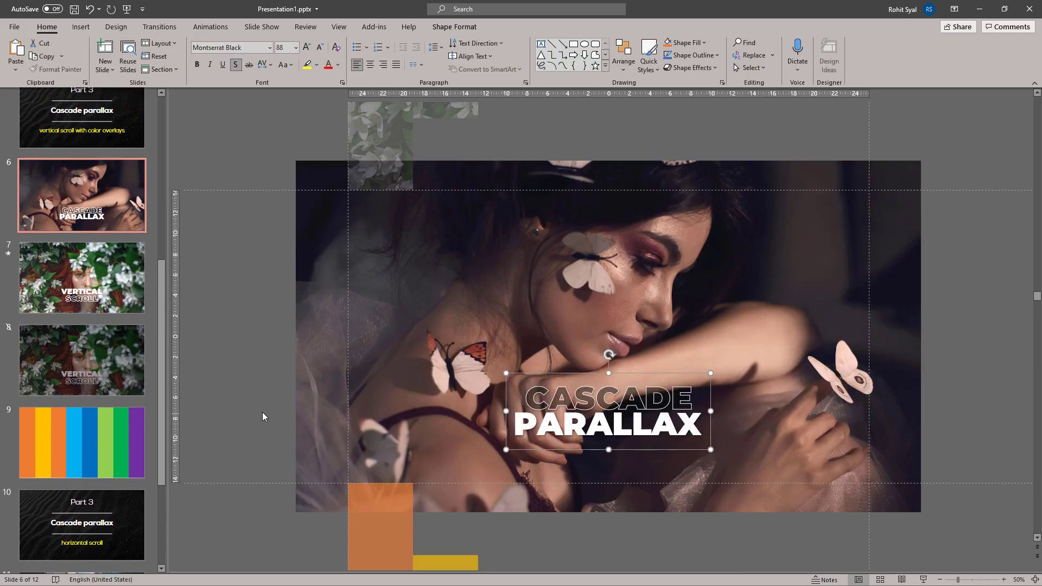
pyautogui.hotkey('ctrl', 'c')
pyautogui.scroll(-2, 94, 429)
pyautogui.click(92, 433)
pyautogui.hotkey('ctrl', 'v')
pyautogui.moveTo(552, 450); pyautogui.dragTo(414, 379)
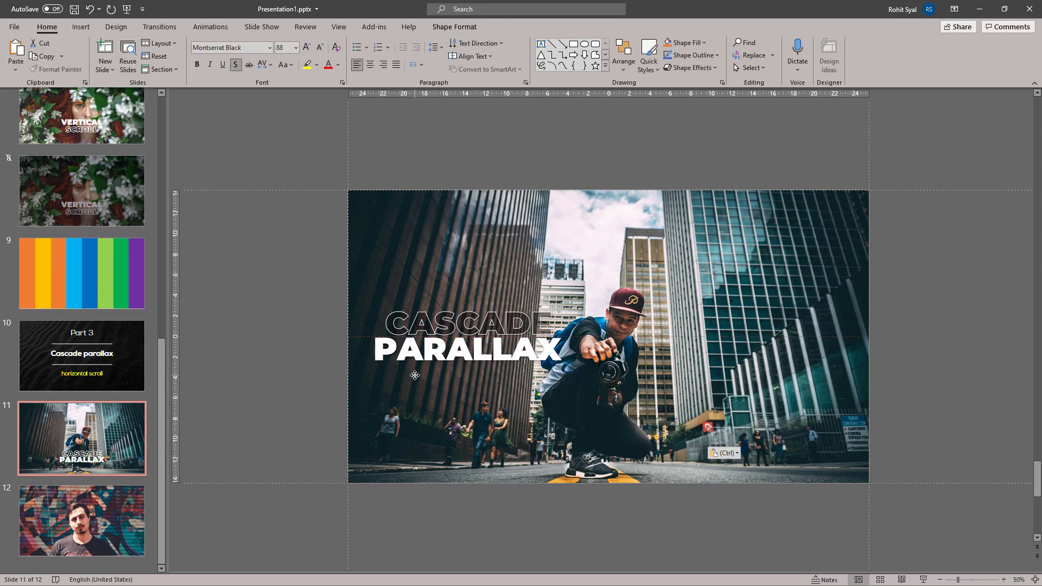
pyautogui.click(277, 380)
# Copy the VERTICAL SCROLL title from slide 7 onto slide 11 below CASCADE PARALLAX and change VERTICAL to HORIZONTAL
pyautogui.click(111, 123)
pyautogui.click(654, 379)
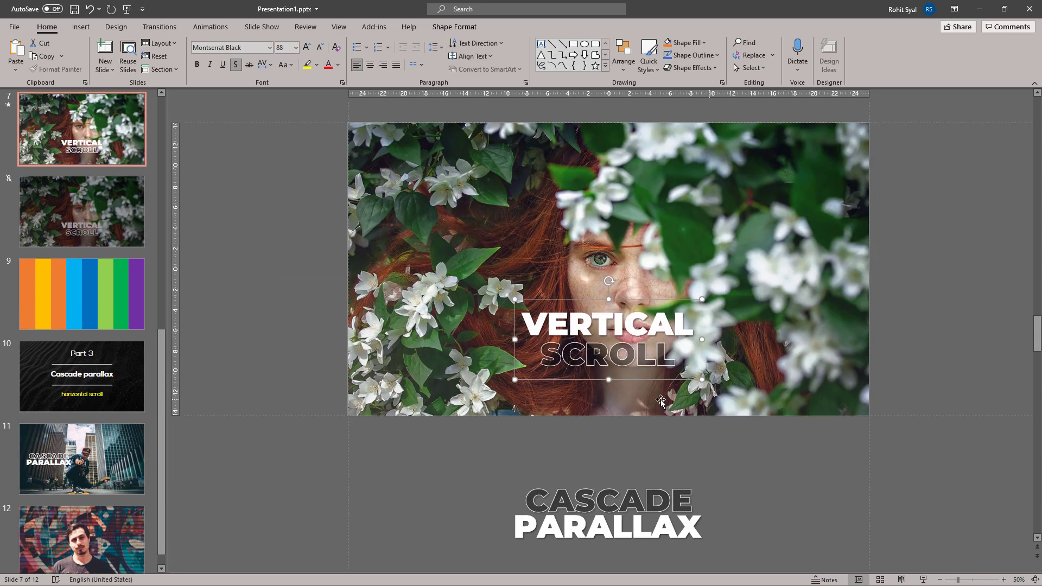
pyautogui.click(108, 451)
pyautogui.hotkey('ctrl', 'v')
pyautogui.moveTo(571, 399); pyautogui.dragTo(419, 414)
pyautogui.doubleClick(419, 413)
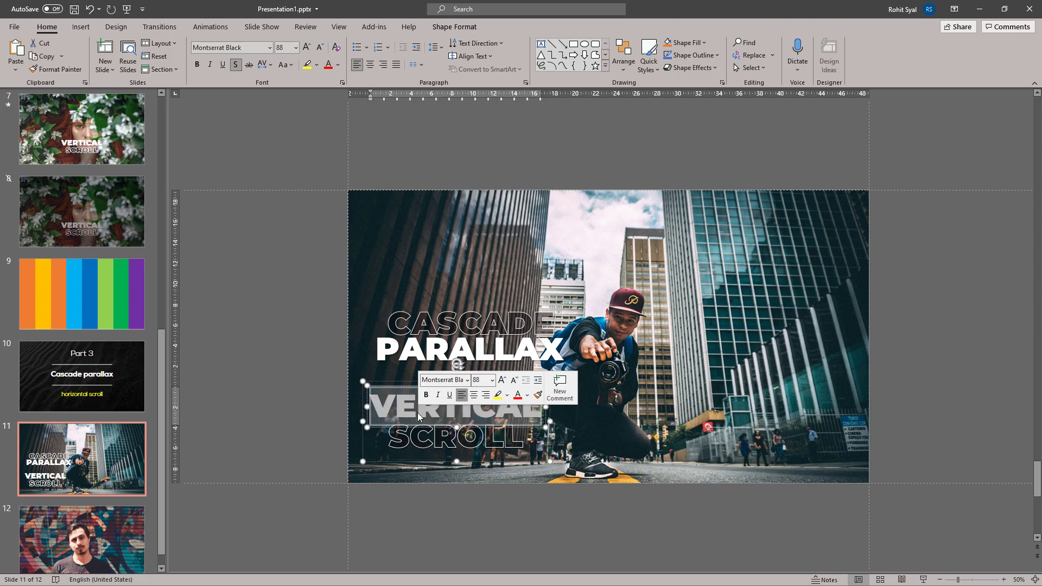
pyautogui.write('HORIZONTAL')
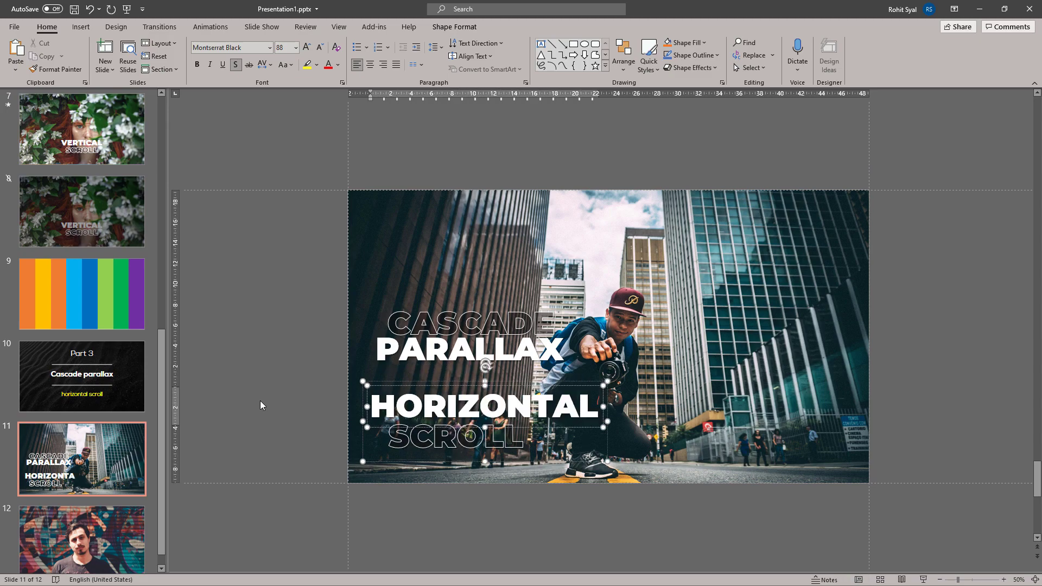
pyautogui.click(287, 413)
# Align the HORIZONTAL and SCROLL text lines on slide 11 to a common center
pyautogui.moveTo(285, 368); pyautogui.dragTo(654, 538)
pyautogui.click(623, 61)
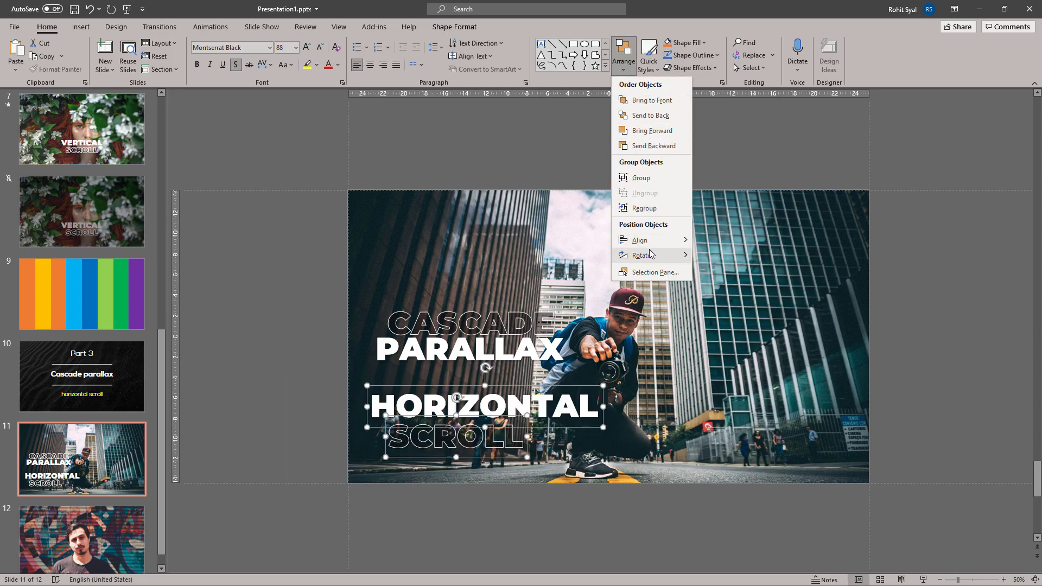
pyautogui.click(652, 241)
pyautogui.click(729, 257)
# Center-align the HORIZONTAL SCROLL title with the CASCADE PARALLAX title on slide 11
pyautogui.moveTo(303, 259); pyautogui.dragTo(683, 540)
pyautogui.click(624, 61)
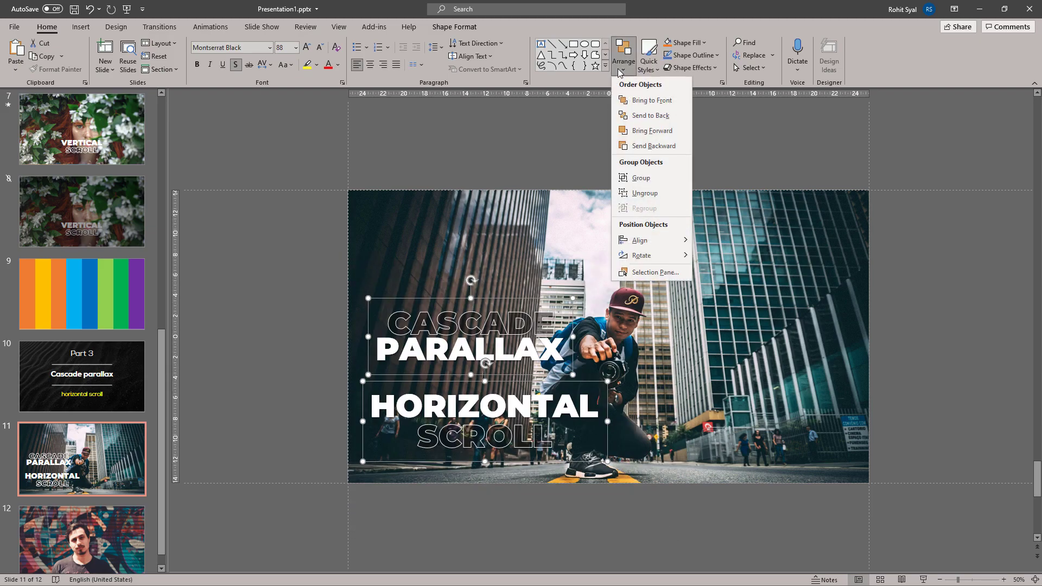
pyautogui.click(651, 241)
pyautogui.click(730, 256)
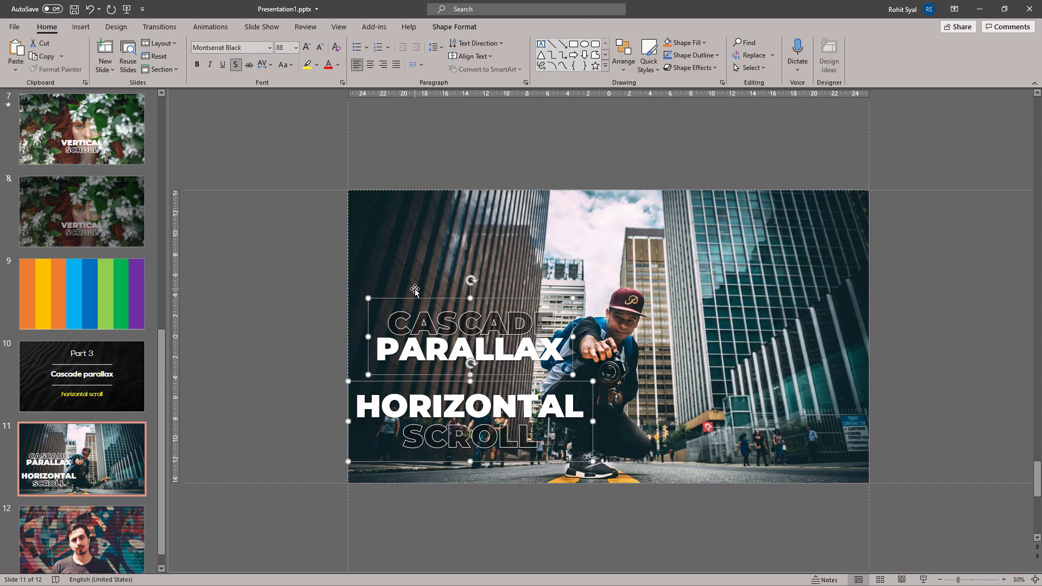
# Move the HORIZONTAL SCROLL title up to the height of CASCADE PARALLAX, then cut it and paste it onto slide 12
pyautogui.click(423, 394)
pyautogui.rightClick(422, 394)
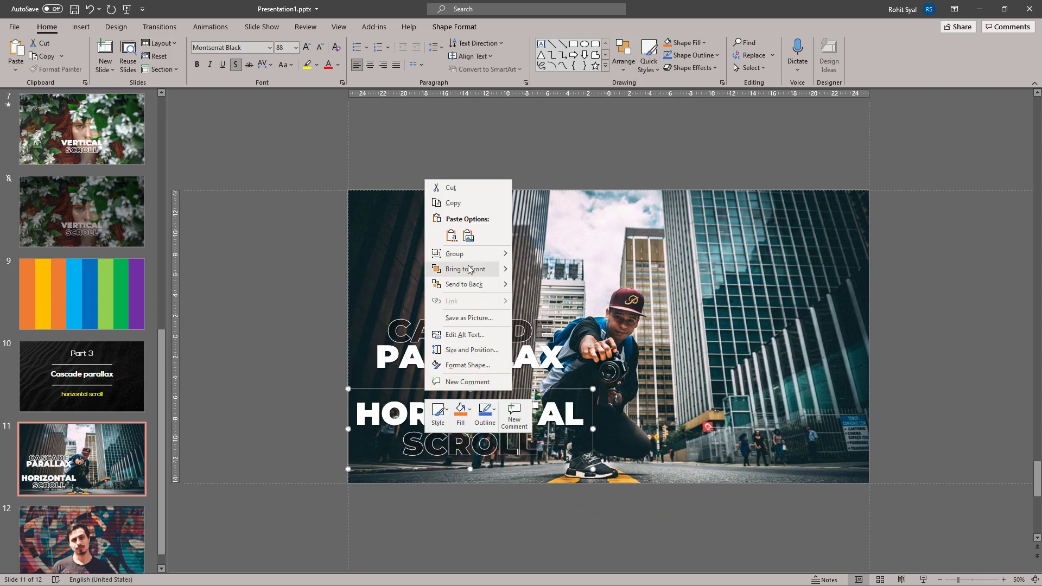
pyautogui.press('Escape')
pyautogui.moveTo(374, 470); pyautogui.dragTo(373, 386)
pyautogui.hotkey('ctrl', 'x')
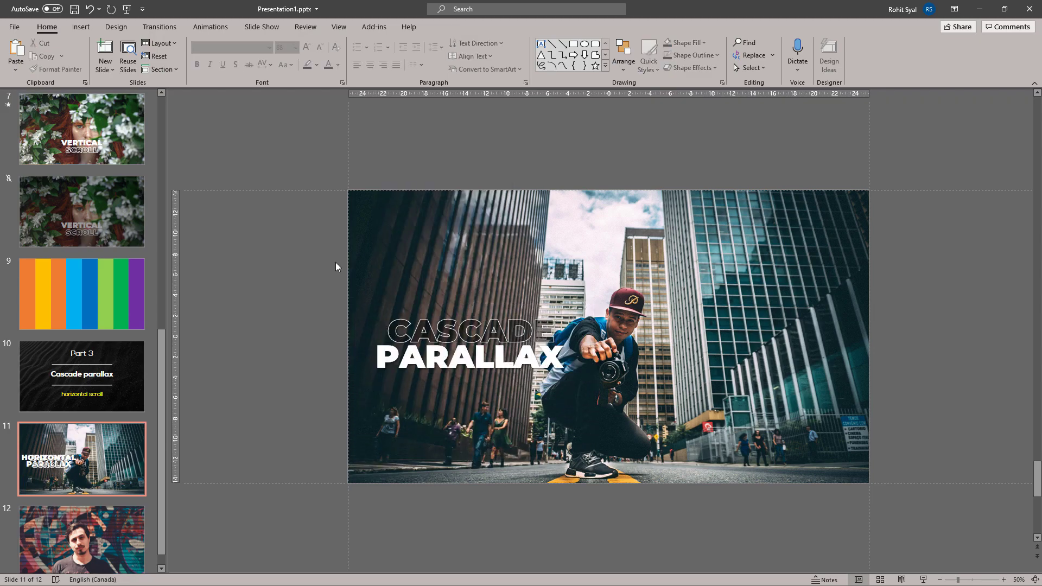
pyautogui.scroll(-1, 298, 425)
pyautogui.hotkey('ctrl', 'v')
pyautogui.click(309, 419)
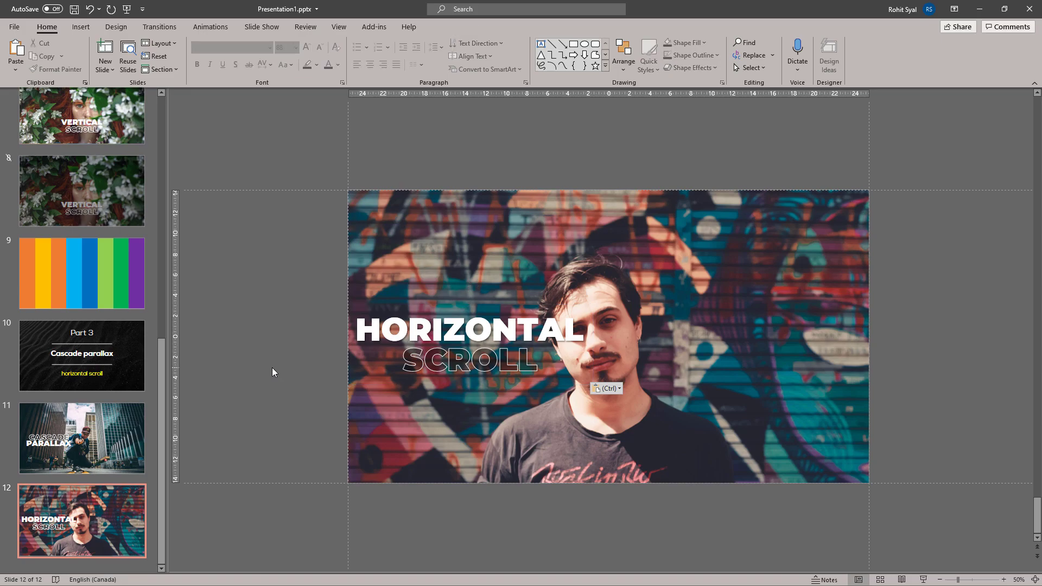
pyautogui.click(99, 440)
pyautogui.click(103, 522)
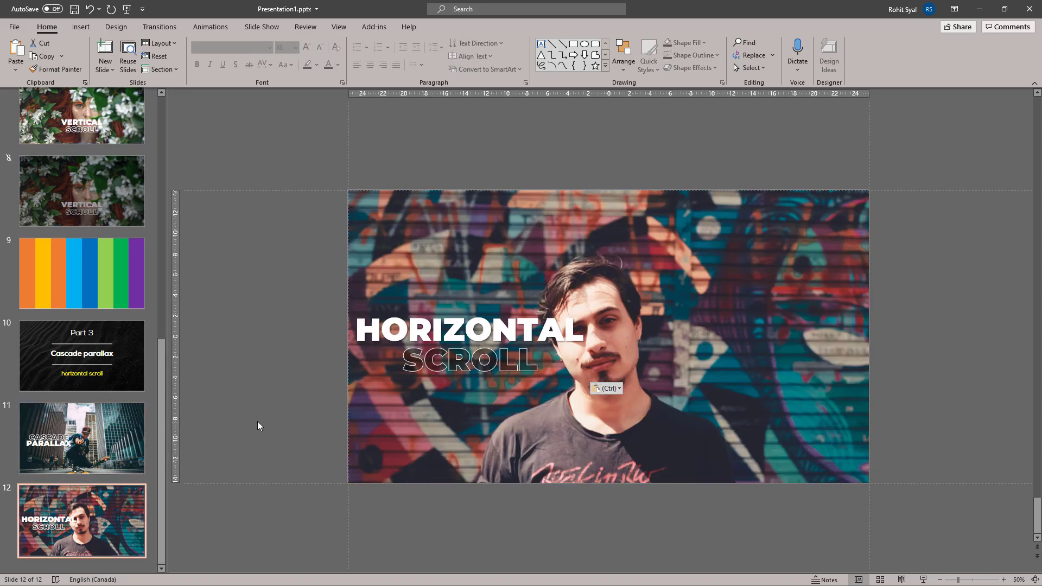
# Add a new blank slide after slide 12
pyautogui.hotkey('ctrl', 'c')
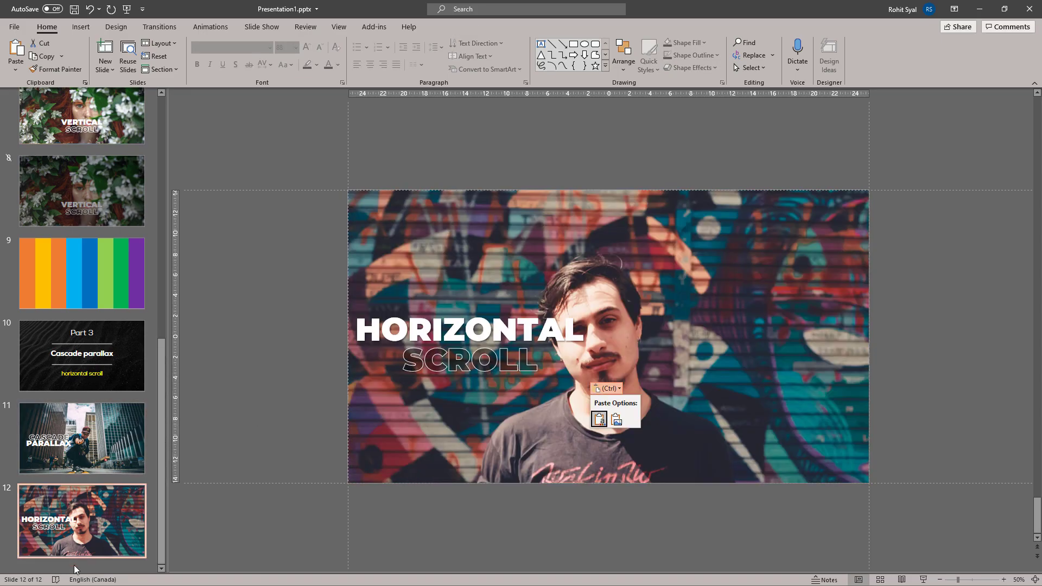
pyautogui.click(74, 566)
pyautogui.rightClick(74, 565)
pyautogui.click(100, 512)
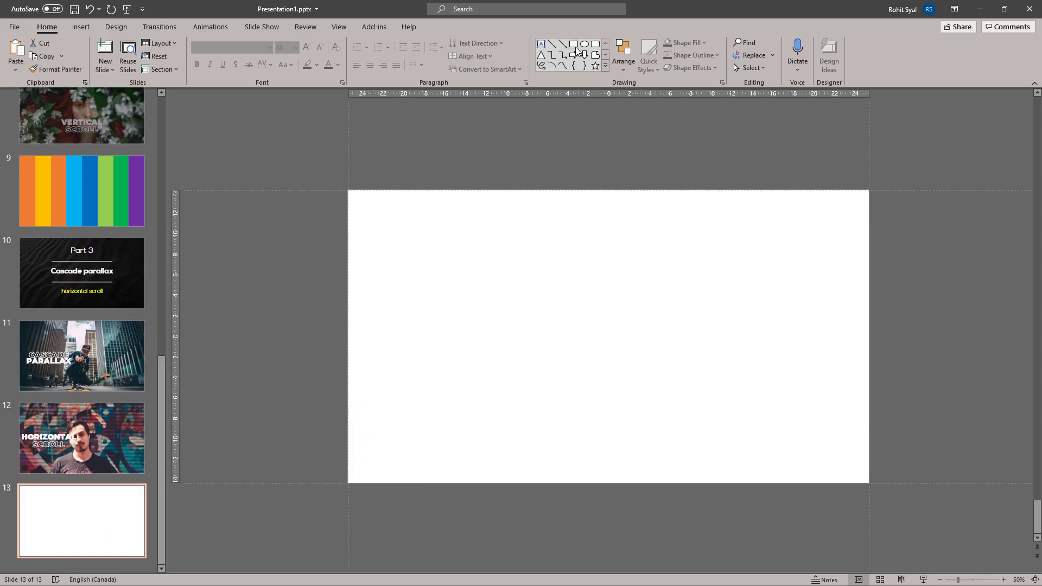
# Draw a rectangle about 4.55 cm high and 50.8 cm wide across the top of slide 13 and remove its outline
pyautogui.moveTo(347, 191); pyautogui.dragTo(868, 236)
pyautogui.click(398, 56)
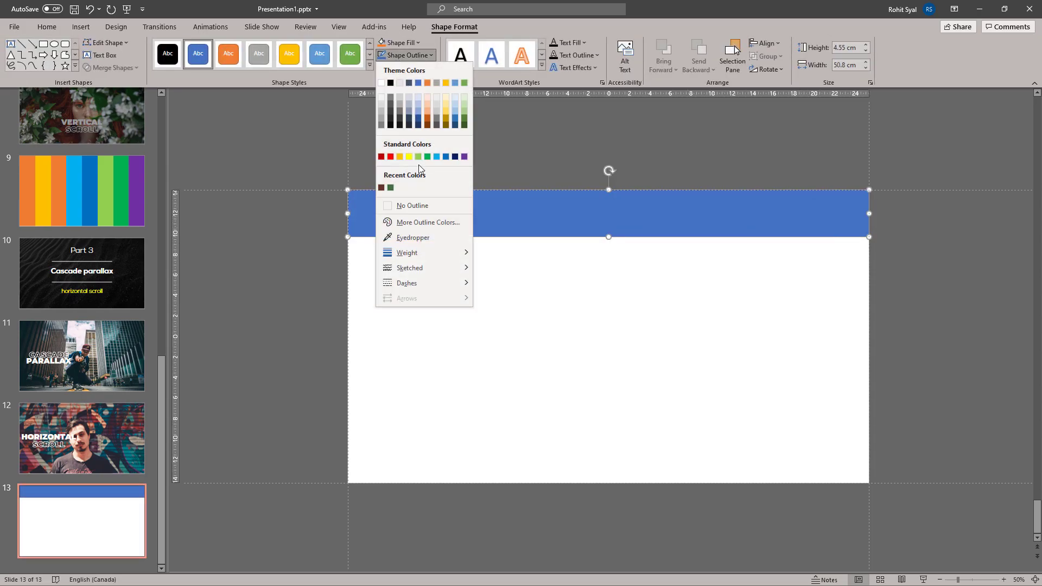
pyautogui.click(418, 209)
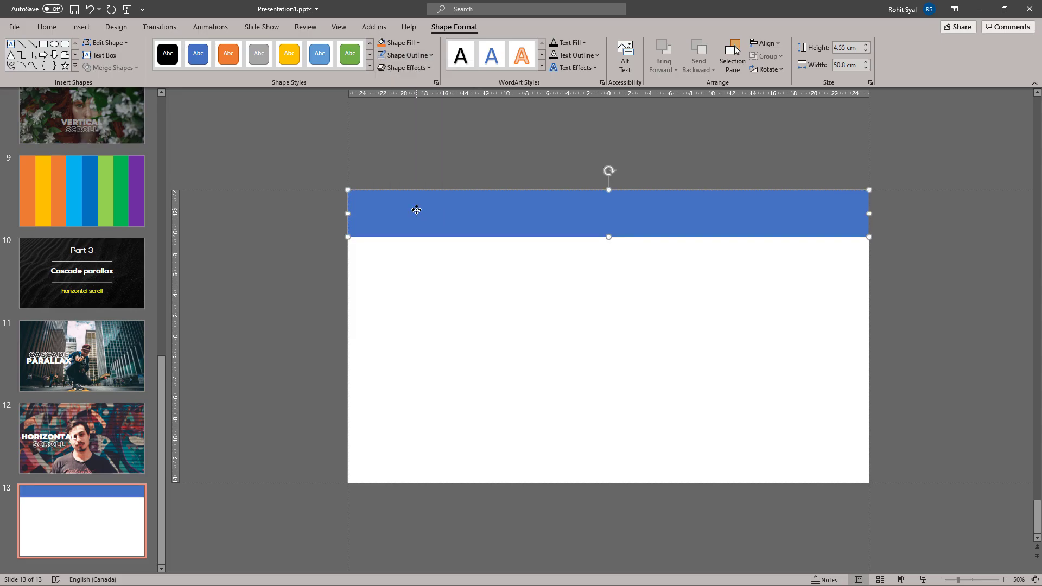
# Duplicate the blue bar downward until seven bars are stacked edge to edge over slide 13
pyautogui.moveTo(416, 209); pyautogui.dragTo(427, 264)
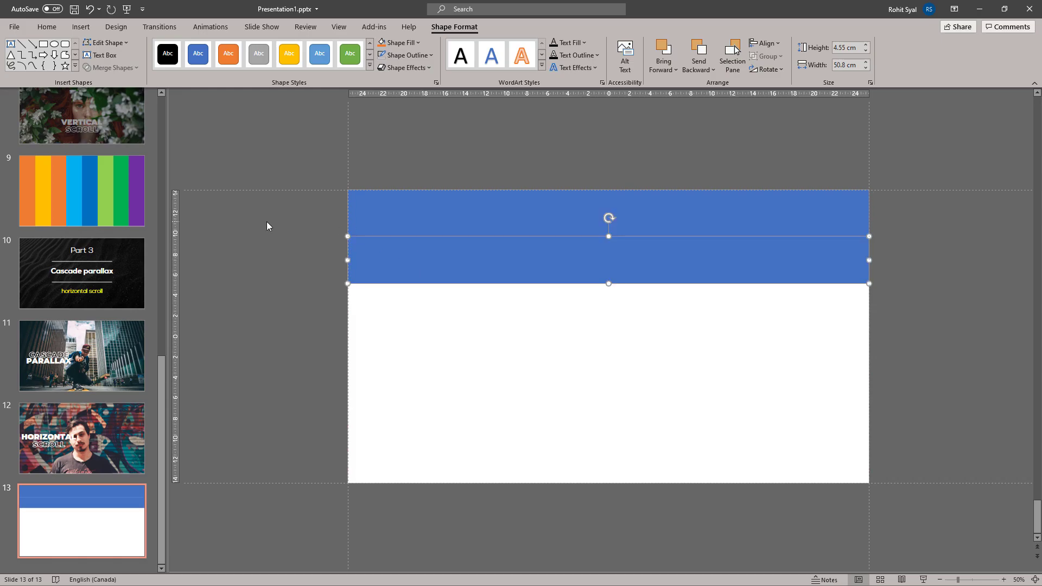
pyautogui.hotkey('ctrl', 'f')
pyautogui.click(595, 302)
pyautogui.hotkey('ctrl', 'd')
pyautogui.hotkey('ctrl', 'd')
pyautogui.hotkey('ctrl', 'd')
pyautogui.hotkey('ctrl', 'd')
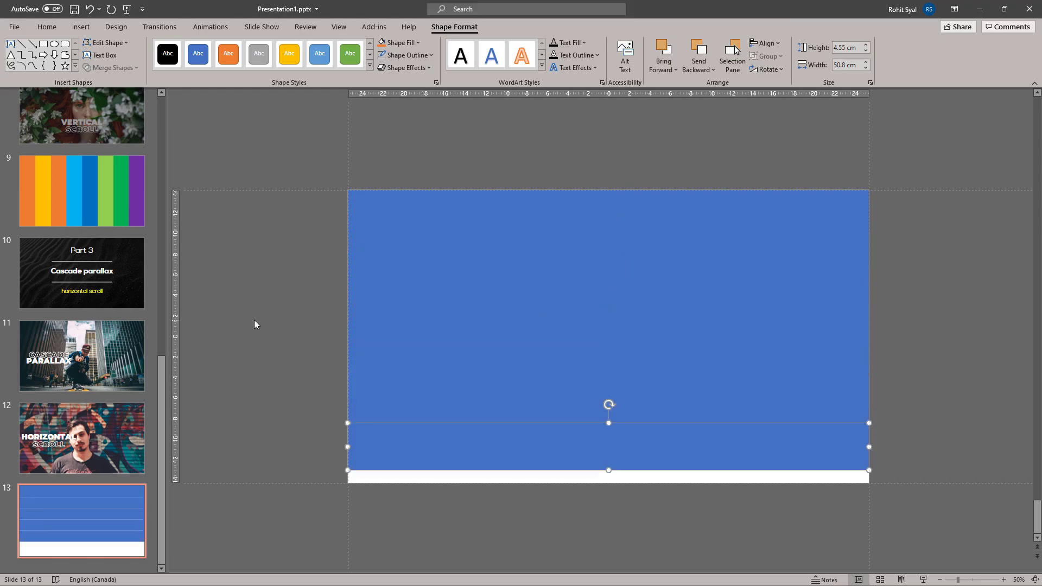
pyautogui.hotkey('ctrl', 'd')
# Group all seven bars, resize the group to fit the slide at 28.58 cm high, and ungroup them
pyautogui.click(255, 315)
pyautogui.hotkey('ctrl', 'a')
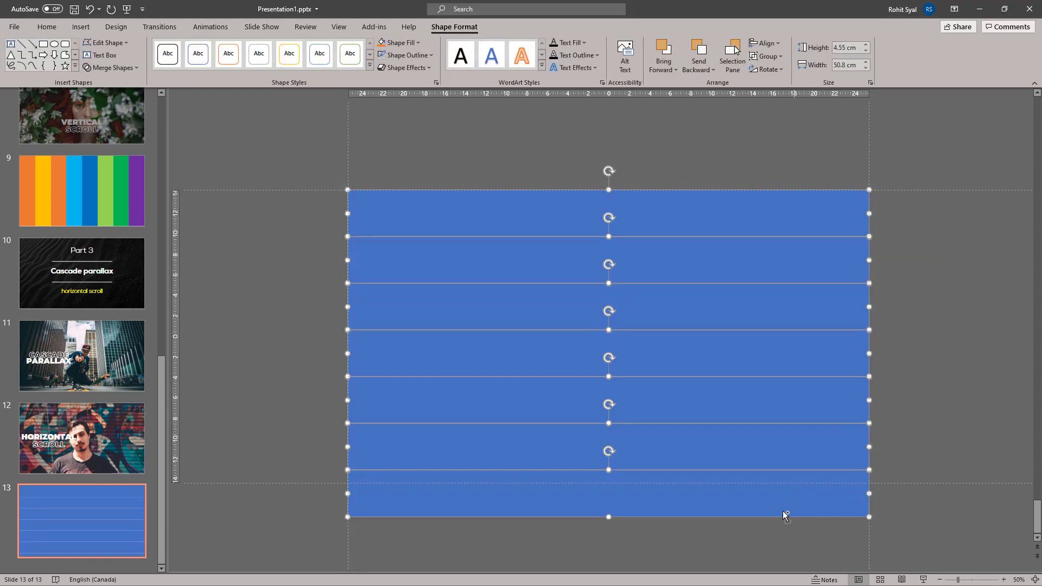
pyautogui.hotkey('ctrl', 'g')
pyautogui.moveTo(608, 523); pyautogui.dragTo(592, 482)
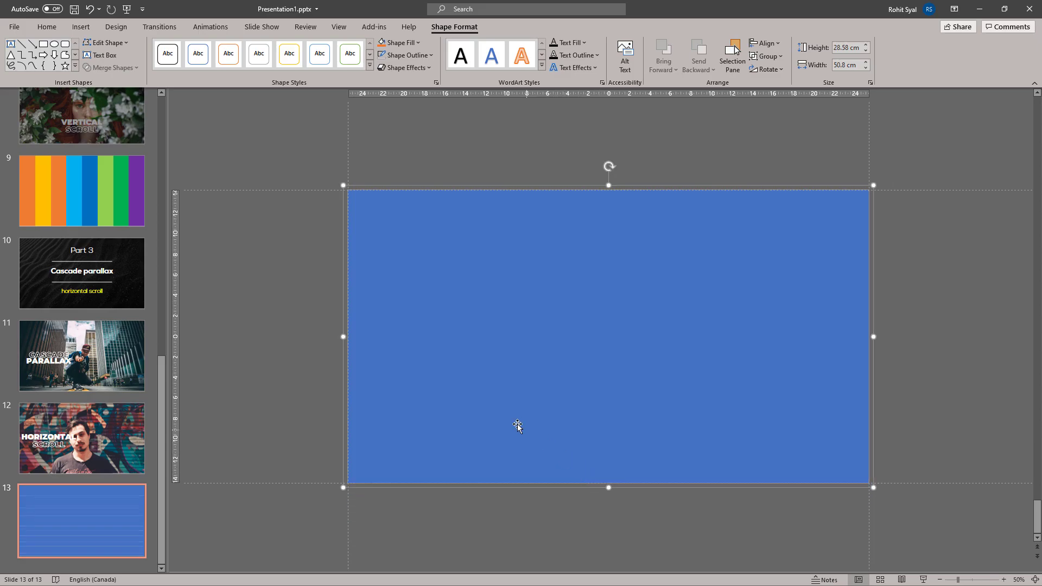
pyautogui.moveTo(605, 192)
pyautogui.mouseDown()
pyautogui.moveTo(600, 230)
pyautogui.moveTo(609, 186)
pyautogui.mouseUp()
pyautogui.moveTo(339, 337)
pyautogui.mouseDown()
pyautogui.moveTo(463, 335)
pyautogui.moveTo(347, 343)
pyautogui.mouseUp()
pyautogui.hotkey('ctrl', 'shift', 'g')
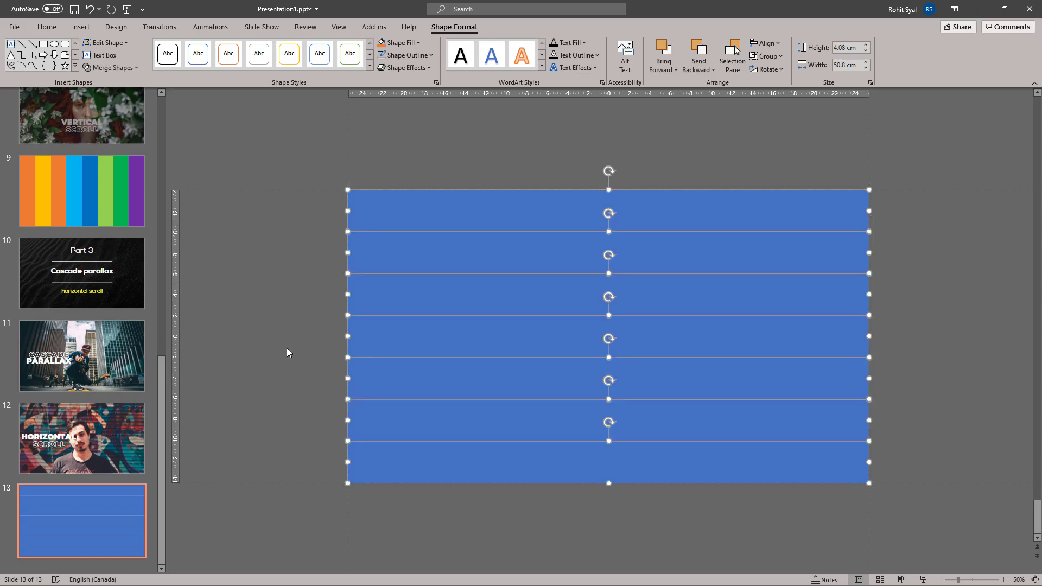
pyautogui.click(288, 352)
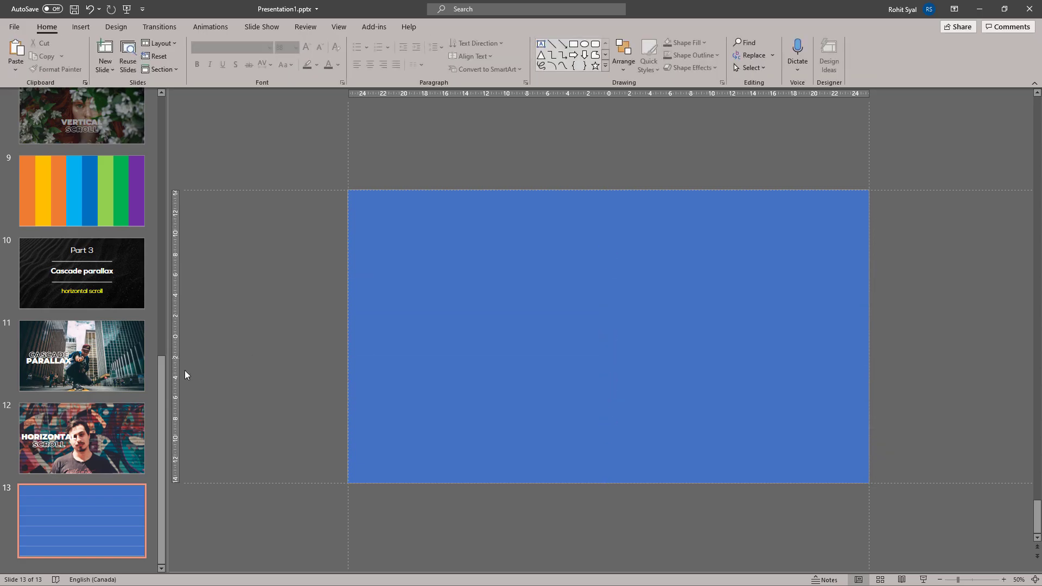
# Copy the graffiti portrait picture from slide 12
pyautogui.scroll(1, 185, 370)
pyautogui.click(420, 234)
pyautogui.rightClick(420, 235)
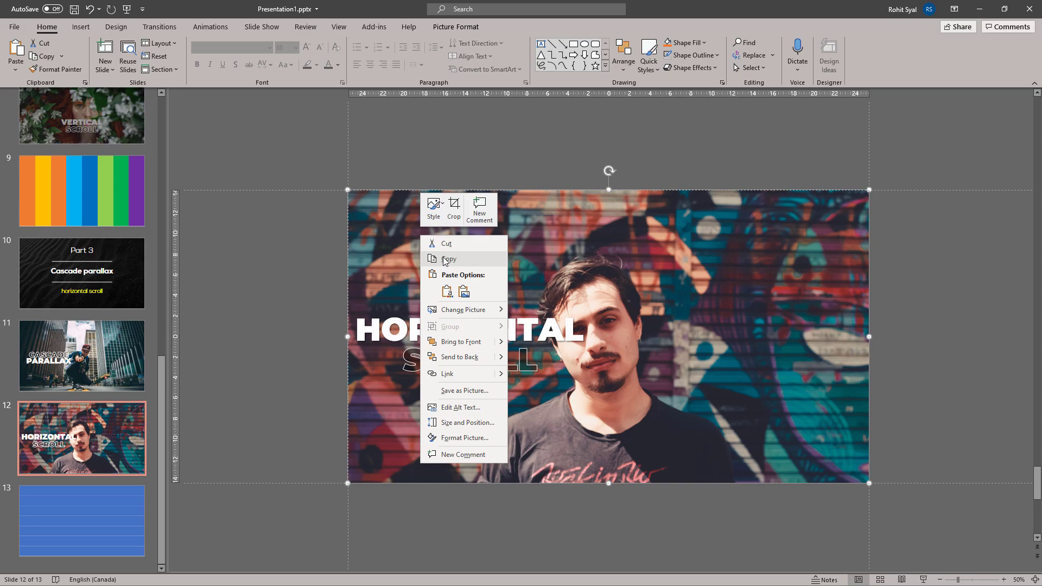
pyautogui.click(444, 260)
pyautogui.click(231, 366)
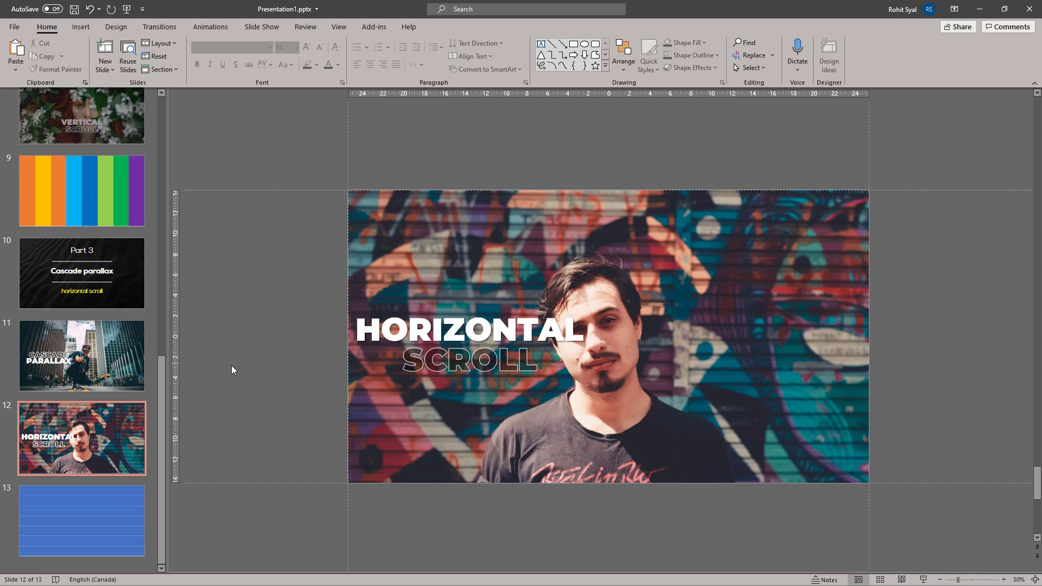
# Fill the topmost bar on slide 13 with the copied portrait using a picture fill from the clipboard
pyautogui.click(113, 516)
pyautogui.click(414, 205)
pyautogui.rightClick(411, 206)
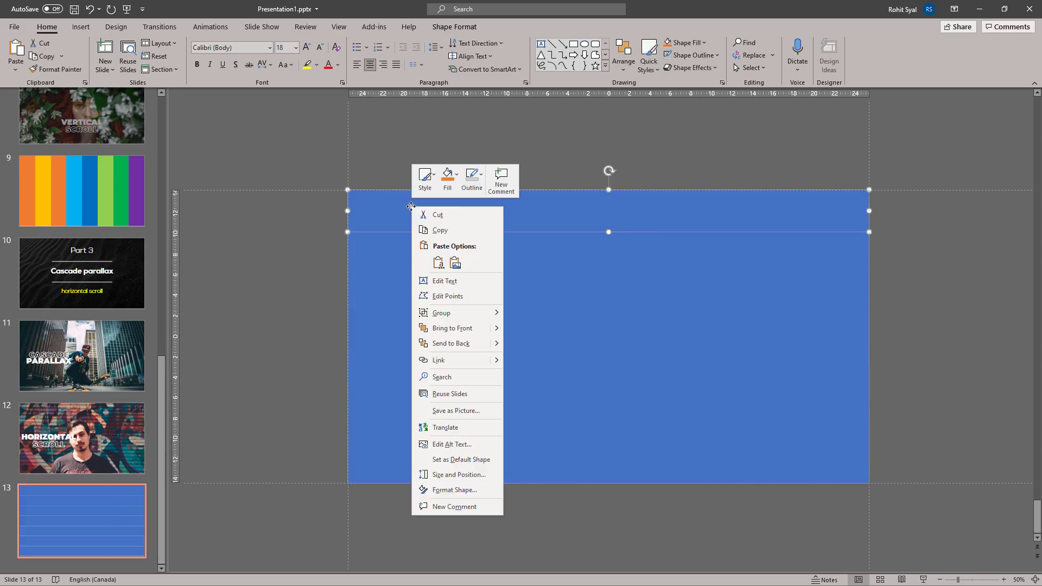
pyautogui.click(453, 490)
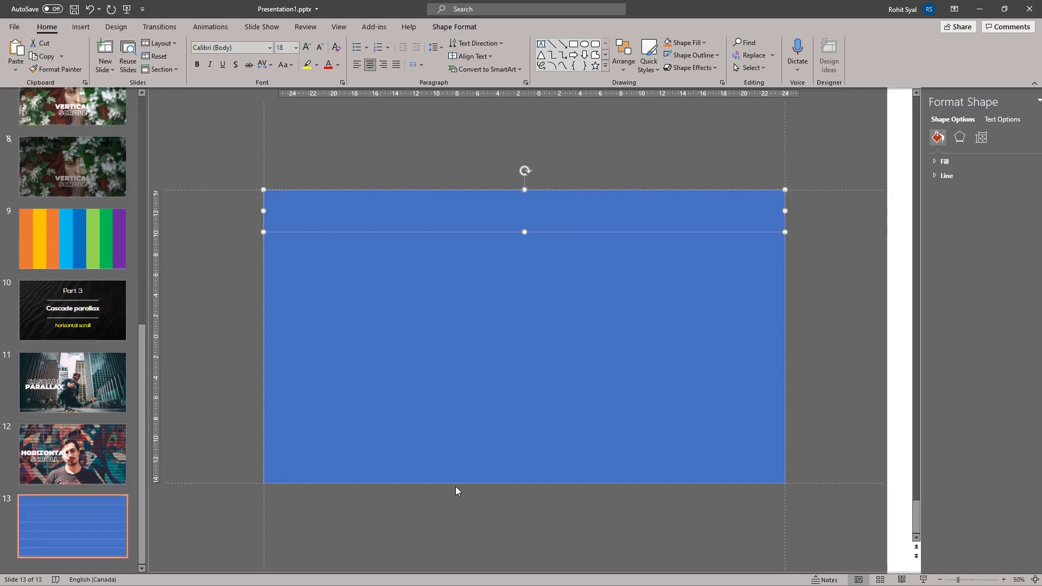
pyautogui.click(910, 162)
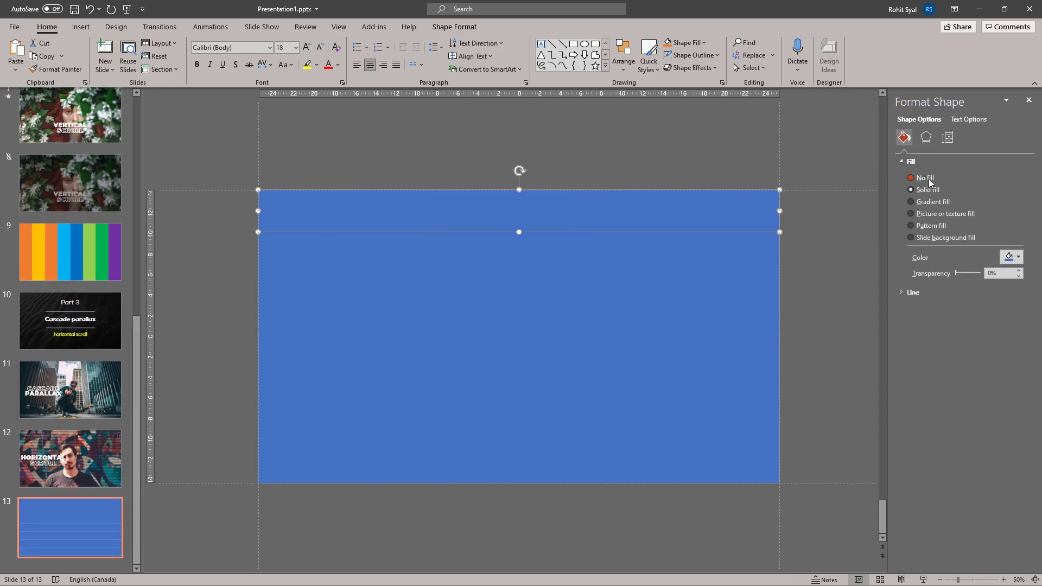
pyautogui.click(926, 216)
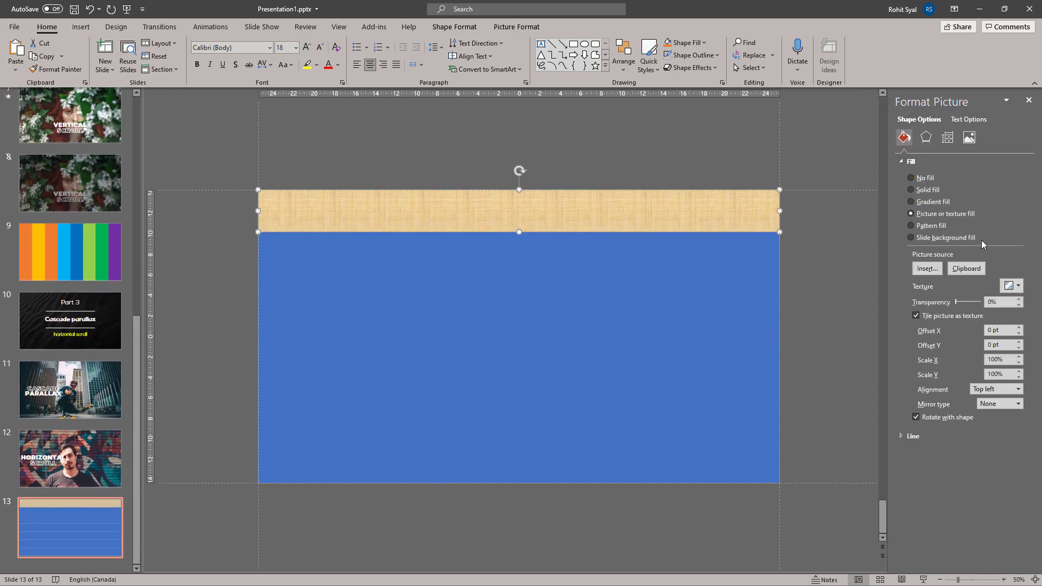
pyautogui.click(962, 269)
# Crop the topmost bar's picture fill by extending the picture down to the slide's lower edge, restoring its full-slide proportions
pyautogui.click(514, 28)
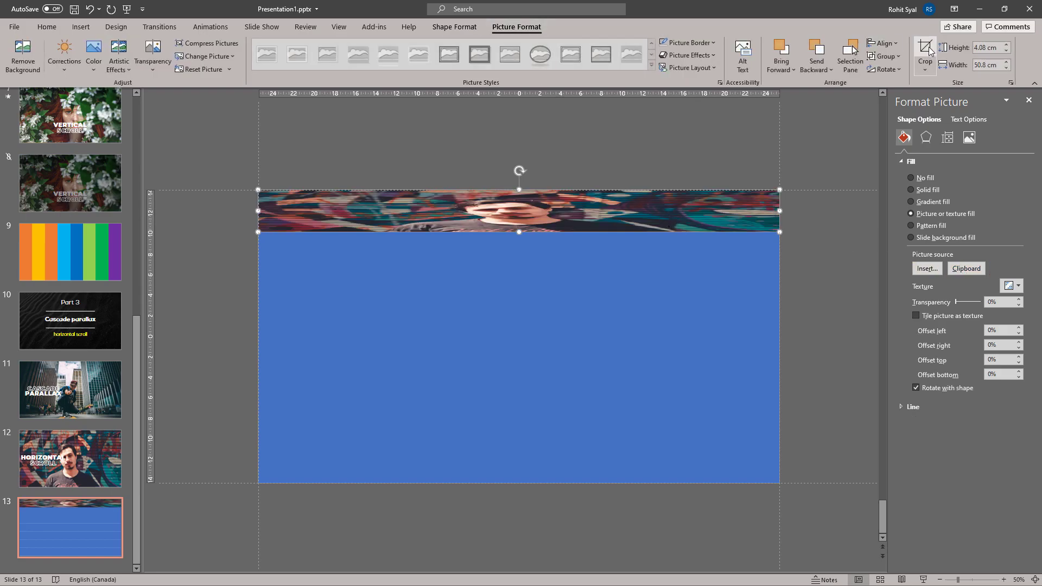
pyautogui.click(925, 55)
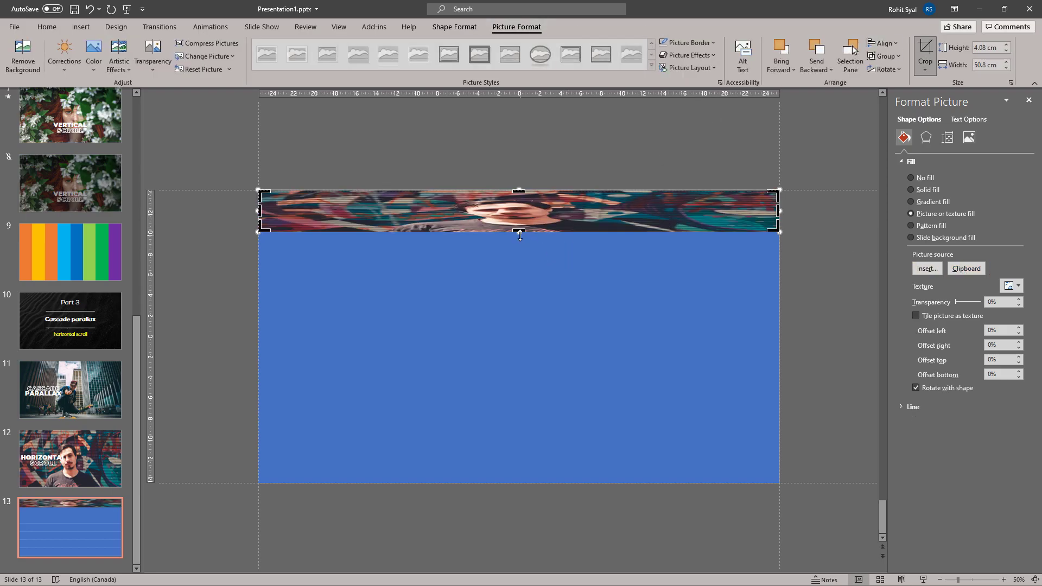
pyautogui.moveTo(520, 235); pyautogui.dragTo(507, 481)
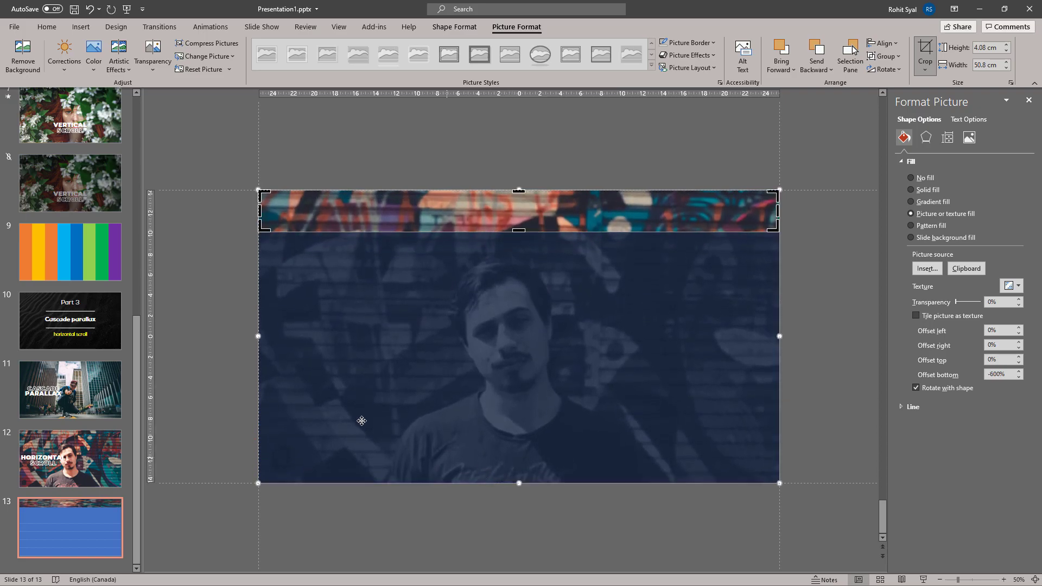
pyautogui.click(201, 303)
# Copy the topmost bar's cropped picture fill to the other six bars with Format Painter
pyautogui.click(302, 210)
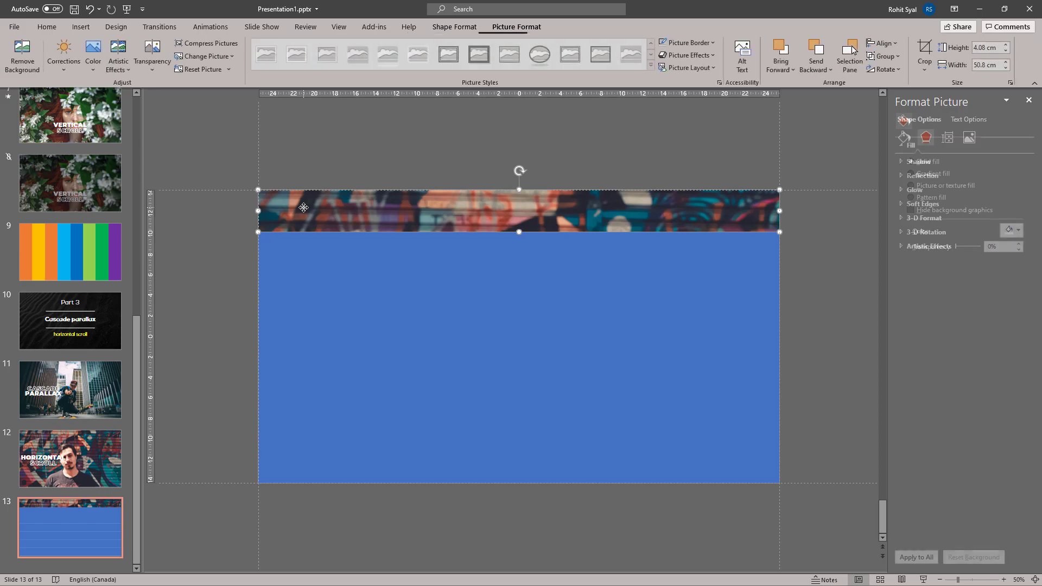
pyautogui.click(42, 28)
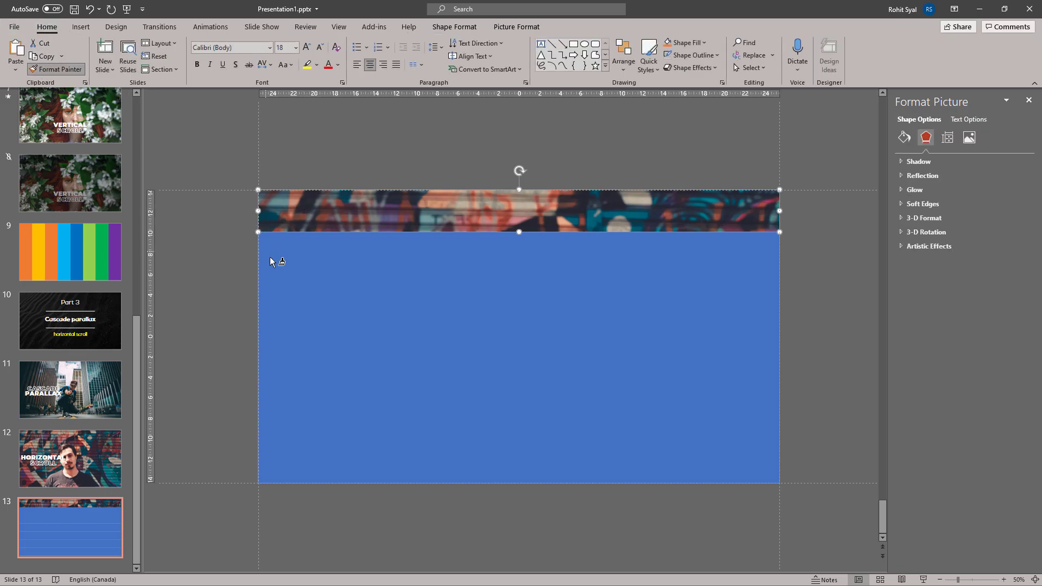
pyautogui.click(307, 250)
pyautogui.click(314, 297)
pyautogui.click(315, 334)
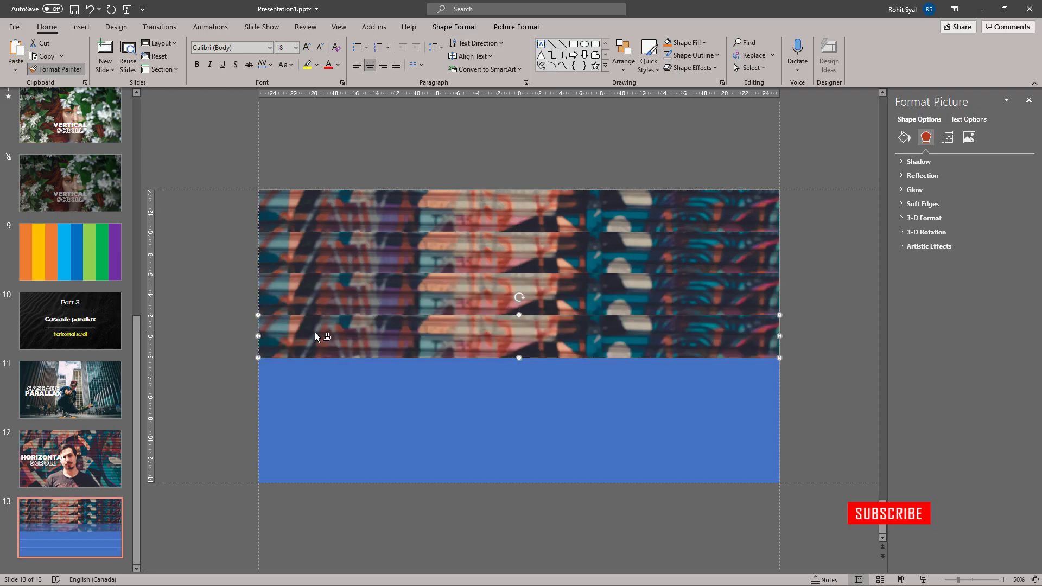
pyautogui.click(317, 377)
pyautogui.click(313, 420)
pyautogui.click(308, 449)
pyautogui.click(220, 410)
# Crop the second and third bars, shifting each picture up so it aligns with the slide edges
pyautogui.click(455, 208)
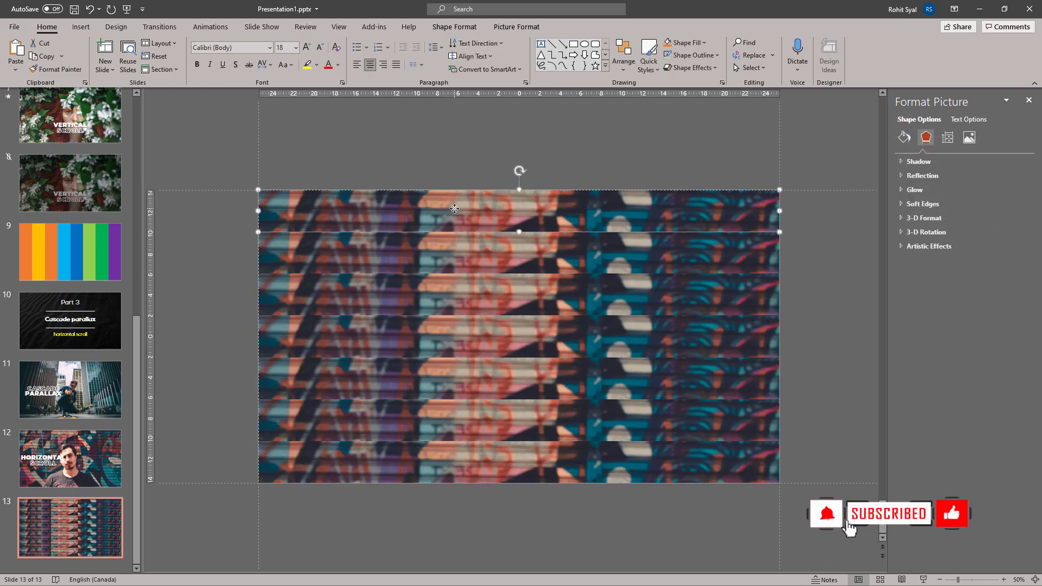
pyautogui.click(465, 253)
pyautogui.click(521, 27)
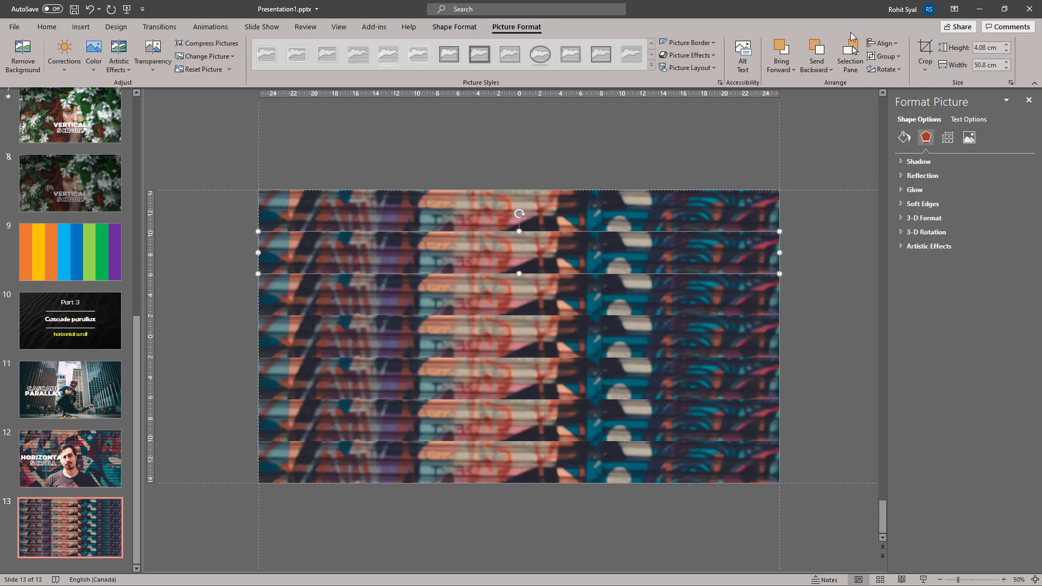
pyautogui.click(921, 51)
pyautogui.moveTo(494, 419); pyautogui.dragTo(493, 378)
pyautogui.click(231, 332)
pyautogui.click(361, 301)
pyautogui.click(916, 45)
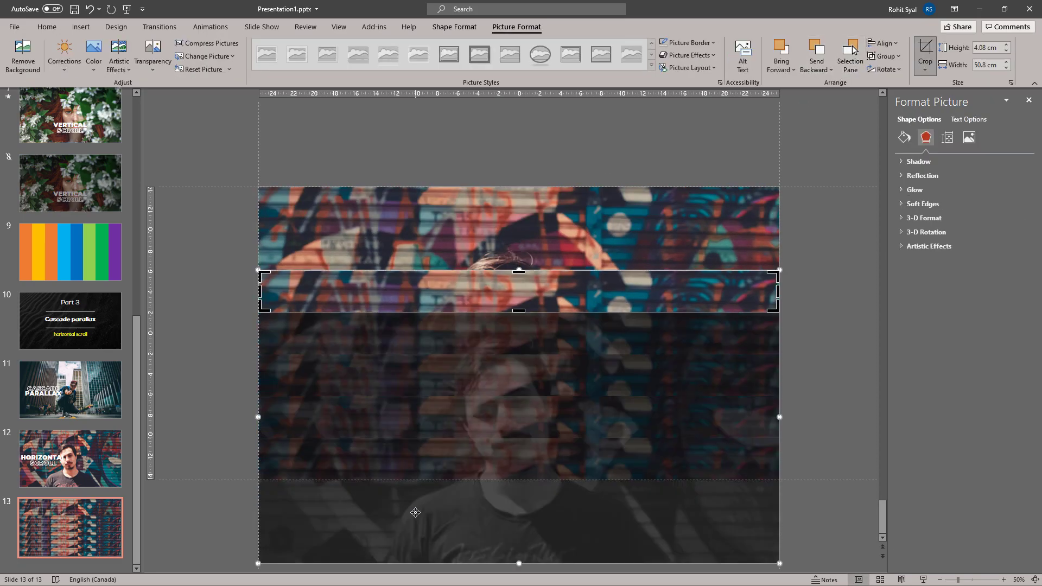
pyautogui.moveTo(416, 512); pyautogui.dragTo(415, 429)
pyautogui.click(230, 361)
# Crop the fourth and fifth bars, shifting each picture up so it aligns with the slide edges
pyautogui.click(435, 327)
pyautogui.click(922, 49)
pyautogui.moveTo(418, 513); pyautogui.dragTo(416, 434)
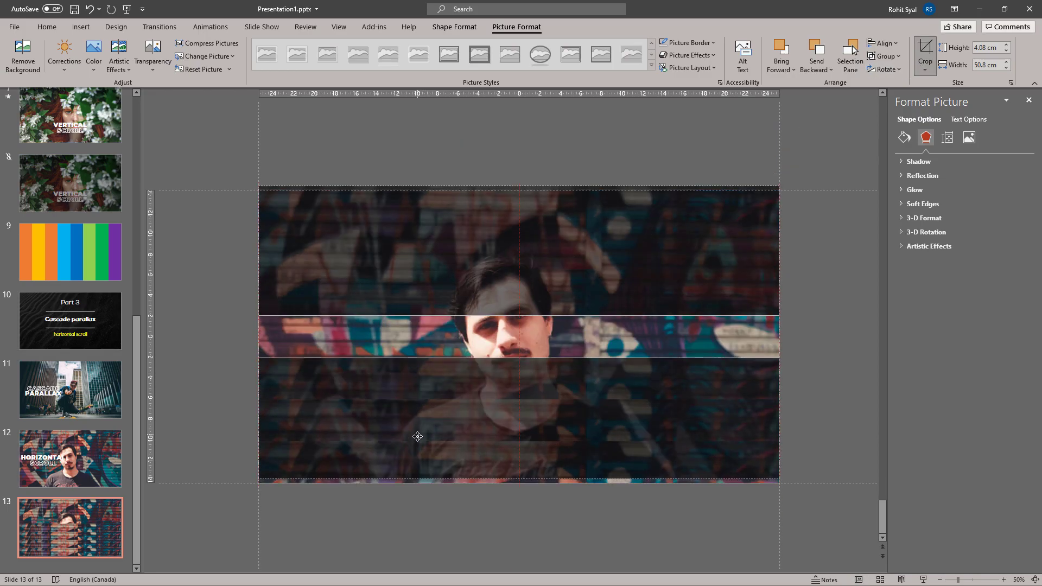
pyautogui.click(205, 387)
pyautogui.click(391, 376)
pyautogui.click(923, 50)
pyautogui.moveTo(432, 515); pyautogui.dragTo(421, 436)
pyautogui.click(225, 405)
# Crop the sixth and seventh bars, shifting each picture up to complete the seamless portrait
pyautogui.click(396, 417)
pyautogui.click(921, 50)
pyautogui.moveTo(406, 526); pyautogui.dragTo(408, 401)
pyautogui.click(225, 424)
pyautogui.click(386, 456)
pyautogui.click(923, 50)
pyautogui.moveTo(438, 487); pyautogui.dragTo(435, 326)
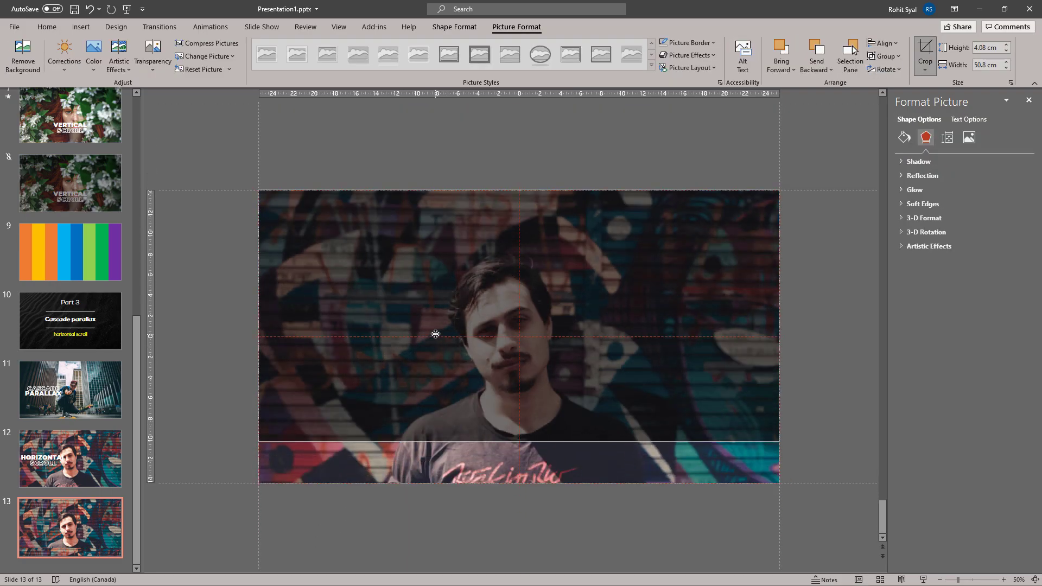
pyautogui.click(223, 360)
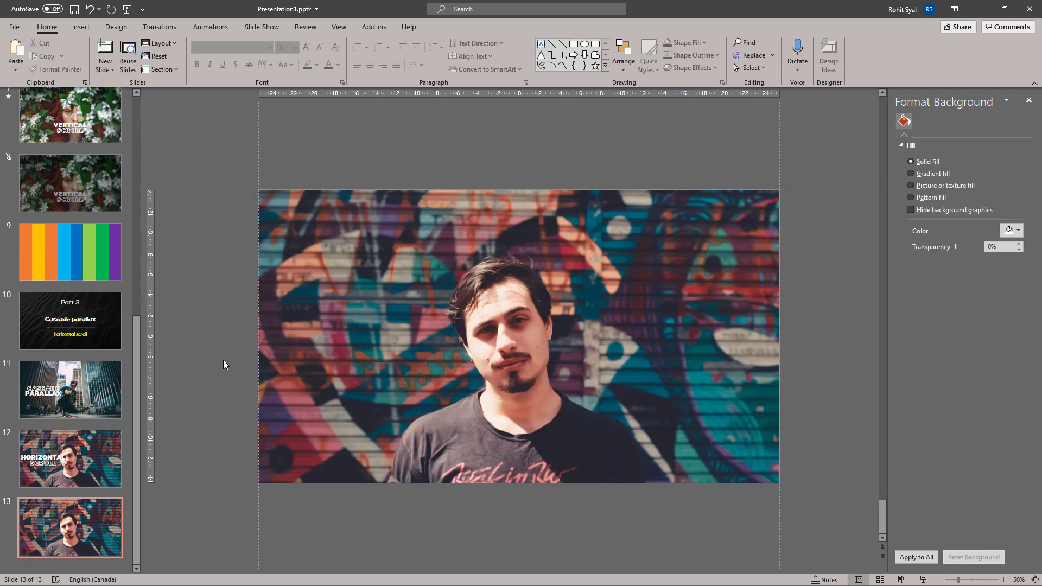
# Copy the "HORIZONTAL SCROLL" title from slide 12 and paste it onto slide 13
pyautogui.click(109, 450)
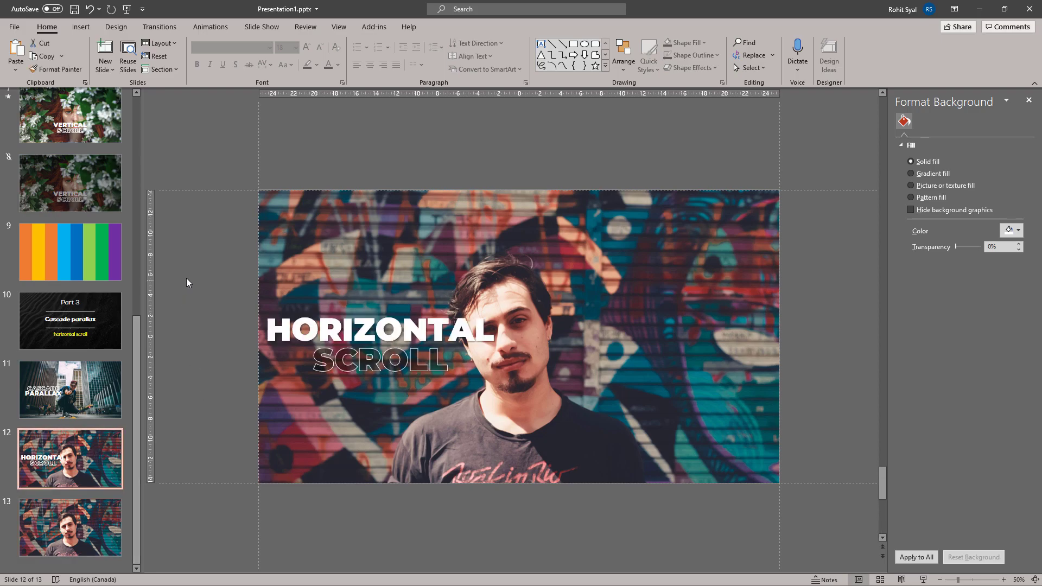
pyautogui.moveTo(187, 280); pyautogui.dragTo(562, 419)
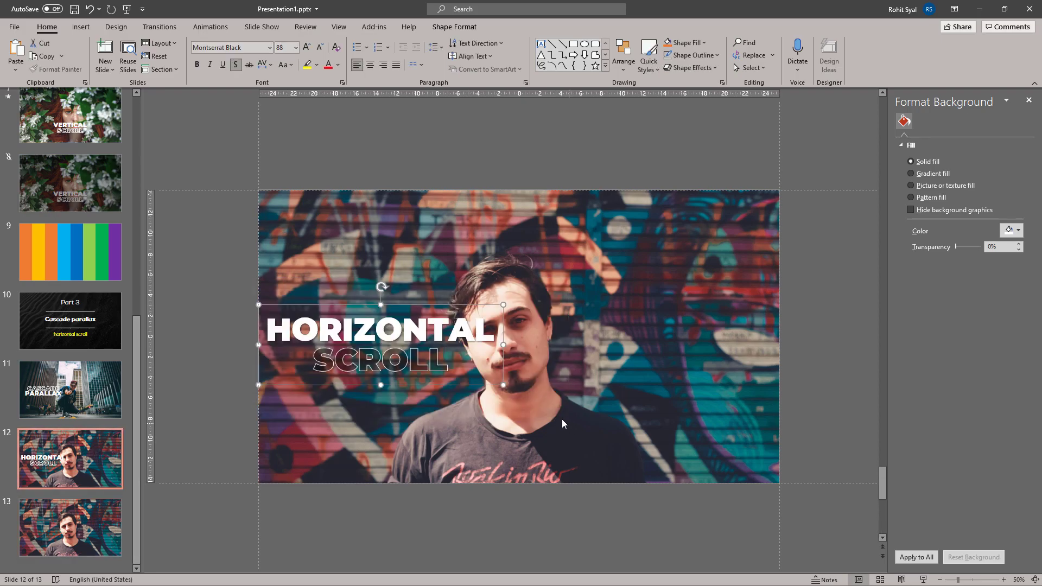
pyautogui.click(82, 525)
pyautogui.hotkey('ctrl', 'v')
pyautogui.click(223, 386)
# Hide the original portrait slide 12 and move it below the slide built from picture bars
pyautogui.click(82, 473)
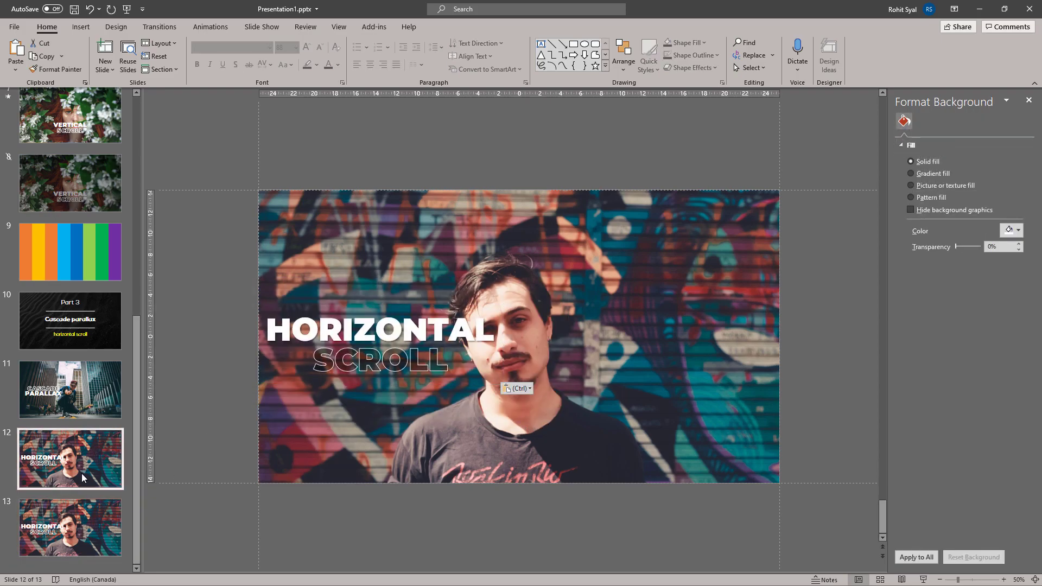
pyautogui.rightClick(81, 467)
pyautogui.click(103, 428)
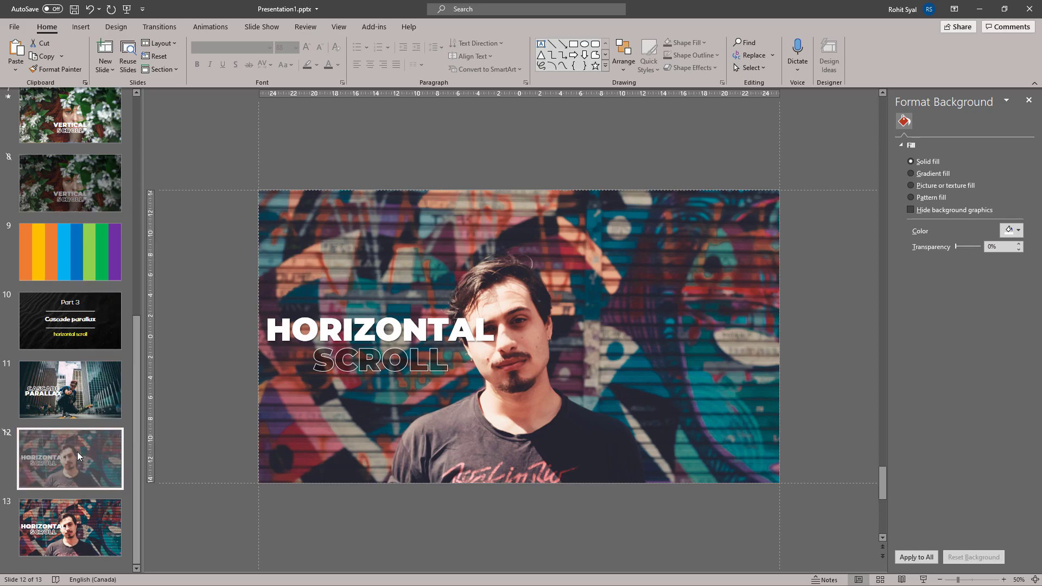
pyautogui.moveTo(78, 452); pyautogui.dragTo(74, 540)
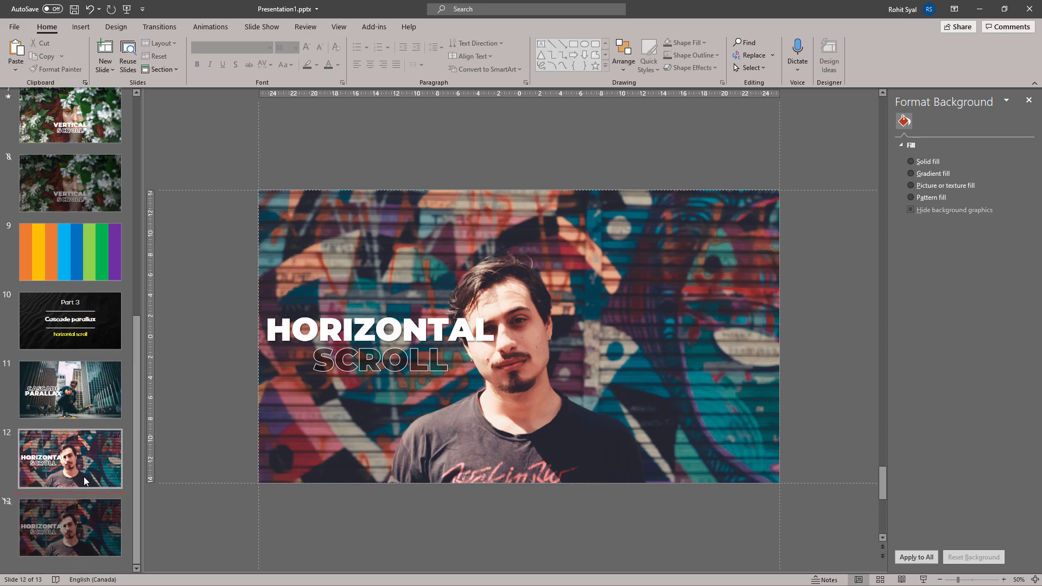
# Copy all seven picture bars and the title from slide 12 to slide 11, placing them just outside the slide's right edge
pyautogui.click(85, 479)
pyautogui.scroll(-1, 455, 337)
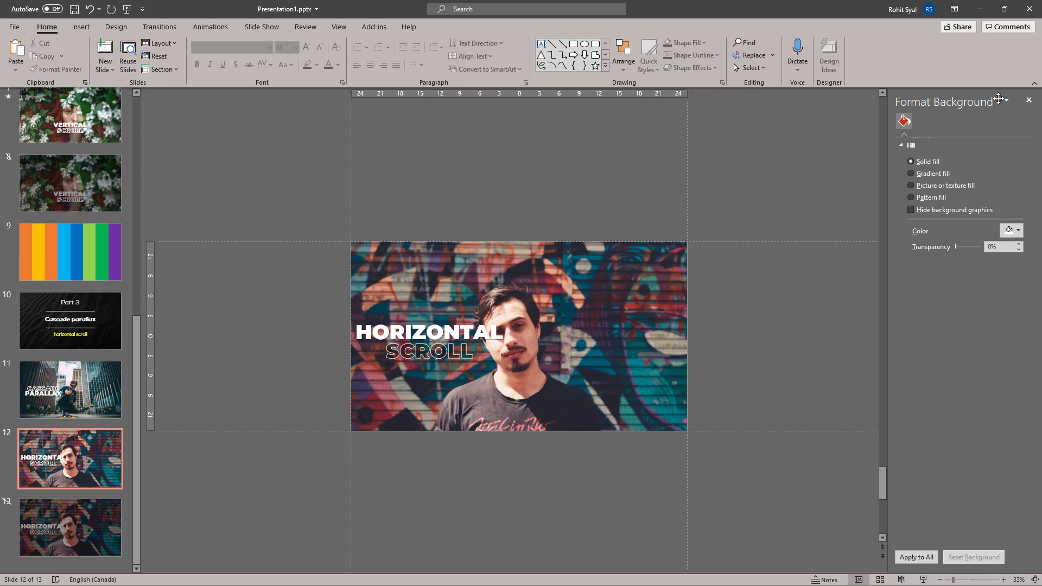
pyautogui.click(1031, 103)
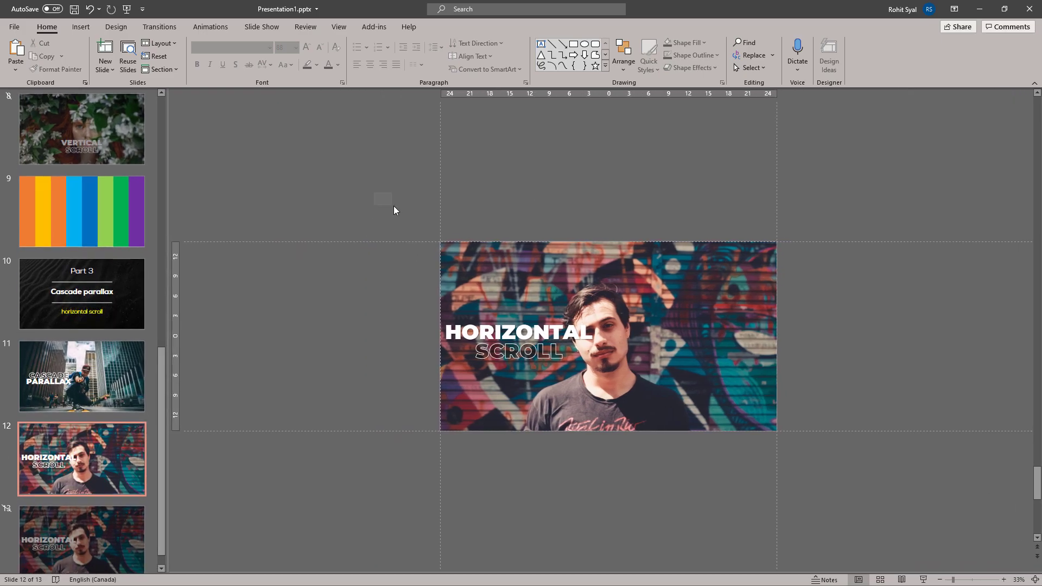
pyautogui.moveTo(394, 207); pyautogui.dragTo(860, 496)
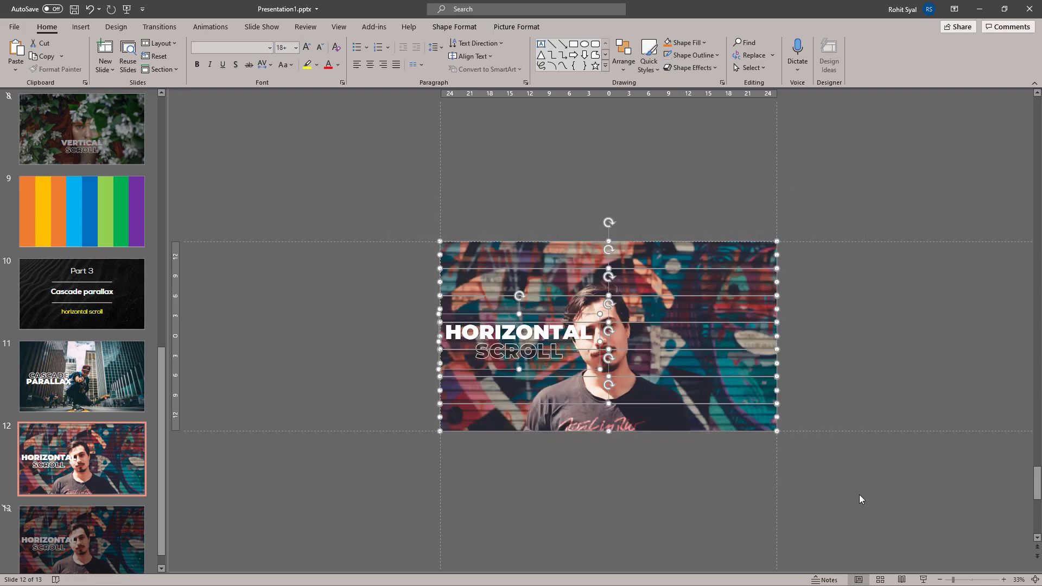
pyautogui.click(117, 380)
pyautogui.hotkey('ctrl', 'v')
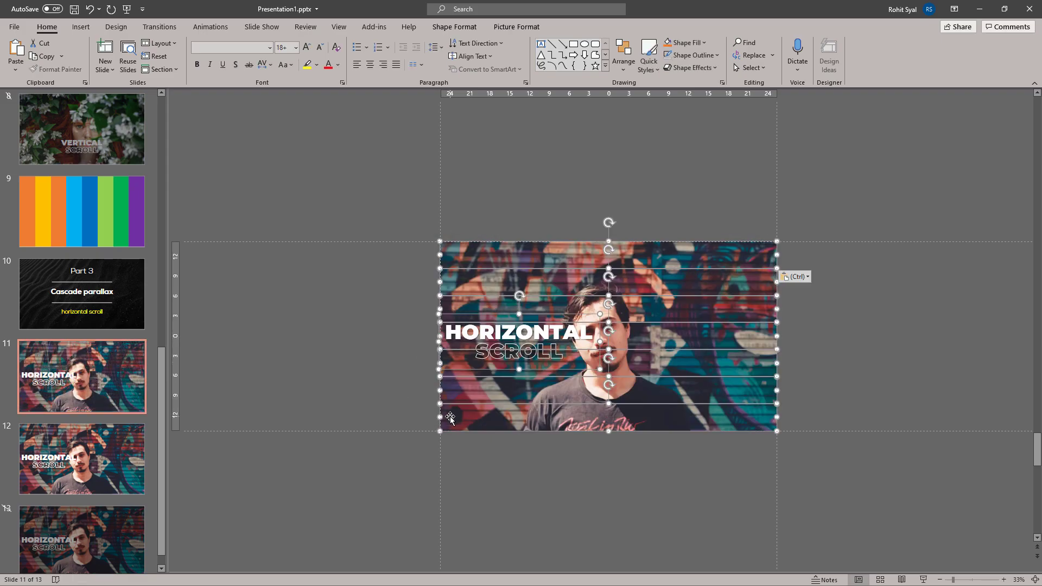
pyautogui.moveTo(450, 417); pyautogui.dragTo(789, 408)
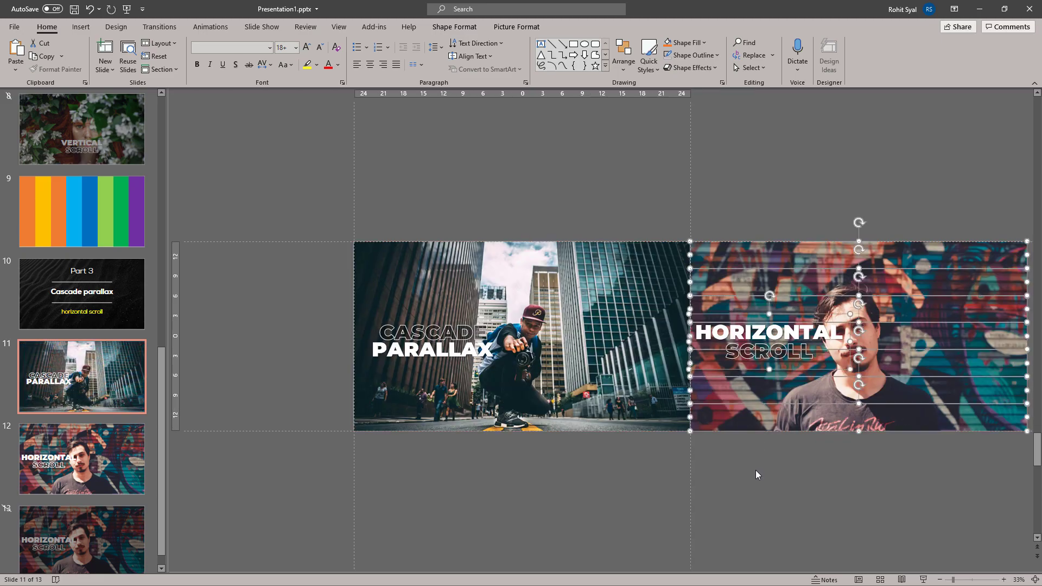
pyautogui.click(778, 488)
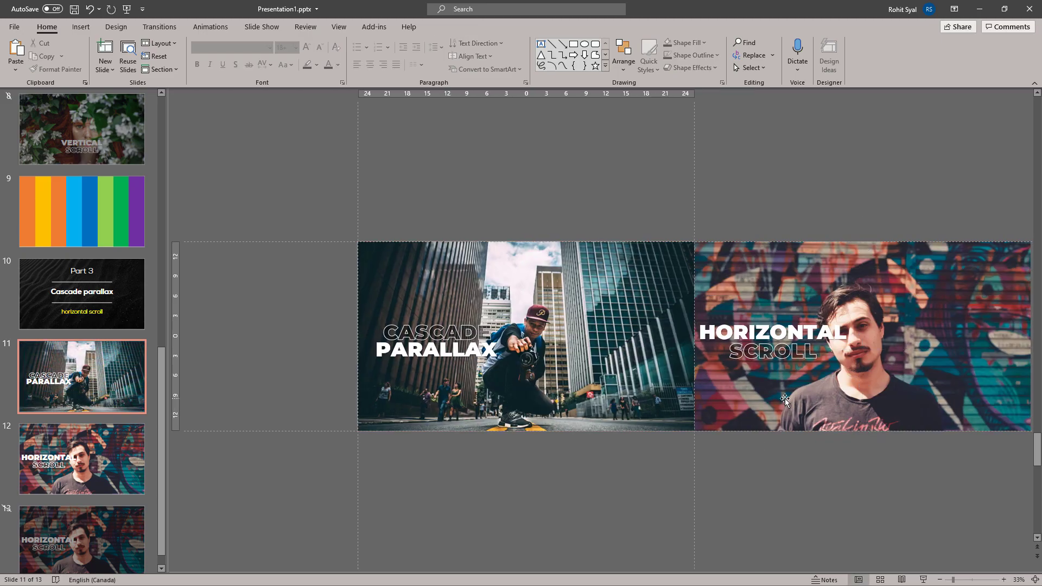
# Shift the second bar from the top to the right on slide 11 to start a staircase offset
pyautogui.click(753, 281)
pyautogui.click(752, 281)
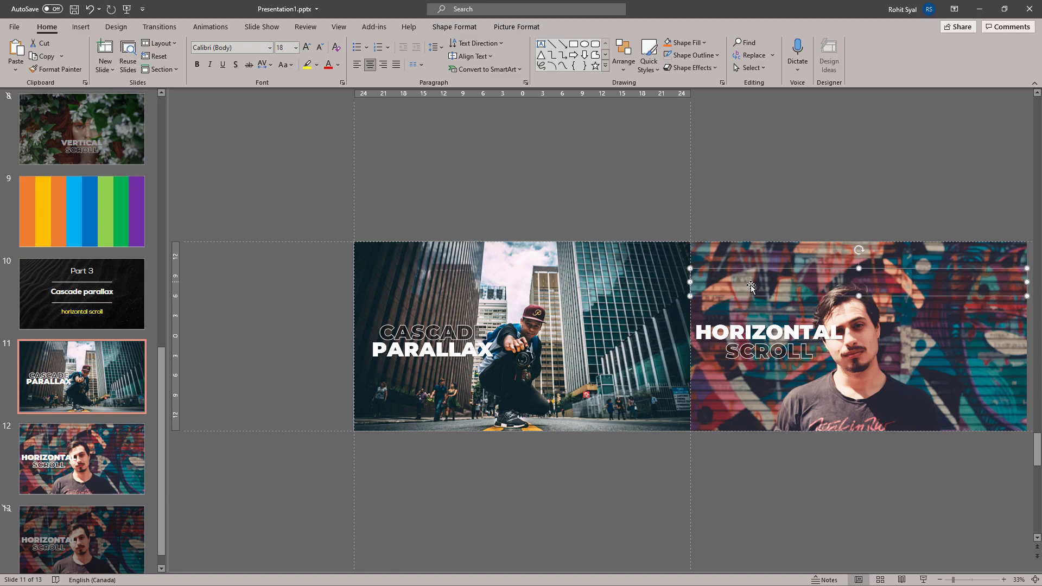
pyautogui.press('Right')
pyautogui.press('Right')
pyautogui.press('Right')
pyautogui.press('Right')
pyautogui.press('Right')
pyautogui.press('Right')
pyautogui.press('Right')
pyautogui.press('Right')
pyautogui.press('Right')
pyautogui.press('Right')
pyautogui.press('Right')
pyautogui.press('Right')
pyautogui.press('Right')
pyautogui.press('Right')
pyautogui.press('Right')
pyautogui.press('Right')
pyautogui.press('Right')
pyautogui.press('Right')
pyautogui.press('Right')
pyautogui.press('Right')
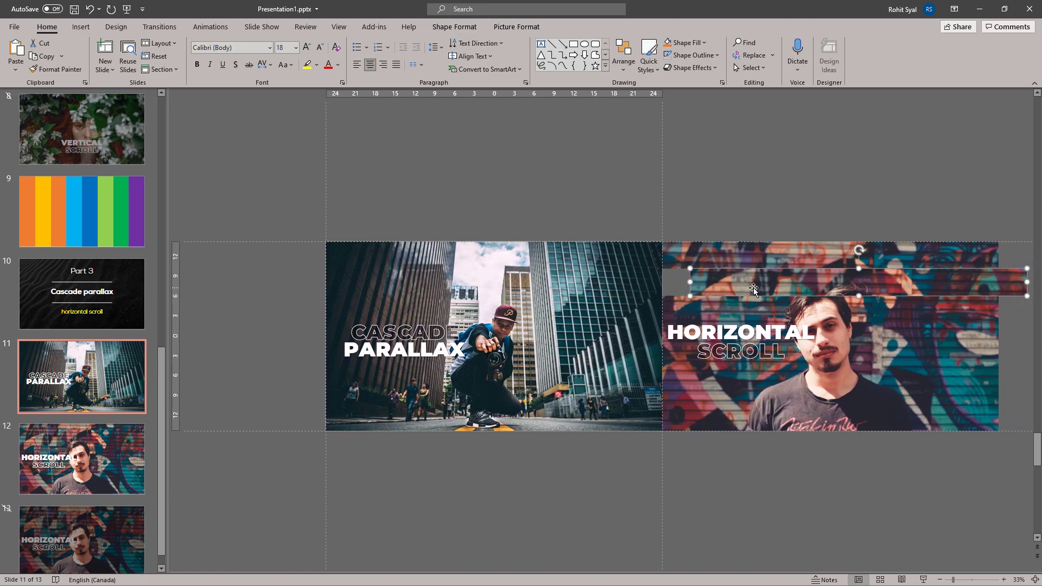
pyautogui.press('Right')
pyautogui.press('Right')
pyautogui.press('Right')
pyautogui.press('Right')
pyautogui.press('Right')
pyautogui.press('Right')
pyautogui.press('Right')
pyautogui.press('Right')
# Shift the third bar right on slide 11, one stair step beyond the second bar
pyautogui.click(720, 308)
pyautogui.press('Right')
pyautogui.press('Right')
pyautogui.press('Right')
pyautogui.press('Right')
pyautogui.press('Right')
pyautogui.press('Right')
pyautogui.press('Right')
pyautogui.press('Right')
pyautogui.press('Right')
pyautogui.press('Right')
pyautogui.press('Right')
pyautogui.press('Right')
pyautogui.press('Right')
pyautogui.press('Right')
pyautogui.press('Right')
pyautogui.press('Right')
pyautogui.press('Right')
pyautogui.press('Right')
pyautogui.press('Right')
pyautogui.press('Right')
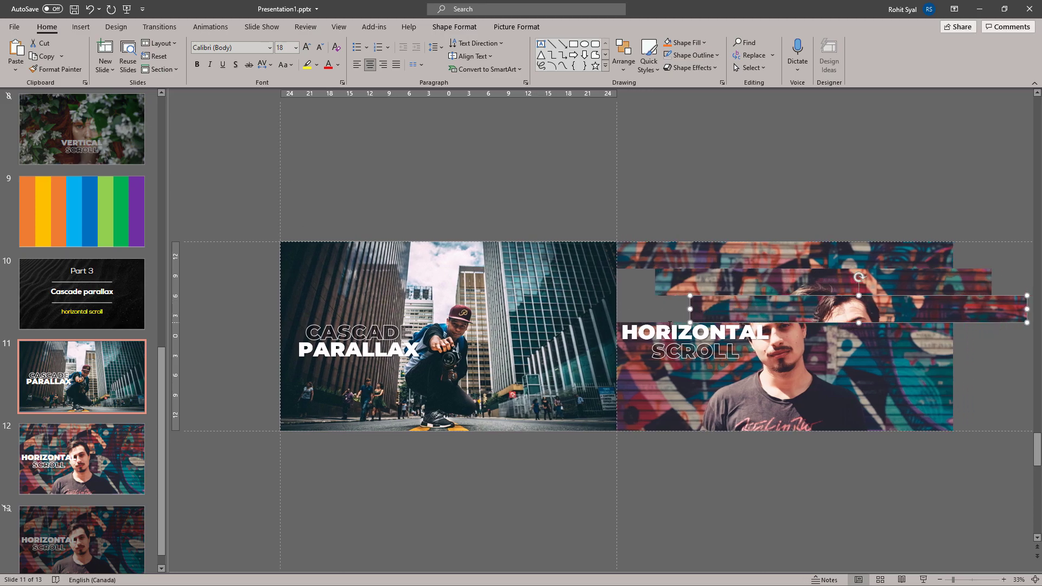
# Shift the fourth bar right on slide 11, one stair step beyond the third bar
pyautogui.click(670, 326)
pyautogui.press('Right')
pyautogui.press('Right')
pyautogui.press('Right')
pyautogui.press('Right')
pyautogui.press('Right')
pyautogui.press('Right')
pyautogui.press('Right')
pyautogui.press('Right')
pyautogui.press('Right')
pyautogui.press('Right')
pyautogui.press('Right')
pyautogui.press('Right')
pyautogui.press('Right')
pyautogui.press('Right')
pyautogui.press('Right')
pyautogui.press('Right')
pyautogui.press('Right')
pyautogui.press('Right')
pyautogui.press('Right')
pyautogui.press('Right')
# Shift the fifth bar from the top right on slide 11, one stair step beyond the fourth bar
pyautogui.click(798, 365)
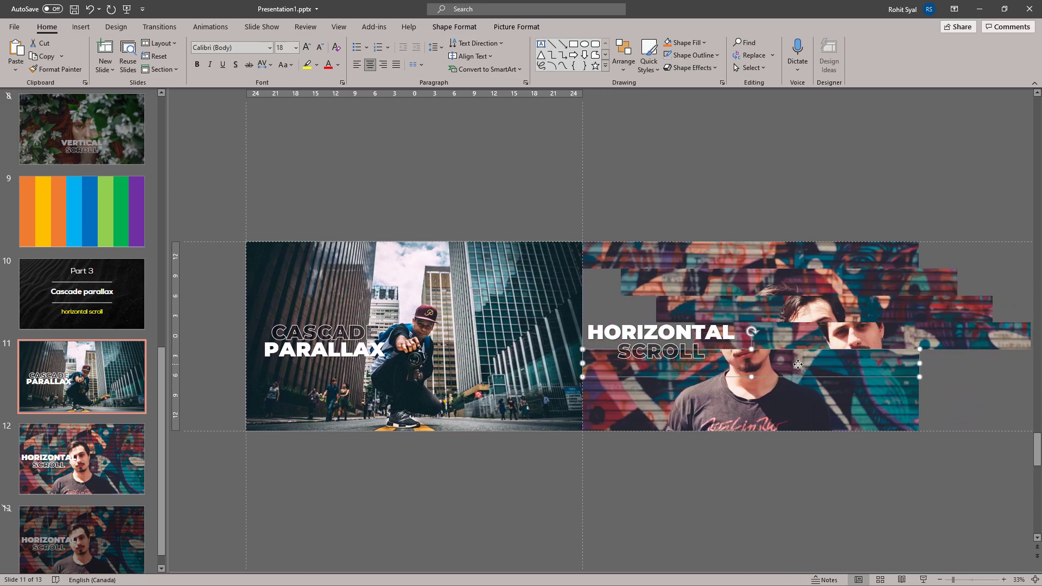
pyautogui.press('Right')
pyautogui.press('Right')
pyautogui.press('Right')
pyautogui.press('Right')
pyautogui.press('Right')
pyautogui.press('Right')
pyautogui.press('Right')
pyautogui.press('Right')
pyautogui.press('Right')
pyautogui.press('Right')
pyautogui.press('Right')
pyautogui.press('Right')
pyautogui.press('Right')
pyautogui.press('Right')
pyautogui.press('Right')
pyautogui.press('Right')
pyautogui.press('Right')
pyautogui.press('Right')
pyautogui.press('Right')
pyautogui.press('Right')
# Shift the sixth bar right on slide 11, one stair step beyond the fifth bar
pyautogui.click(788, 401)
pyautogui.press('Right')
pyautogui.press('Right')
pyautogui.press('Right')
pyautogui.press('Right')
pyautogui.press('Right')
pyautogui.press('Right')
pyautogui.press('Right')
pyautogui.press('Right')
pyautogui.press('Right')
pyautogui.press('Right')
pyautogui.press('Right')
pyautogui.press('Right')
pyautogui.press('Right')
pyautogui.press('Right')
pyautogui.press('Right')
pyautogui.press('Right')
pyautogui.press('Right')
pyautogui.press('Right')
pyautogui.press('Right')
pyautogui.press('Right')
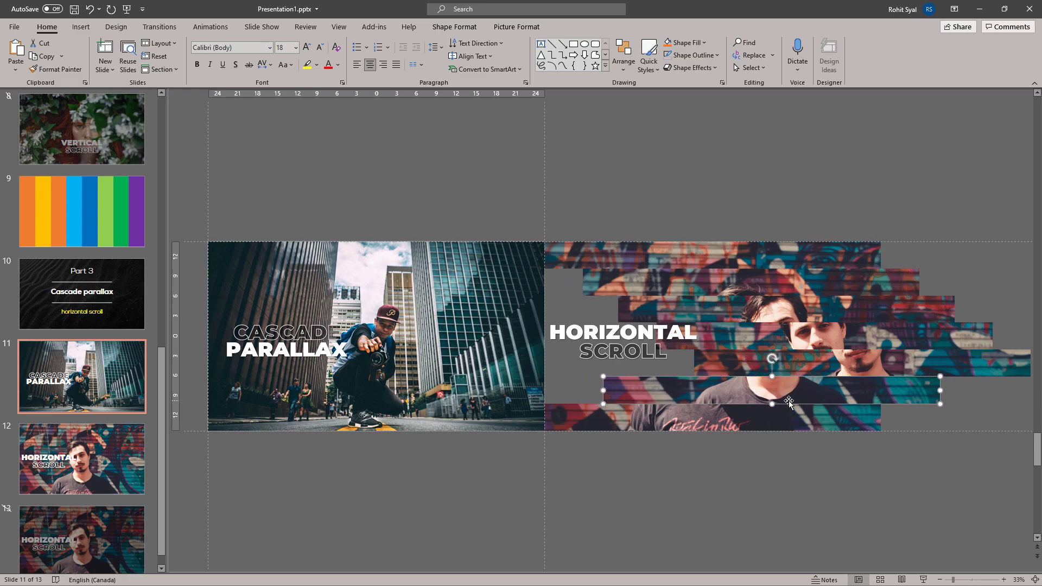
pyautogui.press('Right')
pyautogui.press('Right')
pyautogui.press('Right')
pyautogui.press('Right')
pyautogui.press('Right')
pyautogui.press('Right')
pyautogui.press('Right')
pyautogui.press('Right')
pyautogui.press('Right')
pyautogui.press('Right')
pyautogui.press('Right')
pyautogui.press('Right')
pyautogui.press('Right')
pyautogui.press('Right')
pyautogui.press('Right')
pyautogui.press('Right')
pyautogui.press('Right')
pyautogui.press('Right')
pyautogui.press('Right')
pyautogui.press('Right')
# Shift the seventh, lowest bar right on slide 11, one stair step beyond the sixth bar
pyautogui.click(734, 416)
pyautogui.press('Right')
pyautogui.press('Right')
pyautogui.press('Right')
pyautogui.press('Right')
pyautogui.press('Right')
pyautogui.press('Right')
pyautogui.press('Right')
pyautogui.press('Right')
pyautogui.press('Right')
pyautogui.press('Right')
pyautogui.press('Right')
pyautogui.press('Right')
pyautogui.press('Right')
pyautogui.press('Right')
pyautogui.press('Right')
pyautogui.press('Right')
pyautogui.press('Right')
pyautogui.press('Right')
pyautogui.press('Right')
pyautogui.press('Right')
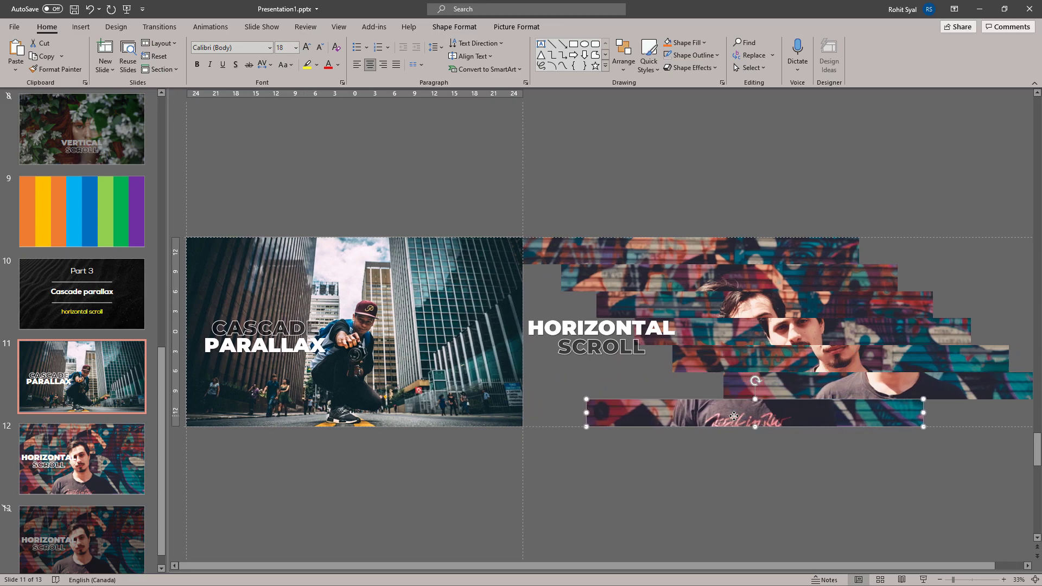
pyautogui.press('Right')
pyautogui.press('Right')
pyautogui.press('Right')
pyautogui.press('Right')
pyautogui.press('Right')
pyautogui.press('Right')
pyautogui.press('Right')
pyautogui.press('Right')
pyautogui.press('Right')
pyautogui.press('Right')
pyautogui.press('Right')
pyautogui.press('Right')
pyautogui.press('Right')
pyautogui.press('Right')
pyautogui.press('Right')
pyautogui.press('Right')
pyautogui.press('Right')
pyautogui.press('Right')
pyautogui.press('Right')
pyautogui.press('Right')
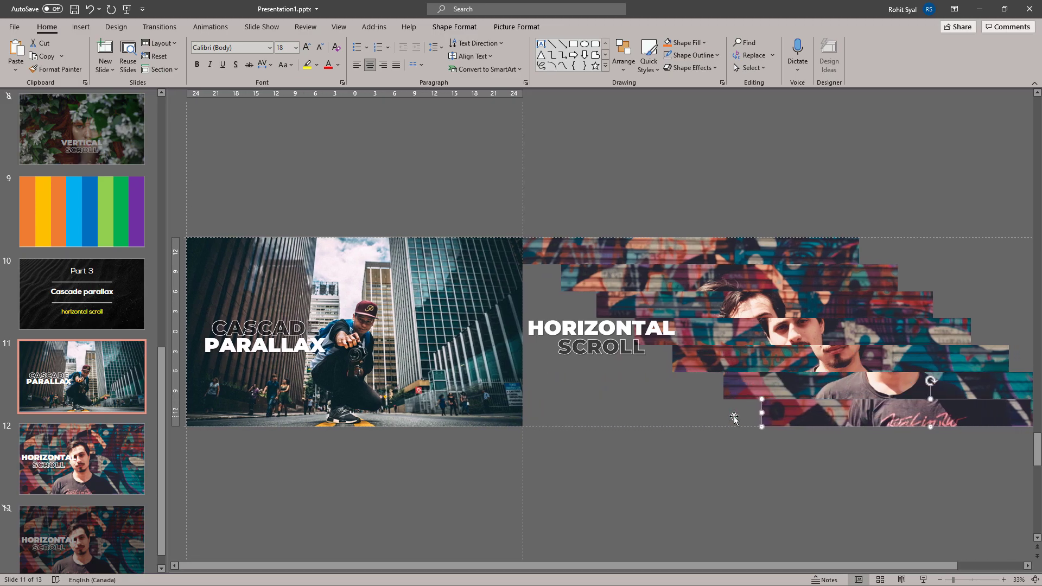
# Set the picture fill transparency of all seven staggered bars beside slide 11 to 68%
pyautogui.keyDown('shift'); pyautogui.click(738, 392); pyautogui.keyUp('shift')
pyautogui.keyDown('shift'); pyautogui.click(709, 358); pyautogui.keyUp('shift')
pyautogui.keyDown('shift'); pyautogui.click(703, 331); pyautogui.keyUp('shift')
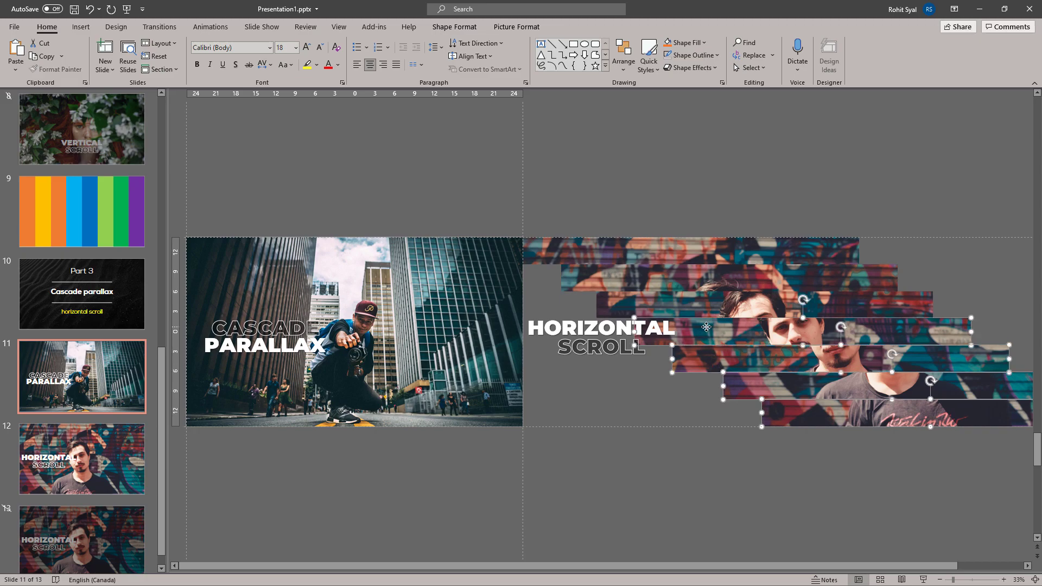
pyautogui.keyDown('shift'); pyautogui.click(696, 305); pyautogui.keyUp('shift')
pyautogui.keyDown('shift'); pyautogui.click(679, 280); pyautogui.keyUp('shift')
pyautogui.keyDown('shift'); pyautogui.click(649, 250); pyautogui.keyUp('shift')
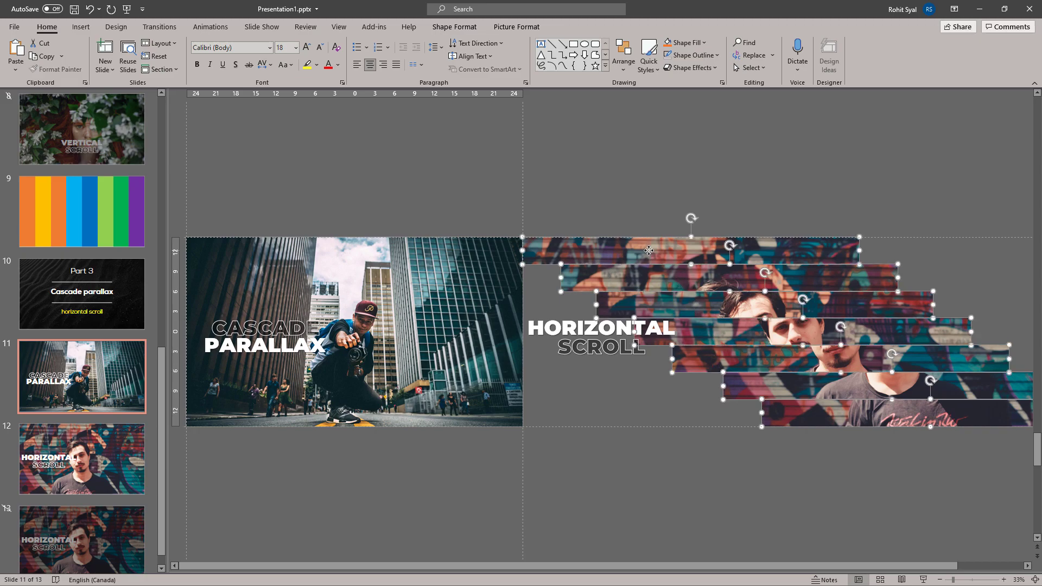
pyautogui.rightClick(649, 251)
pyautogui.click(700, 433)
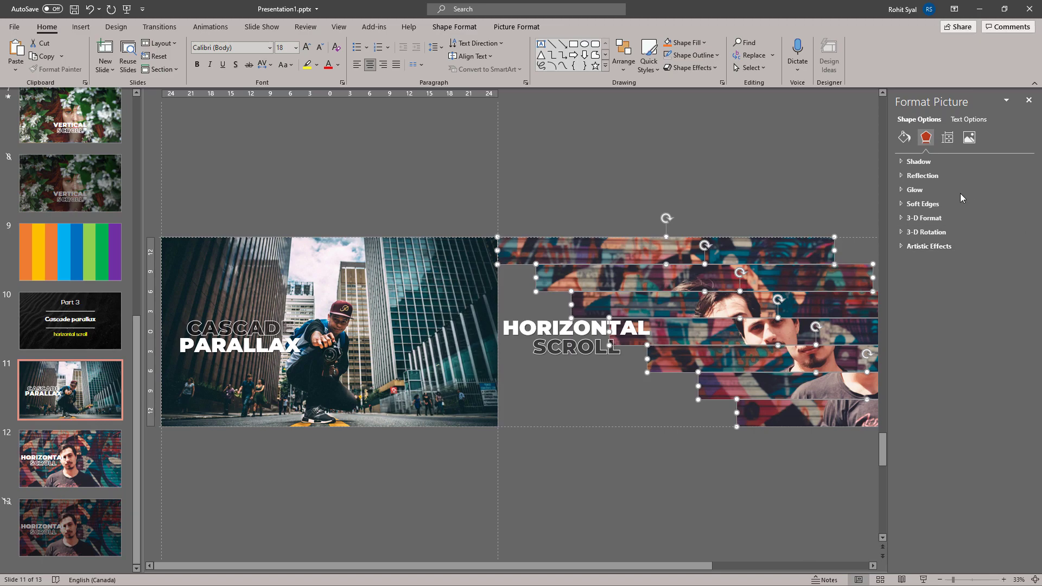
pyautogui.click(909, 141)
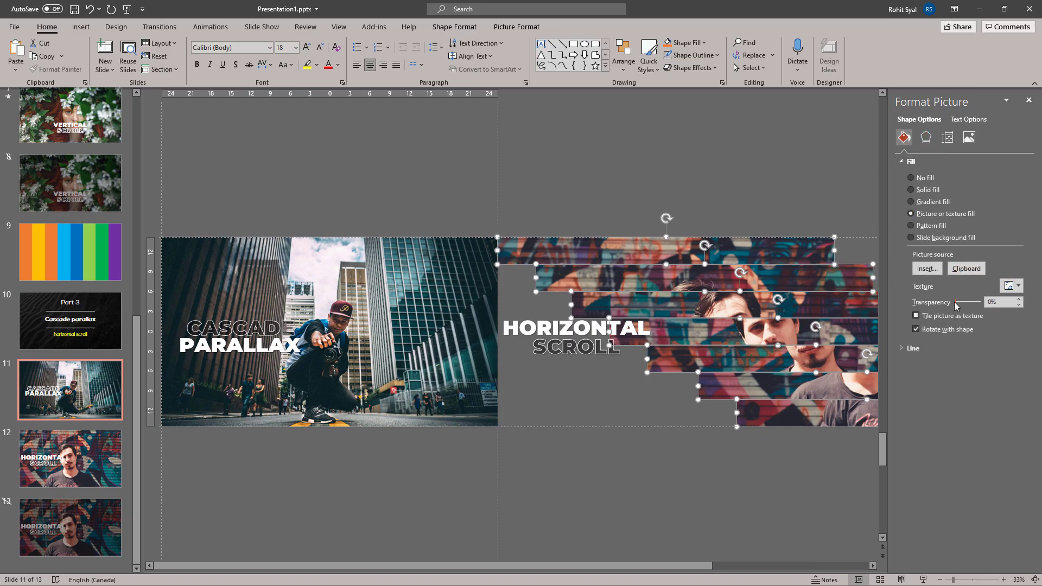
pyautogui.moveTo(956, 305); pyautogui.dragTo(967, 310)
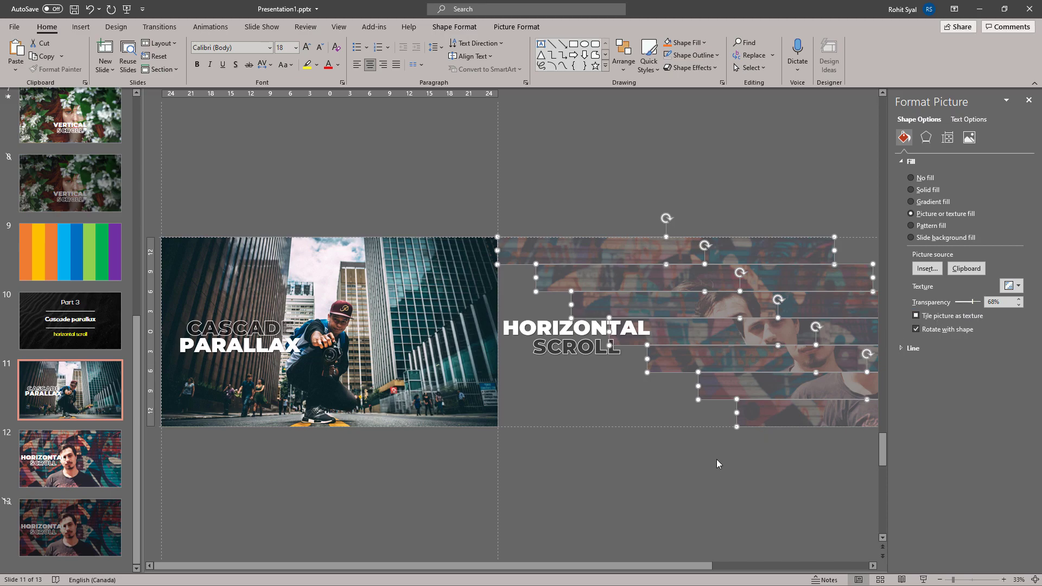
# Nudge the HORIZONTAL SCROLL title slightly right so its text box sits fully outside slide 11's right edge
pyautogui.click(640, 465)
pyautogui.click(575, 362)
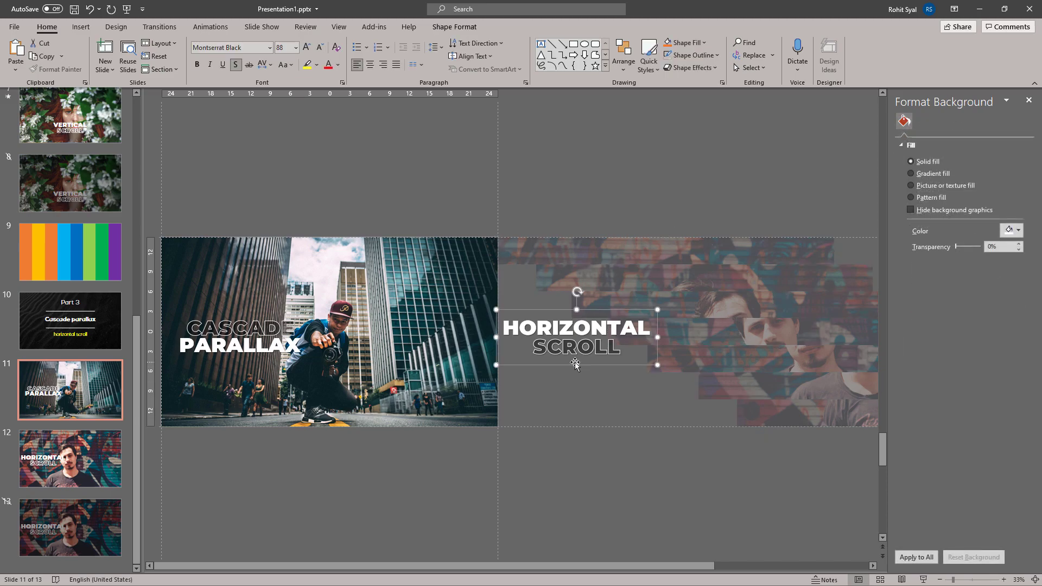
pyautogui.press('Right')
pyautogui.press('Right')
pyautogui.press('Right')
pyautogui.press('Right')
pyautogui.press('Right')
pyautogui.press('Right')
pyautogui.press('Right')
pyautogui.press('Right')
pyautogui.press('Right')
pyautogui.press('Right')
pyautogui.press('Right')
pyautogui.press('Right')
pyautogui.press('Right')
pyautogui.press('Right')
pyautogui.press('Right')
pyautogui.press('Right')
pyautogui.press('Right')
pyautogui.press('Right')
pyautogui.press('Right')
pyautogui.press('Right')
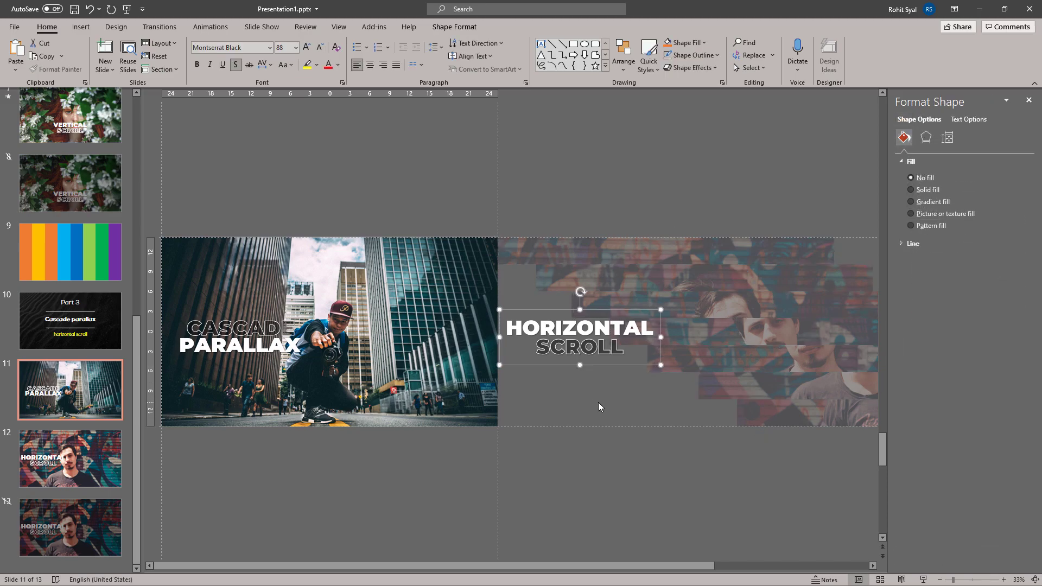
# Move the HORIZONTAL SCROLL title further right beside slide 11, so it sits over the middle of the staggered bars
pyautogui.press('Right')
pyautogui.press('Right')
pyautogui.press('Right')
pyautogui.press('Right')
pyautogui.press('Right')
pyautogui.press('Right')
pyautogui.press('Right')
pyautogui.press('Right')
pyautogui.press('Right')
pyautogui.press('Right')
pyautogui.press('Right')
pyautogui.press('Right')
pyautogui.press('Right')
pyautogui.press('Right')
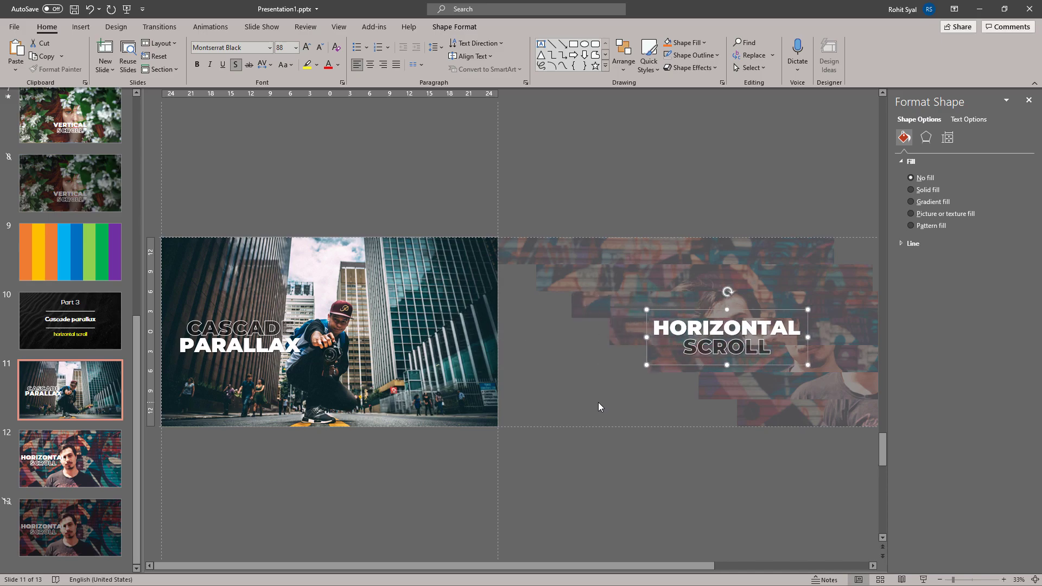
pyautogui.press('Right')
pyautogui.press('Right')
pyautogui.press('Right')
pyautogui.press('Right')
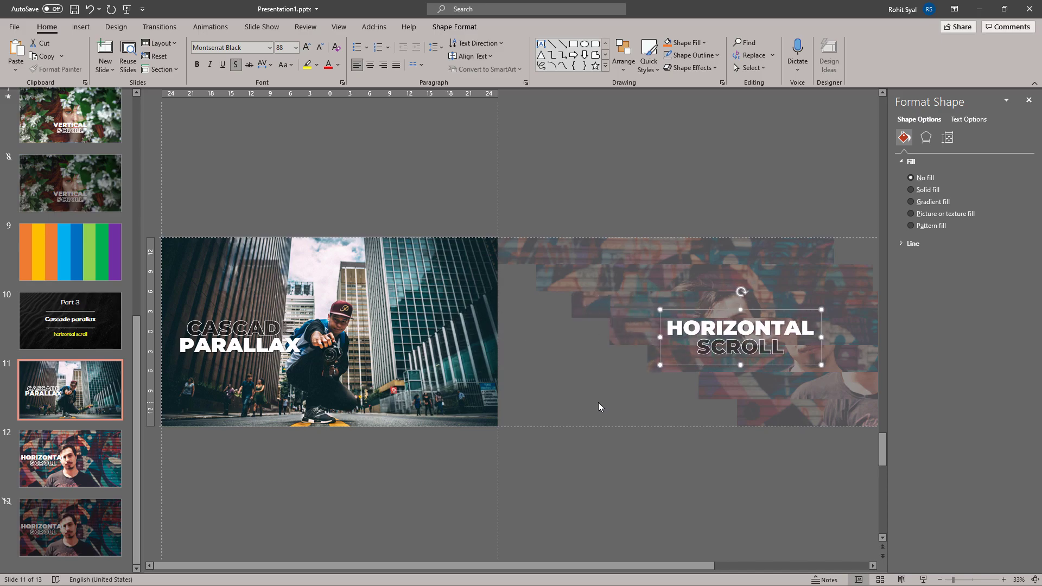
pyautogui.click(601, 403)
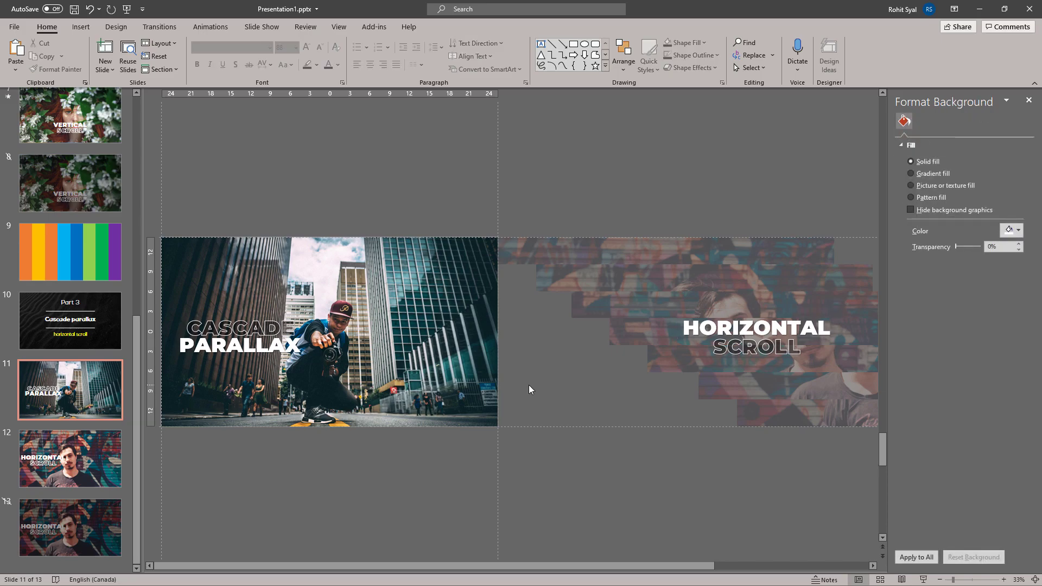
# Copy the city picture and CASCADE PARALLAX title from slide 11 onto slide 12
pyautogui.keyDown('ctrl'); pyautogui.scroll(-1, 539, 382); pyautogui.keyUp('ctrl')
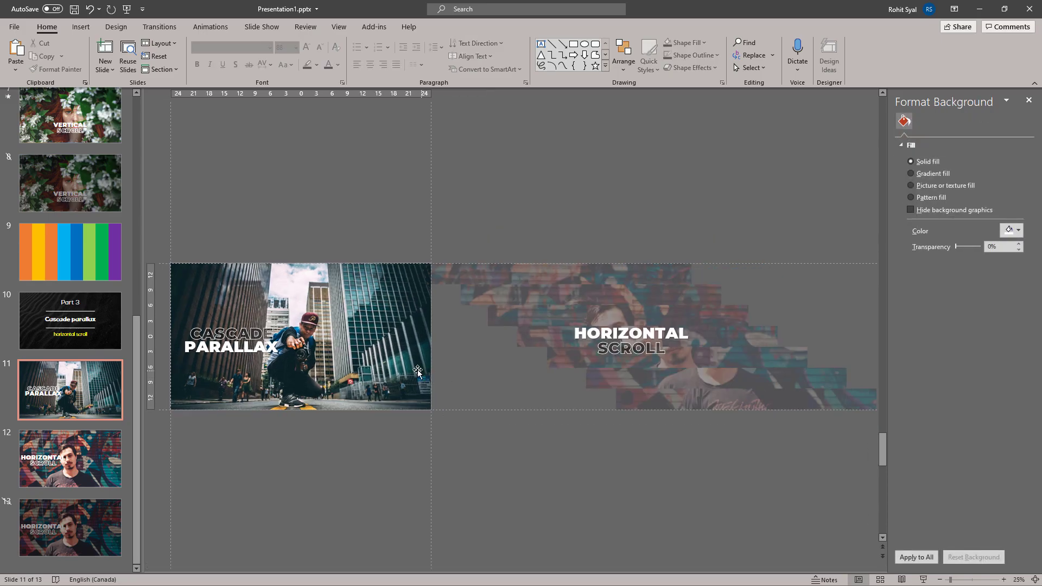
pyautogui.click(383, 326)
pyautogui.keyDown('shift'); pyautogui.click(264, 336); pyautogui.keyUp('shift')
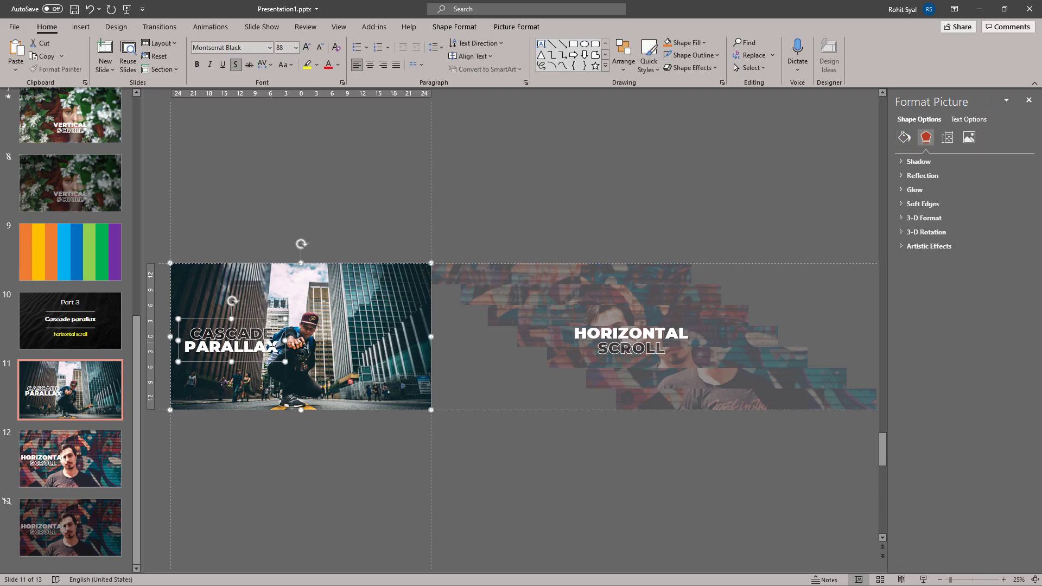
pyautogui.click(102, 451)
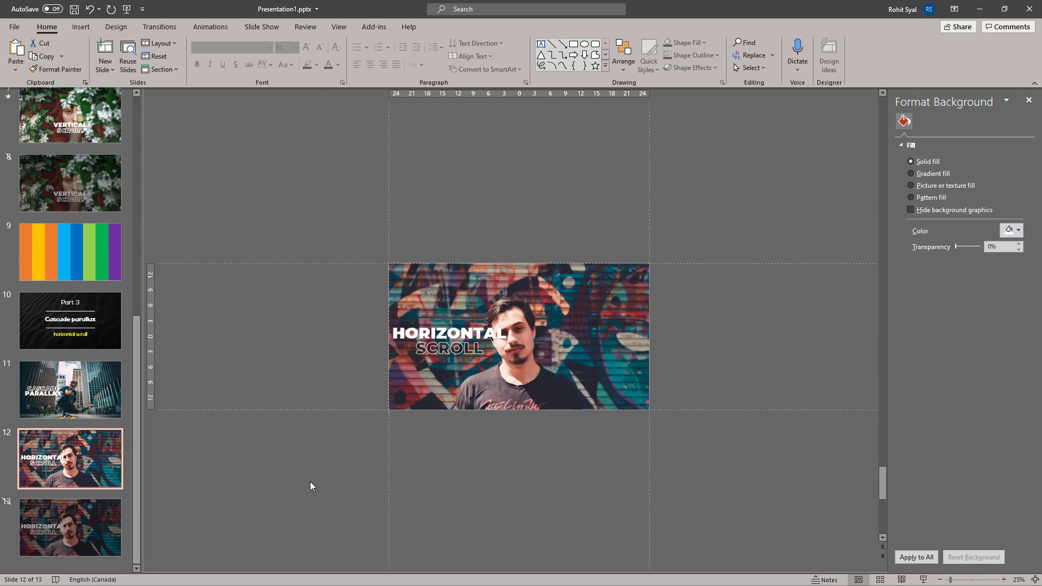
pyautogui.hotkey('ctrl', 'v')
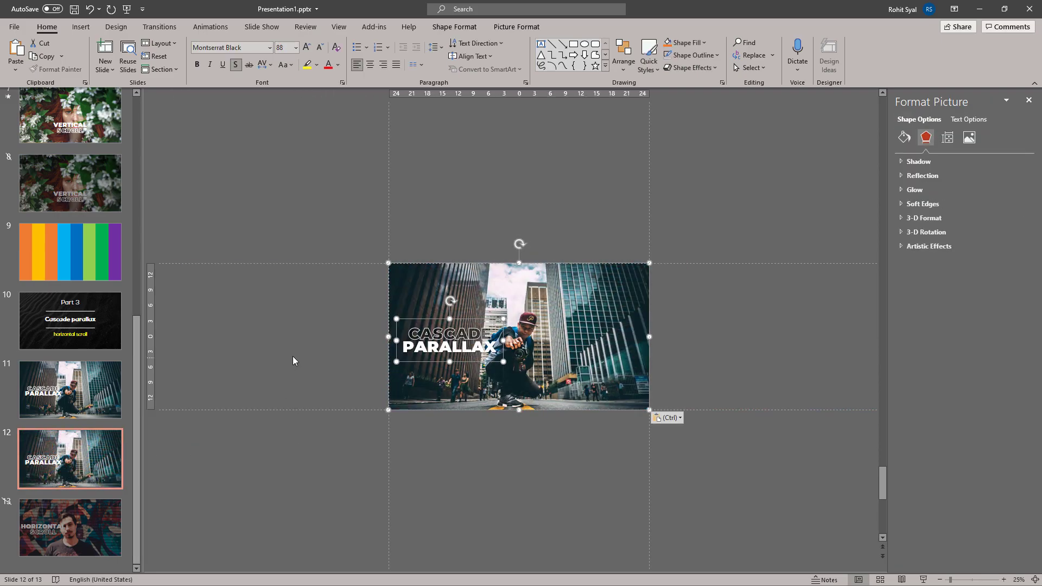
# Shift the CASCADE PARALLAX title horizontally off slide 12 so it sits completely outside the slide's left edge
pyautogui.click(345, 370)
pyautogui.click(421, 347)
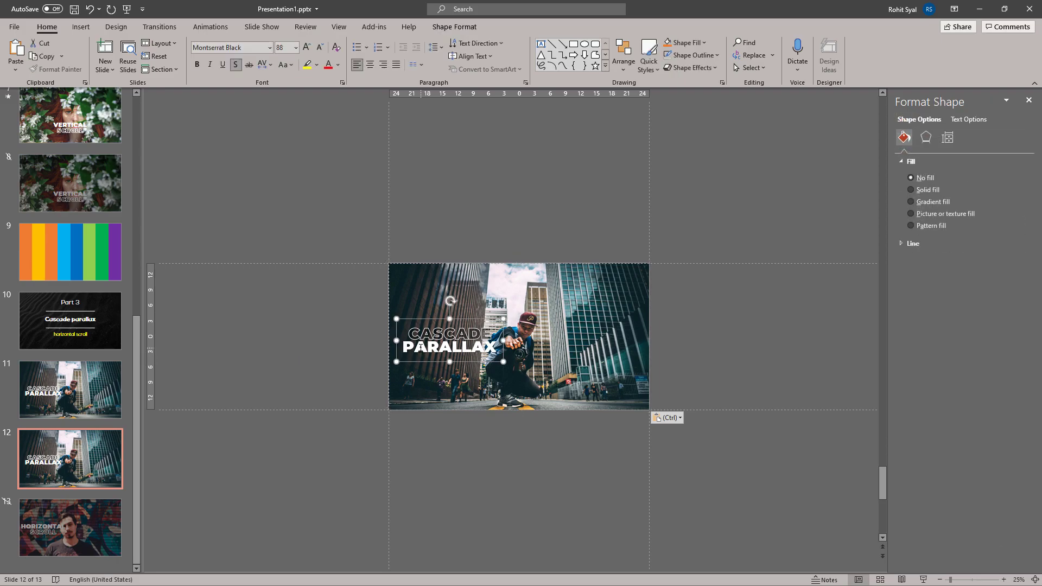
pyautogui.press('Left')
pyautogui.press('Left')
pyautogui.press('Left')
pyautogui.press('Left')
pyautogui.press('Left')
pyautogui.press('Left')
pyautogui.press('Left')
pyautogui.press('Left')
pyautogui.press('Left')
pyautogui.press('Left')
pyautogui.press('Left')
pyautogui.press('Left')
pyautogui.press('Left')
pyautogui.press('Left')
pyautogui.press('Left')
pyautogui.press('Left')
pyautogui.press('Left')
pyautogui.press('Left')
pyautogui.press('Left')
pyautogui.press('Left')
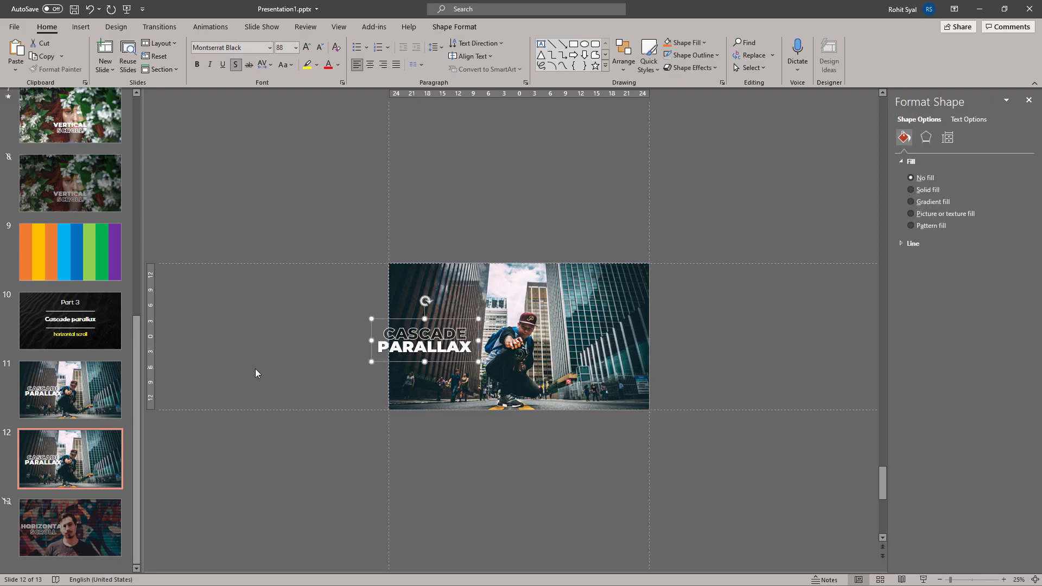
pyautogui.press('Left')
pyautogui.press('Left')
pyautogui.press('Left')
pyautogui.press('Left')
pyautogui.press('Left')
pyautogui.press('Left')
pyautogui.press('Left')
pyautogui.press('Left')
pyautogui.press('Left')
pyautogui.press('Left')
pyautogui.press('Left')
pyautogui.press('Left')
pyautogui.press('Left')
pyautogui.press('Left')
pyautogui.press('Left')
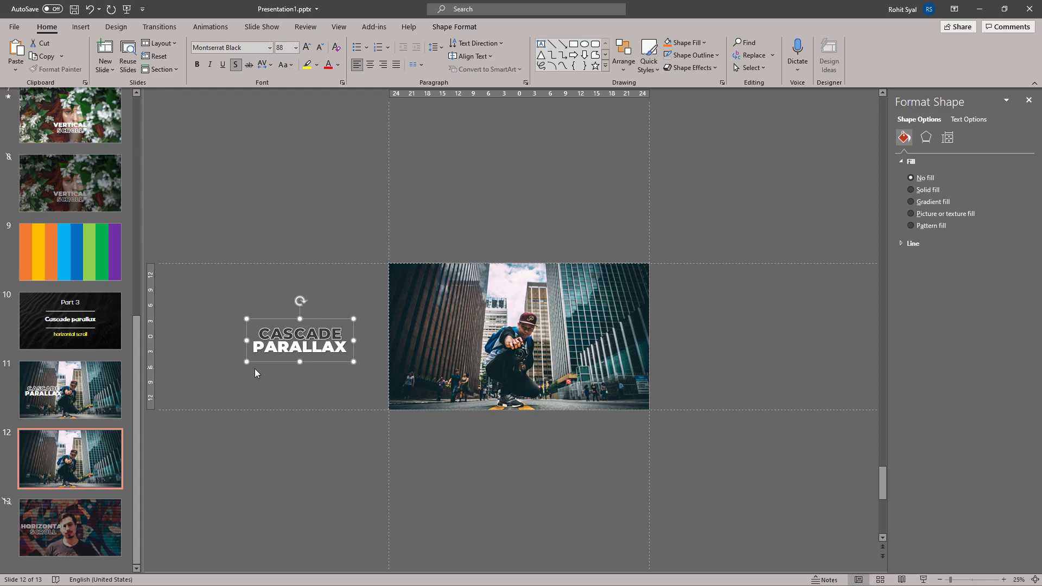
# Send the CASCADE PARALLAX title and city picture on slide 12 behind all the other objects
pyautogui.keyDown('shift'); pyautogui.click(437, 334); pyautogui.keyUp('shift')
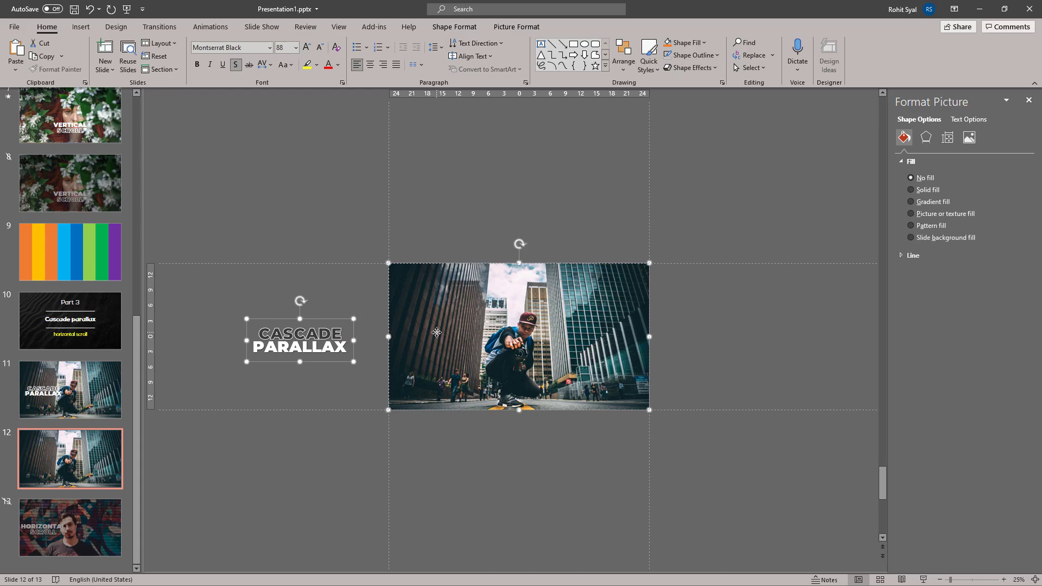
pyautogui.rightClick(438, 332)
pyautogui.click(473, 434)
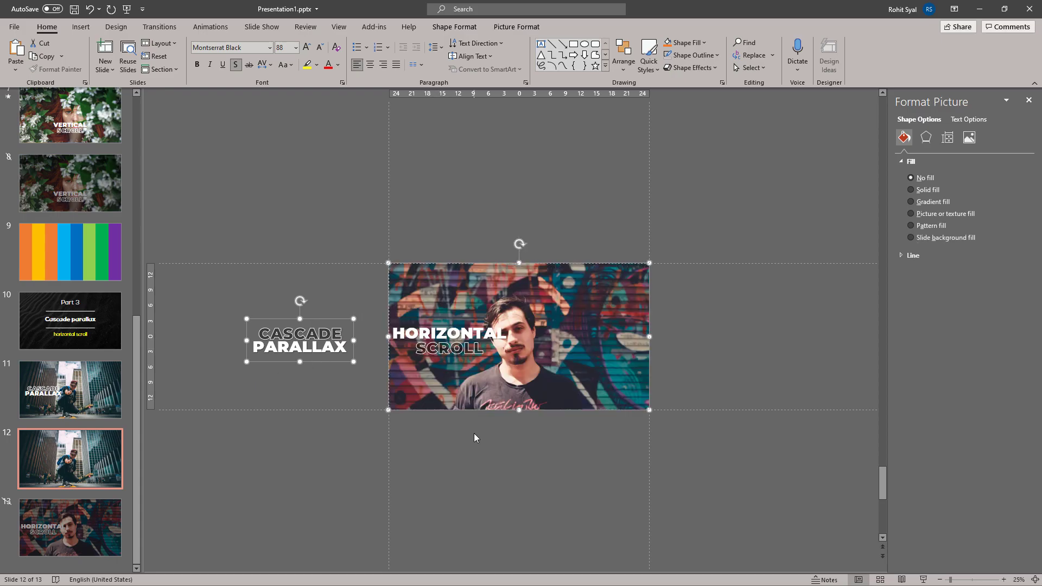
pyautogui.click(478, 481)
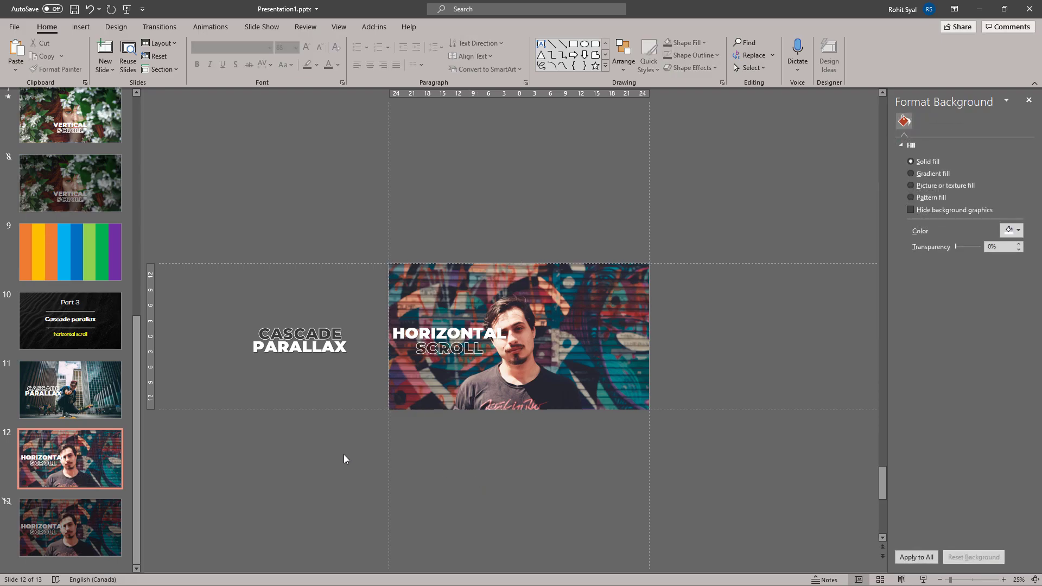
# Apply a Morph transition with a duration of 02.75 to slide 12, and preview the slide show from slide 11
pyautogui.click(174, 27)
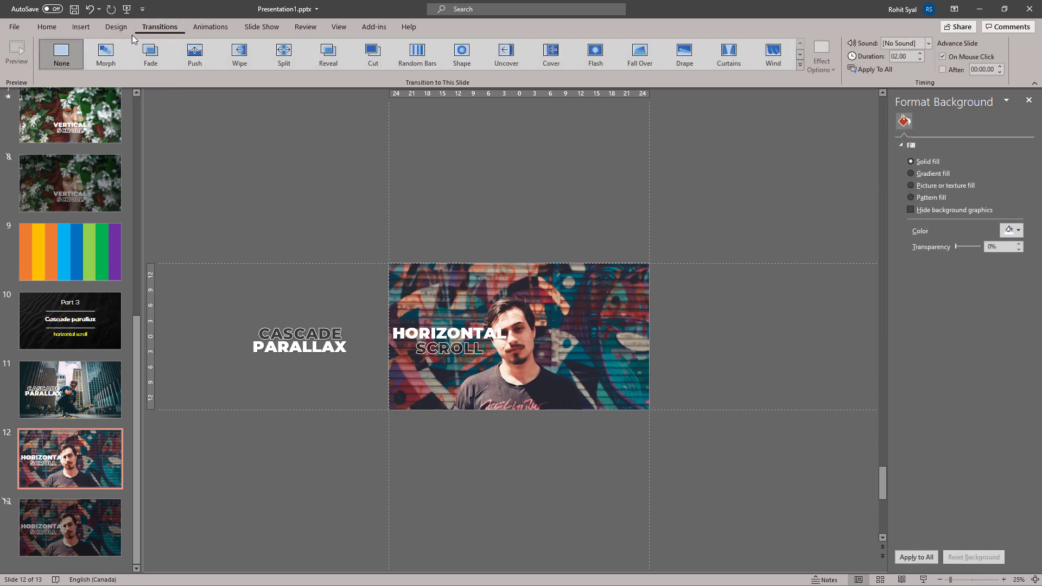
pyautogui.click(106, 54)
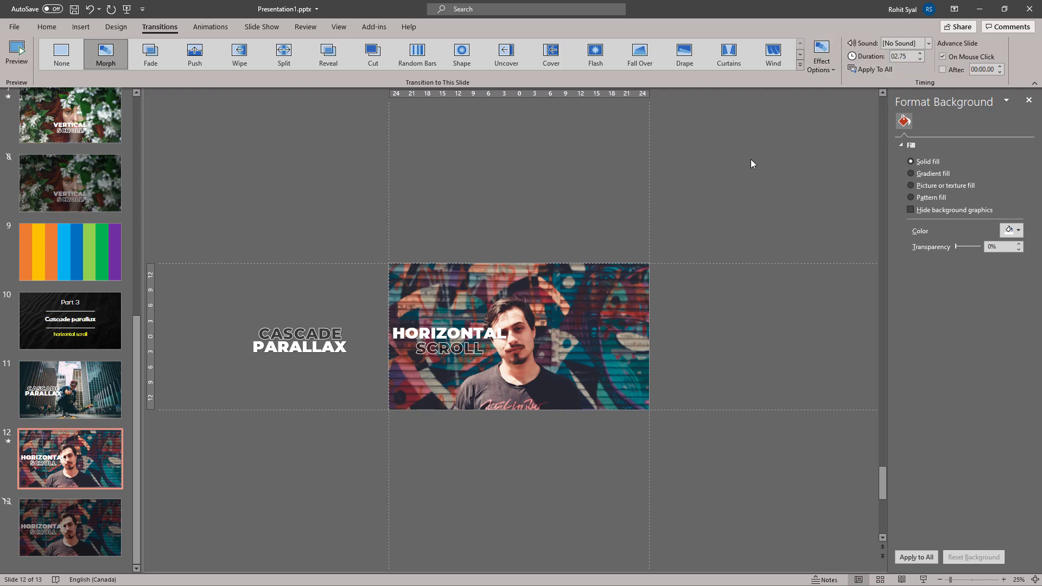
pyautogui.click(57, 407)
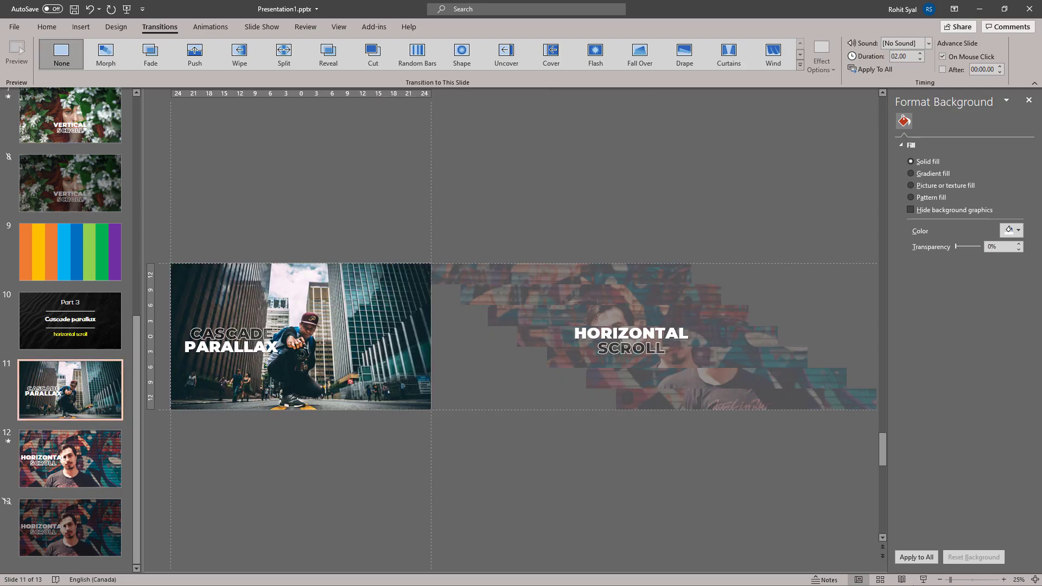
pyautogui.click(925, 580)
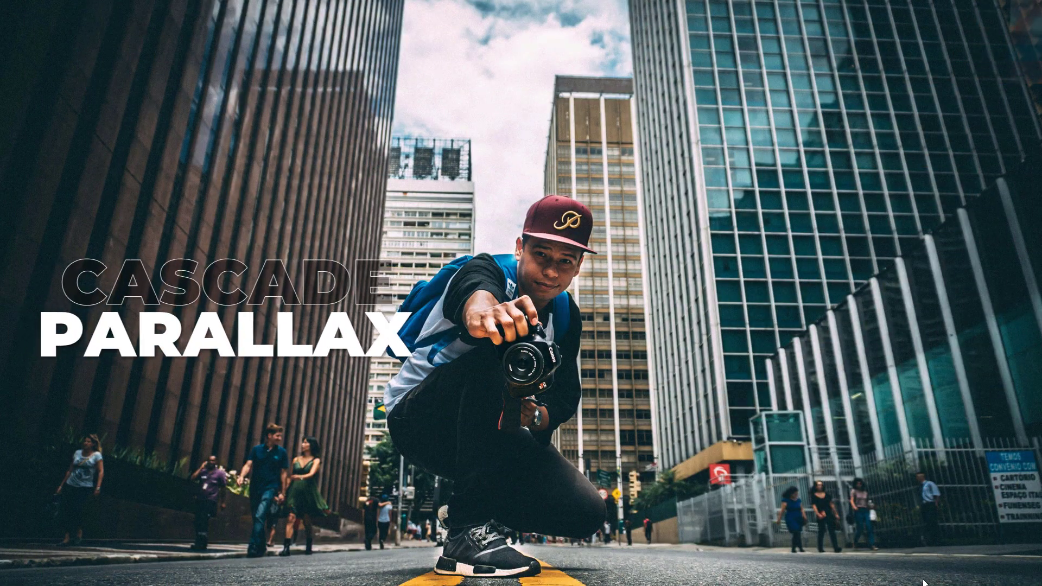
pyautogui.press('Escape')
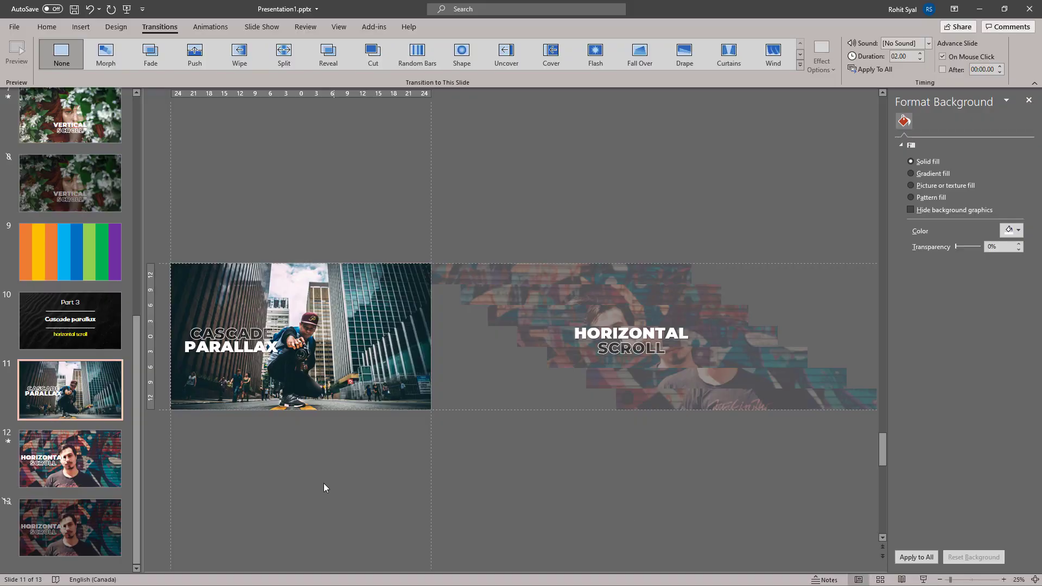
# Enlarge slide 11's city picture proportionally about its centre until it slightly overhangs every slide edge
pyautogui.click(210, 396)
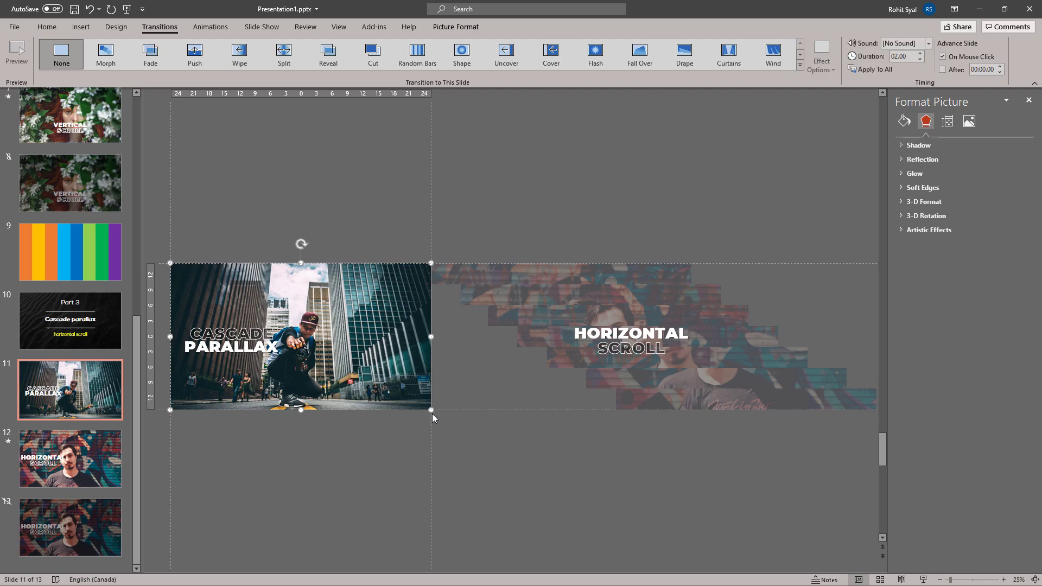
pyautogui.moveTo(431, 411); pyautogui.dragTo(453, 423)
pyautogui.click(310, 470)
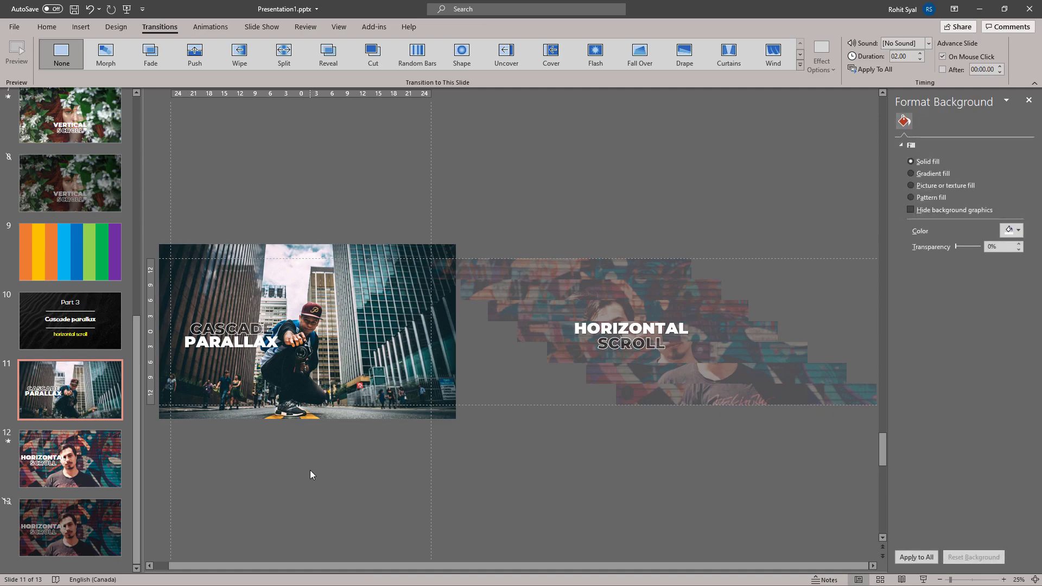
# Play the slide show from slide 11 and replay the morph into slide 12 to check the horizontal cascade
pyautogui.click(924, 580)
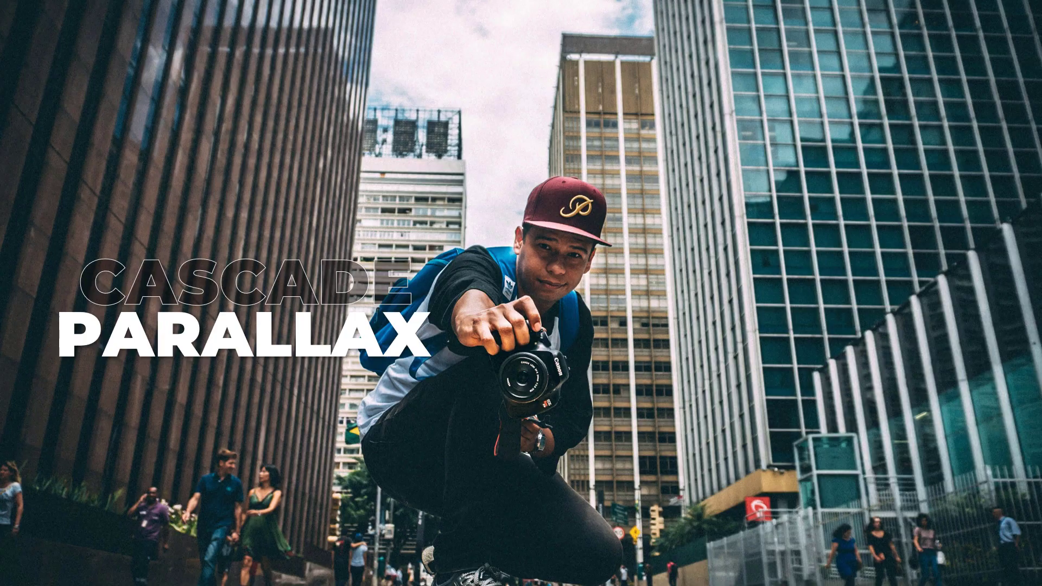
pyautogui.press('Right')
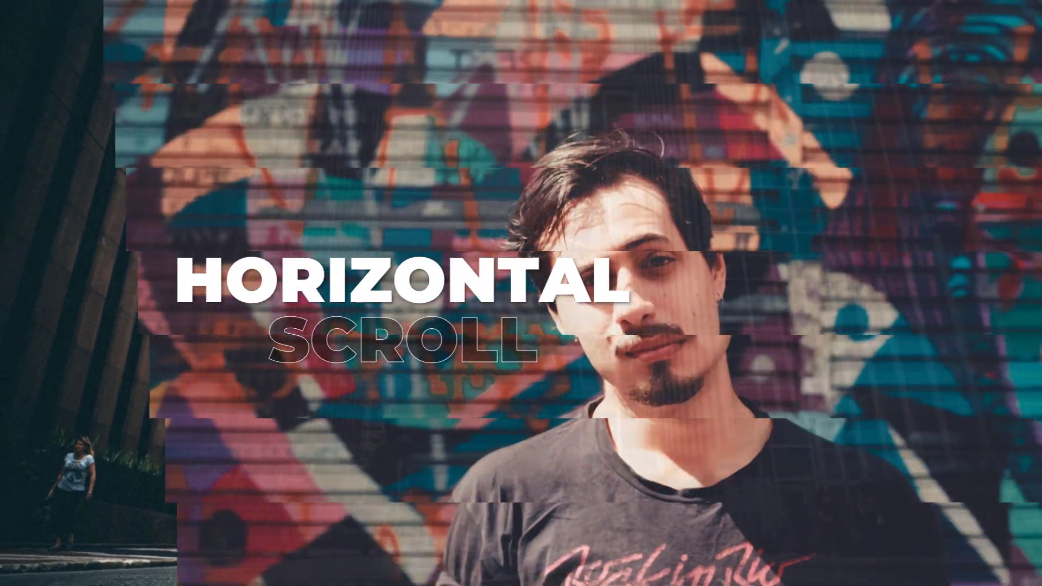
pyautogui.press('Left')
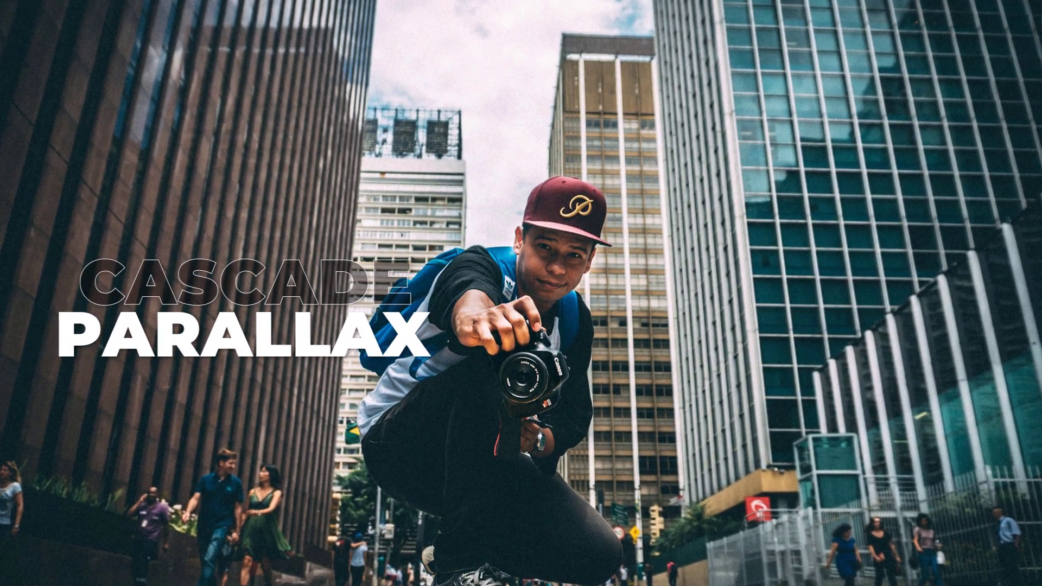
pyautogui.press('Right')
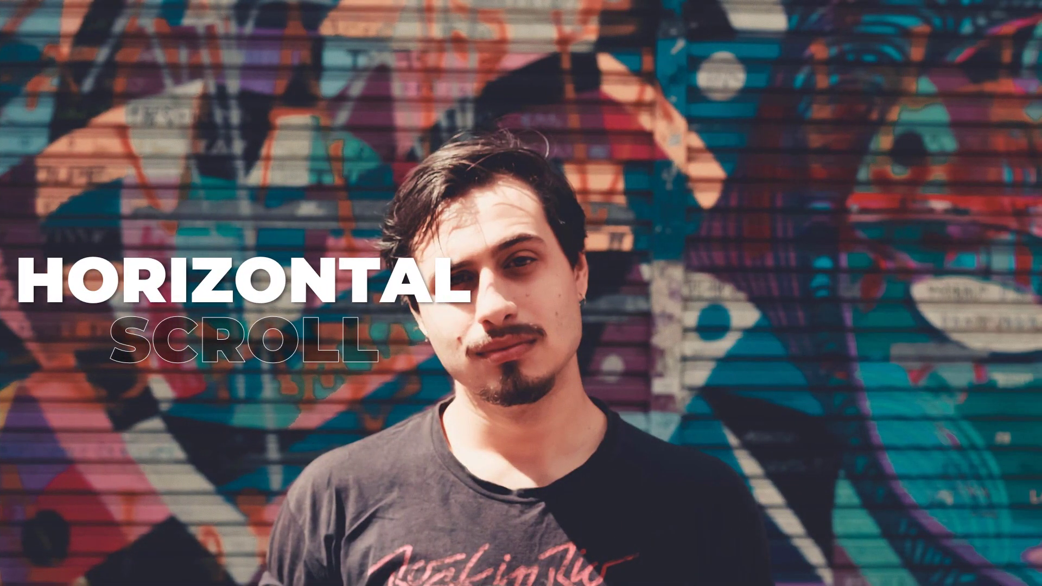
pyautogui.press('Escape')
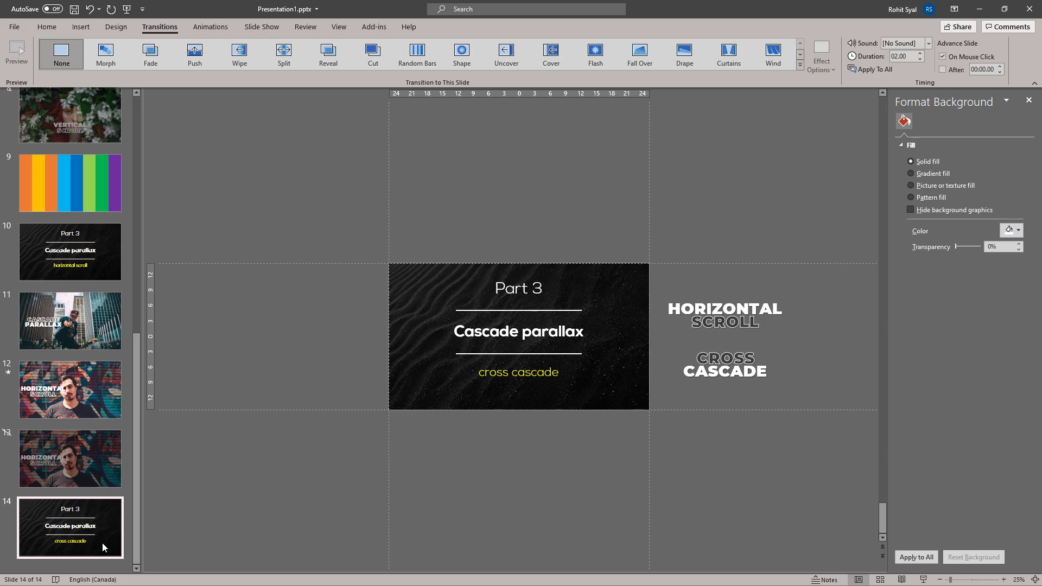
# Add two blank slides after the cross cascade title slide, and open slide 15
pyautogui.rightClick(42, 567)
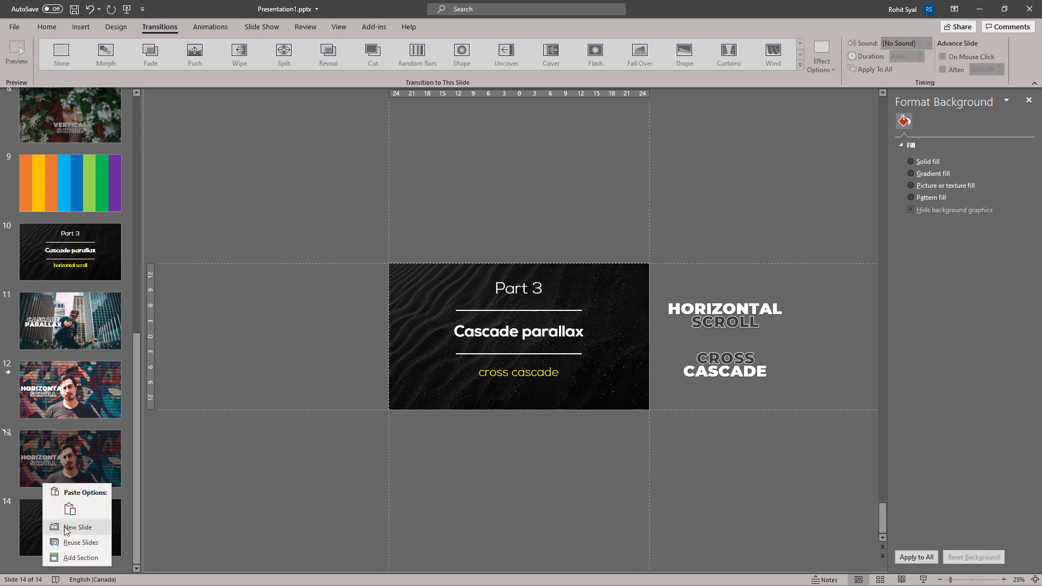
pyautogui.click(64, 526)
pyautogui.rightClick(63, 530)
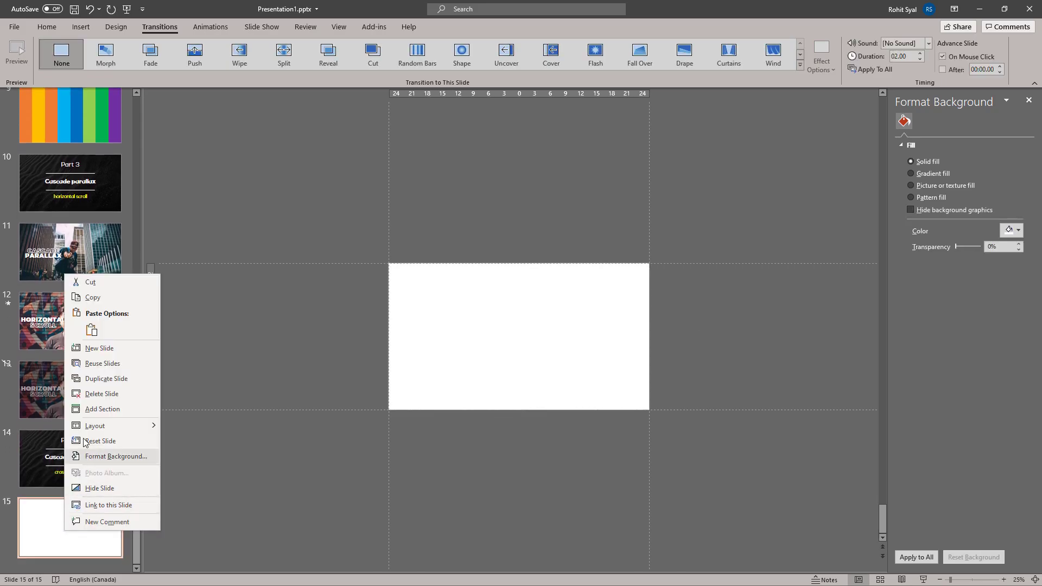
pyautogui.click(96, 352)
pyautogui.click(96, 465)
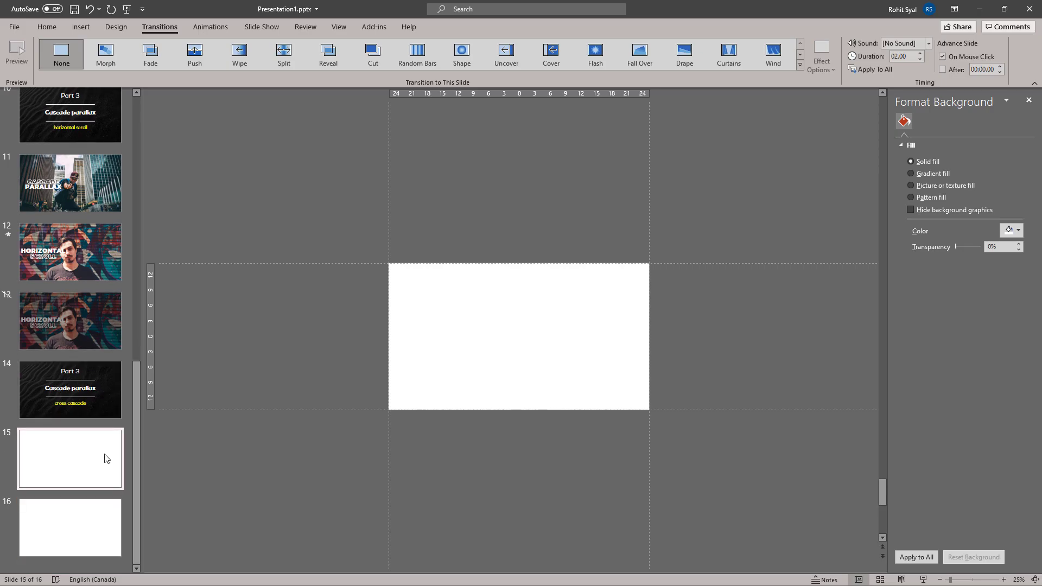
# Copy the portrait with paint-covered hands from the images folder in File Explorer and paste it onto slide 15
pyautogui.hotkey('alt', 'Tab')
pyautogui.click(291, 328)
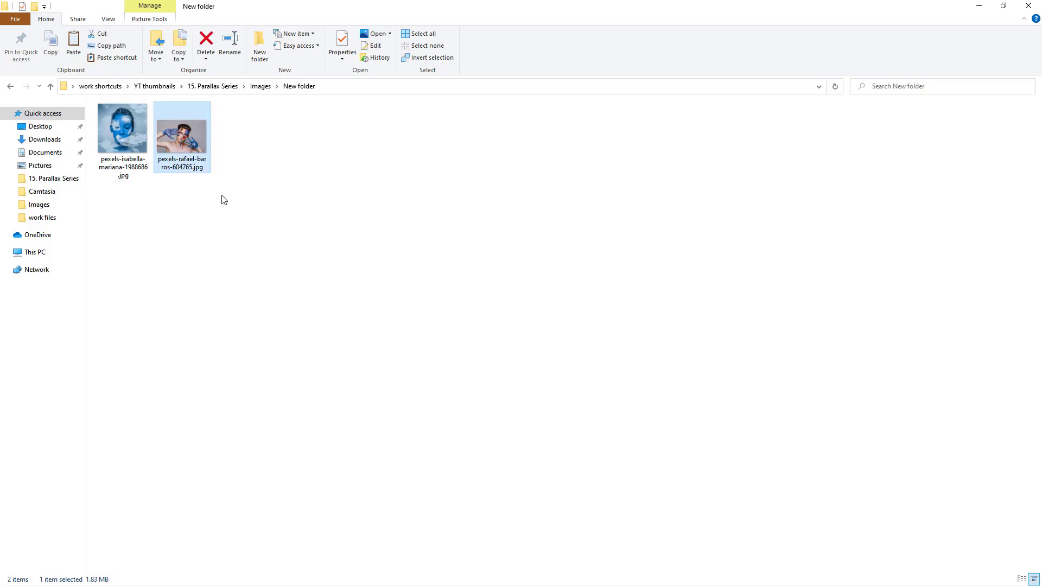
pyautogui.hotkey('ctrl', 'c')
pyautogui.hotkey('alt', 'Tab')
pyautogui.hotkey('ctrl', 'v')
# Crop the painted-hands portrait to a 16:9 aspect ratio and enlarge it to fill slide 15
pyautogui.click(925, 64)
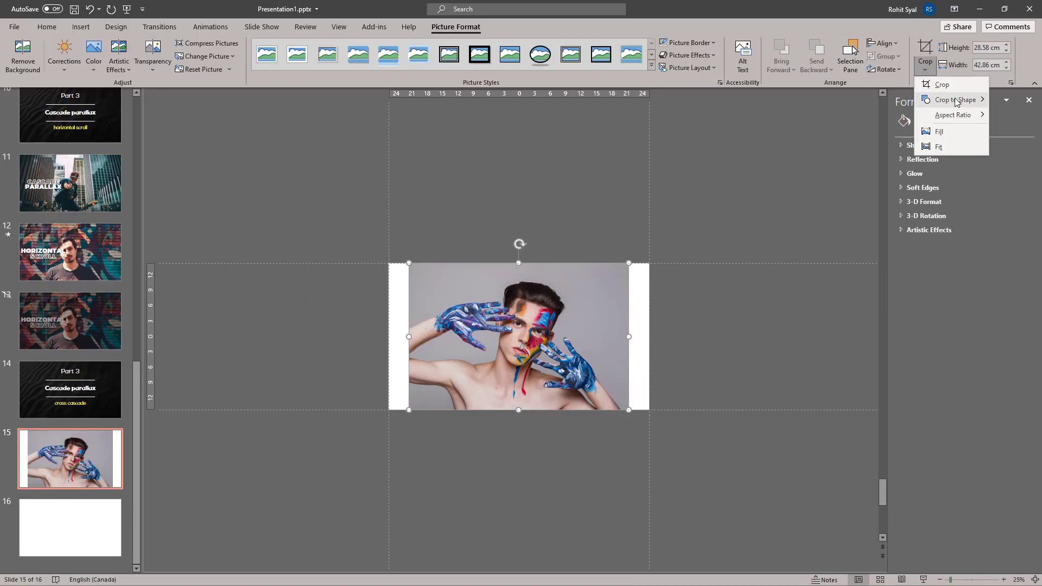
pyautogui.moveTo(953, 115)
pyautogui.click(1005, 304)
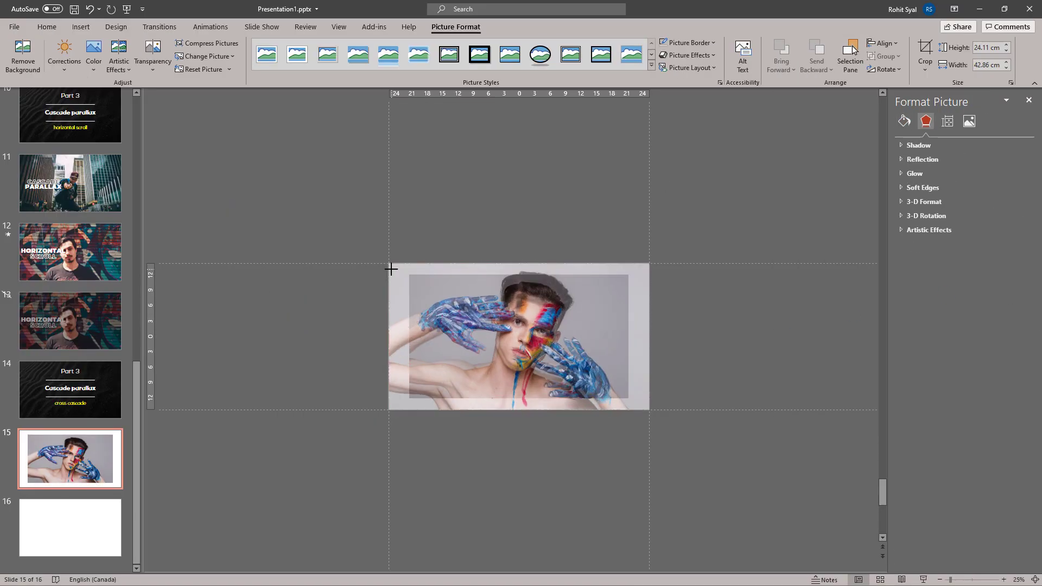
pyautogui.moveTo(391, 269); pyautogui.dragTo(390, 268)
pyautogui.click(321, 326)
# Copy the blue cloud-painted face image from the File Explorer folder and paste it onto slide 16
pyautogui.click(111, 525)
pyautogui.hotkey('alt', 'Tab')
pyautogui.click(128, 141)
pyautogui.hotkey('ctrl', 'c')
pyautogui.hotkey('alt', 'Tab')
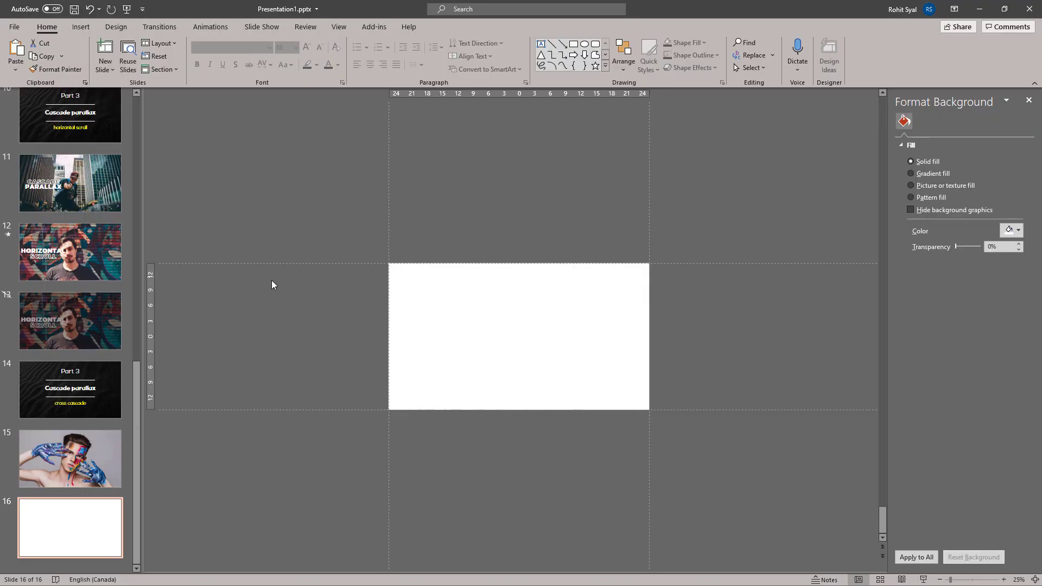
pyautogui.hotkey('ctrl', 'v')
# Crop the blue face picture to a 16:9 aspect ratio and fit it to the whole of slide 16
pyautogui.click(925, 64)
pyautogui.moveTo(954, 115)
pyautogui.click(1009, 305)
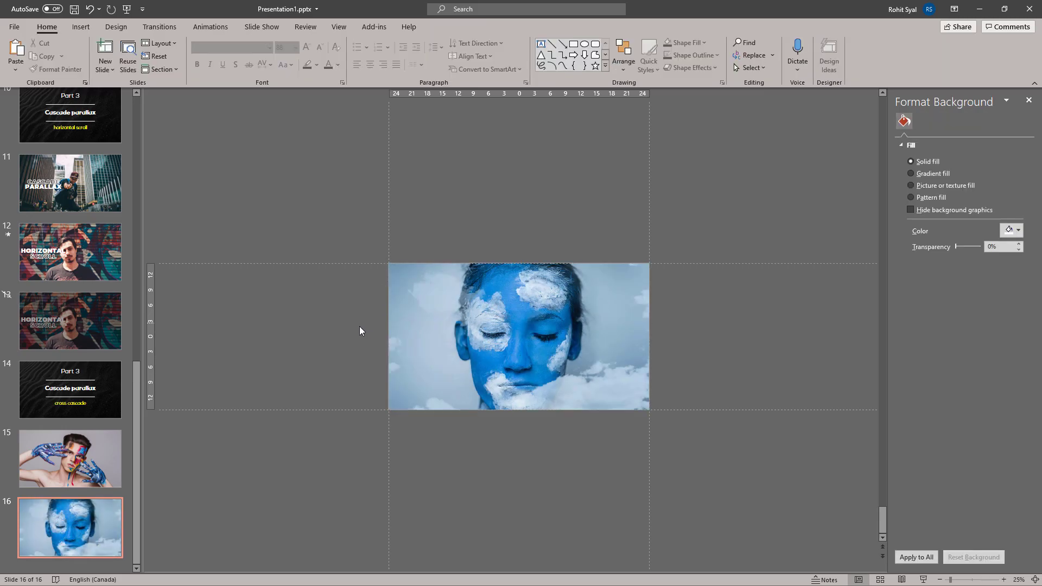
# Copy the HORIZONTAL SCROLL and CROSS CASCADE titles beside slide 14 and paste them onto slide 15
pyautogui.click(114, 421)
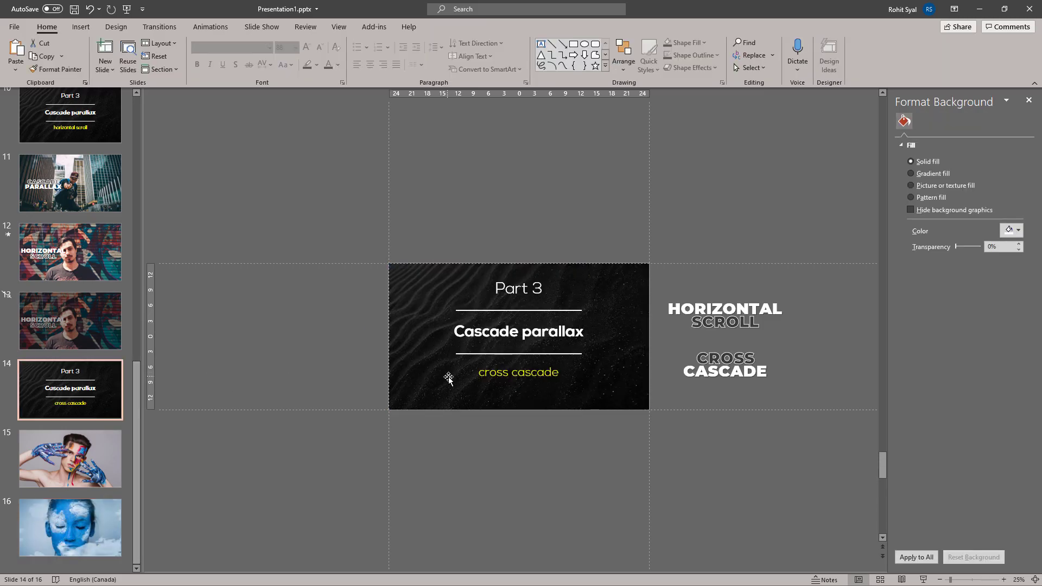
pyautogui.click(115, 459)
pyautogui.hotkey('ctrl', 'v')
pyautogui.click(103, 404)
pyautogui.click(679, 335)
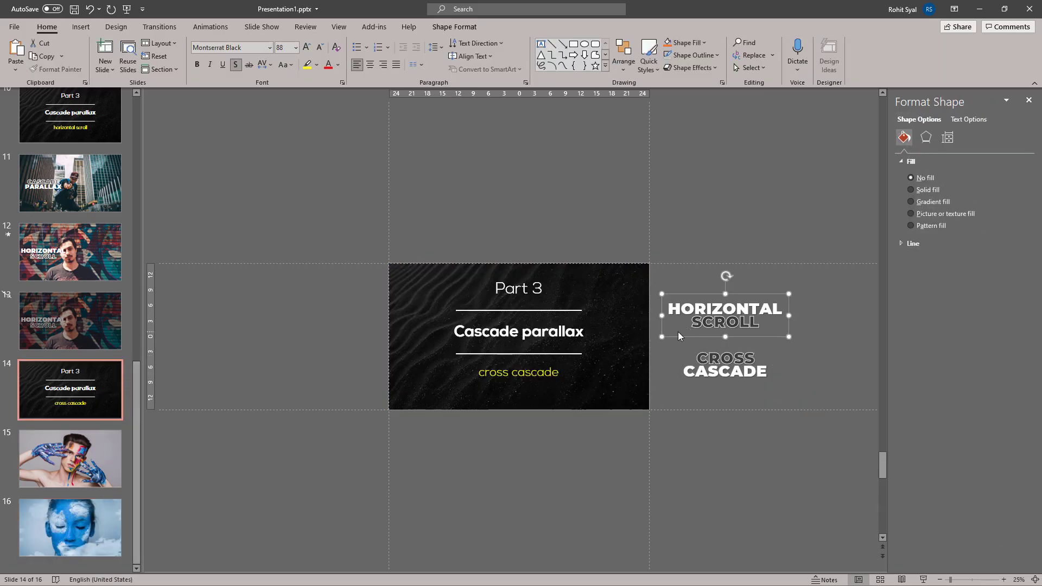
pyautogui.hotkey('ctrl', 'c')
pyautogui.click(98, 459)
pyautogui.hotkey('ctrl', 'v')
# Move both pasted titles onto the right half of the painted-hands portrait and align their centers
pyautogui.moveTo(709, 380); pyautogui.dragTo(576, 353)
pyautogui.click(693, 339)
pyautogui.moveTo(694, 333); pyautogui.dragTo(559, 354)
pyautogui.click(712, 304)
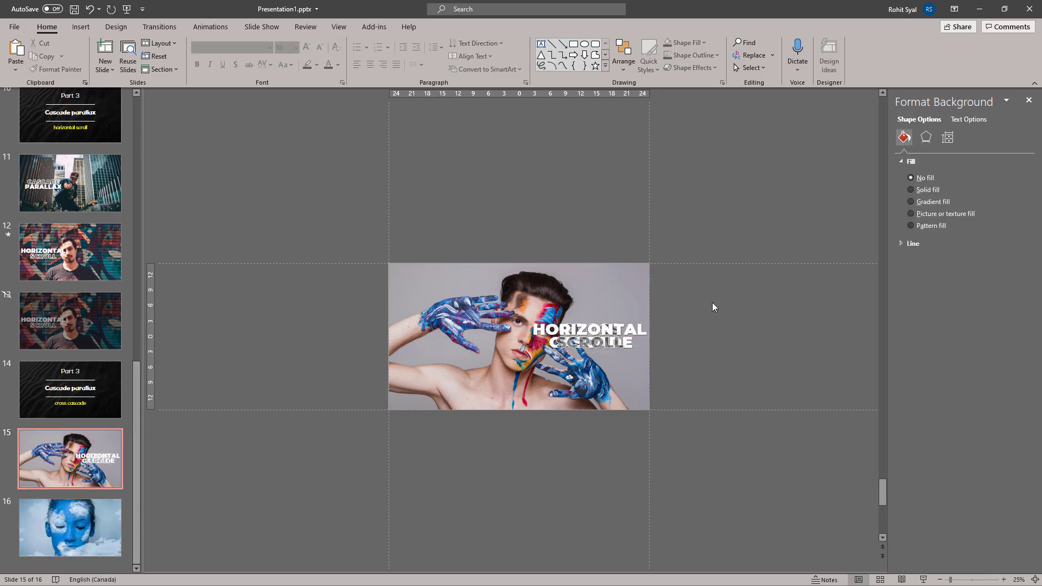
pyautogui.moveTo(701, 288); pyautogui.dragTo(508, 364)
pyautogui.click(624, 55)
pyautogui.moveTo(643, 242)
pyautogui.click(718, 257)
pyautogui.click(730, 337)
# Move the HORIZONTAL SCROLL title from slide 15 onto the blue face picture on slide 16
pyautogui.click(539, 329)
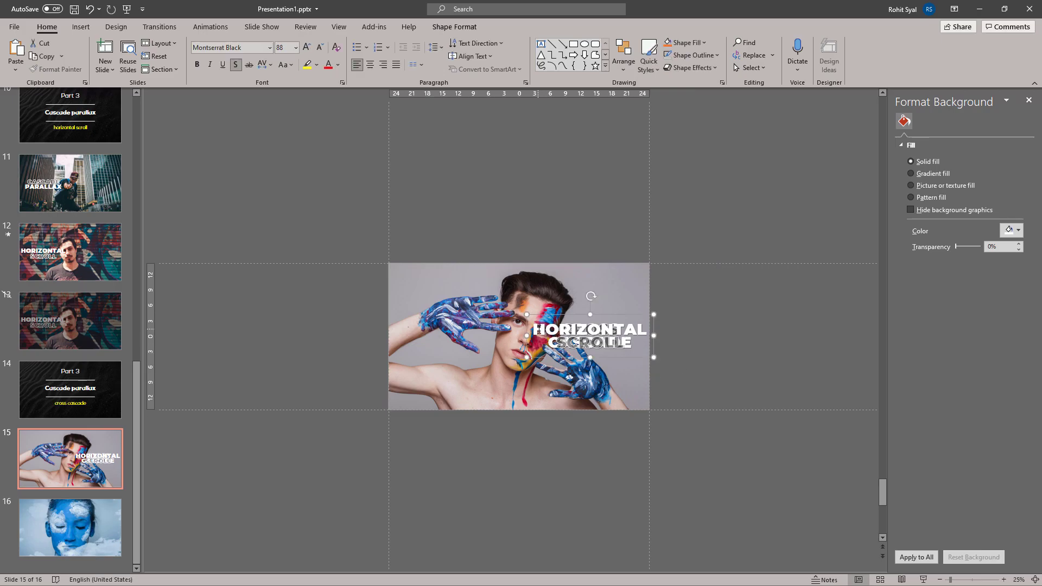
pyautogui.hotkey('ctrl', 'x')
pyautogui.press('pagedown')
pyautogui.hotkey('ctrl', 'v')
pyautogui.click(730, 347)
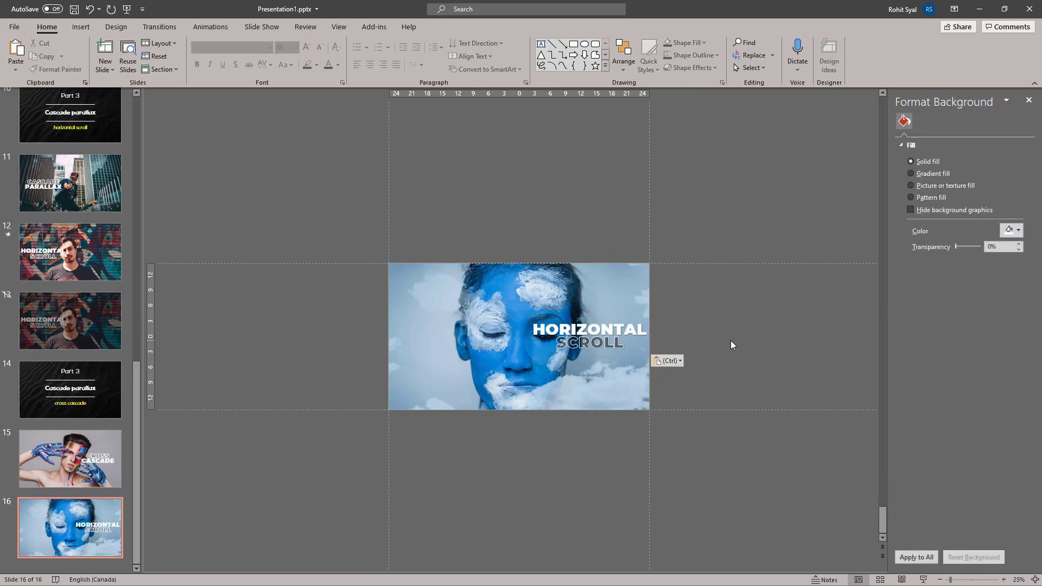
# Add a blank slide 17 and draw a full-width rectangle about 5.2 cm high along its upper edge
pyautogui.click(92, 554)
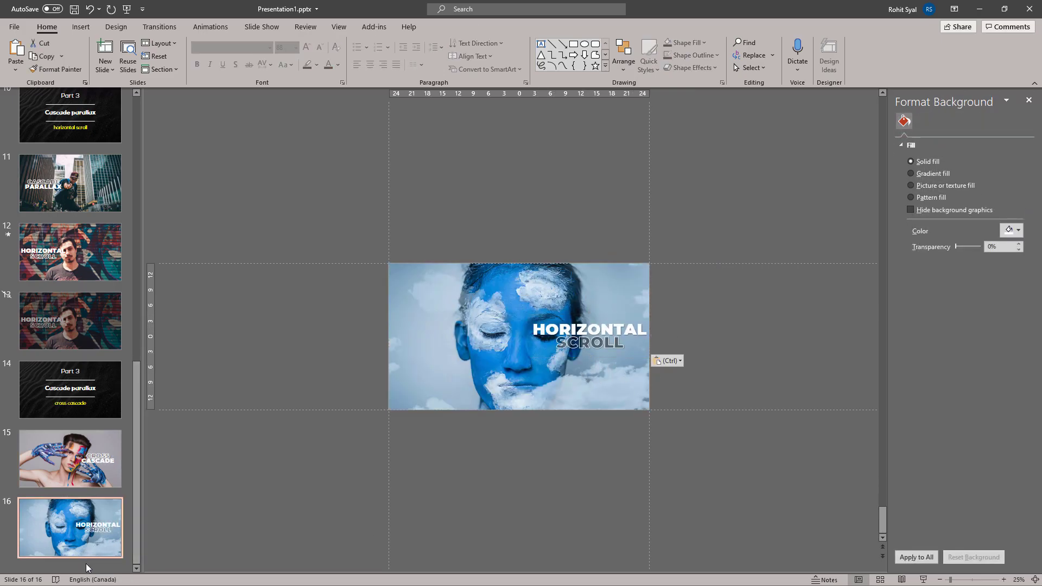
pyautogui.rightClick(87, 565)
pyautogui.click(110, 526)
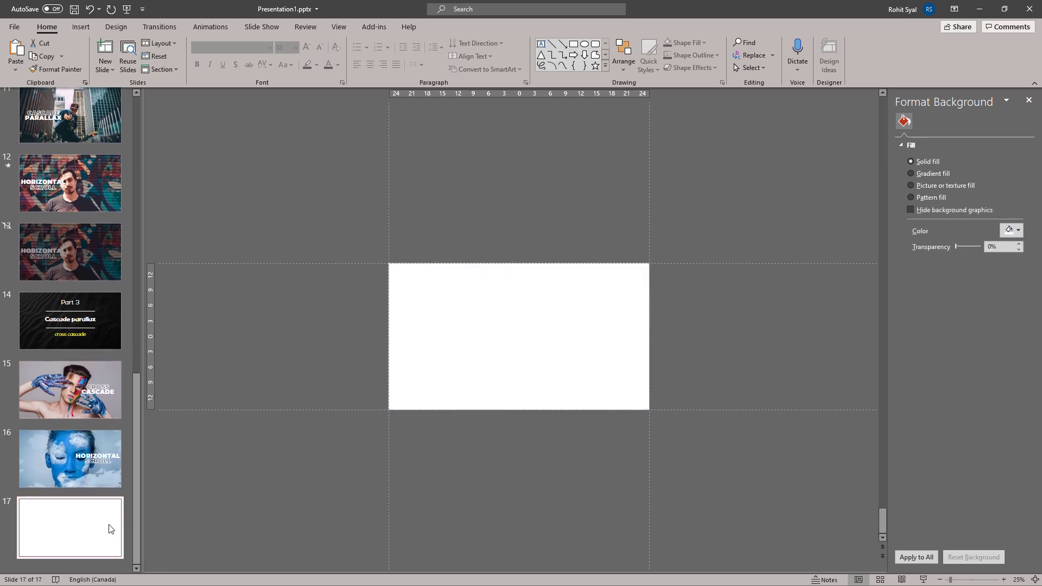
pyautogui.click(574, 46)
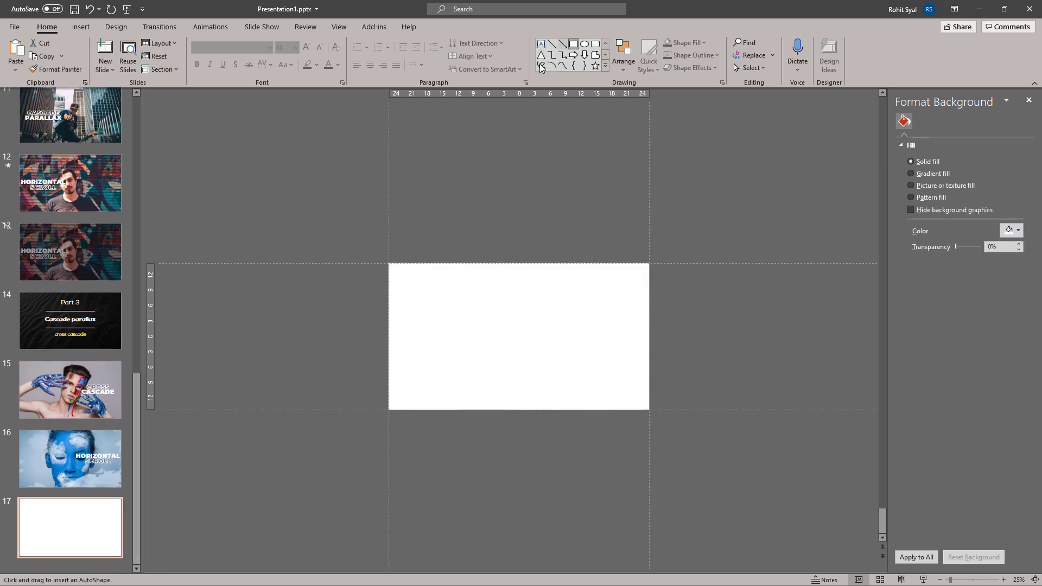
pyautogui.moveTo(388, 263); pyautogui.dragTo(650, 290)
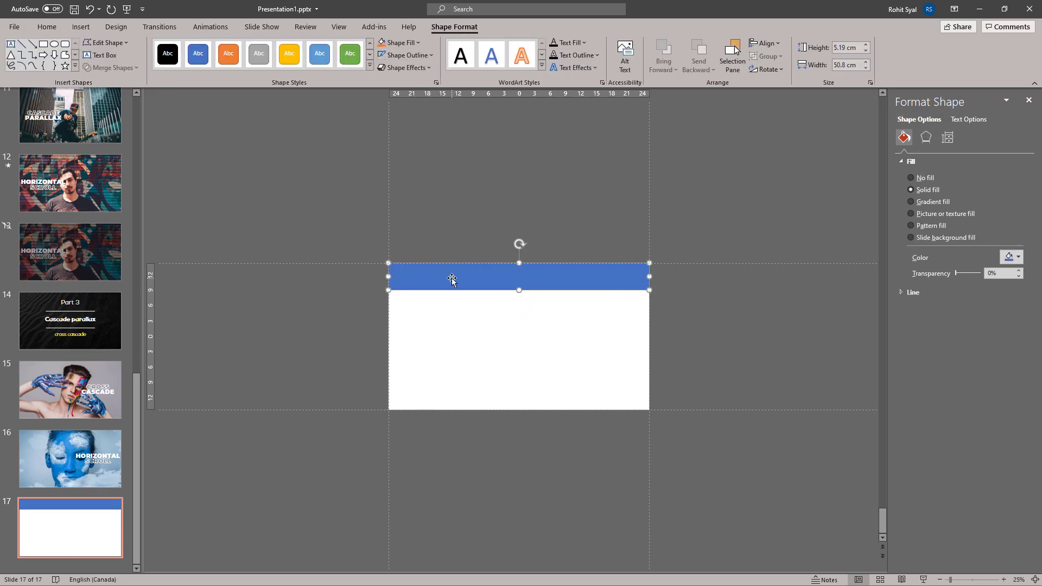
# Duplicate the rectangle directly below itself until six stacked bars cover slide 17
pyautogui.moveTo(454, 279); pyautogui.dragTo(453, 305)
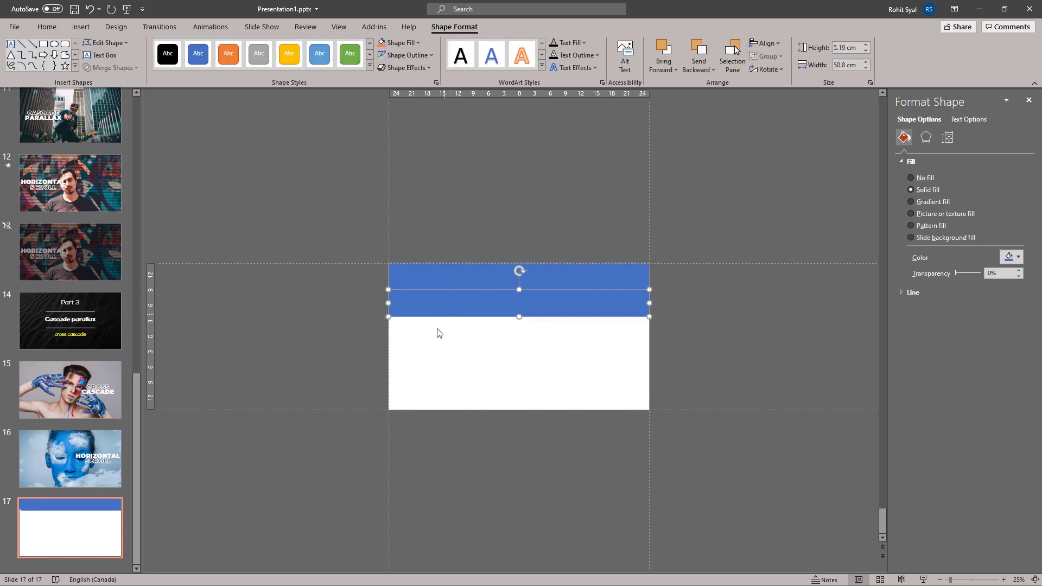
pyautogui.hotkey('ctrl', 'd')
pyautogui.hotkey('ctrl', 'd')
pyautogui.hotkey('ctrl', 'd')
pyautogui.hotkey('ctrl', 'd')
# Group the six bars, shrink the group to exactly the slide's height, and ungroup them
pyautogui.click(344, 365)
pyautogui.moveTo(345, 225); pyautogui.dragTo(708, 477)
pyautogui.hotkey('ctrl', 'g')
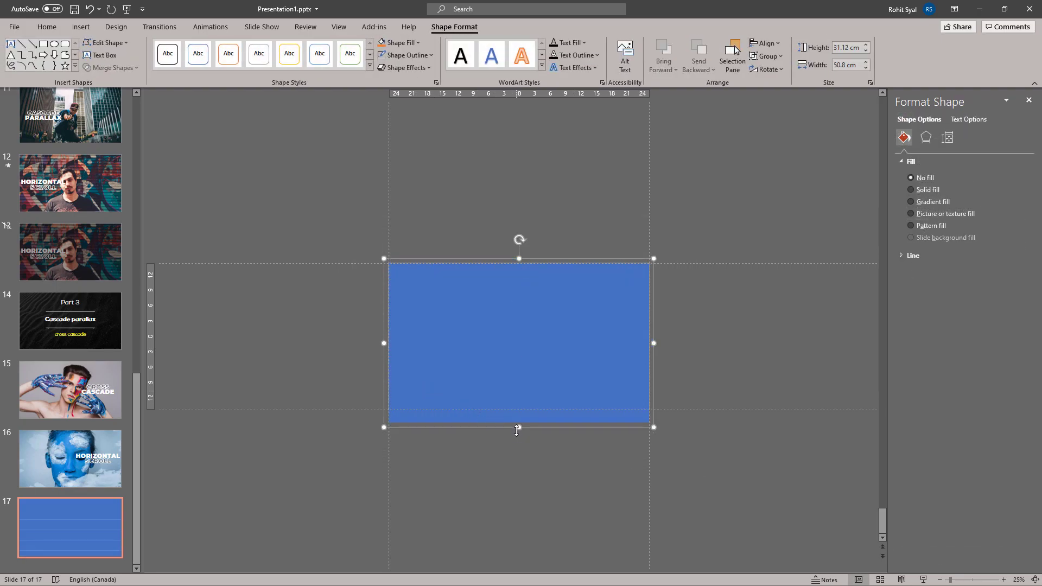
pyautogui.moveTo(517, 421)
pyautogui.mouseDown()
pyautogui.moveTo(509, 383)
pyautogui.moveTo(506, 410)
pyautogui.mouseUp()
pyautogui.hotkey('ctrl', 'shift', 'g')
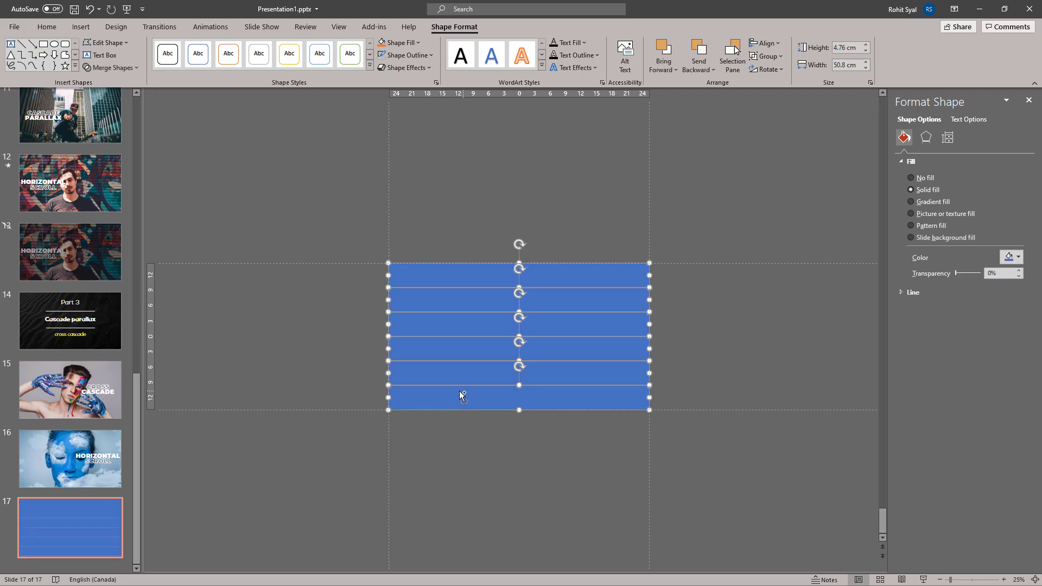
pyautogui.click(314, 329)
# Copy the blue face picture from slide 16 and fill slide 17's top bar with it, using 0% transparency and a -600% bottom offset
pyautogui.click(103, 444)
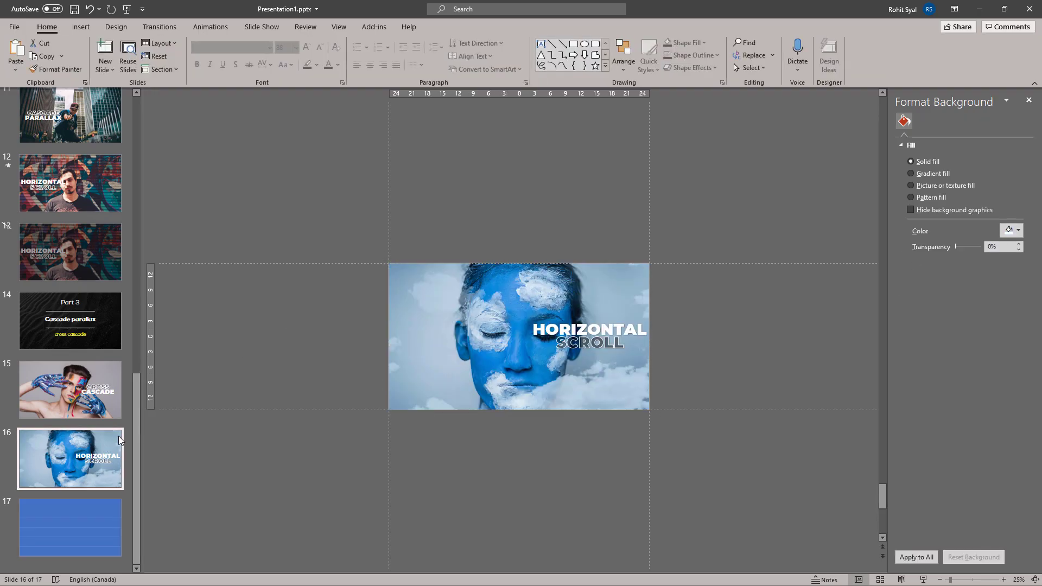
pyautogui.click(435, 295)
pyautogui.rightClick(435, 296)
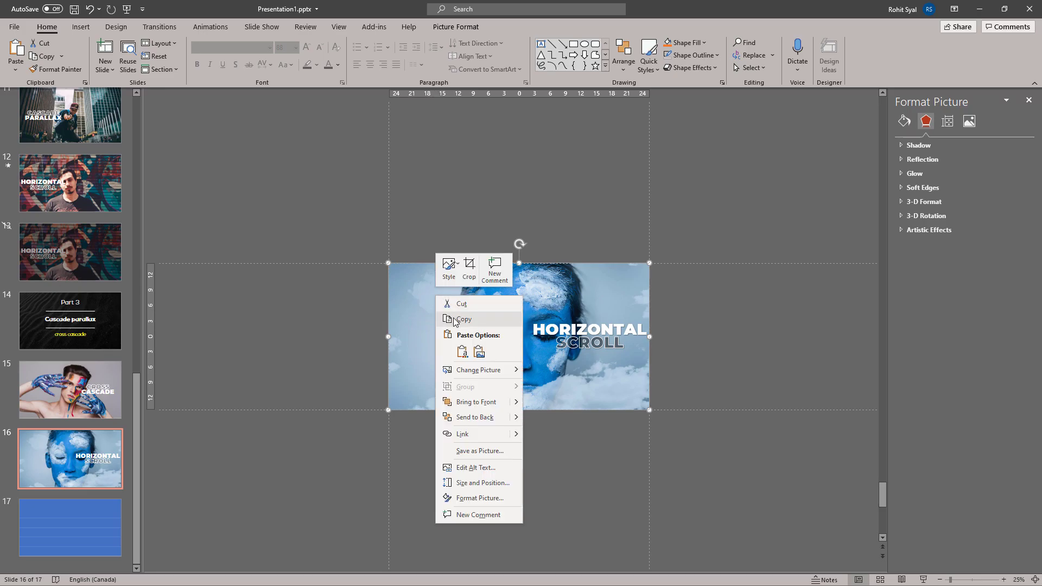
pyautogui.click(347, 319)
pyautogui.click(312, 329)
pyautogui.press('pagedown')
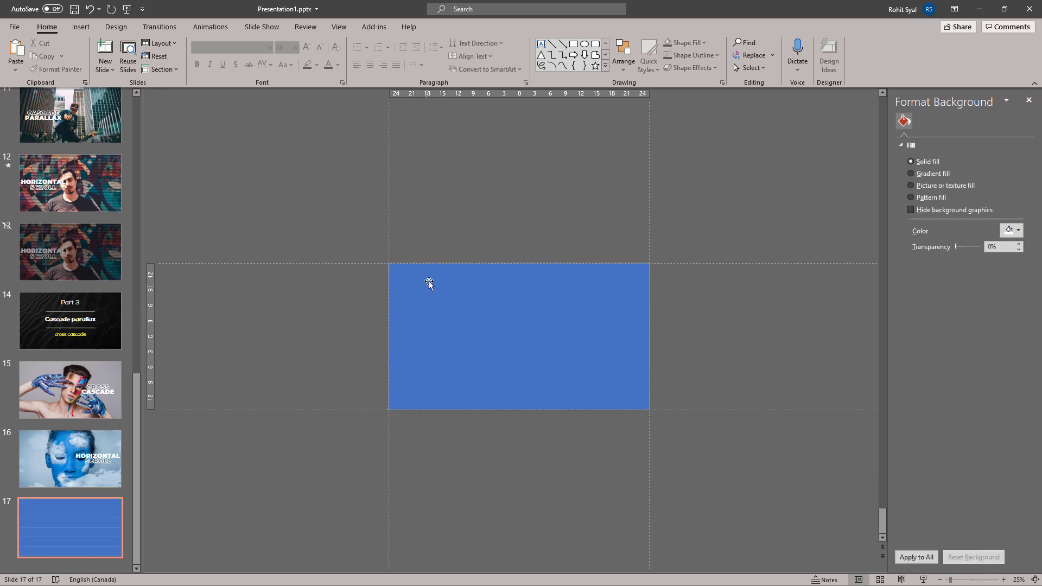
pyautogui.click(429, 277)
pyautogui.click(941, 217)
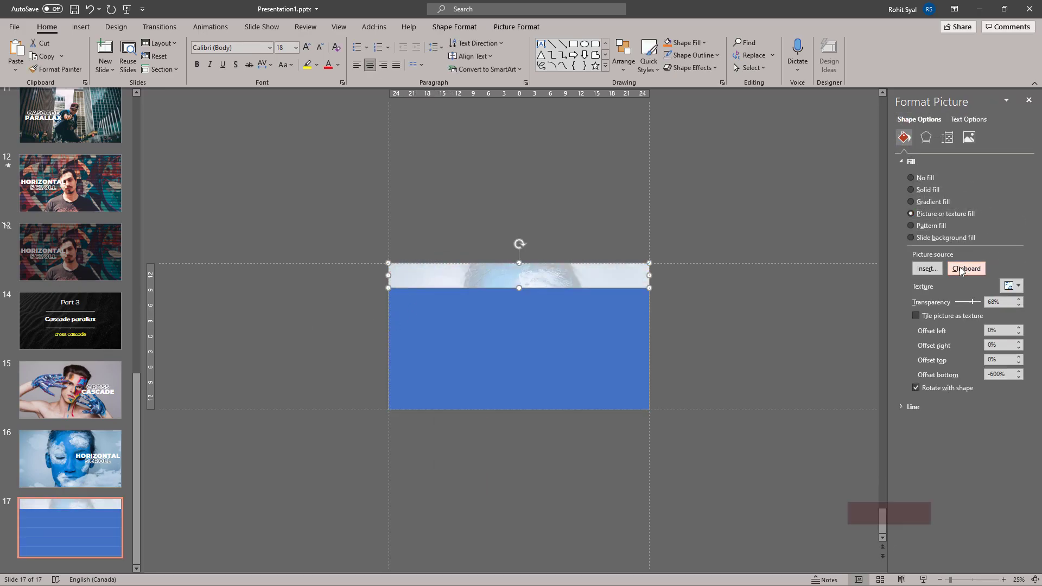
# Copy the top bar's picture fill to the other five bars with Format Painter
pyautogui.doubleClick(56, 69)
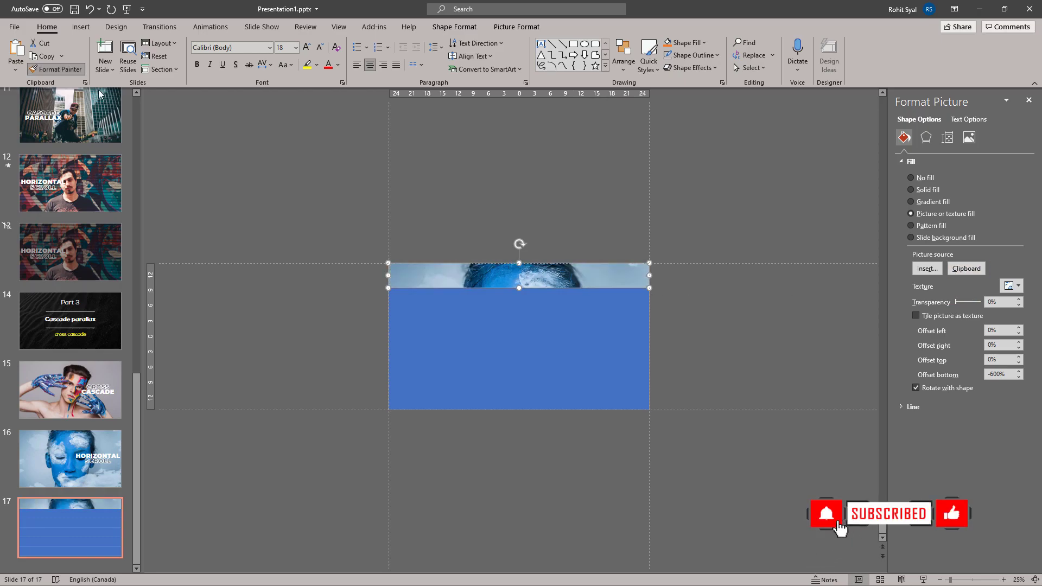
pyautogui.click(448, 299)
pyautogui.click(448, 323)
pyautogui.click(448, 349)
pyautogui.click(447, 375)
pyautogui.click(447, 398)
pyautogui.click(350, 366)
# Adjust the crop of the second bar so its face picture spans the full slide height
pyautogui.click(456, 298)
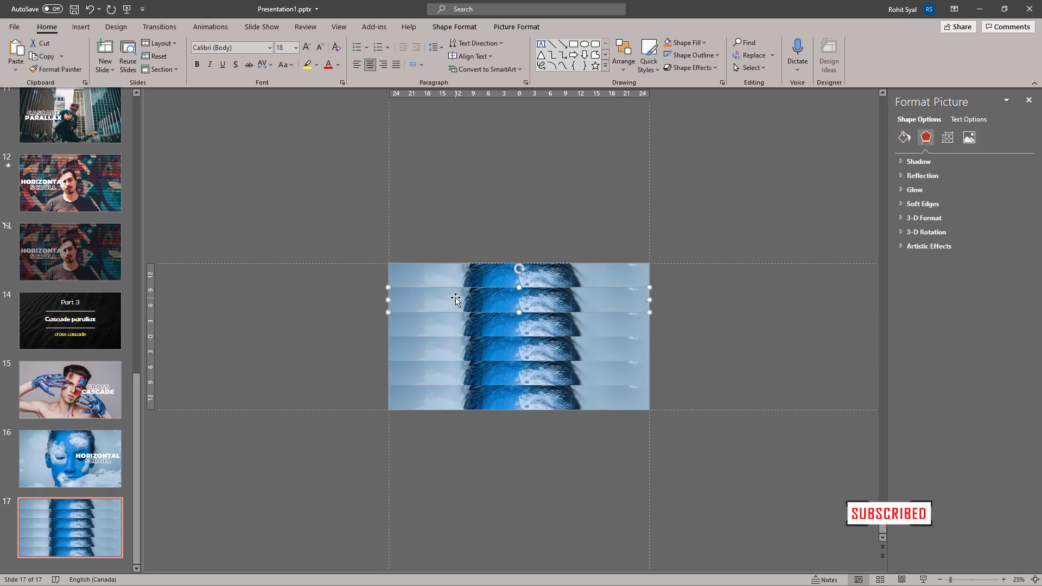
pyautogui.click(516, 26)
pyautogui.click(924, 54)
pyautogui.moveTo(503, 445); pyautogui.dragTo(518, 408)
# Use Crop on the top bar to shorten its face picture to the slide's lower edge
pyautogui.click(402, 276)
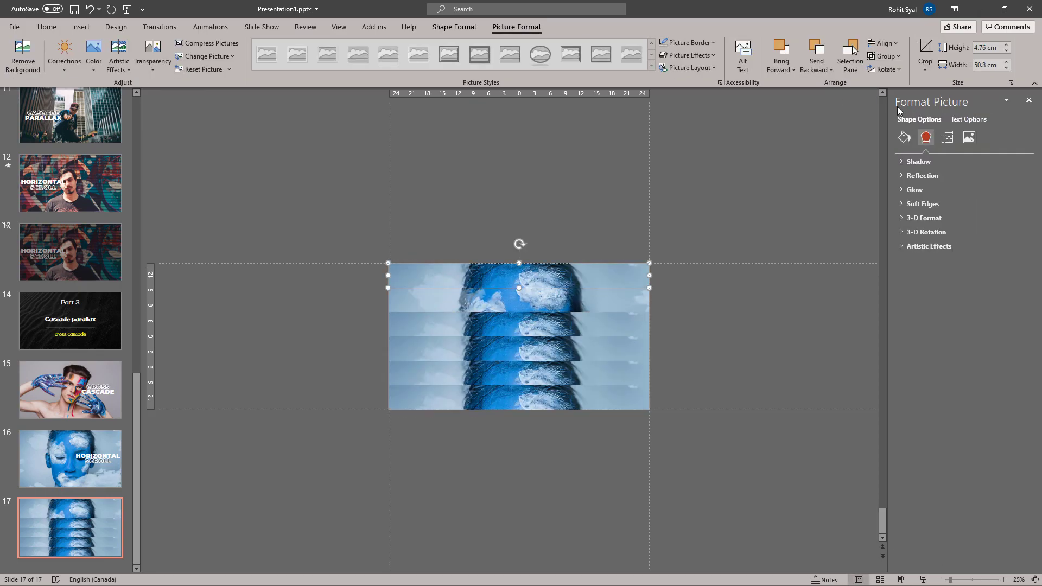
pyautogui.click(925, 54)
pyautogui.click(523, 437)
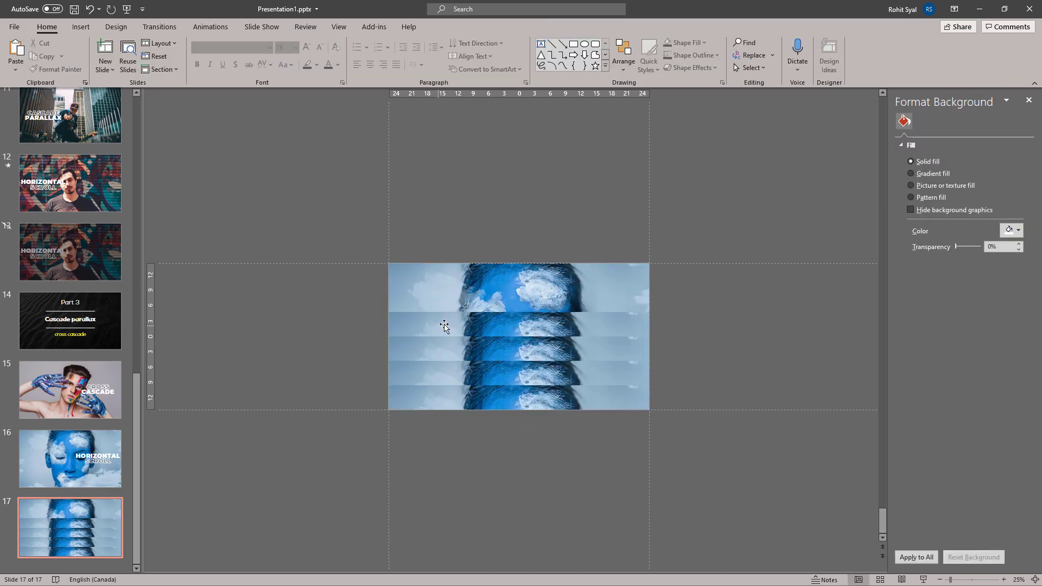
# Reposition and resize the face picture within the third bar's crop to match the full slide area
pyautogui.click(496, 304)
pyautogui.click(925, 55)
pyautogui.moveTo(484, 451); pyautogui.dragTo(484, 402)
pyautogui.moveTo(519, 435); pyautogui.dragTo(518, 410)
pyautogui.click(517, 436)
# Crop the fourth bar and shift its face picture up to start at the slide's upper edge
pyautogui.click(462, 348)
pyautogui.click(926, 52)
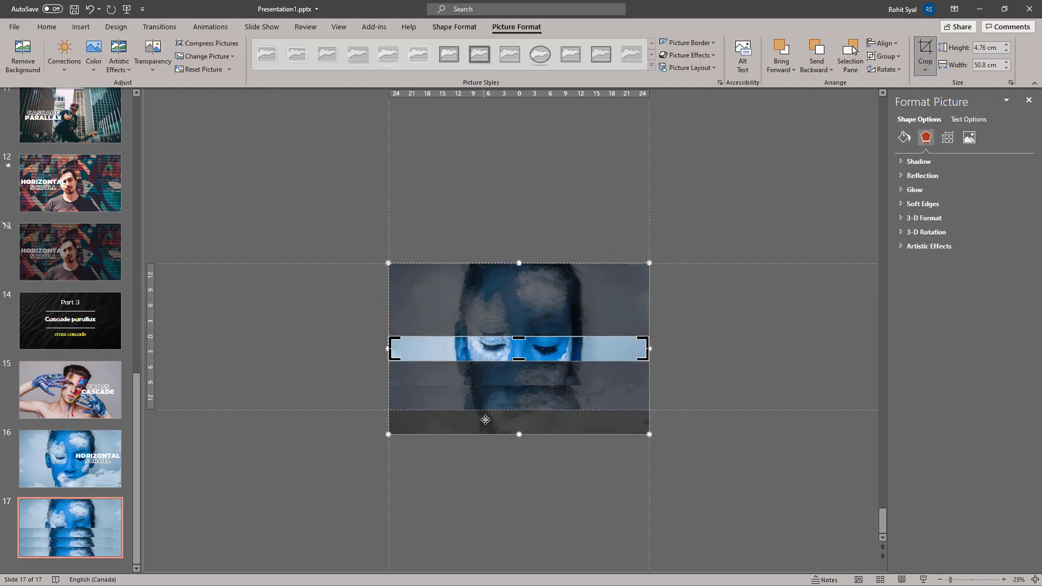